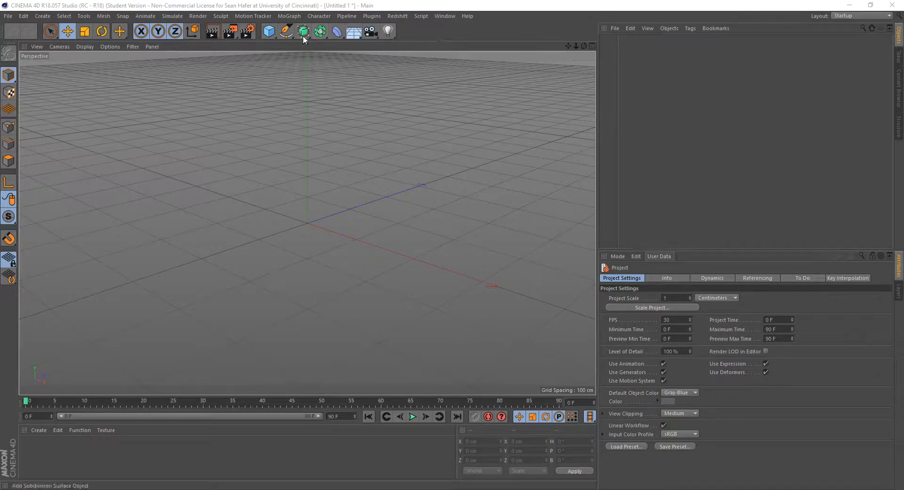
- Add a sphere primitive to the scene and make it editable
{"action": "left_click", "coordinate": [267, 33]}
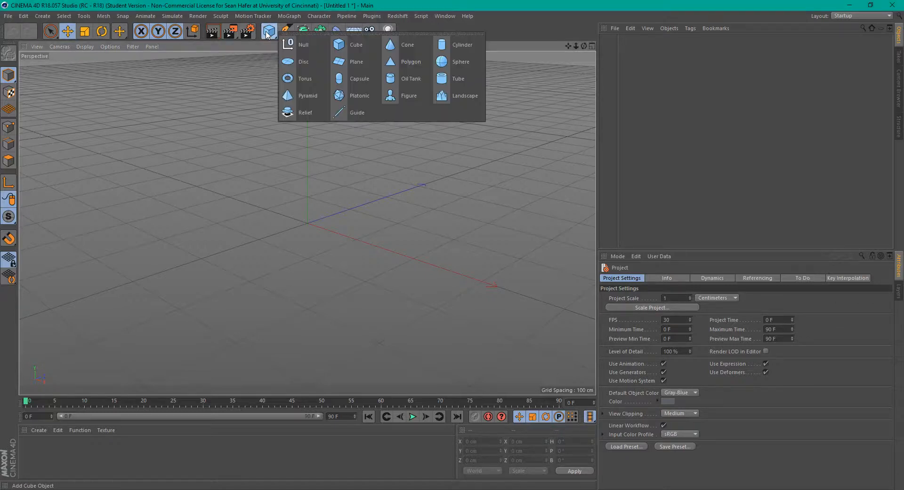
{"action": "left_click", "coordinate": [454, 61]}
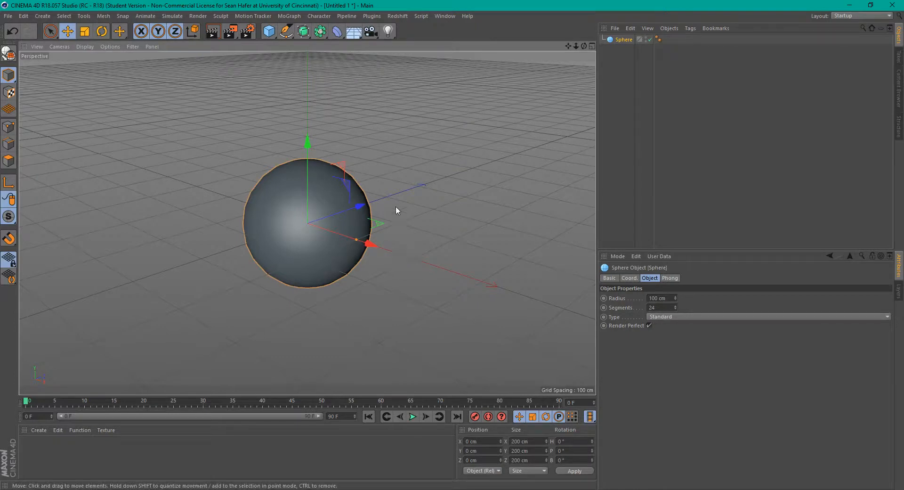
{"action": "key", "text": "c"}
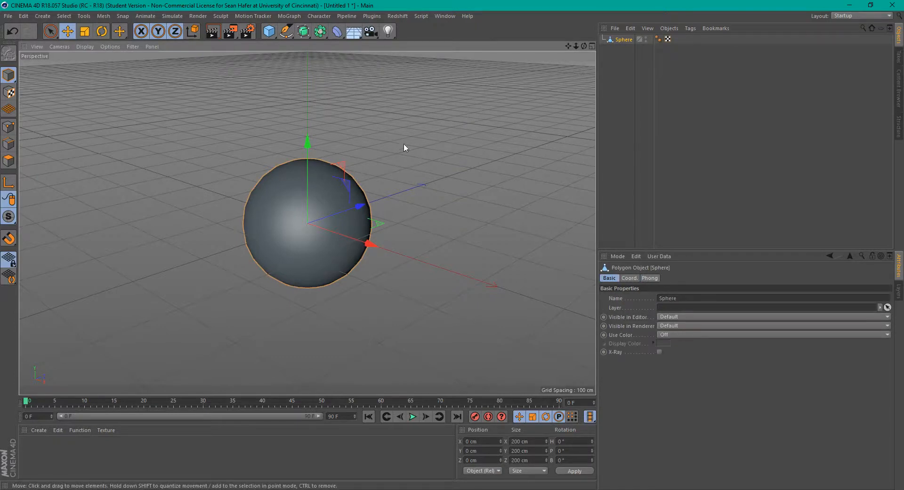
- Scale the sphere down to about 91 cm along X and Y to form an elongated ellipsoid
{"action": "key", "text": "t"}
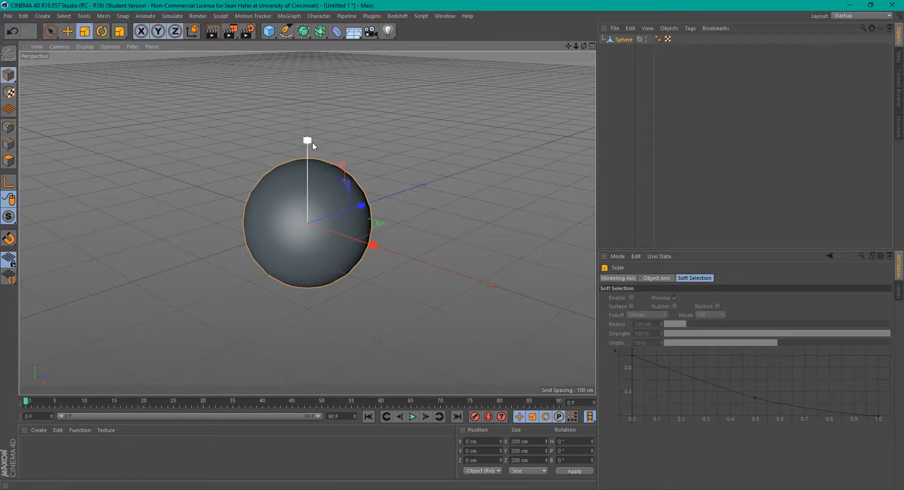
{"action": "left_click_drag", "start_coordinate": [306, 142], "coordinate": [306, 190]}
{"action": "left_click_drag", "start_coordinate": [373, 246], "coordinate": [333, 243]}
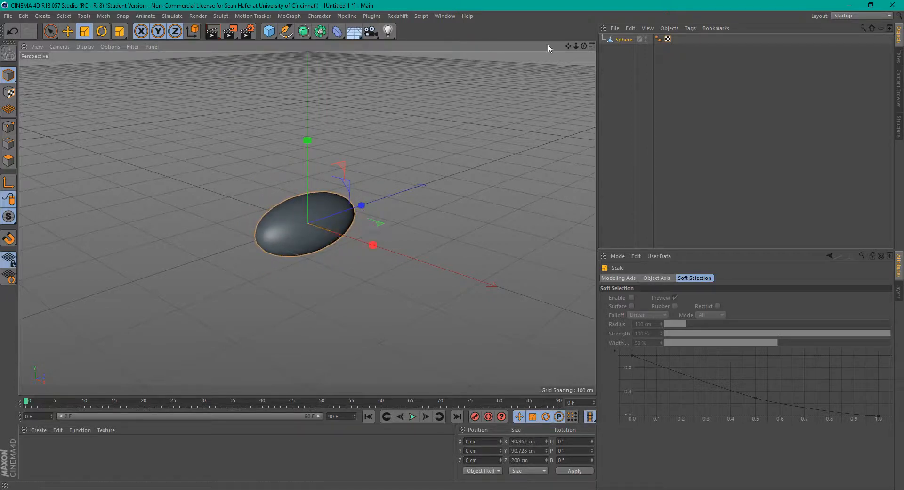
- Rename the elongated sphere as Body
{"action": "left_click_drag", "start_coordinate": [584, 46], "coordinate": [512, 71]}
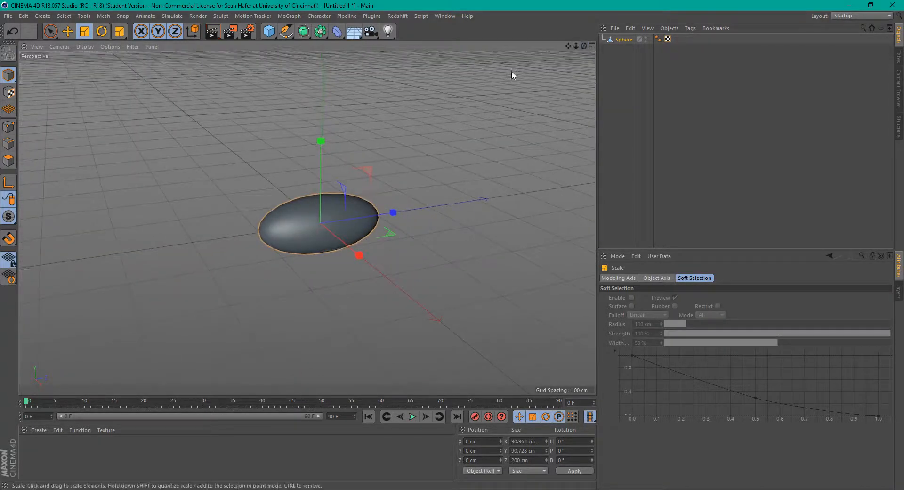
{"action": "double_click", "coordinate": [624, 39]}
{"action": "type", "text": "Bo"}
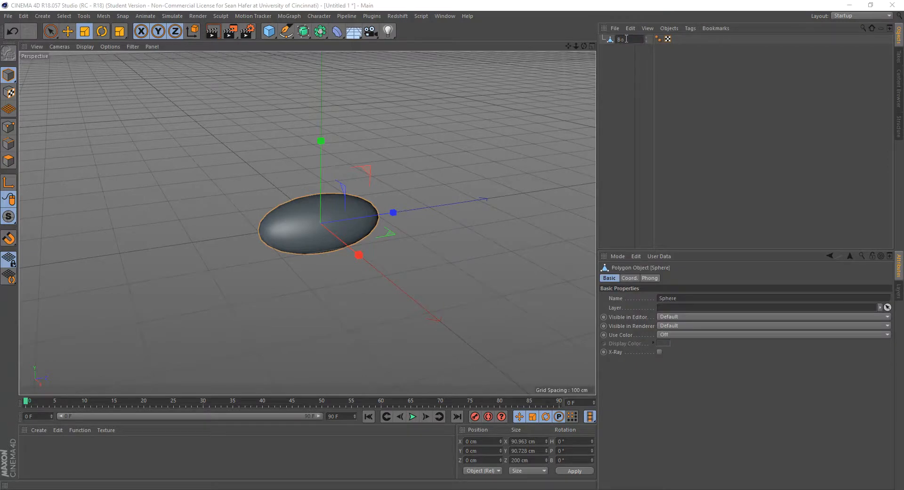
{"action": "type", "text": "dy"}
{"action": "key", "text": "Return"}
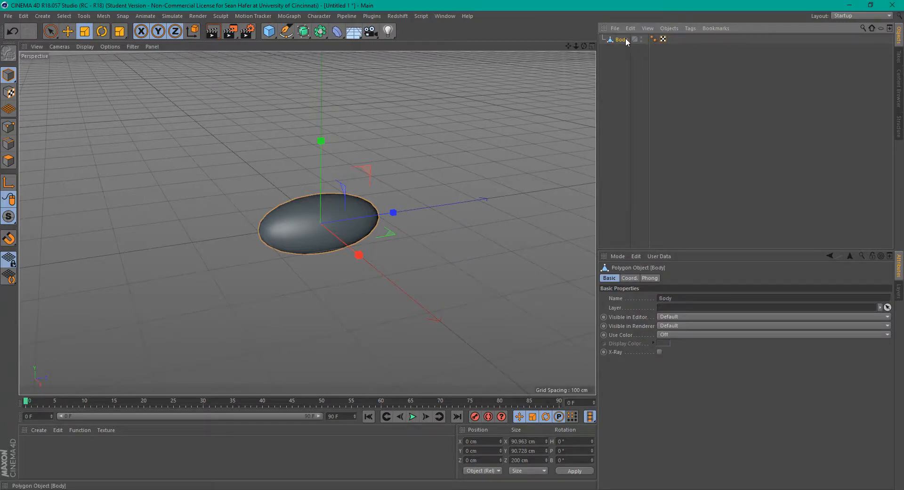
- Add a second sphere, shrink it to a radius of about 39.3 cm and move it to about Z 107.8 cm at the body's end
{"action": "left_click_drag", "start_coordinate": [269, 37], "coordinate": [467, 60]}
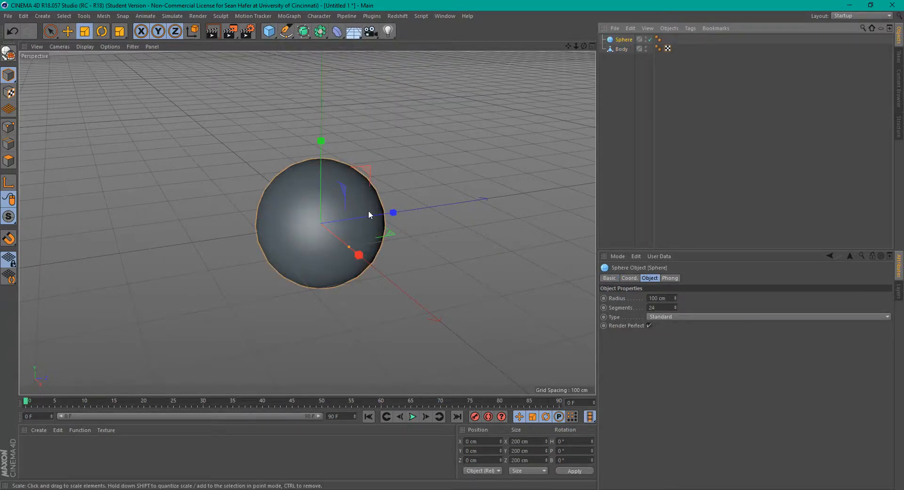
{"action": "left_click_drag", "start_coordinate": [469, 150], "coordinate": [243, 209]}
{"action": "key", "text": "e"}
{"action": "left_click_drag", "start_coordinate": [405, 210], "coordinate": [453, 202]}
- Rename the small sphere as Head and make it a child of Body
{"action": "left_click_drag", "start_coordinate": [584, 44], "coordinate": [354, 33]}
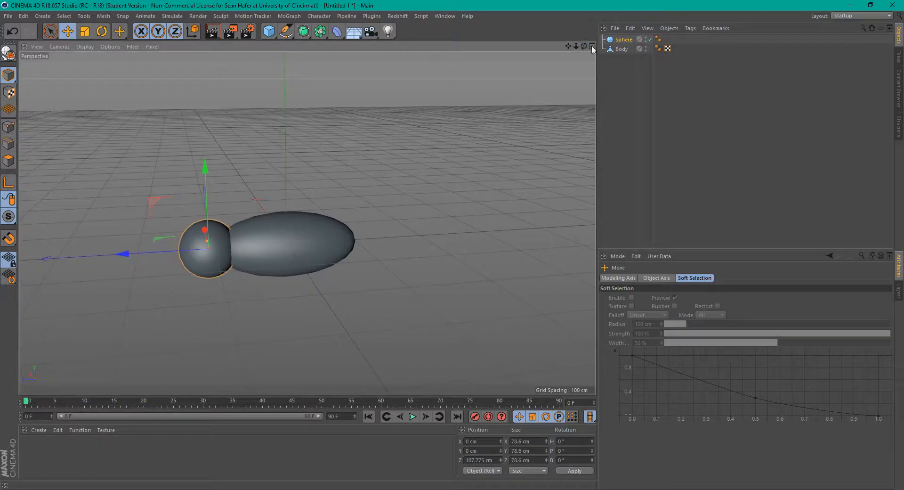
{"action": "double_click", "coordinate": [623, 40]}
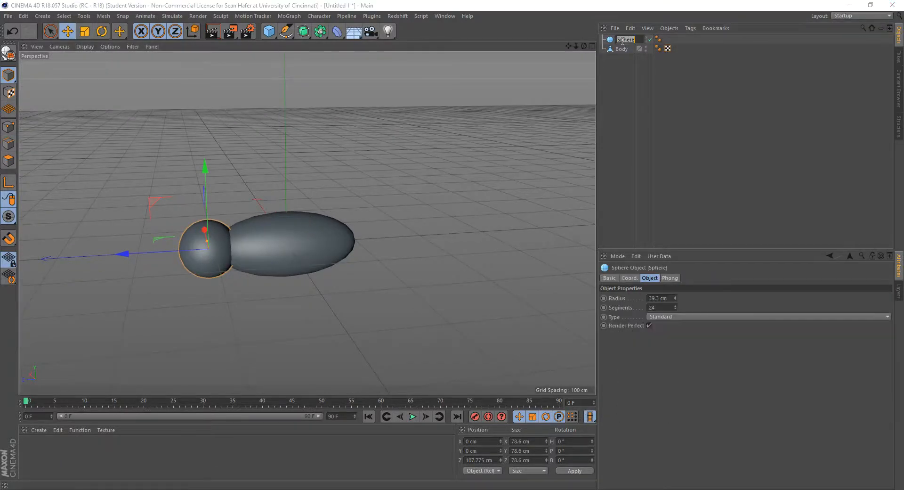
{"action": "type", "text": "Head"}
{"action": "key", "text": "Return"}
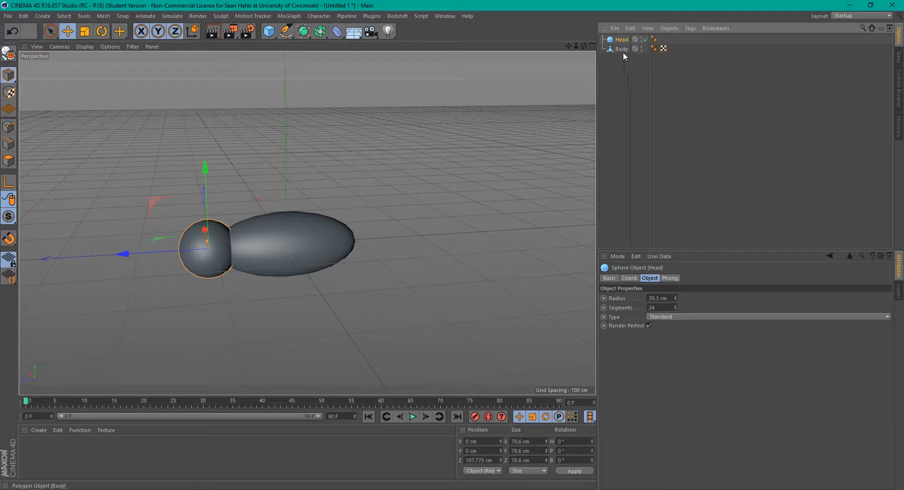
{"action": "left_click_drag", "start_coordinate": [622, 40], "coordinate": [624, 49]}
{"action": "left_click", "coordinate": [622, 42]}
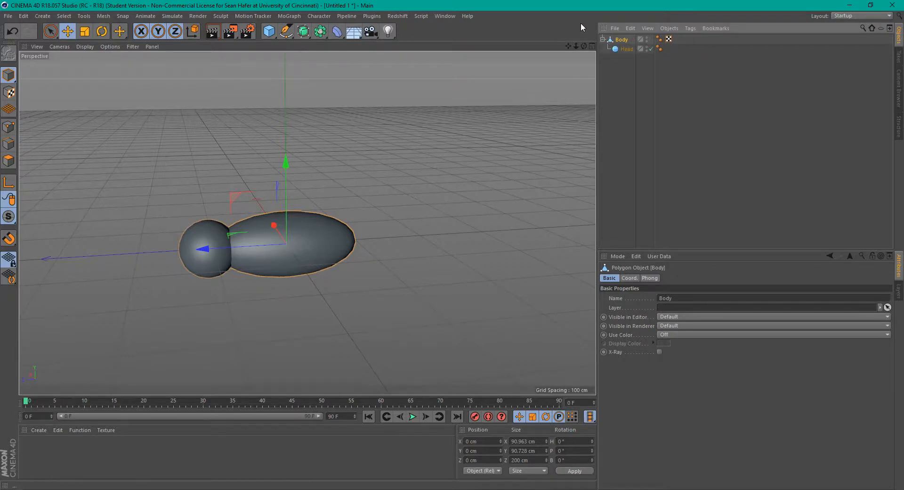
- Add a disc primitive and raise it above the body to about Y 72 cm
{"action": "left_click_drag", "start_coordinate": [587, 43], "coordinate": [480, 44]}
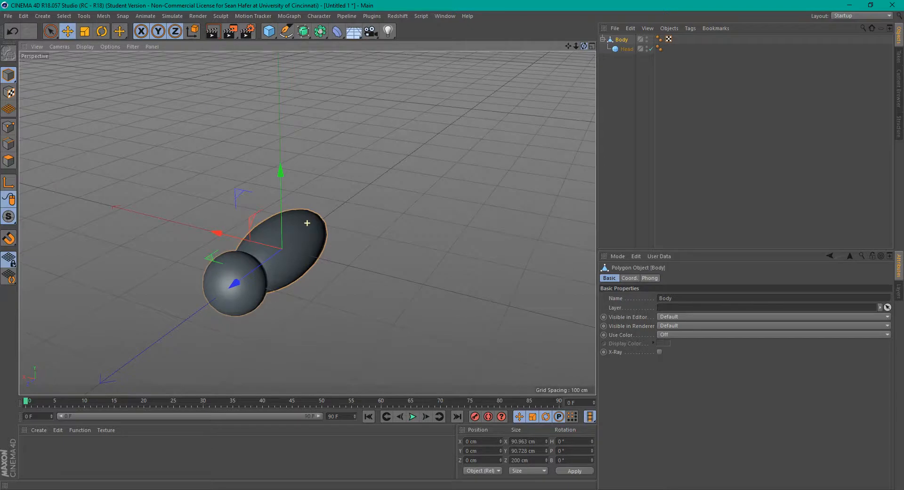
{"action": "left_click", "coordinate": [269, 32]}
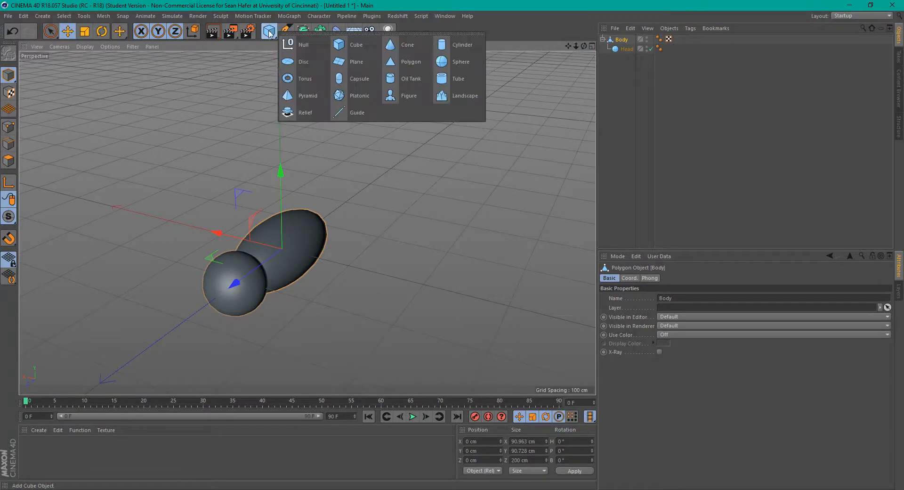
{"action": "left_click", "coordinate": [302, 62]}
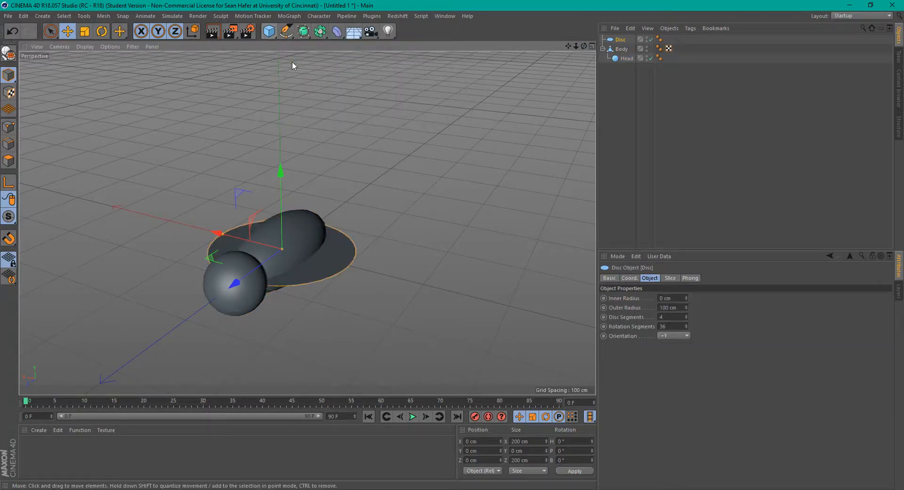
{"action": "left_click_drag", "start_coordinate": [584, 47], "coordinate": [570, 33]}
{"action": "left_click_drag", "start_coordinate": [284, 174], "coordinate": [299, 118]}
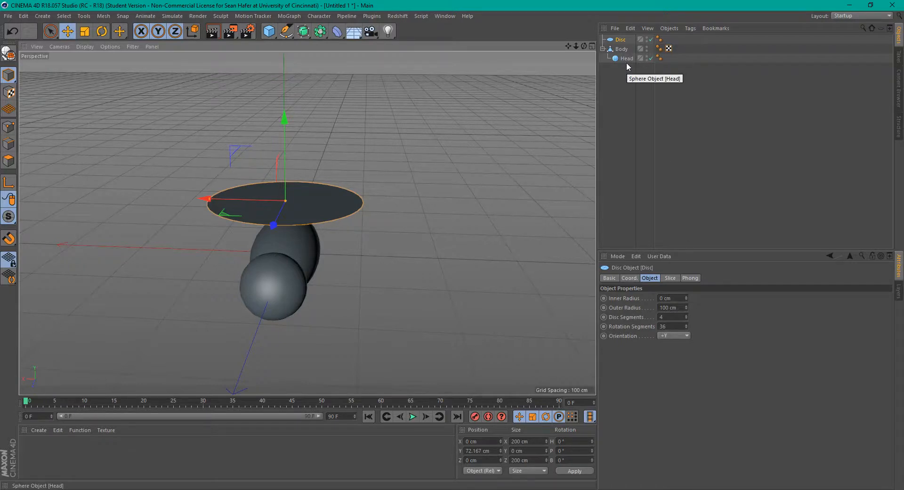
- Make the disc editable and scale it into an oval about 178 cm along X and 81 cm along Z
{"action": "left_click", "coordinate": [8, 53]}
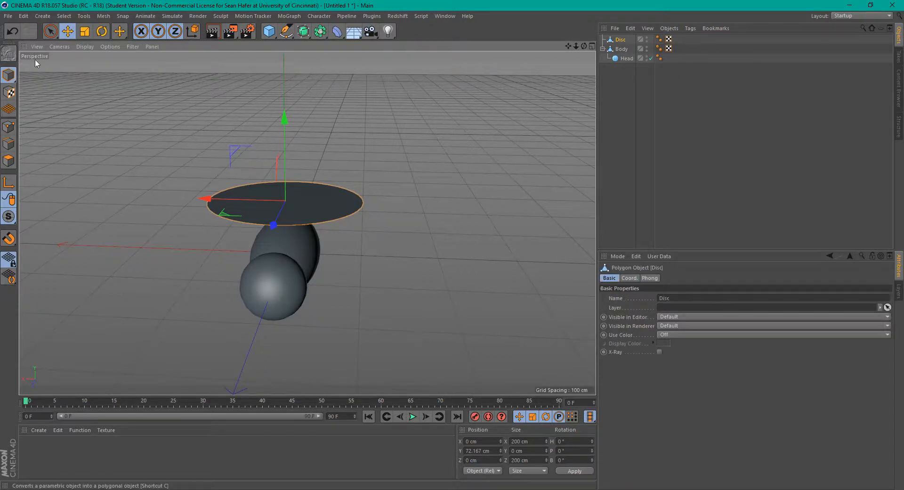
{"action": "key", "text": "t"}
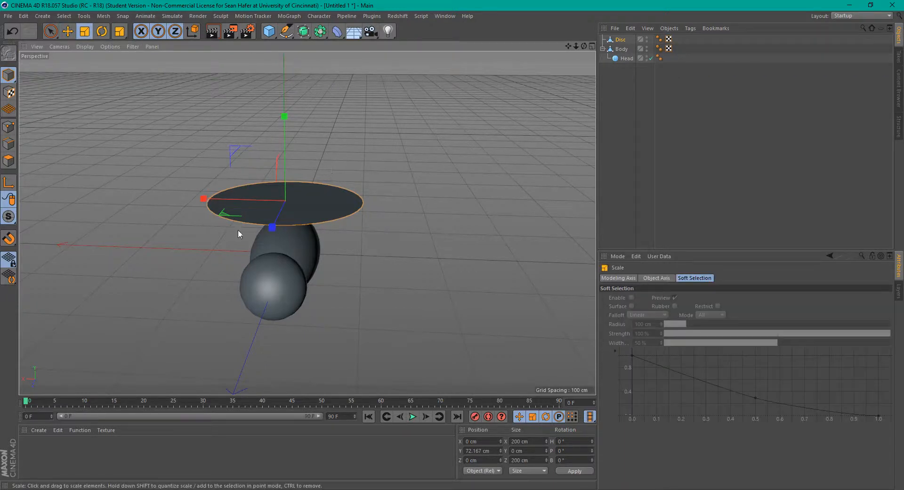
{"action": "left_click_drag", "start_coordinate": [276, 222], "coordinate": [282, 212]}
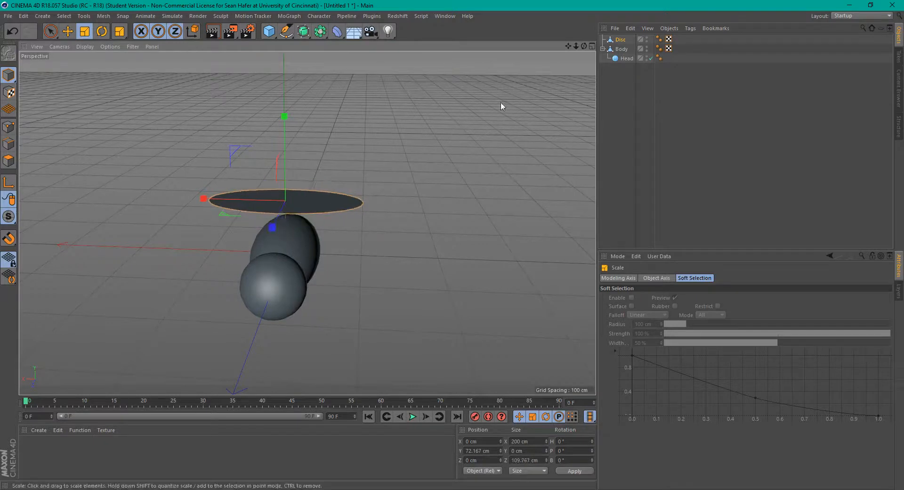
{"action": "left_click_drag", "start_coordinate": [584, 45], "coordinate": [563, 60]}
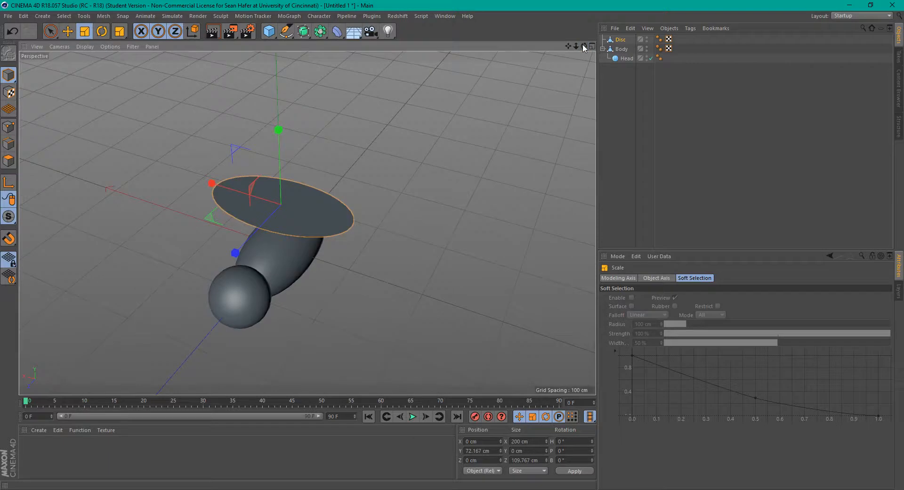
{"action": "mouse_move", "coordinate": [235, 253]}
{"action": "left_mouse_down"}
{"action": "mouse_move", "coordinate": [239, 242]}
{"action": "mouse_move", "coordinate": [234, 249]}
{"action": "left_mouse_up"}
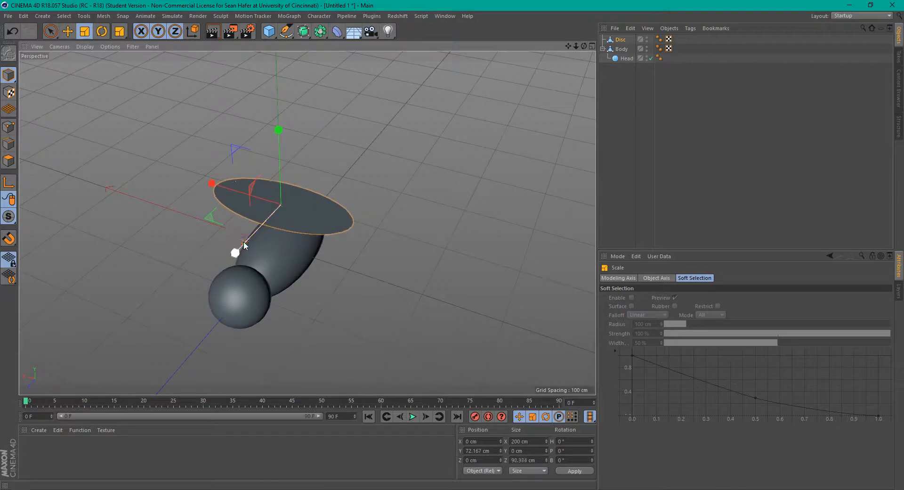
{"action": "left_click_drag", "start_coordinate": [213, 185], "coordinate": [220, 197]}
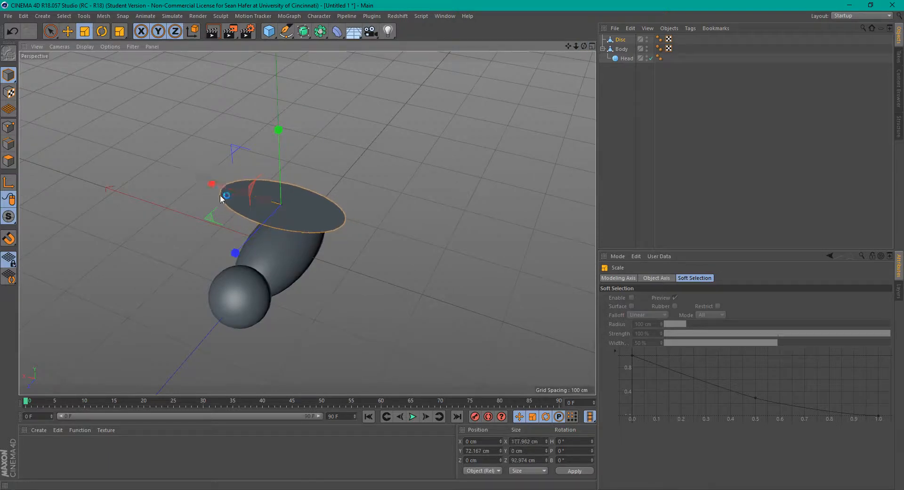
{"action": "left_click_drag", "start_coordinate": [236, 252], "coordinate": [236, 252]}
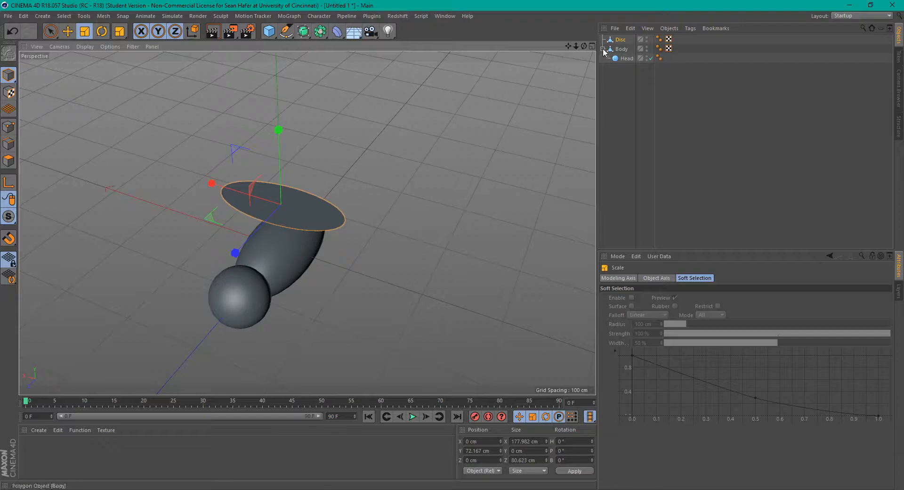
- Move the oval disc out to the body's side, at about X 106 cm and Y 35 cm
{"action": "left_click_drag", "start_coordinate": [584, 46], "coordinate": [590, 64]}
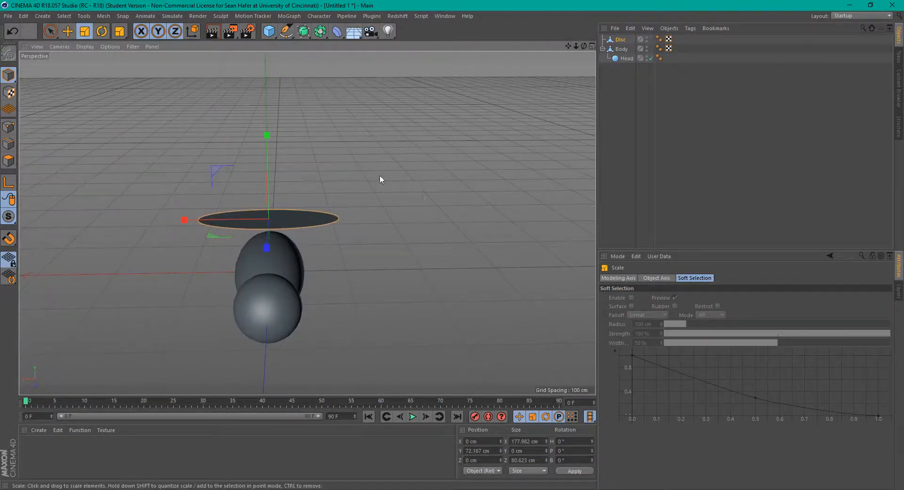
{"action": "left_click", "coordinate": [591, 45]}
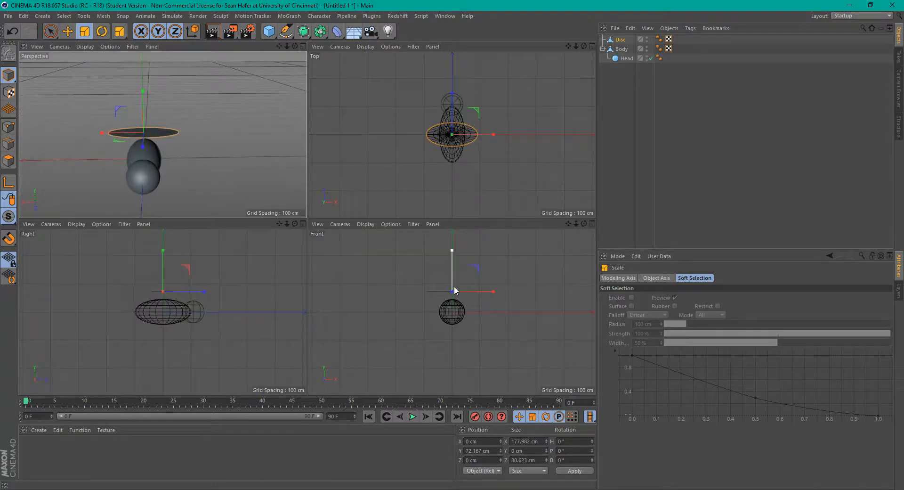
{"action": "key", "text": "e"}
{"action": "left_click_drag", "start_coordinate": [490, 134], "coordinate": [521, 139]}
{"action": "left_click_drag", "start_coordinate": [481, 254], "coordinate": [490, 265]}
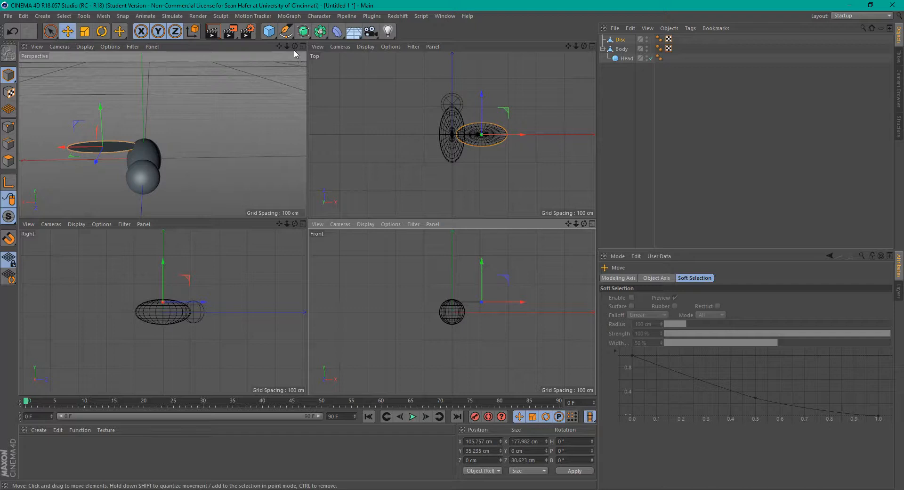
- Try rotating the disc to a bank angle of about -8.3°, and undo the rotation
{"action": "left_click_drag", "start_coordinate": [294, 46], "coordinate": [261, 92]}
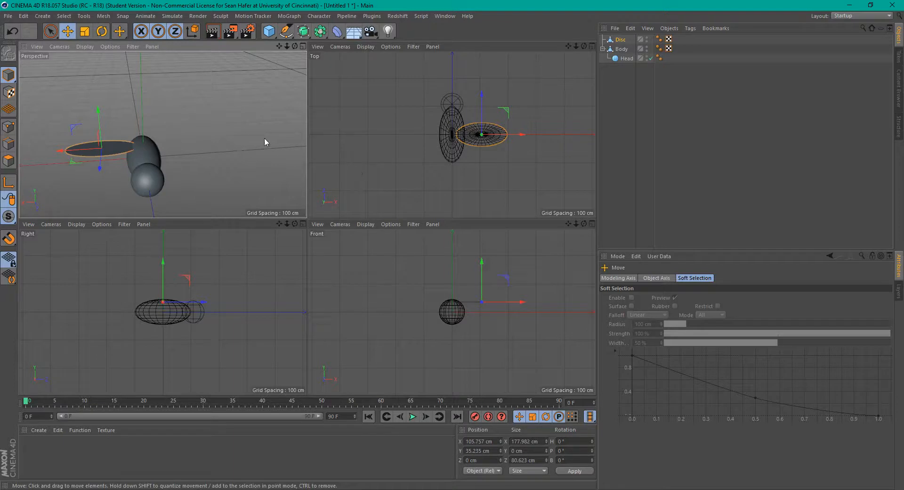
{"action": "key", "text": "r"}
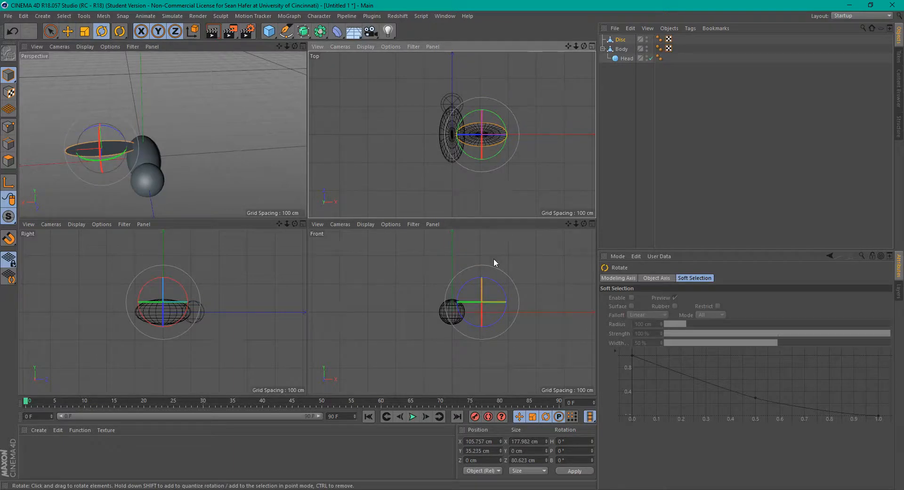
{"action": "mouse_move", "coordinate": [117, 138]}
{"action": "left_mouse_down"}
{"action": "mouse_move", "coordinate": [127, 136]}
{"action": "mouse_move", "coordinate": [119, 133]}
{"action": "left_mouse_up"}
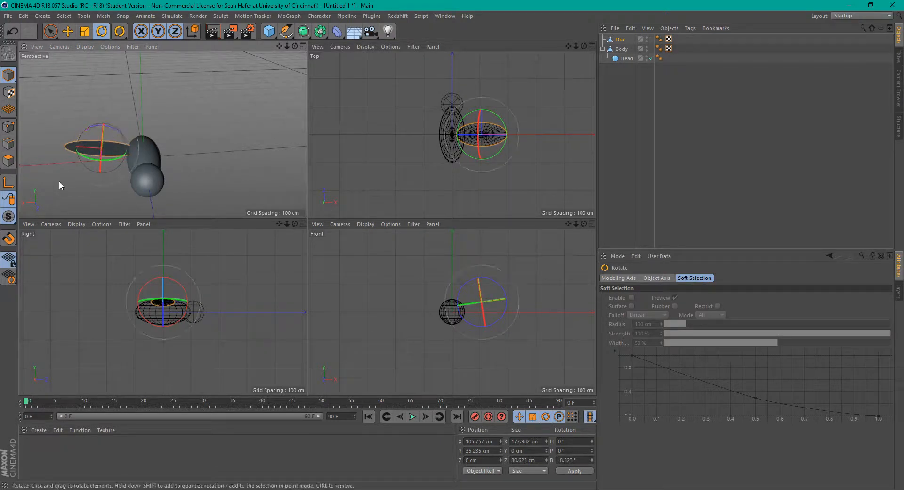
{"action": "key", "text": "ctrl+z"}
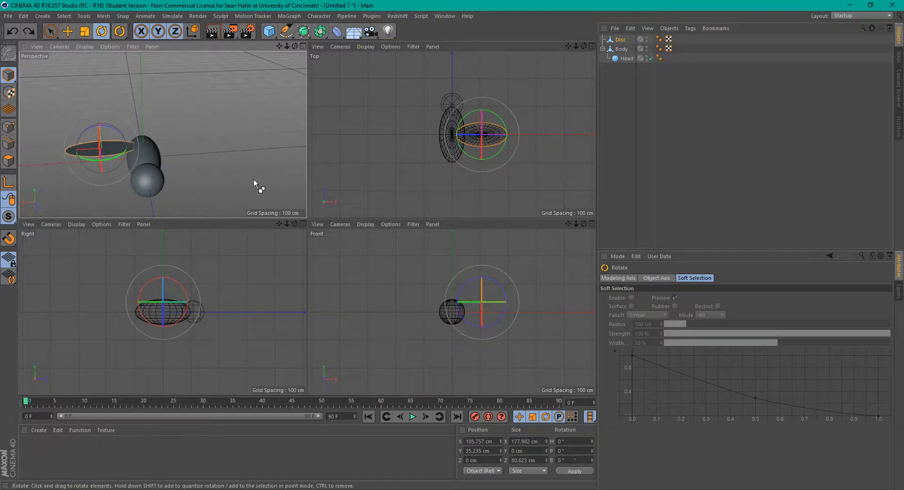
- Enable axis editing, try moving the disc's axis to its inner edge at about X 19.7 cm, and undo the move
{"action": "left_click", "coordinate": [7, 185]}
{"action": "key", "text": "e"}
{"action": "mouse_move", "coordinate": [103, 150]}
{"action": "left_mouse_down"}
{"action": "mouse_move", "coordinate": [62, 152]}
{"action": "mouse_move", "coordinate": [95, 151]}
{"action": "left_mouse_up"}
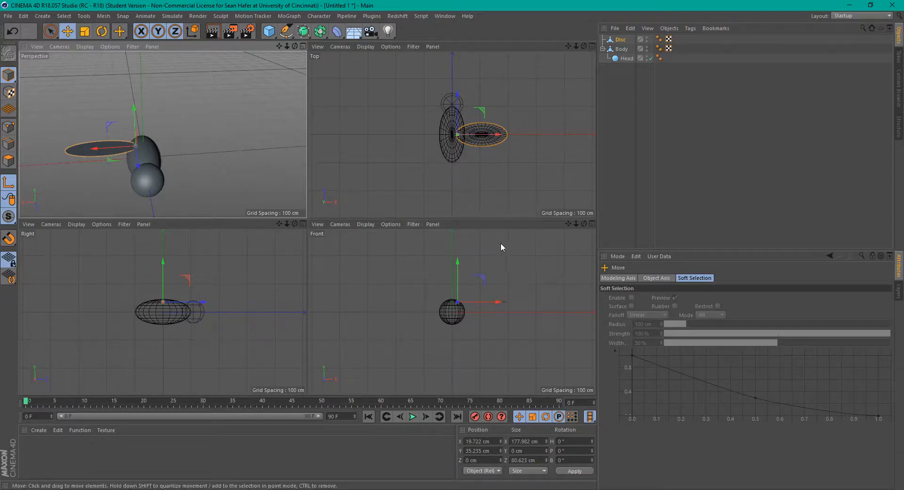
{"action": "key", "text": "ctrl+z"}
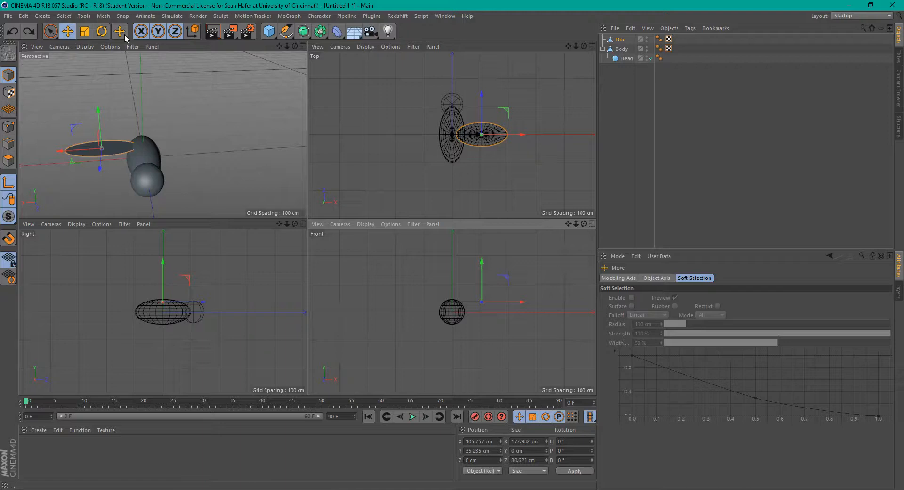
- Open Axis Center for the disc and try executing it with the Y offset at -100 %
{"action": "left_click", "coordinate": [101, 17]}
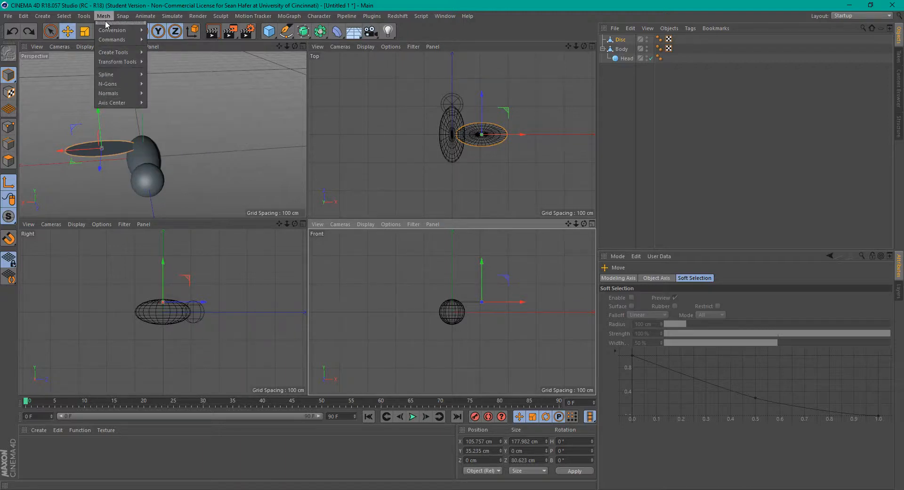
{"action": "mouse_move", "coordinate": [108, 105]}
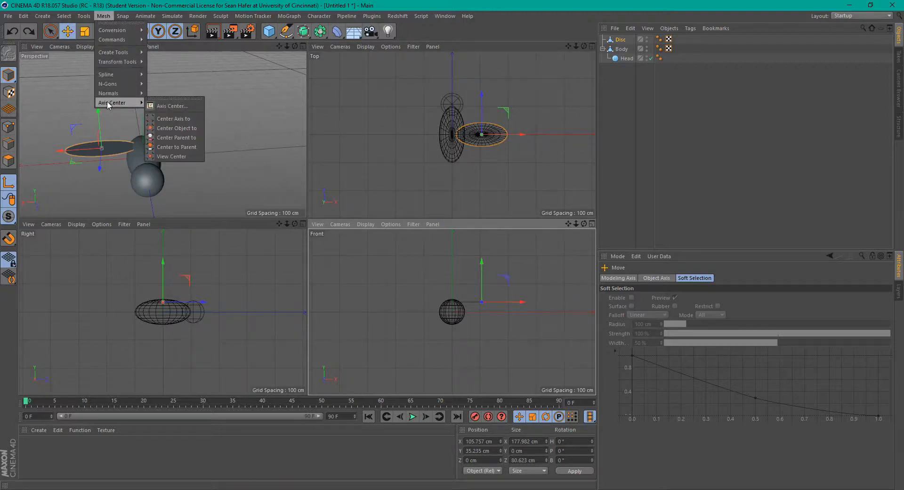
{"action": "left_click", "coordinate": [171, 106]}
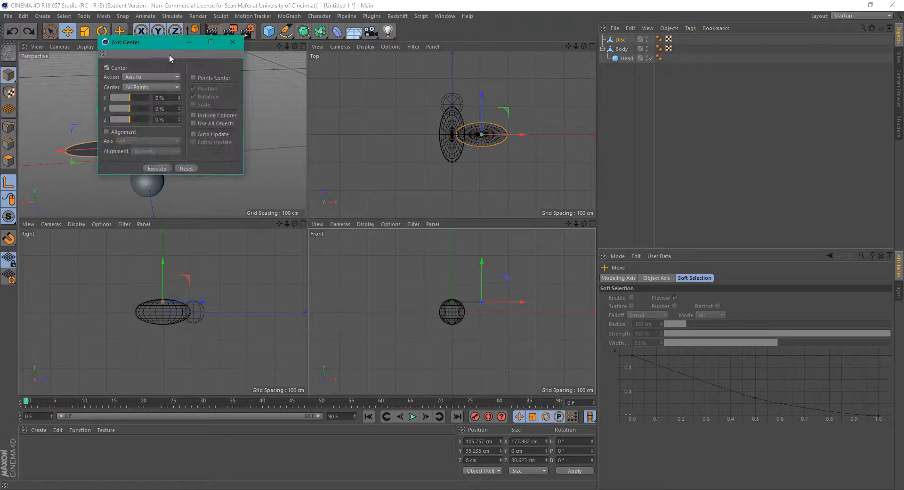
{"action": "left_click_drag", "start_coordinate": [165, 51], "coordinate": [683, 93]}
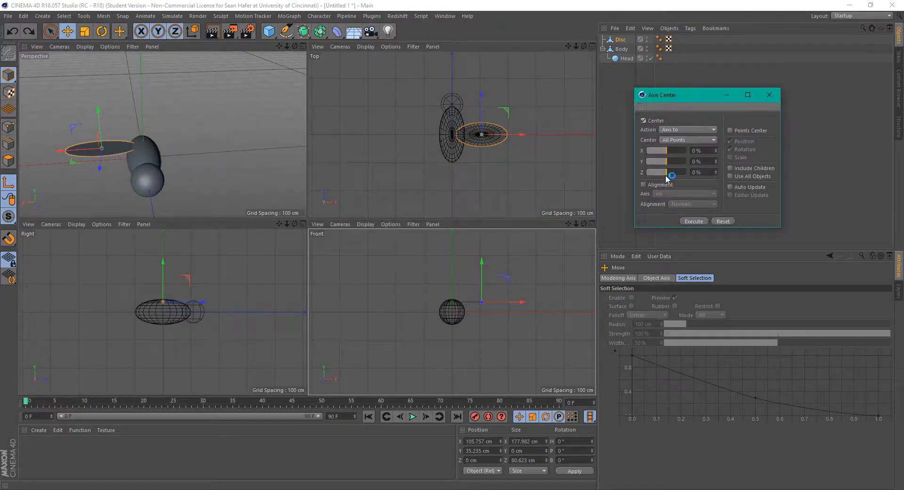
{"action": "left_click_drag", "start_coordinate": [666, 162], "coordinate": [624, 162]}
{"action": "left_click", "coordinate": [696, 220]}
{"action": "left_click", "coordinate": [696, 218]}
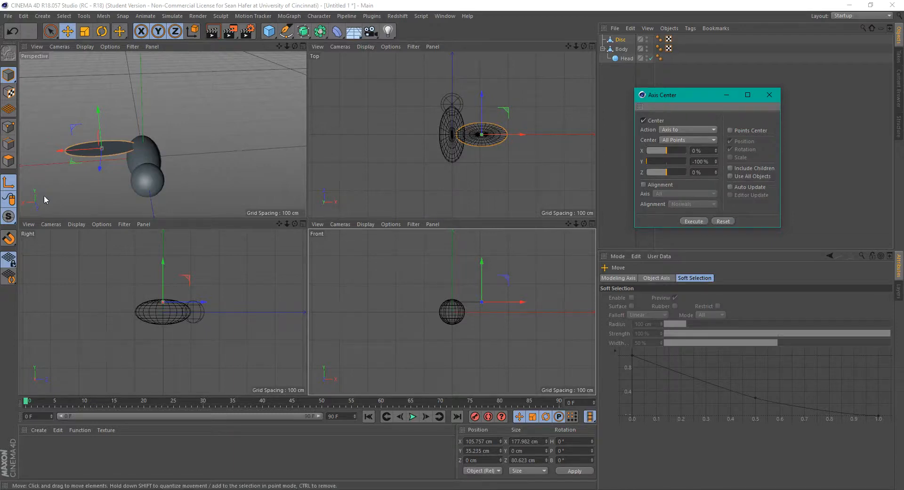
- Disable axis editing, then shift the disc's axis to its inner edge using Axis Center with Y at 0 % and X at -100 %
{"action": "left_click", "coordinate": [11, 184]}
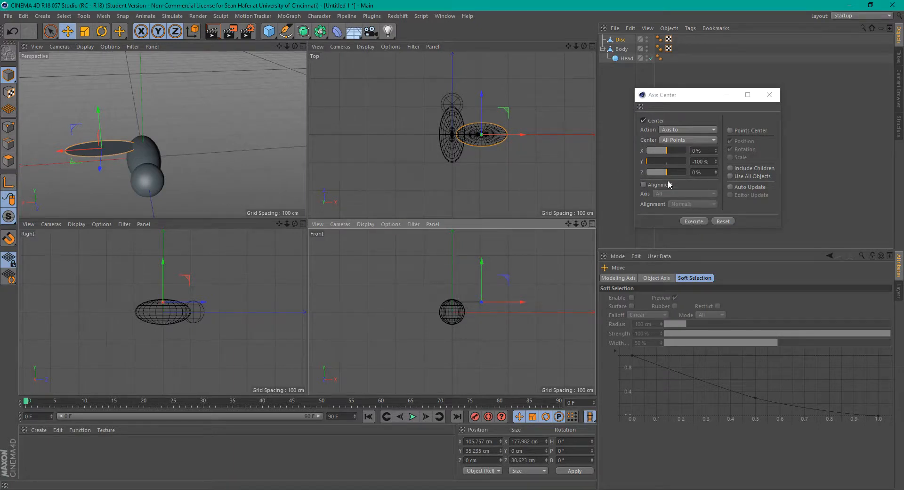
{"action": "left_click_drag", "start_coordinate": [665, 161], "coordinate": [666, 160]}
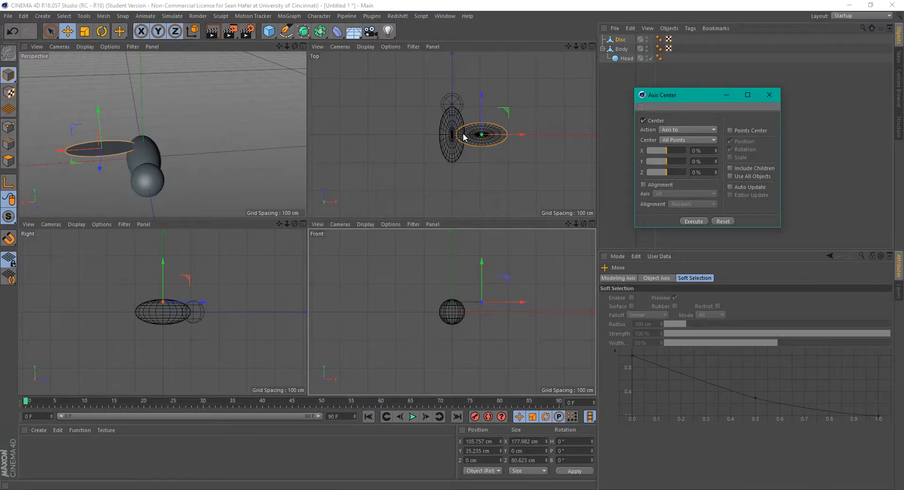
{"action": "left_click_drag", "start_coordinate": [666, 154], "coordinate": [629, 158]}
{"action": "left_click", "coordinate": [693, 221]}
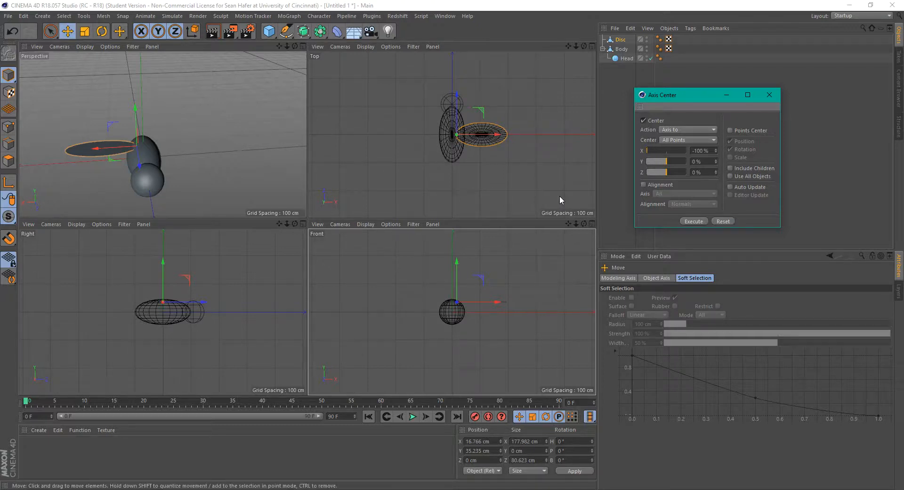
- Rotate the disc upward around its inner-edge axis to a bank angle of about -15.4°
{"action": "left_click_drag", "start_coordinate": [295, 46], "coordinate": [428, 58]}
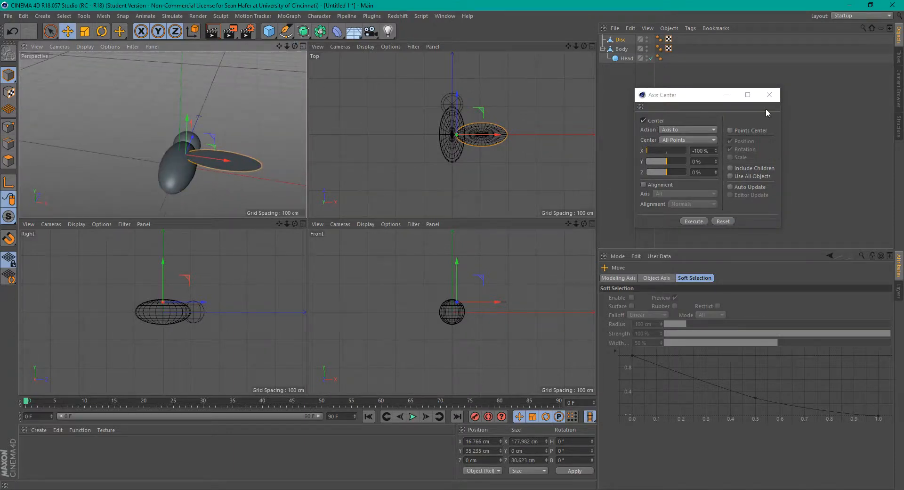
{"action": "key", "text": "r"}
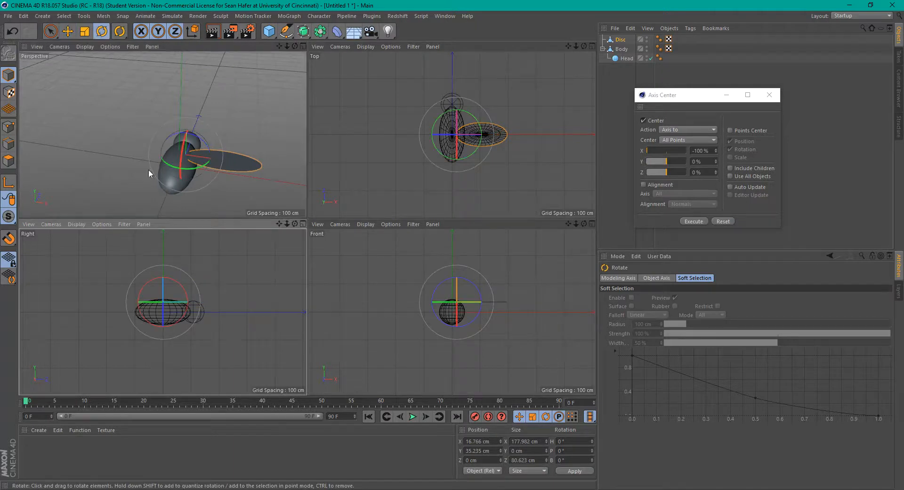
{"action": "left_click_drag", "start_coordinate": [181, 135], "coordinate": [169, 135]}
{"action": "key", "text": "ctrl+z"}
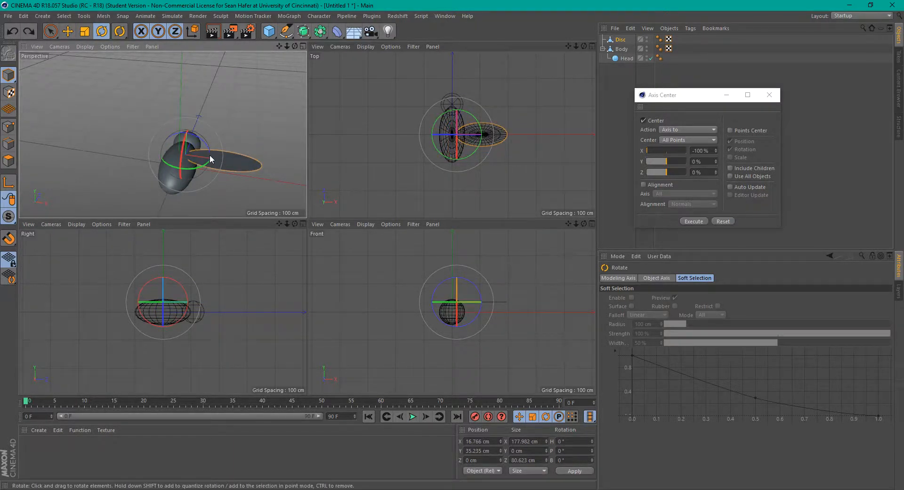
{"action": "mouse_move", "coordinate": [205, 143]}
{"action": "left_mouse_down"}
{"action": "mouse_move", "coordinate": [188, 124]}
{"action": "mouse_move", "coordinate": [200, 145]}
{"action": "left_mouse_up"}
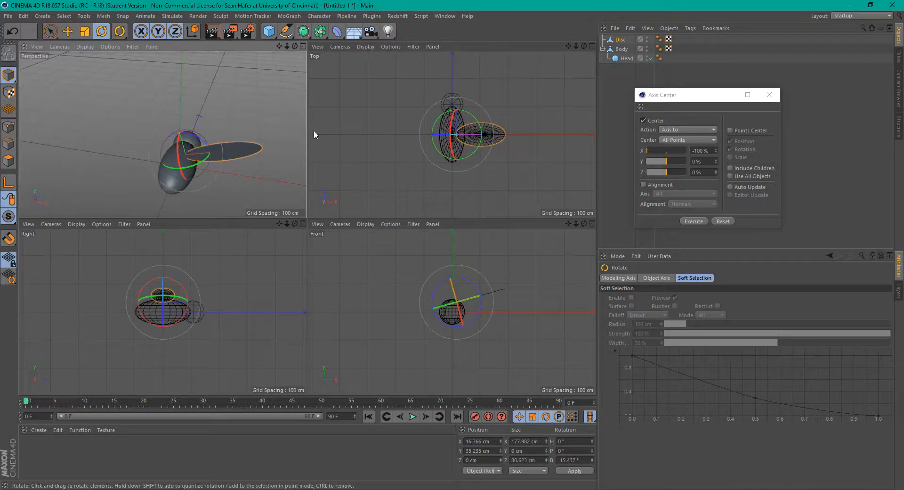
- Add a Symmetry object to the scene with the ZY mirror plane
{"action": "mouse_move", "coordinate": [294, 46]}
{"action": "left_mouse_down"}
{"action": "mouse_move", "coordinate": [222, 43]}
{"action": "mouse_move", "coordinate": [290, 38]}
{"action": "mouse_move", "coordinate": [278, 47]}
{"action": "left_mouse_up"}
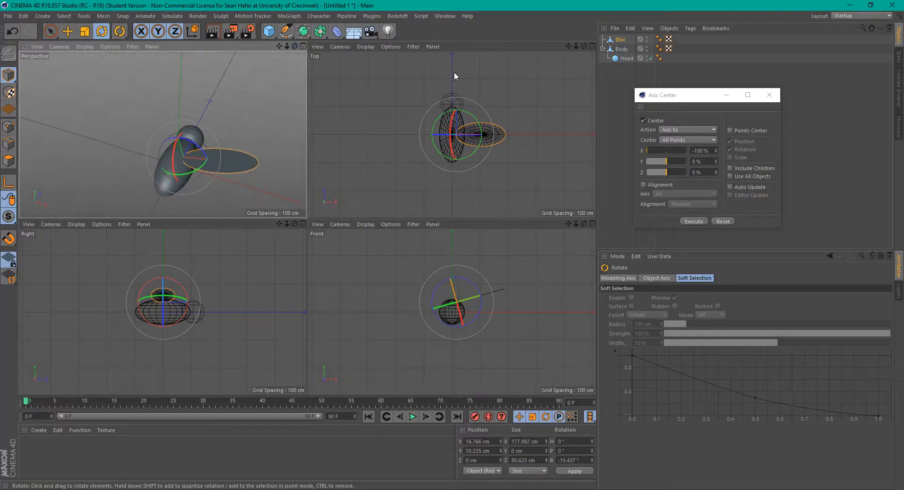
{"action": "left_click", "coordinate": [321, 36]}
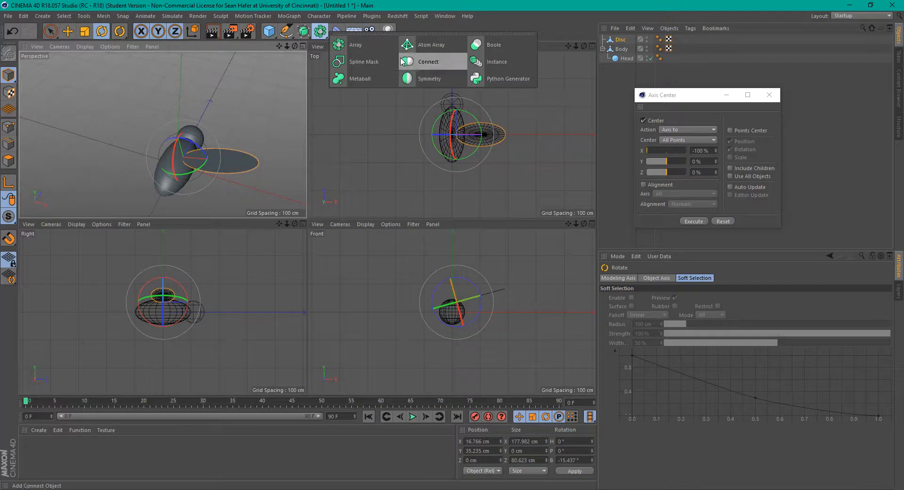
{"action": "left_click", "coordinate": [430, 79]}
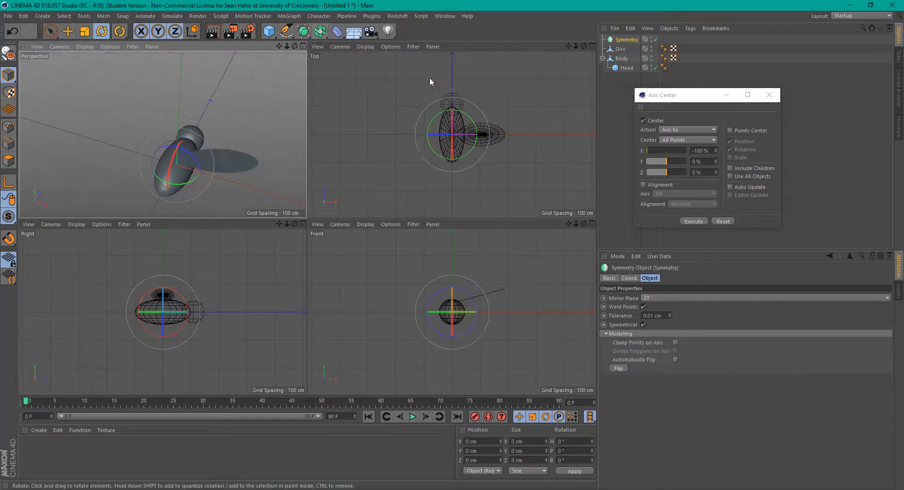
- Rename the disc as Wing and close the Axis Center window
{"action": "double_click", "coordinate": [622, 50]}
{"action": "type", "text": "Wing"}
{"action": "key", "text": "Return"}
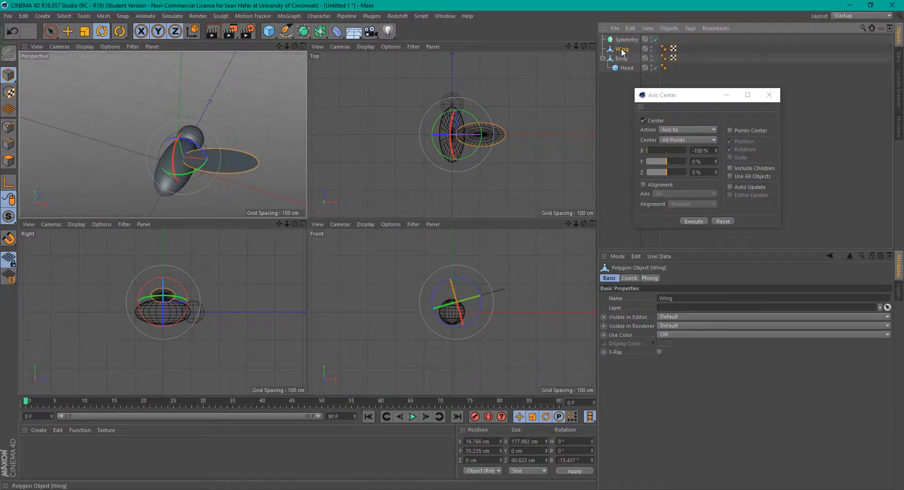
{"action": "left_click", "coordinate": [769, 95]}
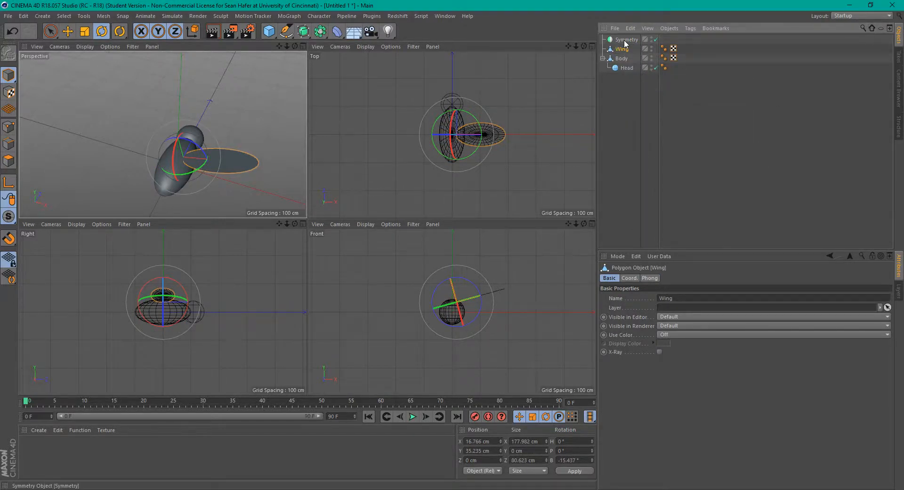
- Make Wing a child of the Symmetry object to mirror it, and rotate it to a bank angle of about -13.7°
{"action": "left_click_drag", "start_coordinate": [627, 49], "coordinate": [626, 41]}
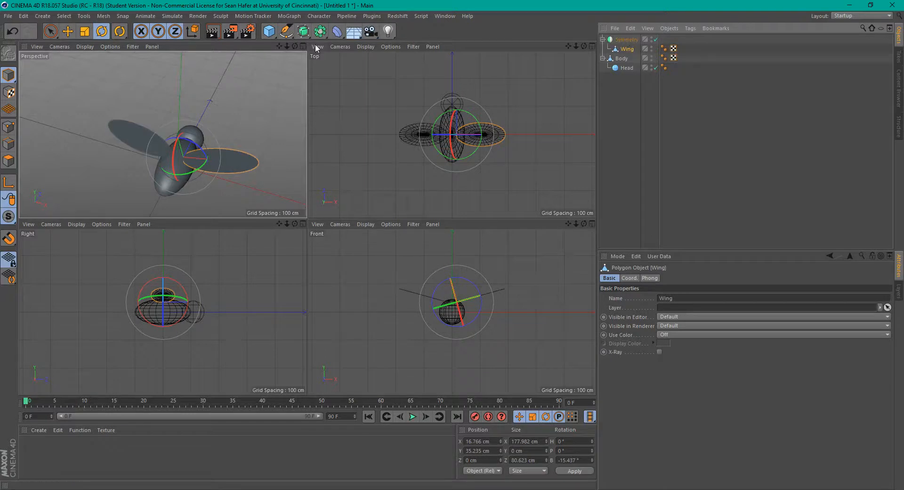
{"action": "left_click_drag", "start_coordinate": [294, 46], "coordinate": [288, 65]}
{"action": "left_click_drag", "start_coordinate": [210, 130], "coordinate": [224, 111]}
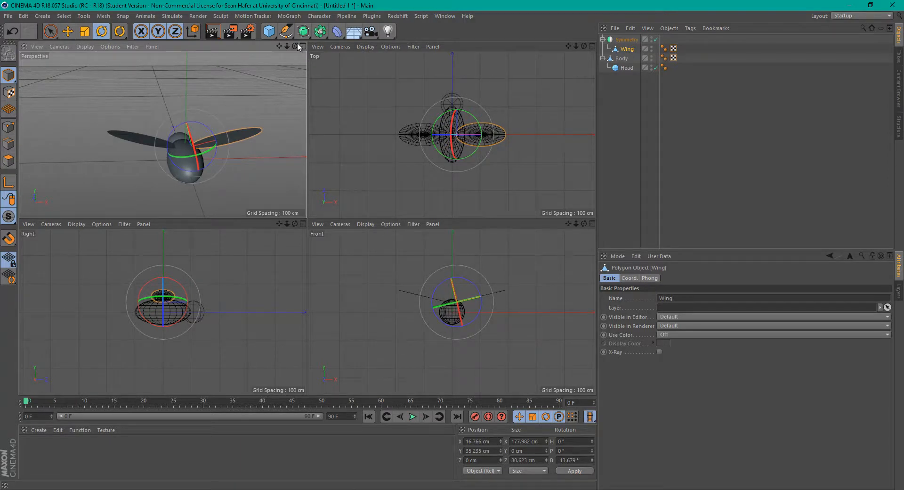
{"action": "mouse_move", "coordinate": [295, 46]}
{"action": "left_mouse_down"}
{"action": "mouse_move", "coordinate": [306, 53]}
{"action": "mouse_move", "coordinate": [278, 47]}
{"action": "mouse_move", "coordinate": [306, 59]}
{"action": "mouse_move", "coordinate": [259, 43]}
{"action": "mouse_move", "coordinate": [283, 61]}
{"action": "mouse_move", "coordinate": [306, 56]}
{"action": "mouse_move", "coordinate": [297, 45]}
{"action": "left_mouse_up"}
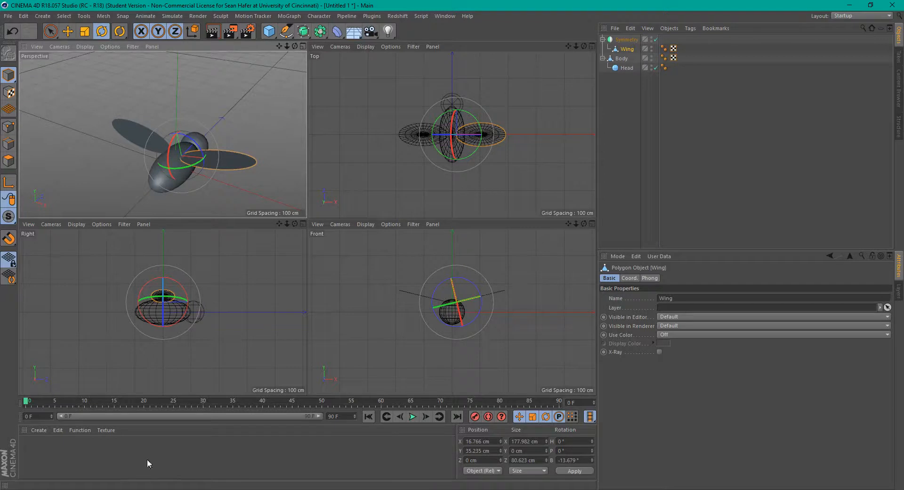
- Create a new material and name it Bee Body
{"action": "double_click", "coordinate": [56, 454]}
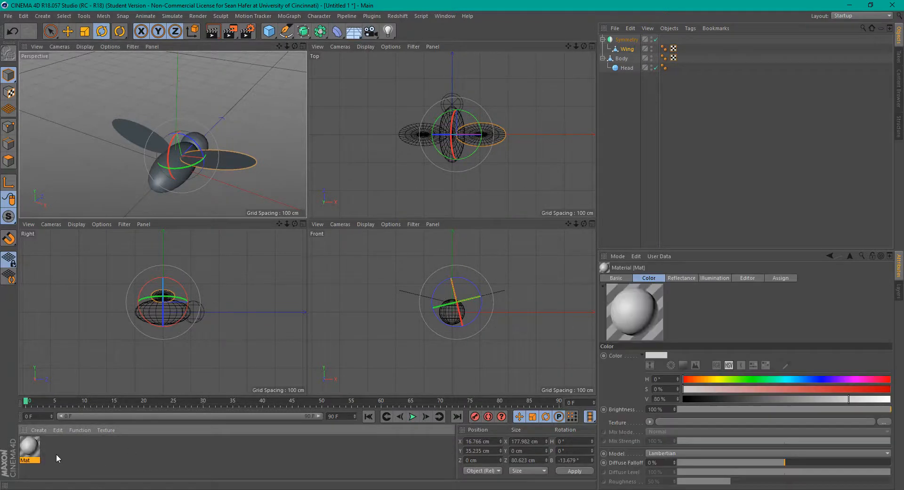
{"action": "double_click", "coordinate": [30, 460]}
{"action": "type", "text": "B"}
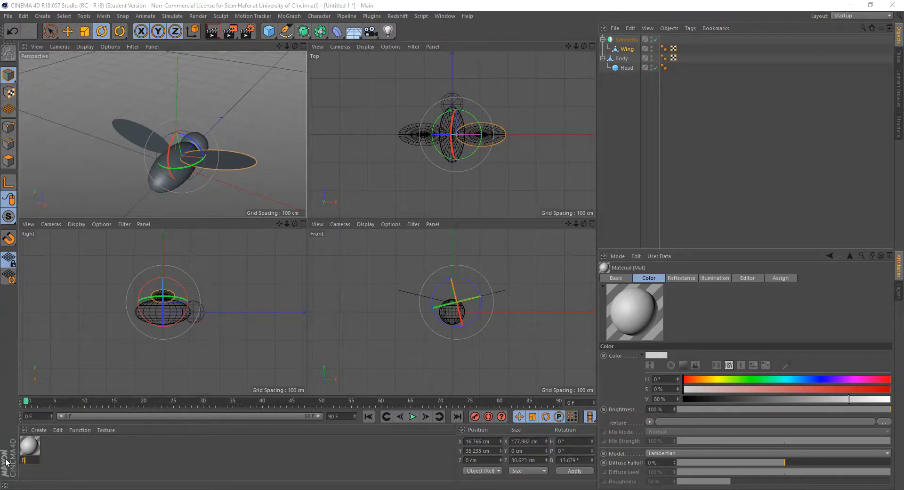
{"action": "type", "text": "ee Body"}
{"action": "key", "text": "Return"}
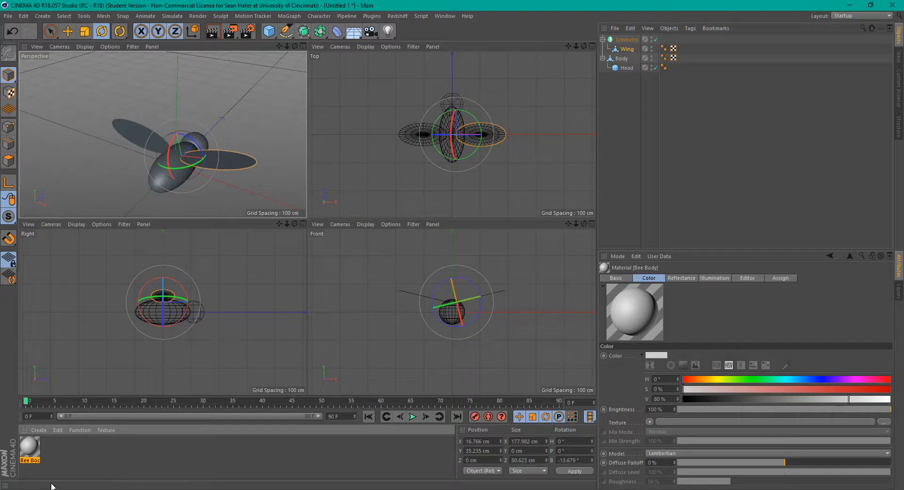
- Open the Bee Body material for editing and load the Checkerboard surface shader as its color texture
{"action": "double_click", "coordinate": [29, 448]}
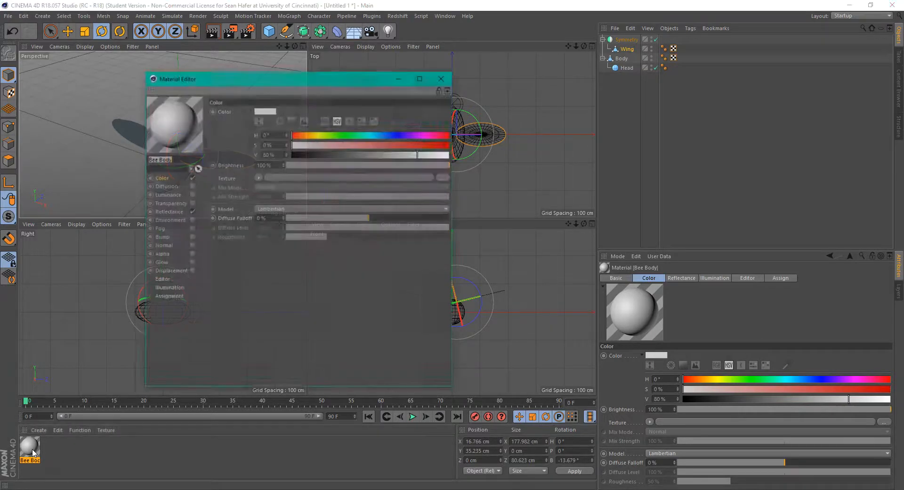
{"action": "left_click_drag", "start_coordinate": [229, 81], "coordinate": [469, 124]}
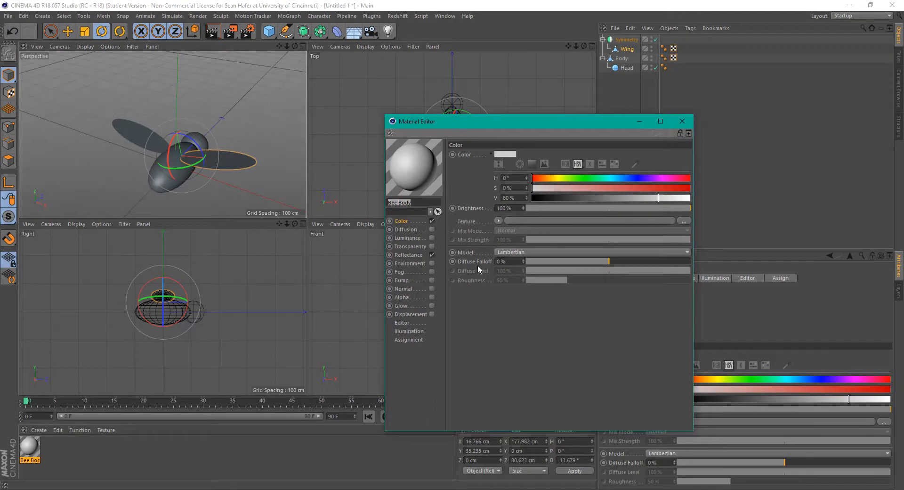
{"action": "left_click", "coordinate": [406, 219]}
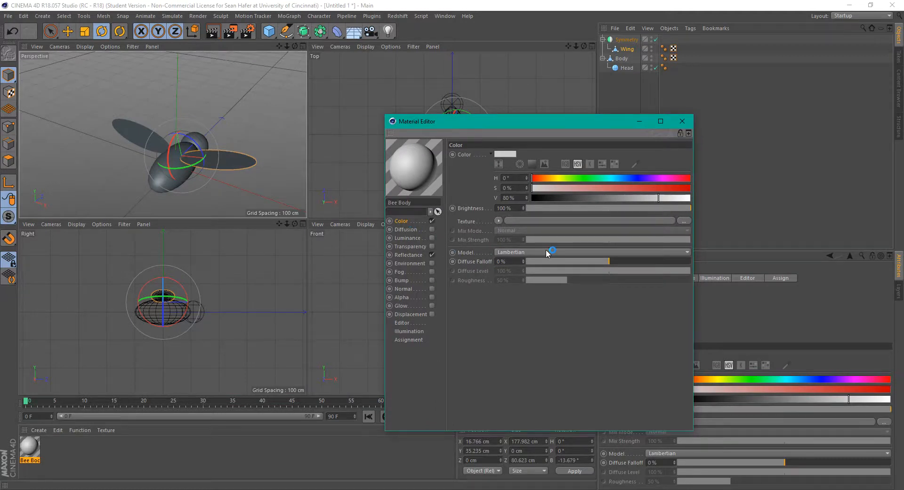
{"action": "left_click", "coordinate": [499, 221]}
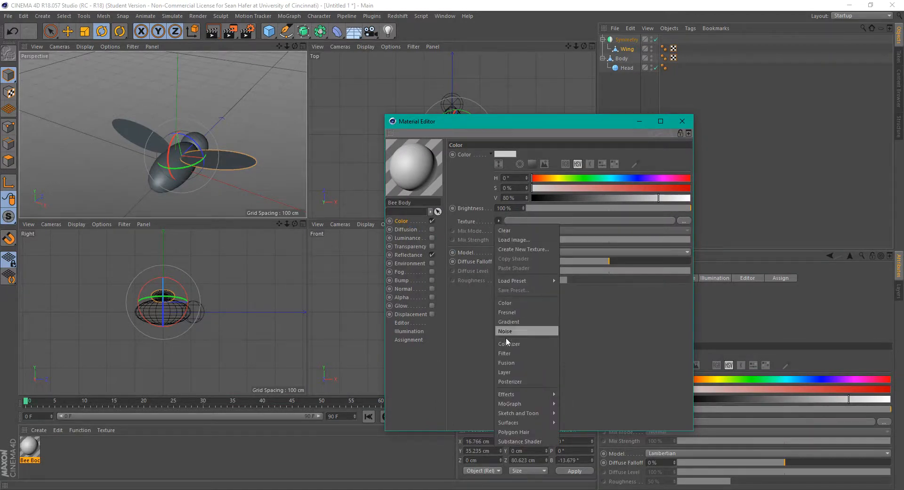
{"action": "mouse_move", "coordinate": [537, 426]}
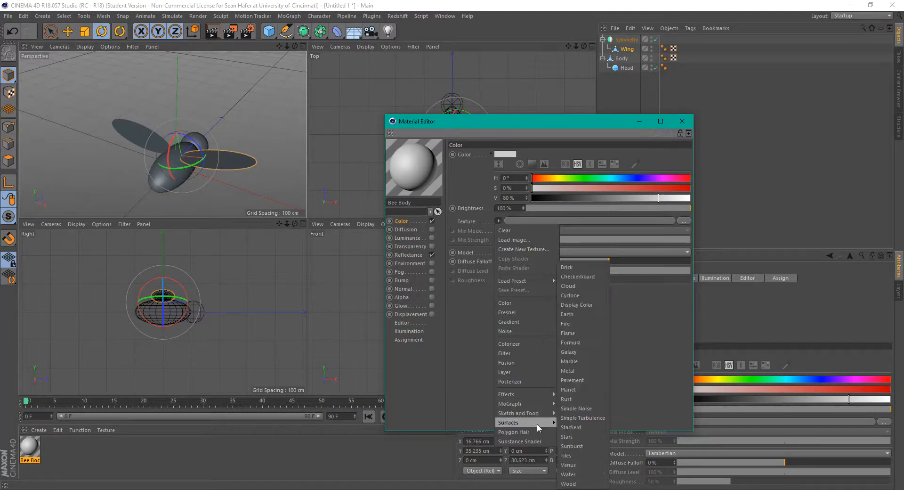
{"action": "left_click", "coordinate": [602, 277]}
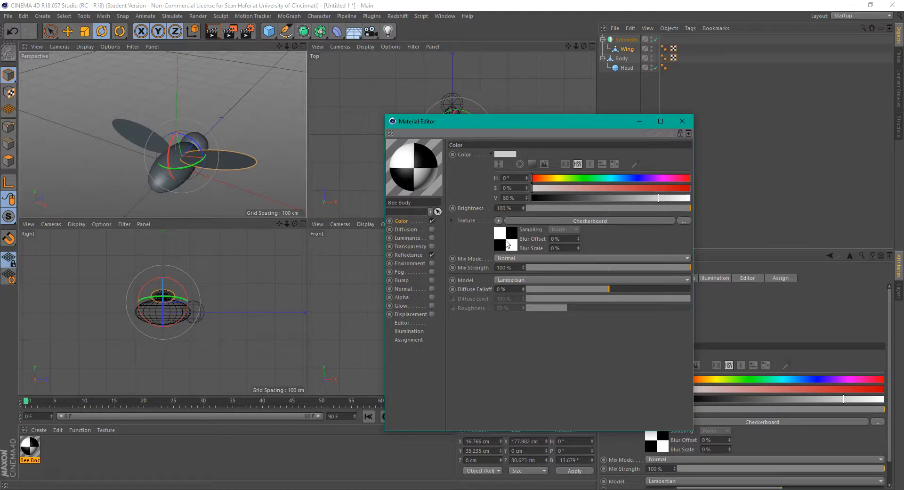
- Set the checkerboard shader's Color 1 to yellow, about H 53°, S 95 %, V 100 %
{"action": "left_click", "coordinate": [508, 243]}
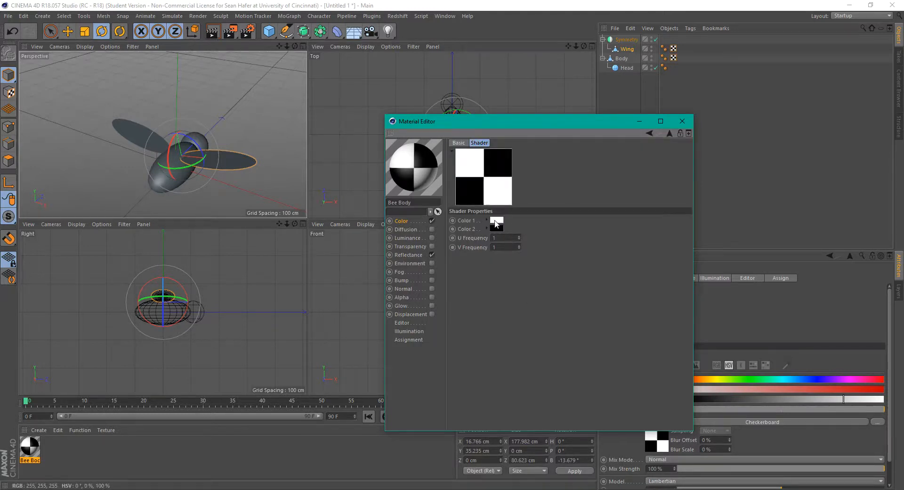
{"action": "left_click", "coordinate": [497, 220]}
{"action": "left_click_drag", "start_coordinate": [480, 220], "coordinate": [481, 219]}
{"action": "left_click", "coordinate": [566, 228]}
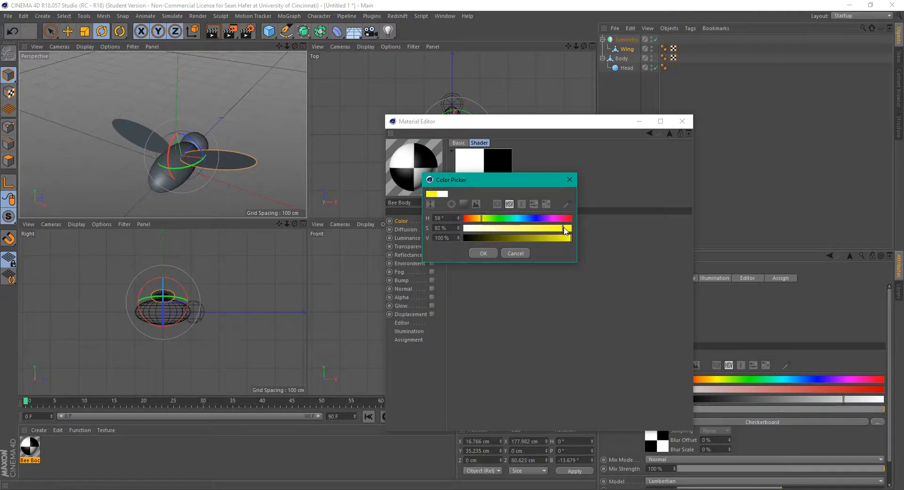
{"action": "left_click", "coordinate": [481, 220]}
{"action": "left_click_drag", "start_coordinate": [481, 220], "coordinate": [481, 221]}
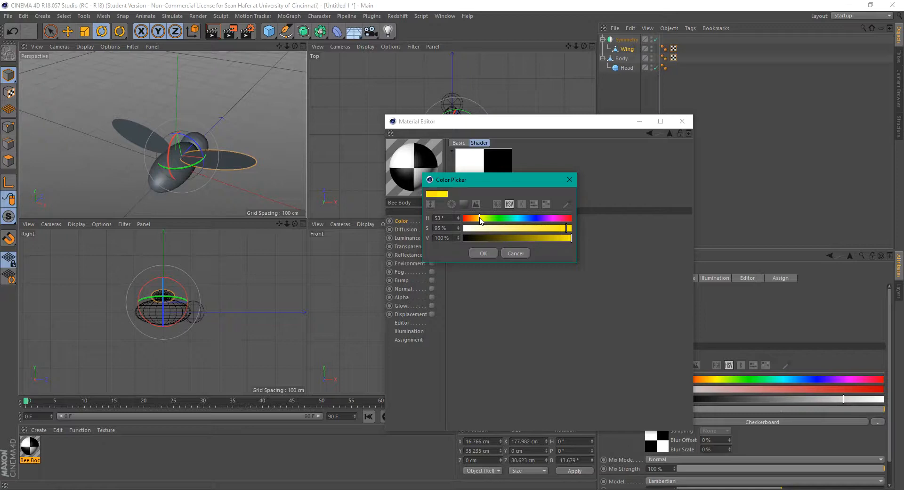
{"action": "left_click", "coordinate": [483, 253]}
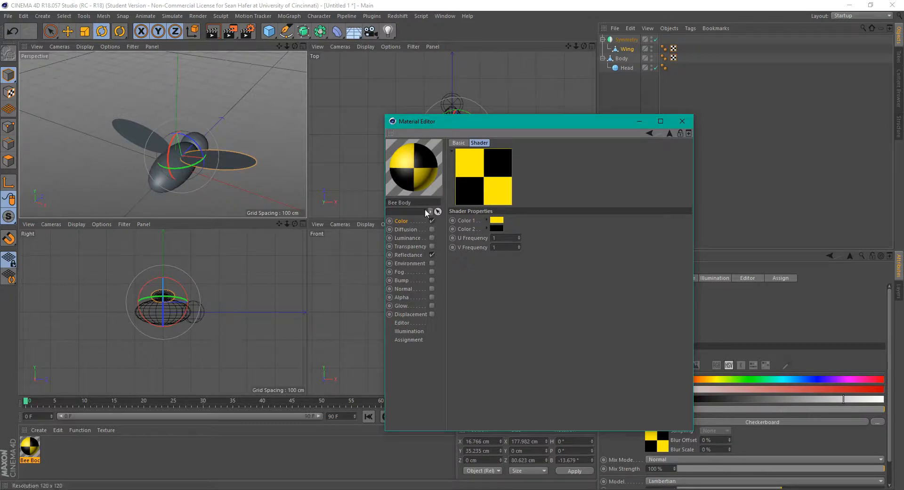
- Set the checkerboard's U Frequency to 0 and V Frequency to 5 to form horizontal stripes
{"action": "left_click", "coordinate": [504, 238]}
{"action": "type", "text": "0"}
{"action": "key", "text": "Return"}
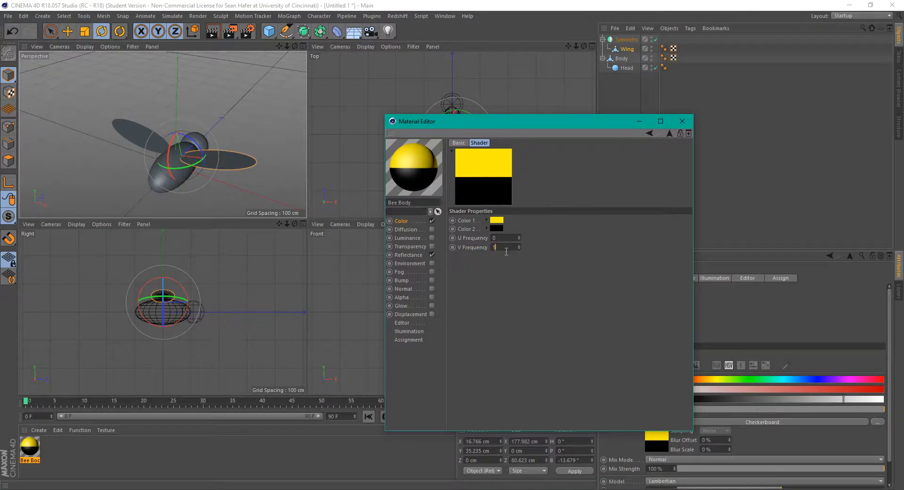
{"action": "type", "text": "5"}
{"action": "key", "text": "Return"}
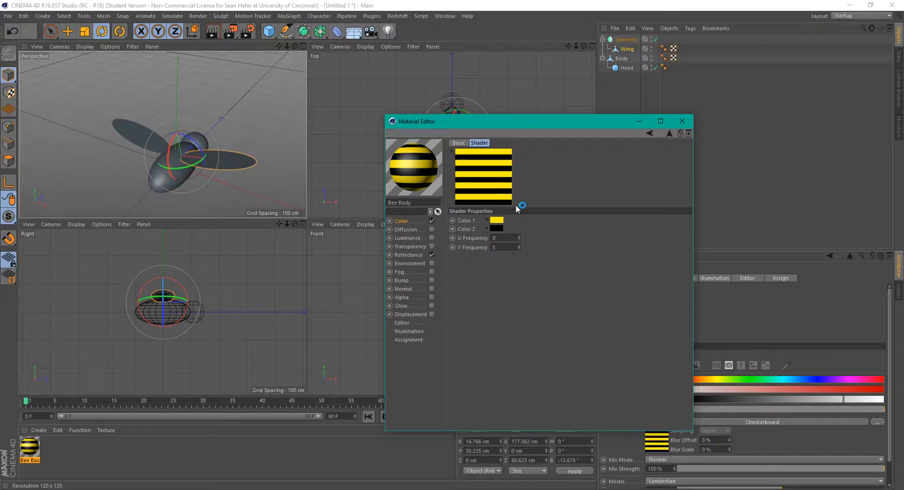
- Close the material settings and apply the Bee Body material to the Body object
{"action": "left_click", "coordinate": [686, 125]}
{"action": "left_click_drag", "start_coordinate": [37, 453], "coordinate": [622, 60]}
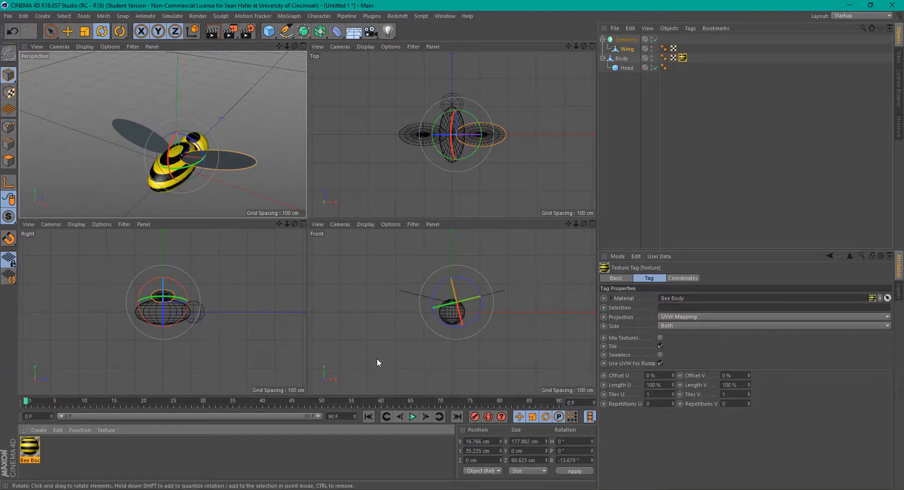
- Set the projection of the Body object's Bee Body texture tag to Cylindrical
{"action": "left_click_drag", "start_coordinate": [295, 46], "coordinate": [259, 57]}
{"action": "left_click", "coordinate": [303, 45]}
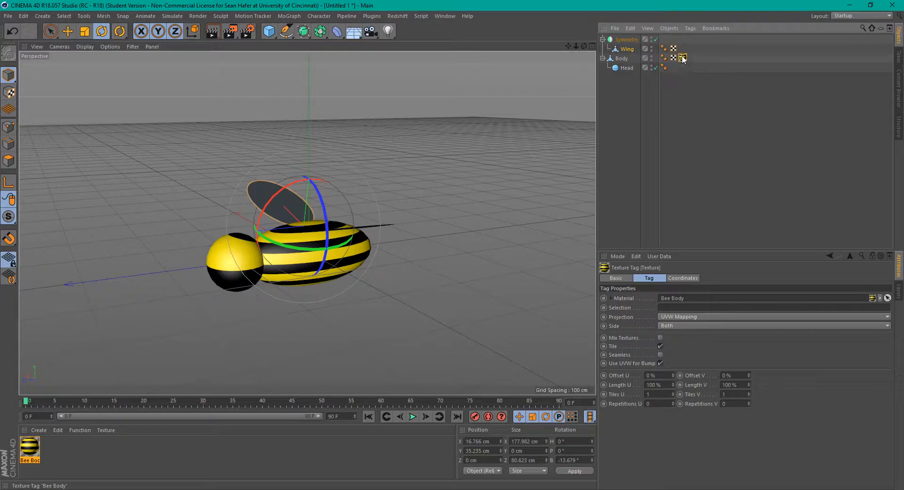
{"action": "left_click", "coordinate": [623, 58]}
{"action": "left_click", "coordinate": [684, 61]}
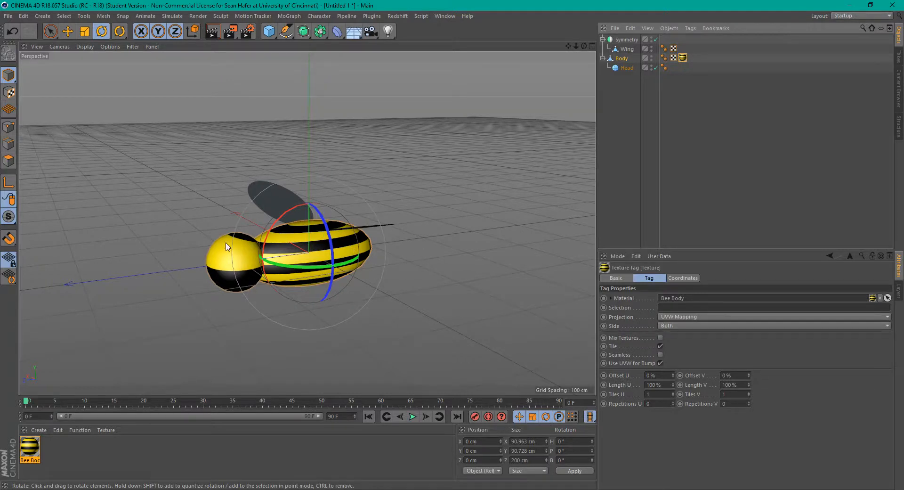
{"action": "left_click", "coordinate": [691, 317]}
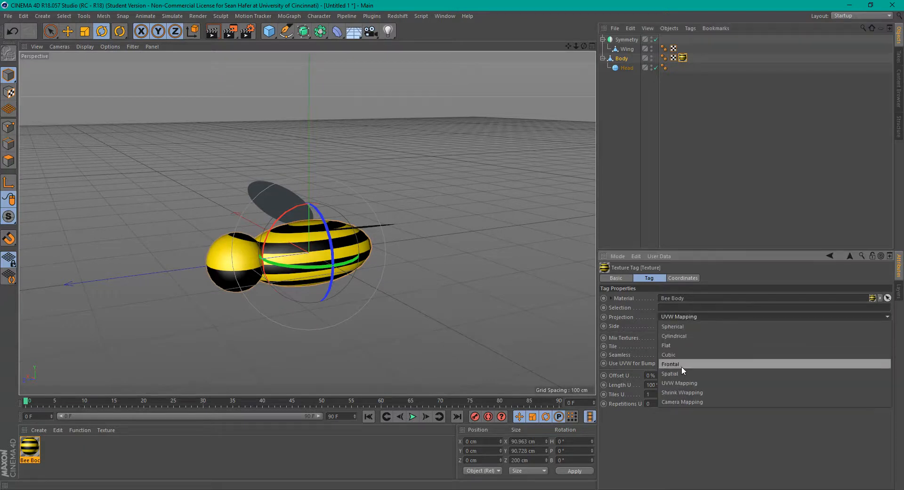
{"action": "left_click", "coordinate": [694, 334]}
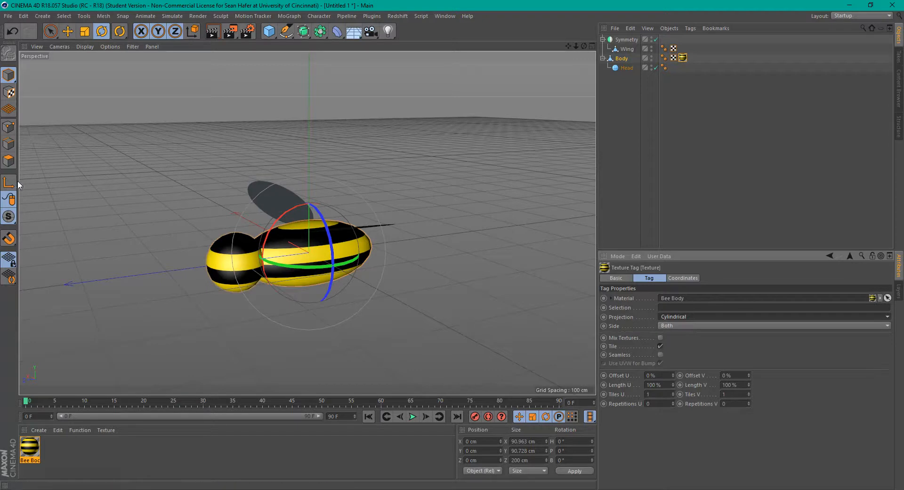
- Rotate the cylindrical texture projection in Texture mode until it runs along the bee's length, and return to Model mode
{"action": "left_click", "coordinate": [11, 92]}
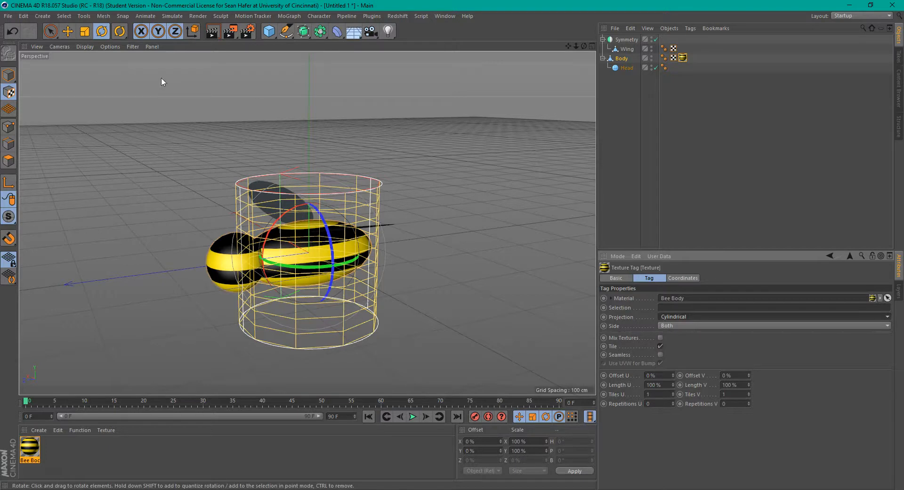
{"action": "left_click", "coordinate": [102, 31]}
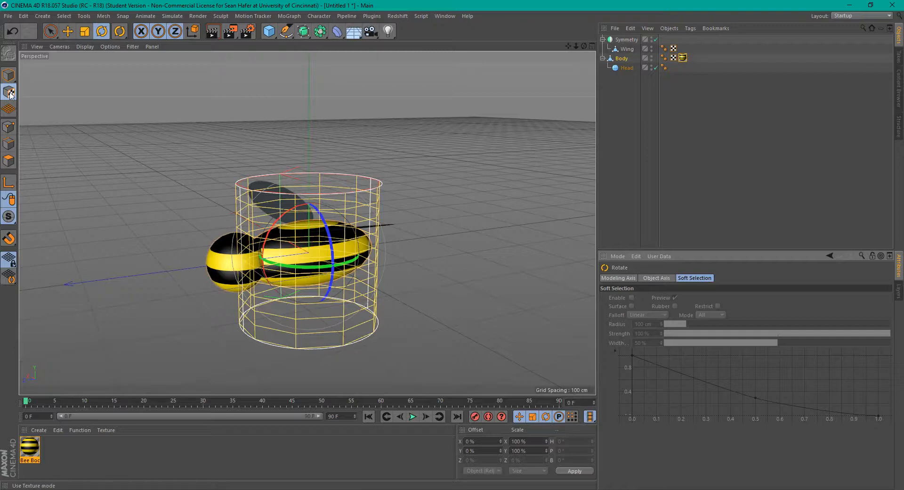
{"action": "left_click_drag", "start_coordinate": [262, 231], "coordinate": [346, 201]}
{"action": "mouse_move", "coordinate": [345, 197]}
{"action": "left_mouse_down"}
{"action": "mouse_move", "coordinate": [324, 198]}
{"action": "mouse_move", "coordinate": [347, 200]}
{"action": "left_mouse_up"}
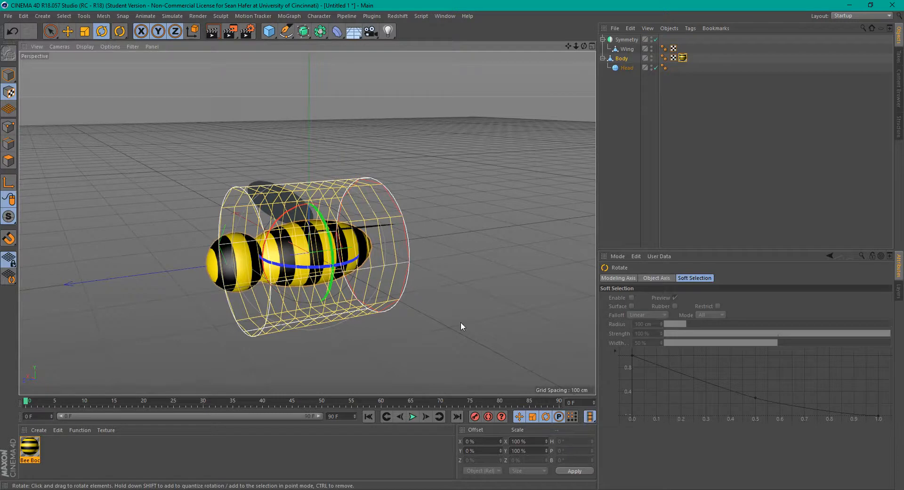
{"action": "left_click", "coordinate": [11, 75]}
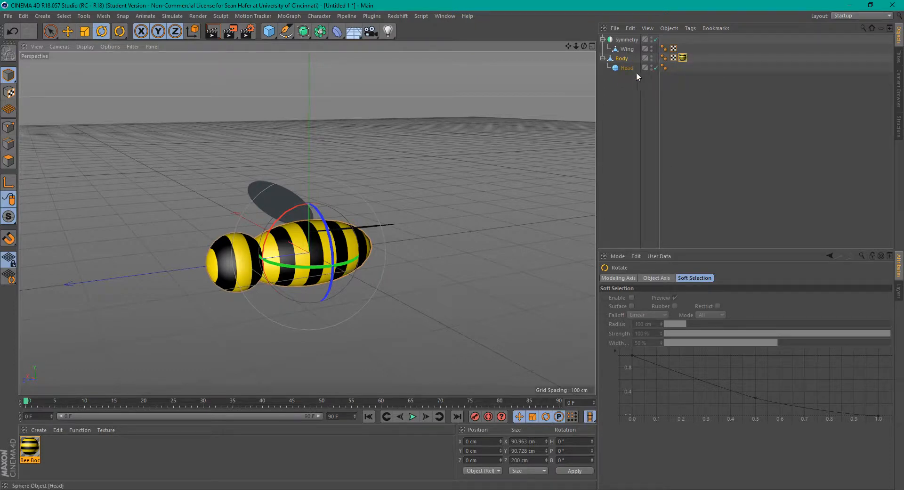
- Create a black material with V at 0 %, name it Head, and apply it to the bee's head sphere
{"action": "double_click", "coordinate": [66, 450]}
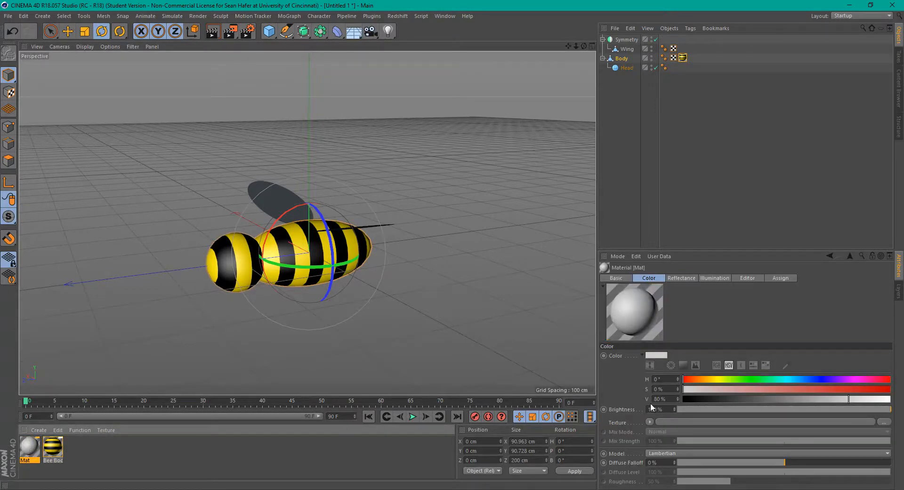
{"action": "left_click_drag", "start_coordinate": [699, 399], "coordinate": [686, 401]}
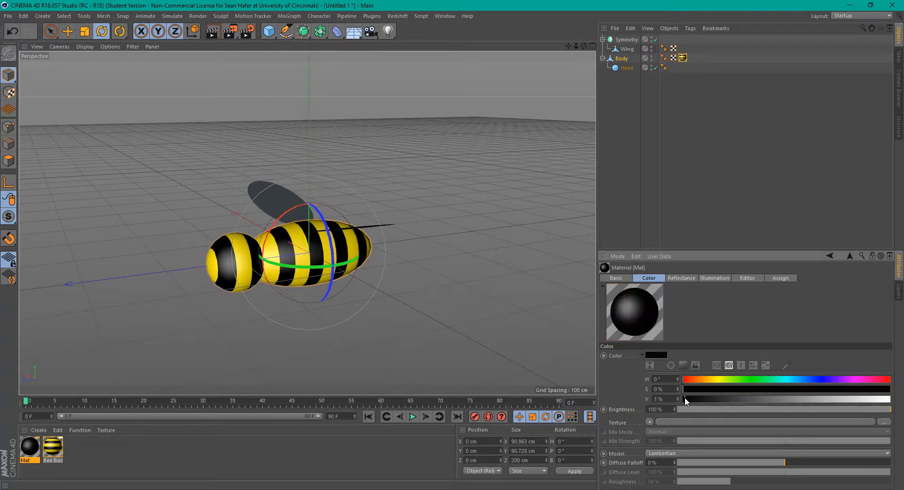
{"action": "double_click", "coordinate": [26, 460]}
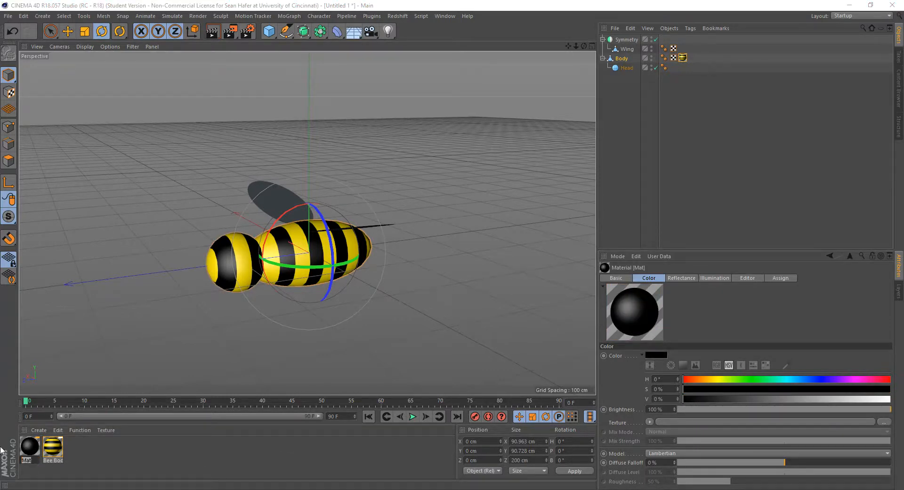
{"action": "type", "text": "Head"}
{"action": "key", "text": "Return"}
{"action": "left_click_drag", "start_coordinate": [30, 446], "coordinate": [223, 267]}
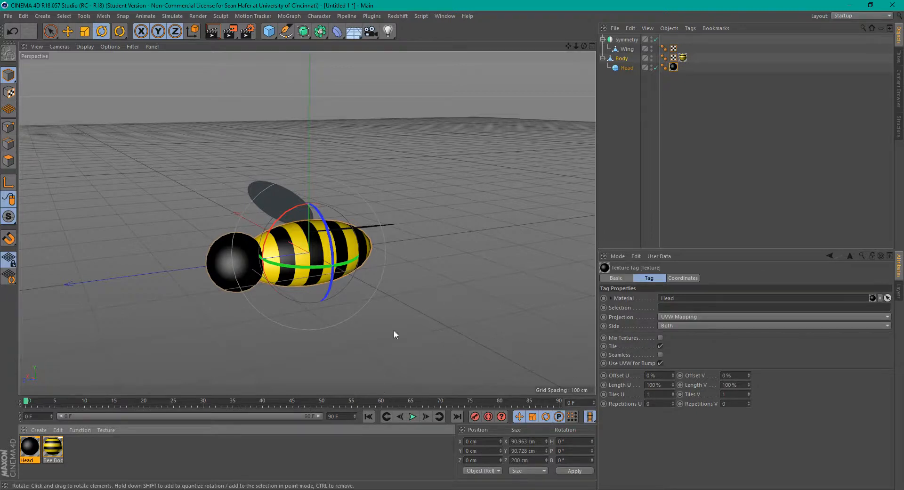
- Create a new material and enable its Transparency channel with brightness at 82 %
{"action": "left_click_drag", "start_coordinate": [585, 46], "coordinate": [720, 108]}
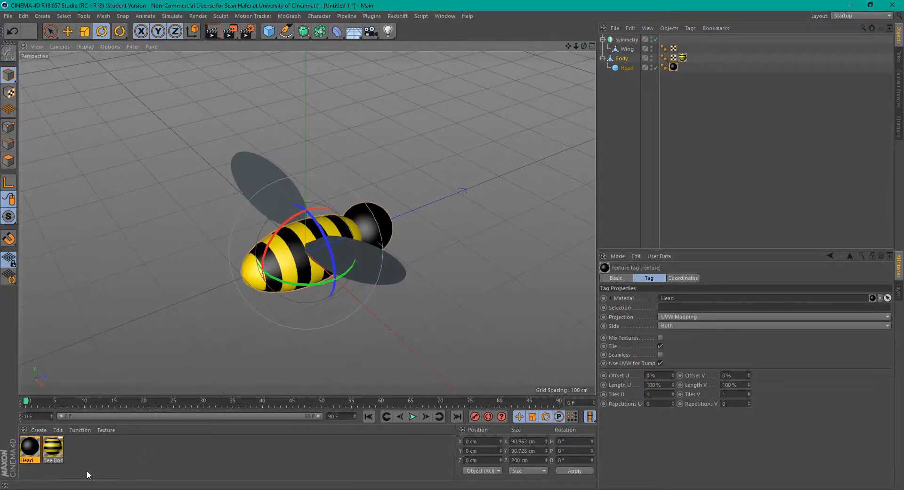
{"action": "double_click", "coordinate": [86, 450]}
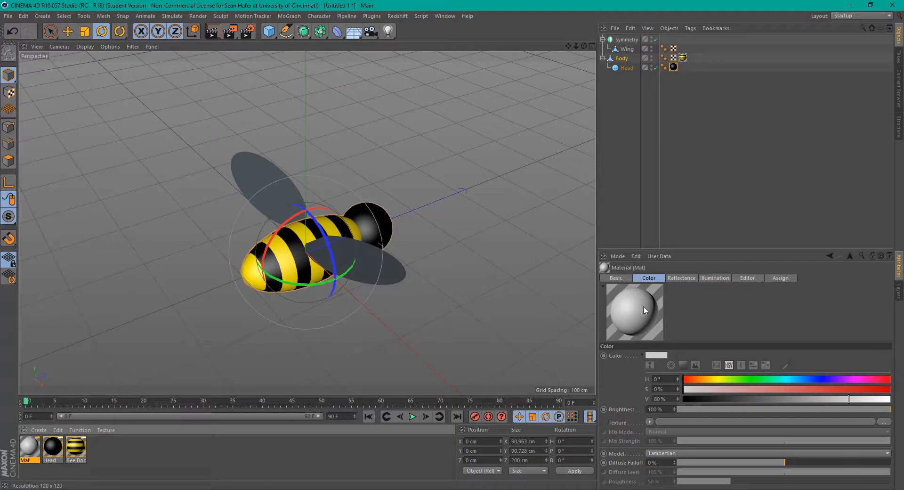
{"action": "double_click", "coordinate": [29, 451]}
{"action": "left_click_drag", "start_coordinate": [281, 66], "coordinate": [585, 68]}
{"action": "left_click", "coordinate": [492, 195]}
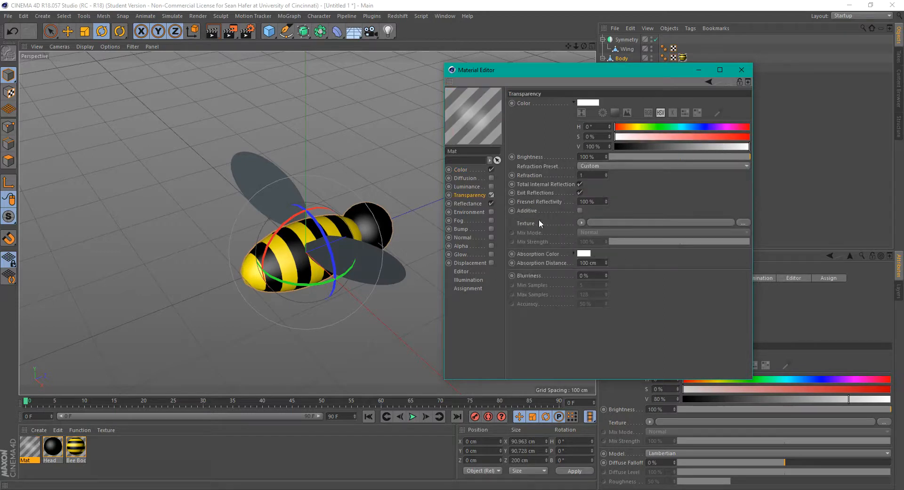
{"action": "left_click_drag", "start_coordinate": [662, 155], "coordinate": [721, 157]}
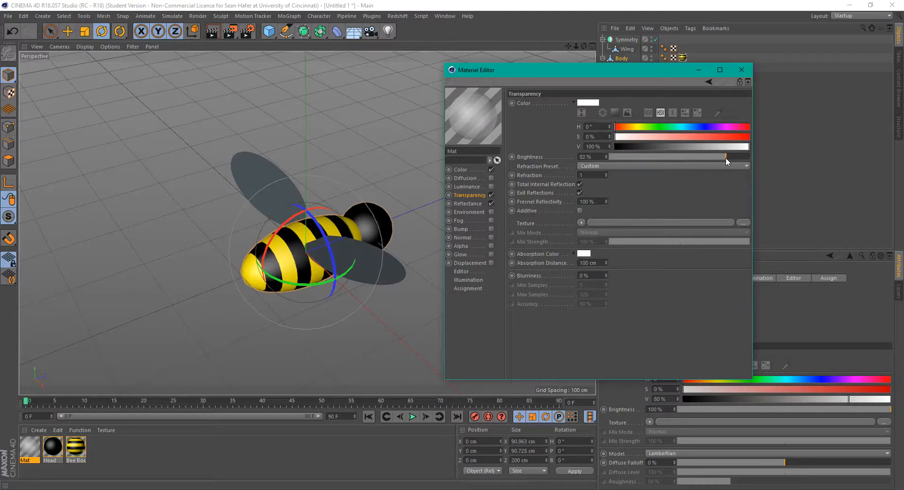
- Apply the transparent material to the bee's wings and render the perspective view
{"action": "left_click_drag", "start_coordinate": [29, 450], "coordinate": [261, 184]}
{"action": "left_click_drag", "start_coordinate": [377, 261], "coordinate": [374, 266]}
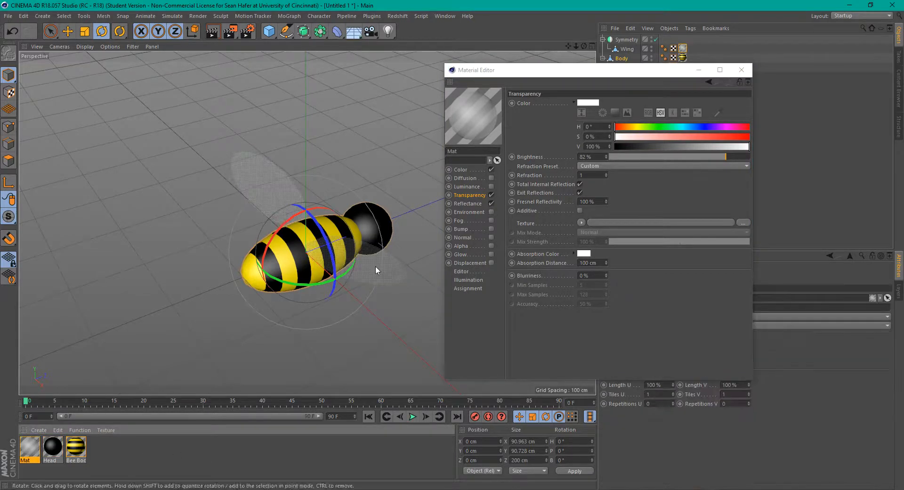
{"action": "left_click", "coordinate": [212, 32]}
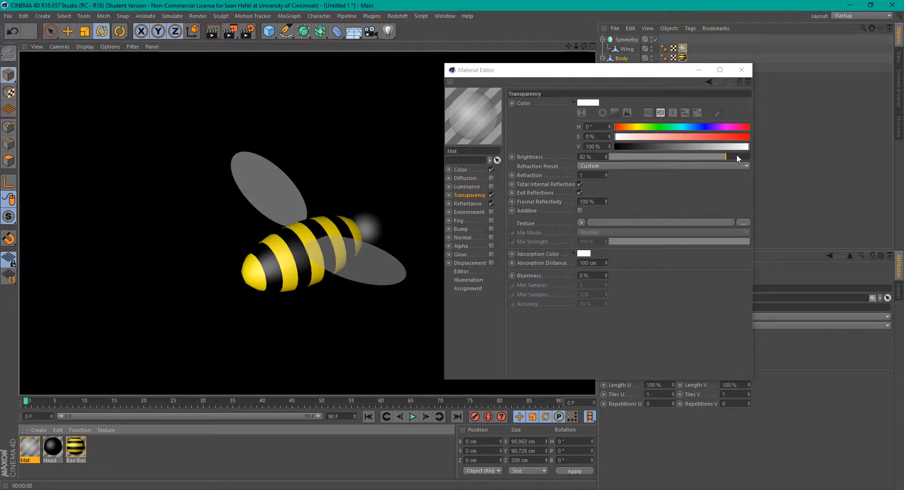
- Try transparency brightness values of 91 %, 95 % and 97 % on the wing material, test rendering the first two
{"action": "left_click_drag", "start_coordinate": [737, 156], "coordinate": [742, 156]}
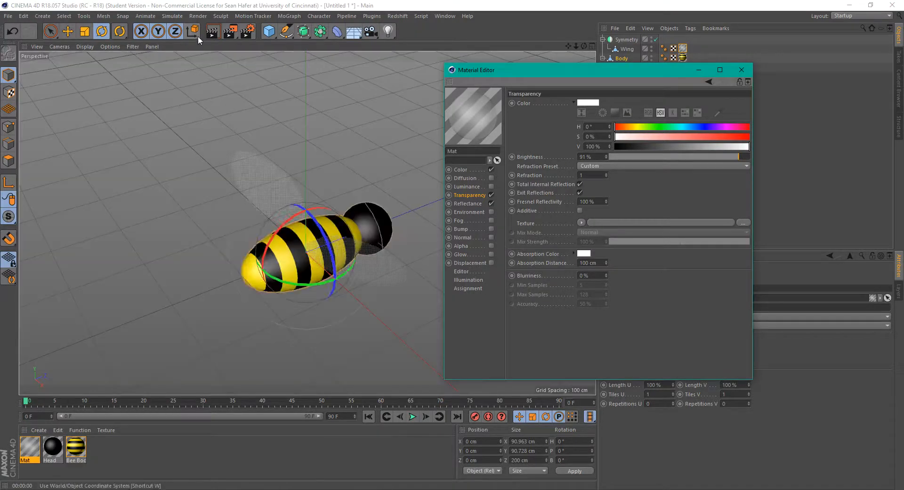
{"action": "left_click", "coordinate": [213, 32]}
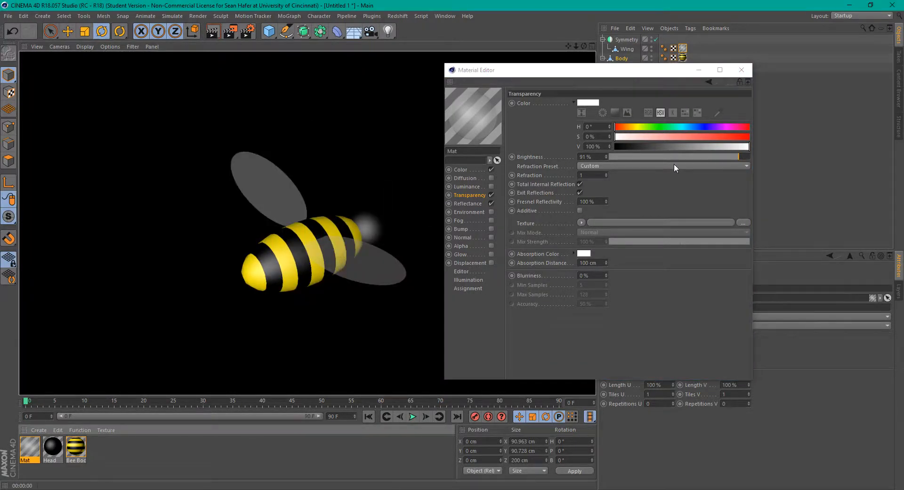
{"action": "left_click", "coordinate": [744, 156]}
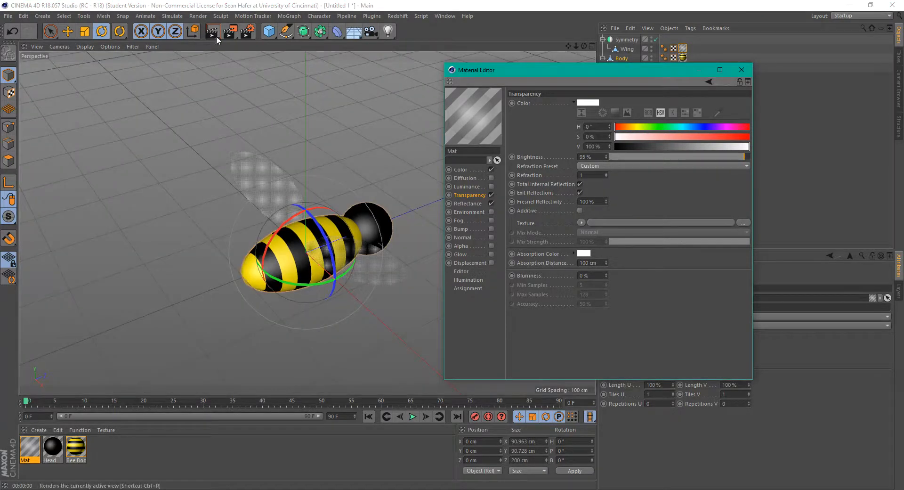
{"action": "left_click", "coordinate": [215, 33]}
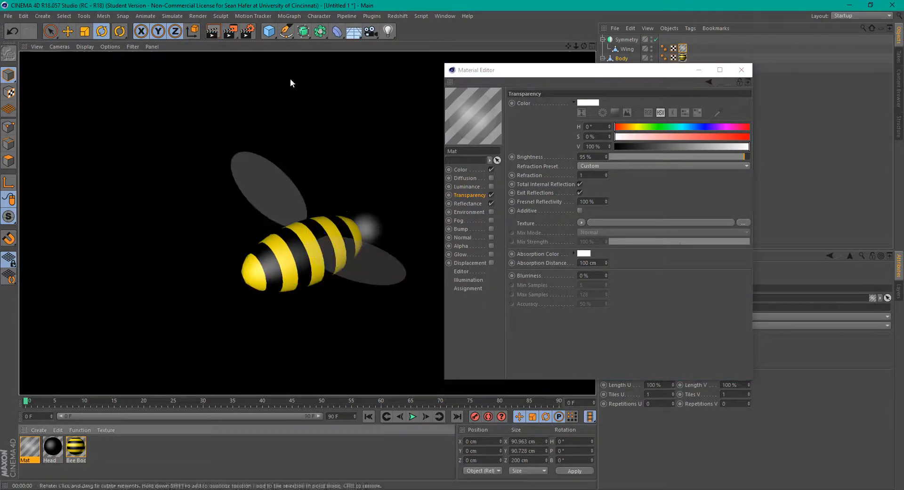
{"action": "left_click", "coordinate": [746, 157]}
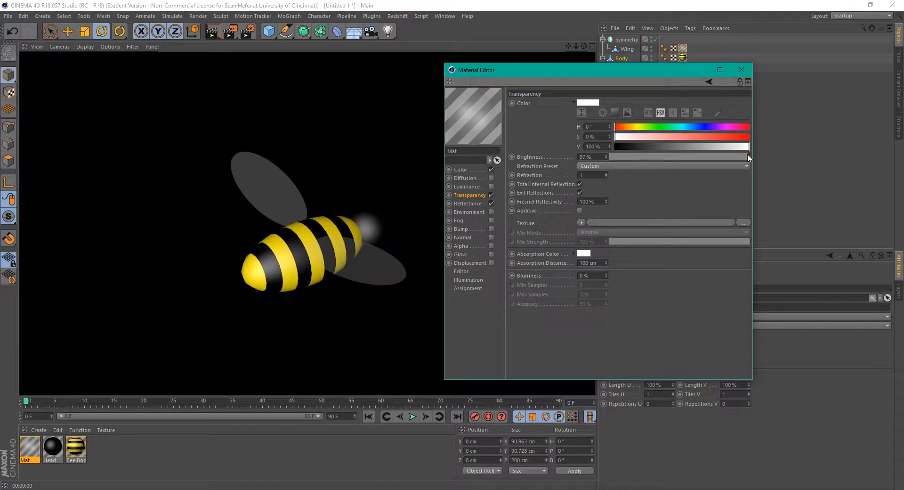
- Set the wing material's transparency brightness to 69 %, render the view to check it, and close the material settings
{"action": "left_click_drag", "start_coordinate": [748, 154], "coordinate": [707, 154]}
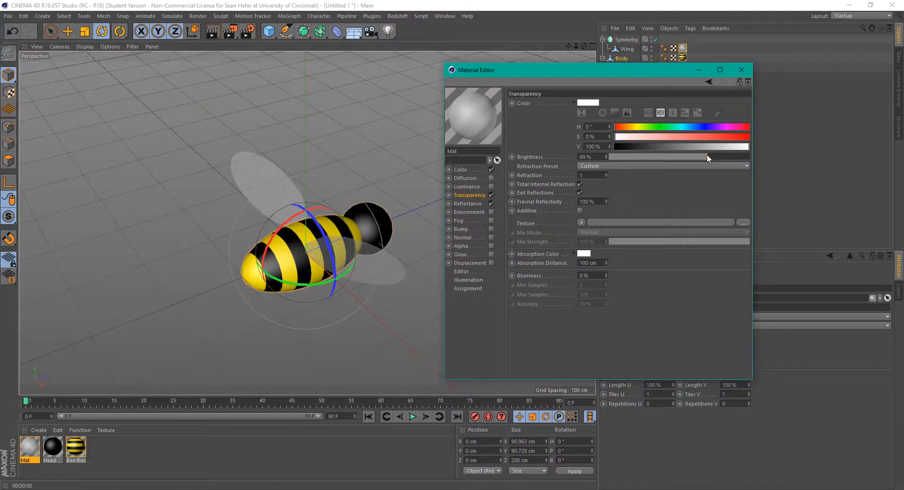
{"action": "left_click", "coordinate": [213, 33]}
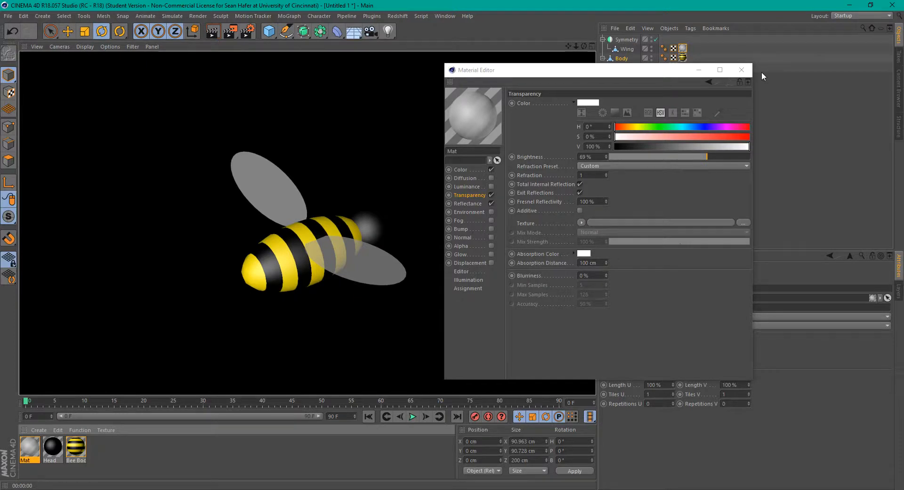
{"action": "left_click", "coordinate": [741, 70]}
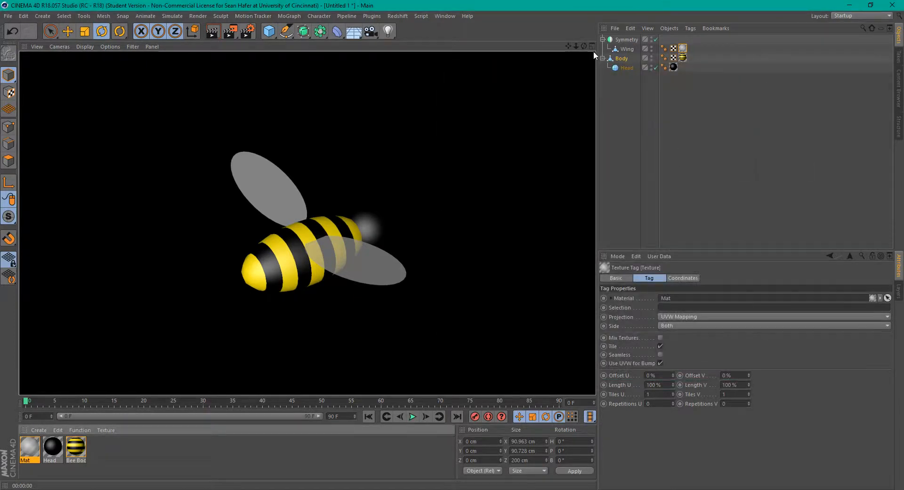
- Group the Symmetry, Wing, Body and Head objects under a null and name it Bee
{"action": "left_click_drag", "start_coordinate": [585, 45], "coordinate": [515, 82]}
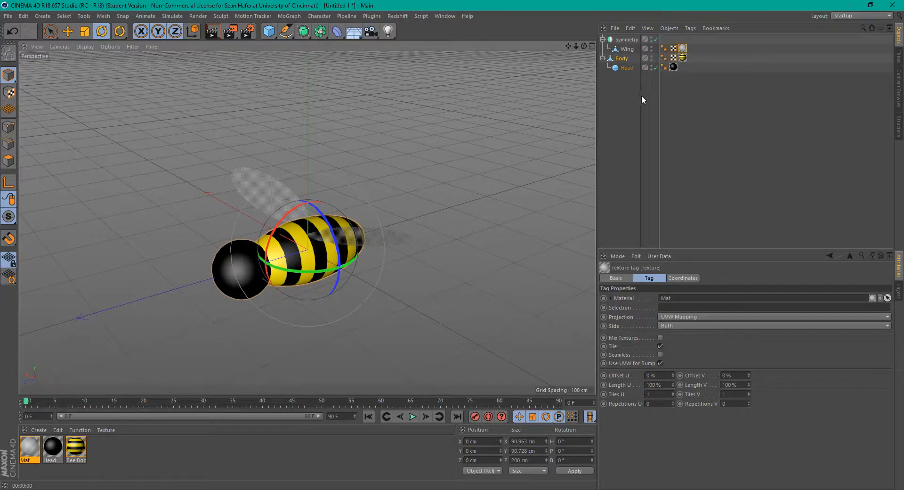
{"action": "left_click_drag", "start_coordinate": [619, 104], "coordinate": [634, 41]}
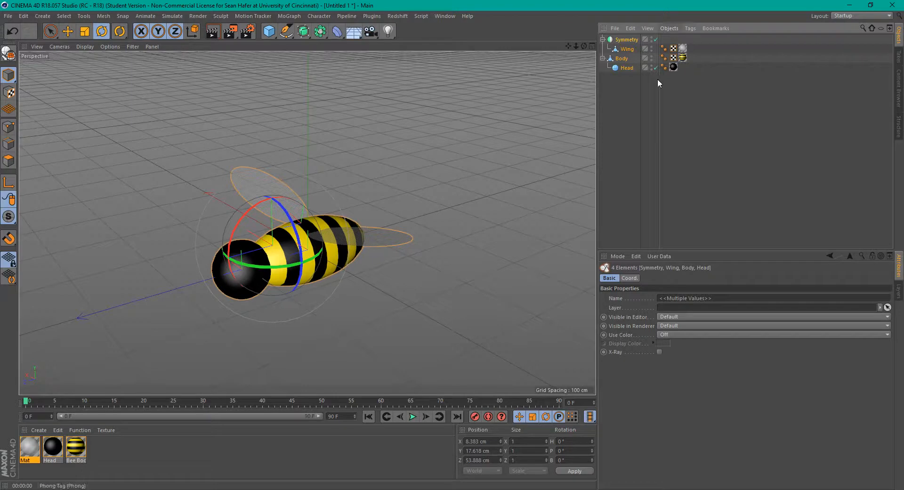
{"action": "left_click", "coordinate": [629, 28]}
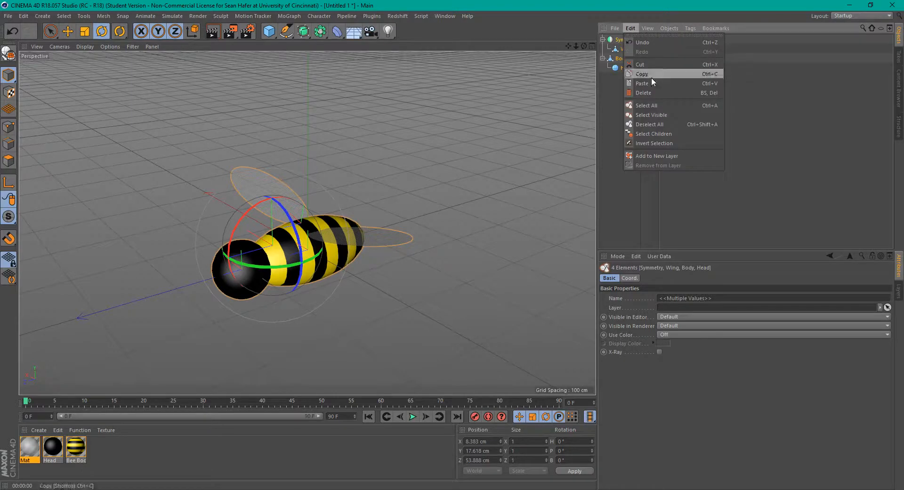
{"action": "mouse_move", "coordinate": [649, 29]}
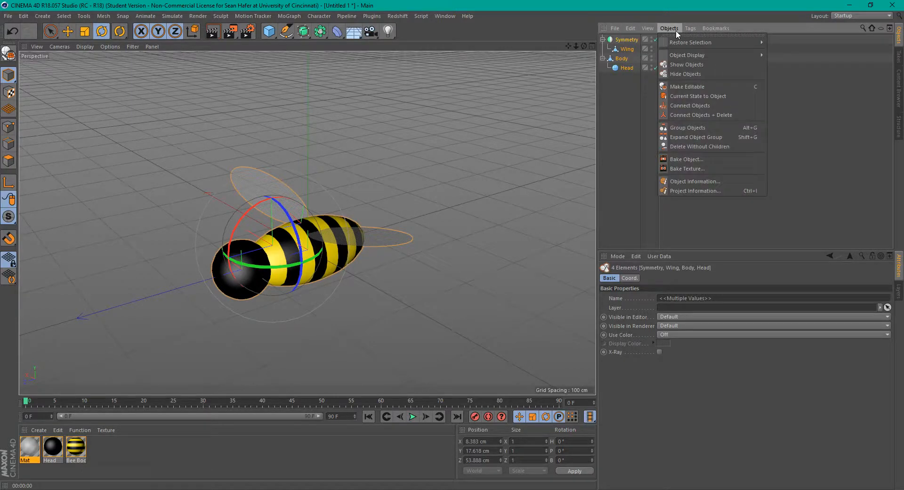
{"action": "left_click", "coordinate": [691, 131]}
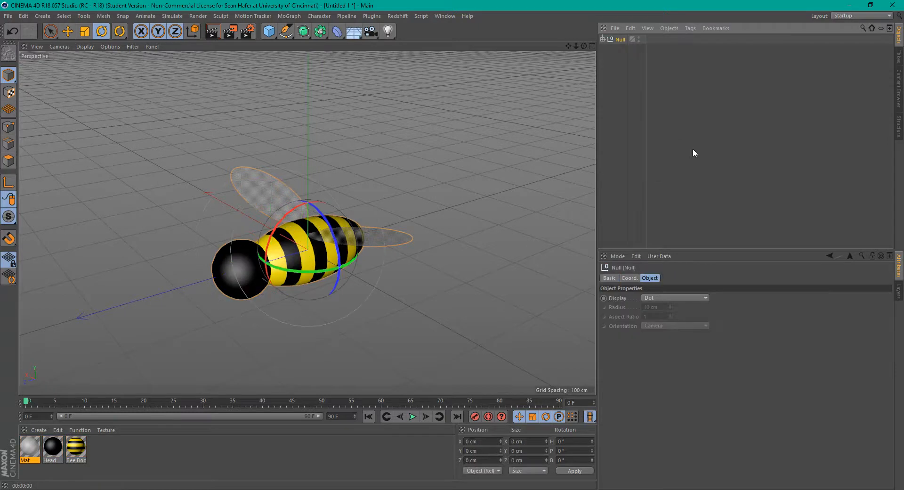
{"action": "double_click", "coordinate": [621, 40]}
{"action": "type", "text": "Bee"}
{"action": "key", "text": "Return"}
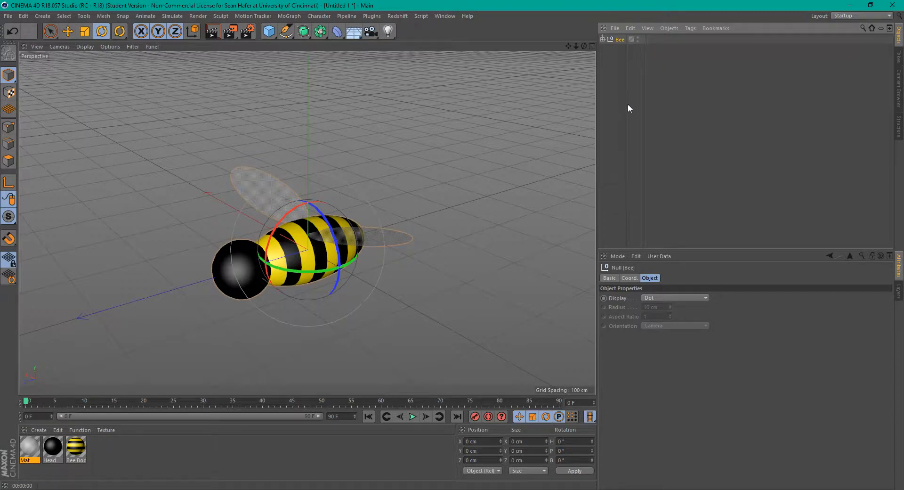
- Hide the Bee group in both the editor and the renderer, and deselect it
{"action": "left_click", "coordinate": [639, 37]}
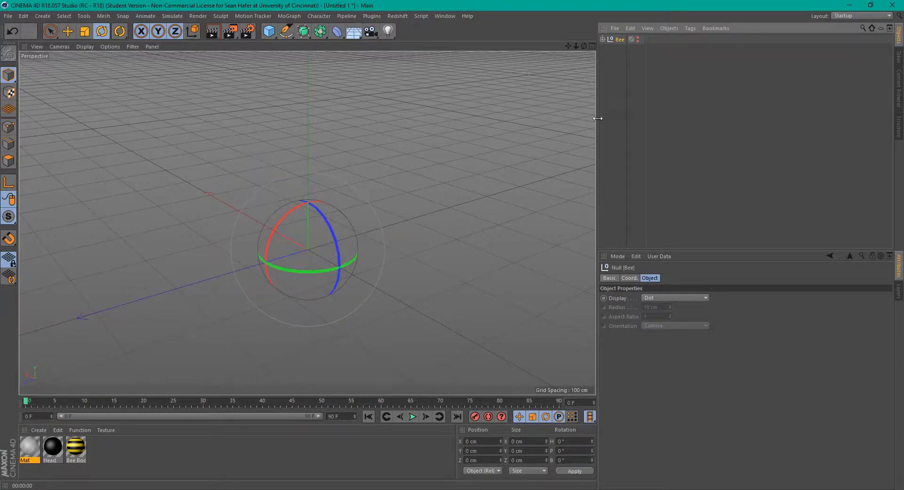
{"action": "left_click", "coordinate": [498, 95]}
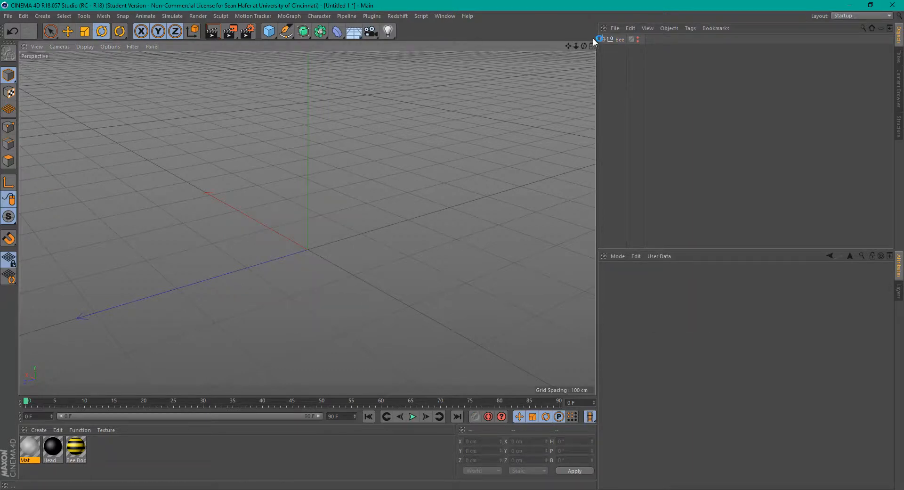
- Add a sphere primitive, make it editable, and rename it Center
{"action": "left_click", "coordinate": [268, 31]}
{"action": "left_click", "coordinate": [461, 66]}
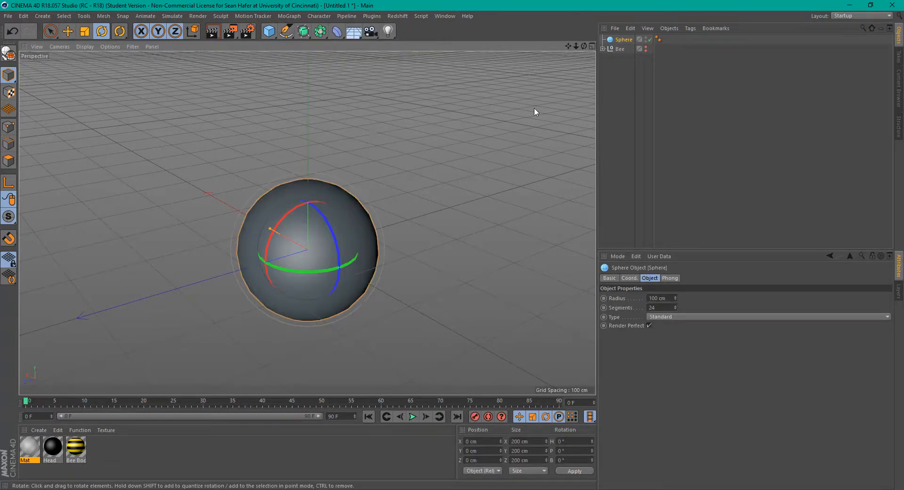
{"action": "key", "text": "c"}
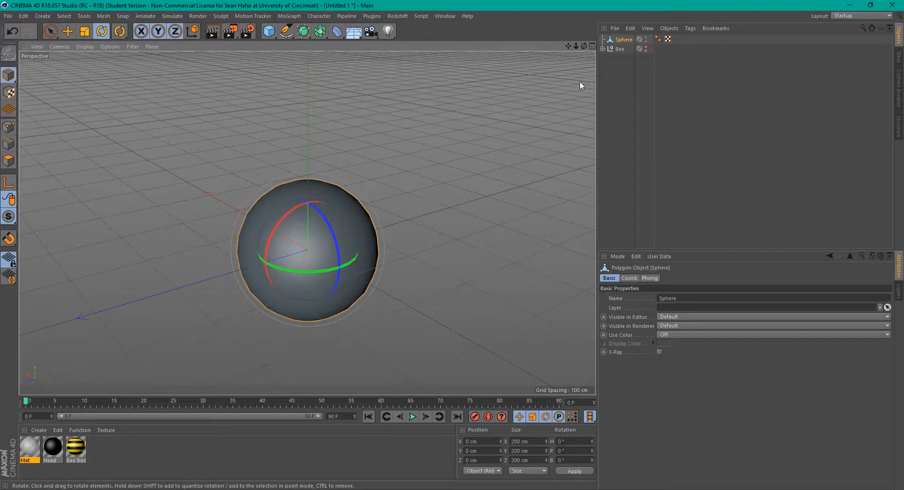
{"action": "double_click", "coordinate": [623, 38]}
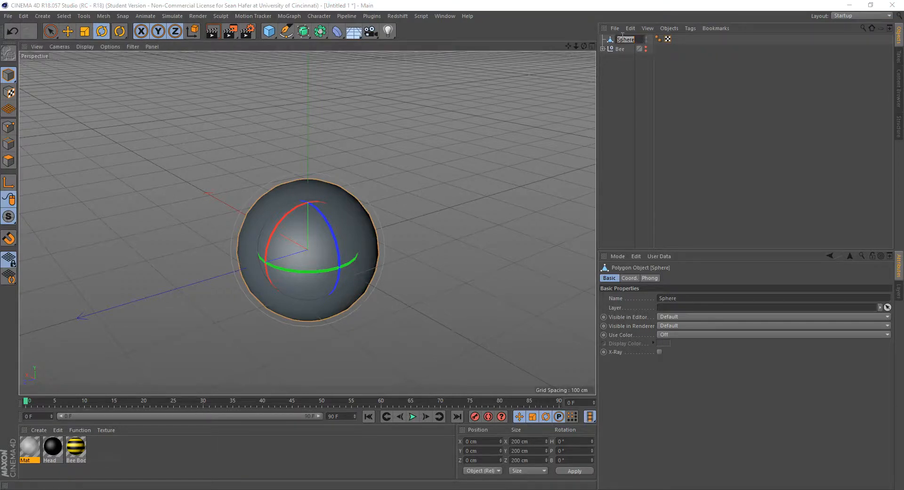
{"action": "type", "text": "Center"}
{"action": "key", "text": "Return"}
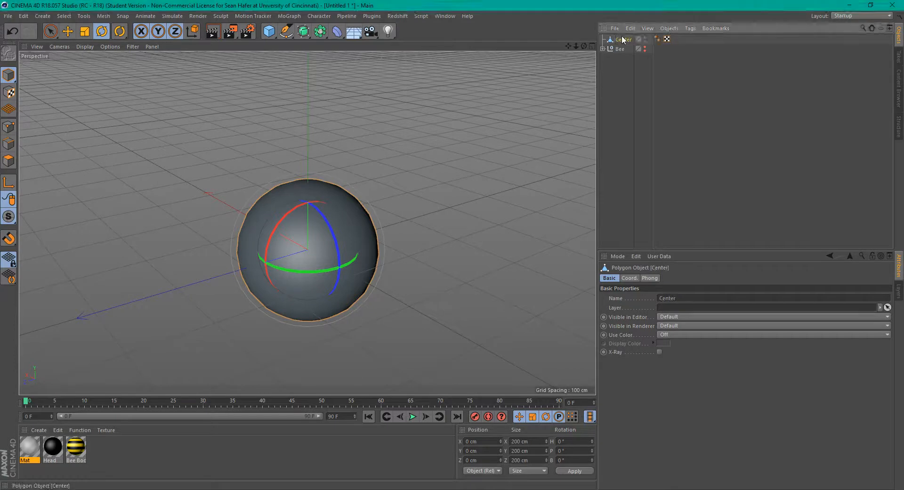
- Flatten the Center sphere along Z and scale it down uniformly to about 63 x 63 x 19 cm
{"action": "key", "text": "t"}
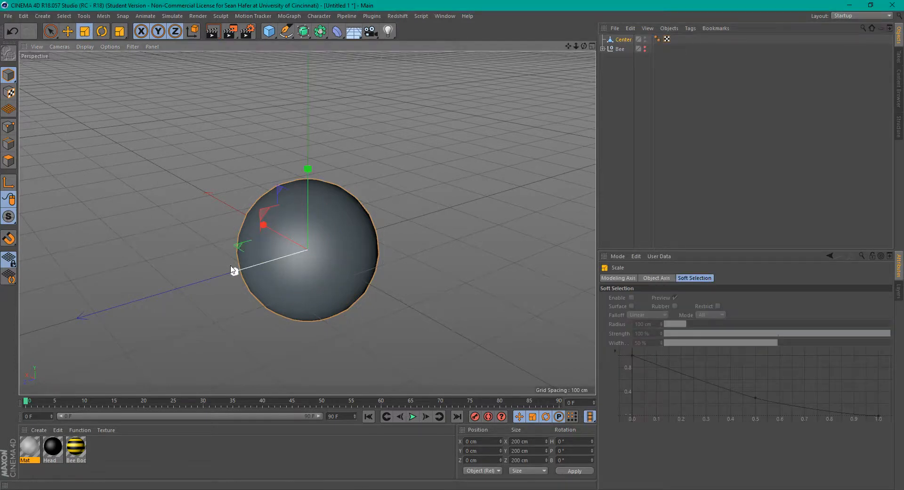
{"action": "left_click_drag", "start_coordinate": [234, 272], "coordinate": [286, 266]}
{"action": "left_click_drag", "start_coordinate": [584, 46], "coordinate": [561, 47]}
{"action": "left_click_drag", "start_coordinate": [307, 222], "coordinate": [307, 223], "text": "alt"}
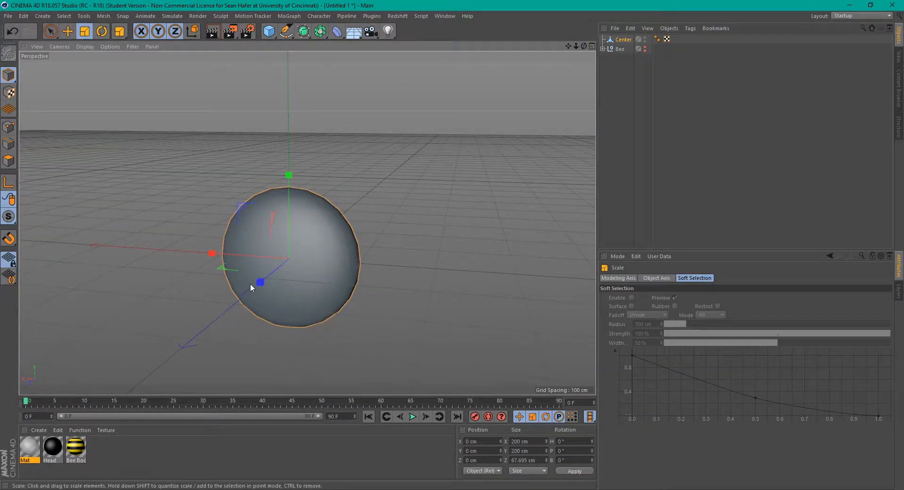
{"action": "left_click_drag", "start_coordinate": [257, 285], "coordinate": [267, 282]}
{"action": "left_click_drag", "start_coordinate": [307, 223], "coordinate": [307, 223], "text": "alt"}
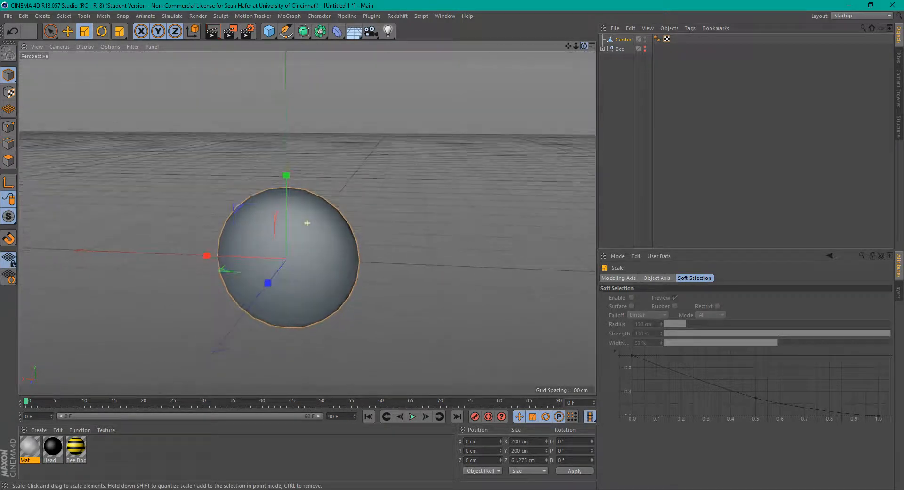
{"action": "left_click_drag", "start_coordinate": [512, 160], "coordinate": [296, 242]}
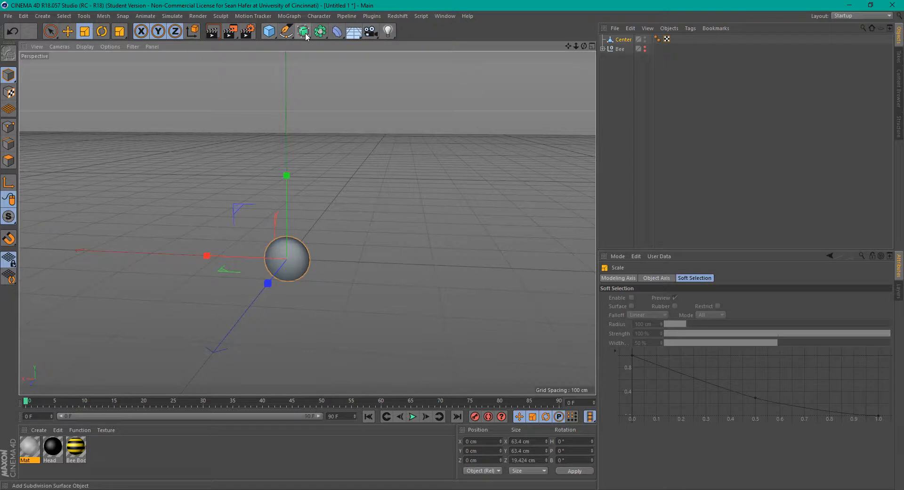
- Add a disc primitive with its orientation set to +Z and make it editable
{"action": "left_click", "coordinate": [270, 36]}
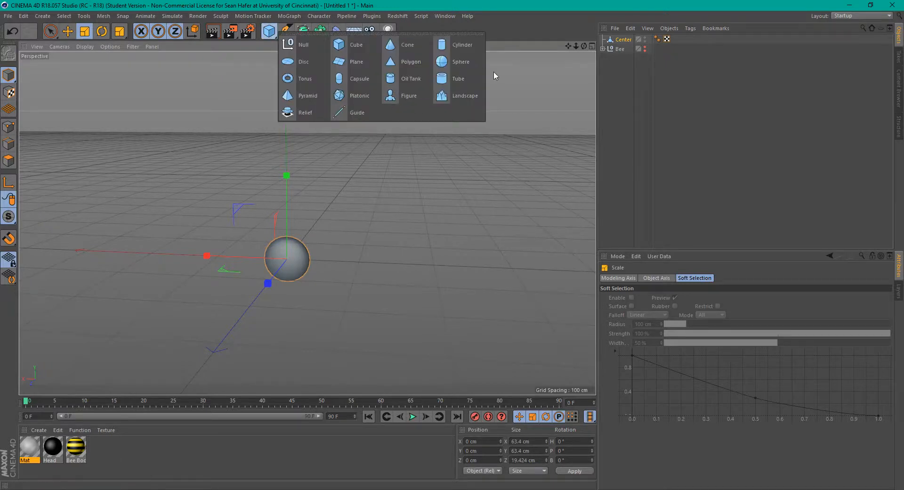
{"action": "left_click", "coordinate": [304, 64]}
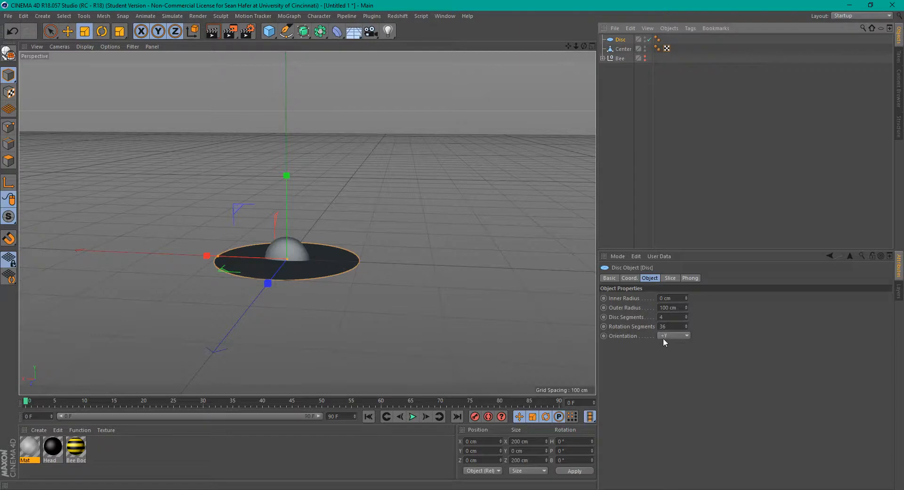
{"action": "left_click", "coordinate": [676, 336]}
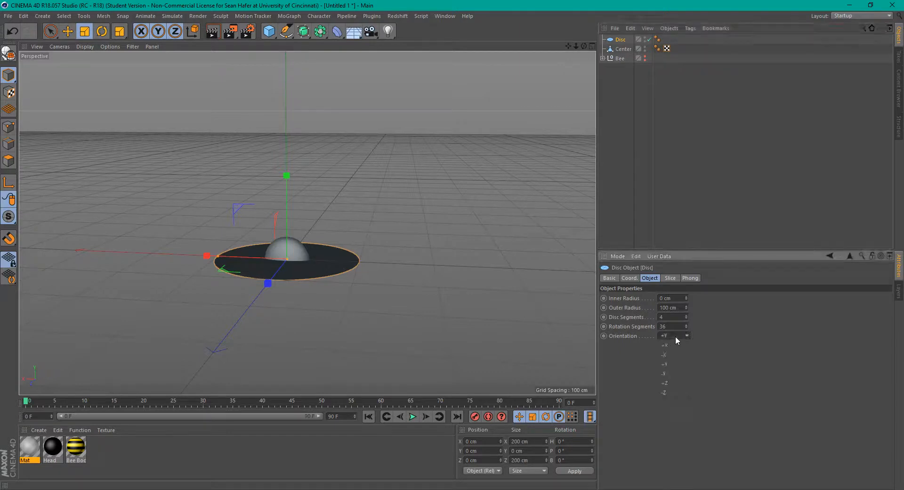
{"action": "left_click", "coordinate": [677, 382]}
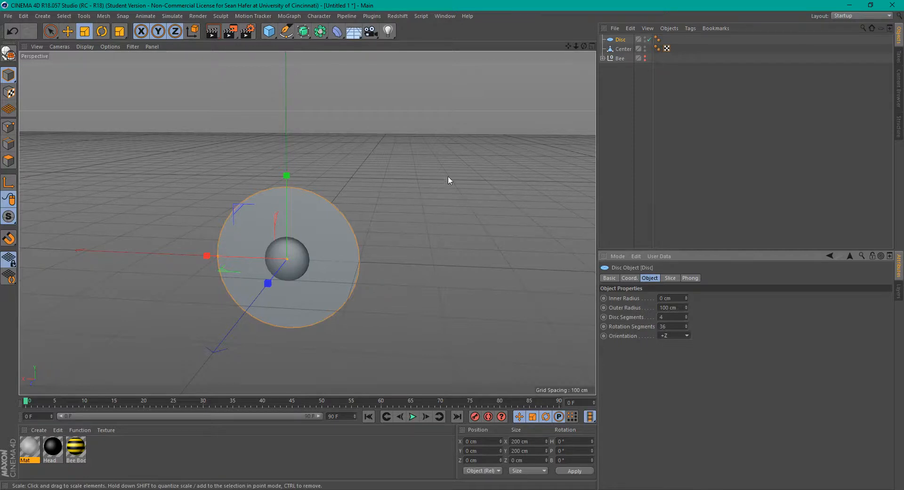
{"action": "key", "text": "c"}
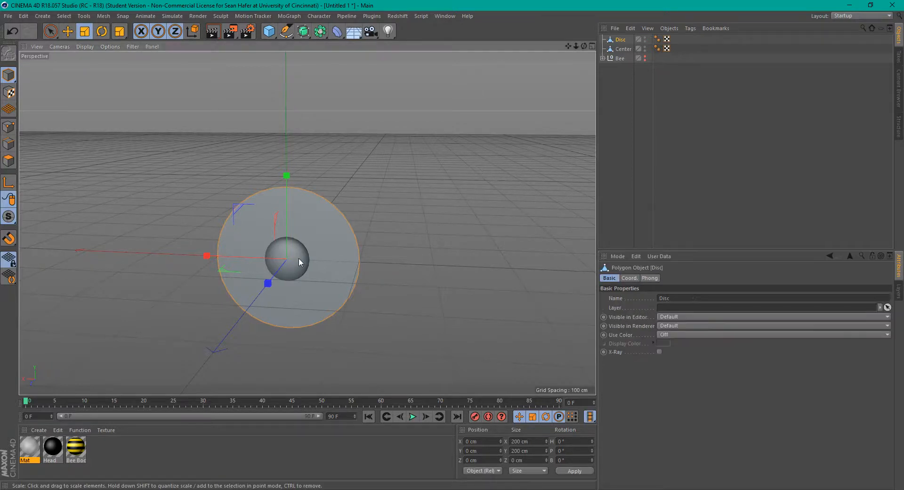
- Scale the disc into a narrow petal about 52 cm wide and 146 cm tall, and raise it to about 91 cm in Y
{"action": "left_click_drag", "start_coordinate": [206, 258], "coordinate": [259, 267]}
{"action": "left_click_drag", "start_coordinate": [420, 140], "coordinate": [347, 192]}
{"action": "key", "text": "e"}
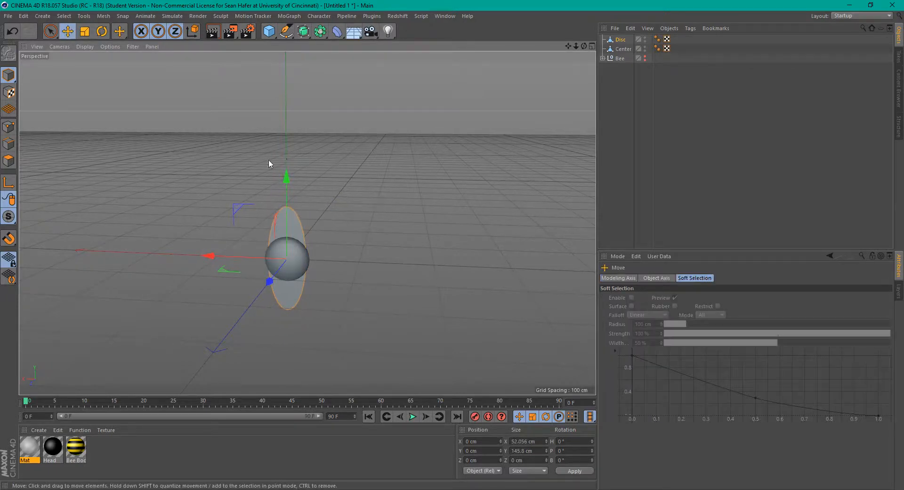
{"action": "left_click_drag", "start_coordinate": [286, 177], "coordinate": [297, 113]}
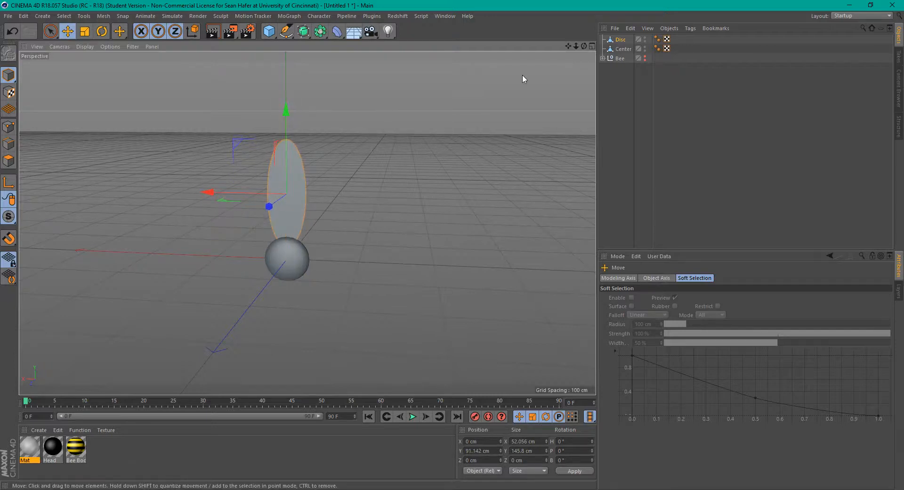
- Add a MoGraph Cloner object and rename the disc as Petal
{"action": "left_click", "coordinate": [320, 31]}
{"action": "left_click", "coordinate": [290, 16]}
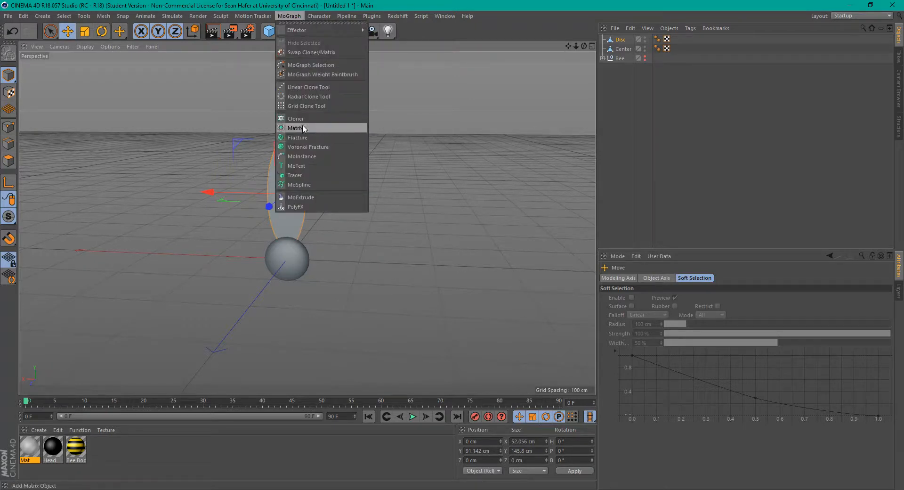
{"action": "left_click", "coordinate": [313, 119]}
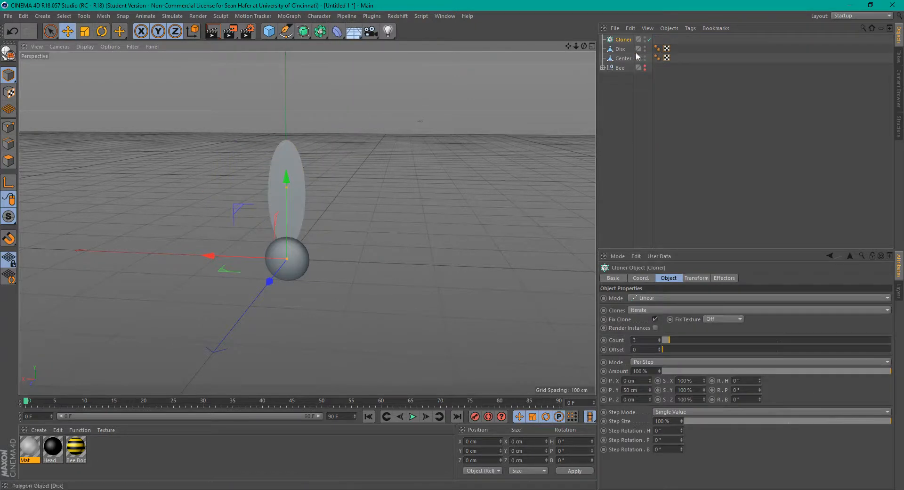
{"action": "left_click", "coordinate": [622, 49]}
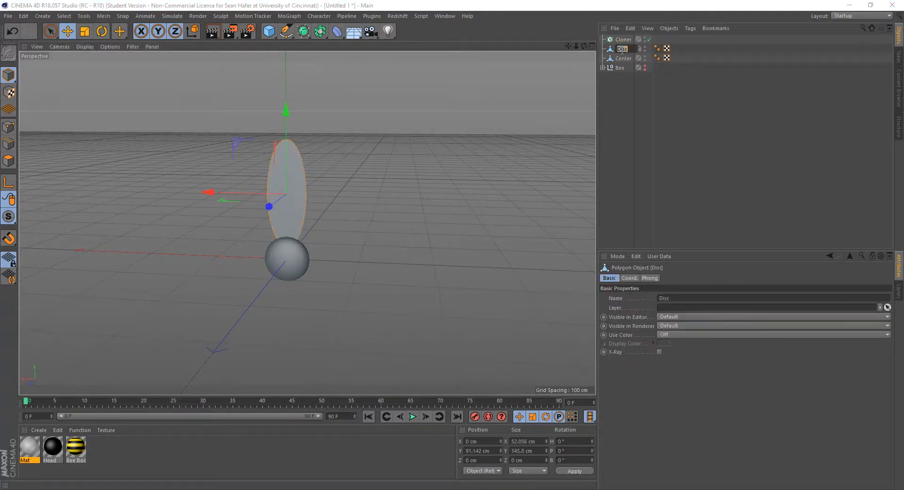
{"action": "type", "text": "Peta"}
{"action": "key", "text": "Return"}
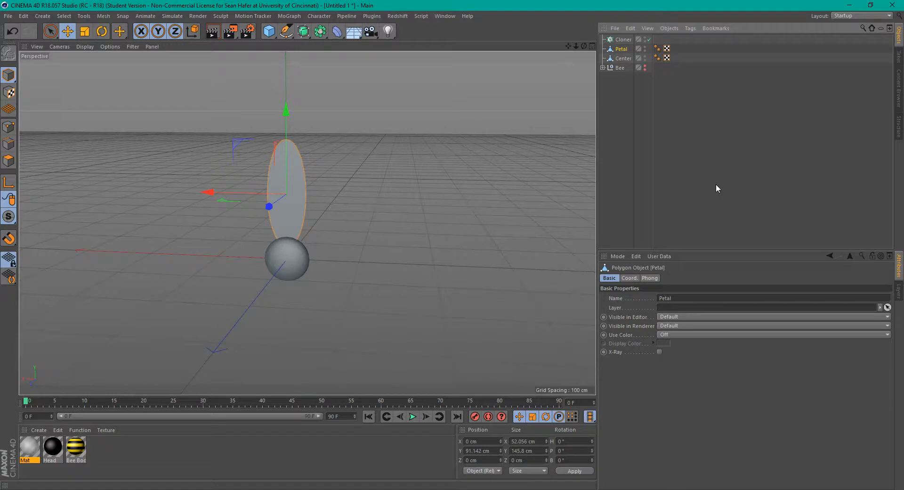
- Rename the Cloner as Petals and make the Petal object its child
{"action": "left_click", "coordinate": [627, 40]}
{"action": "double_click", "coordinate": [627, 40]}
{"action": "type", "text": "Pe"}
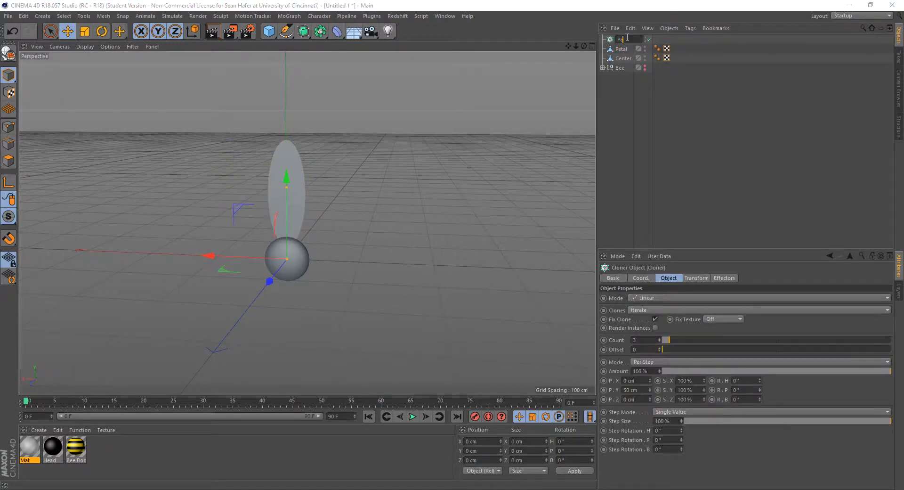
{"action": "type", "text": "tals"}
{"action": "key", "text": "Return"}
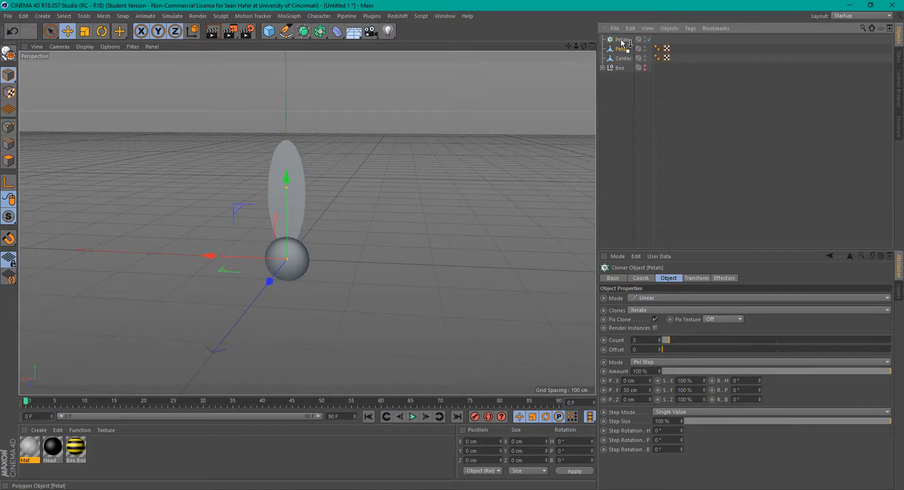
{"action": "left_click_drag", "start_coordinate": [620, 38], "coordinate": [622, 40]}
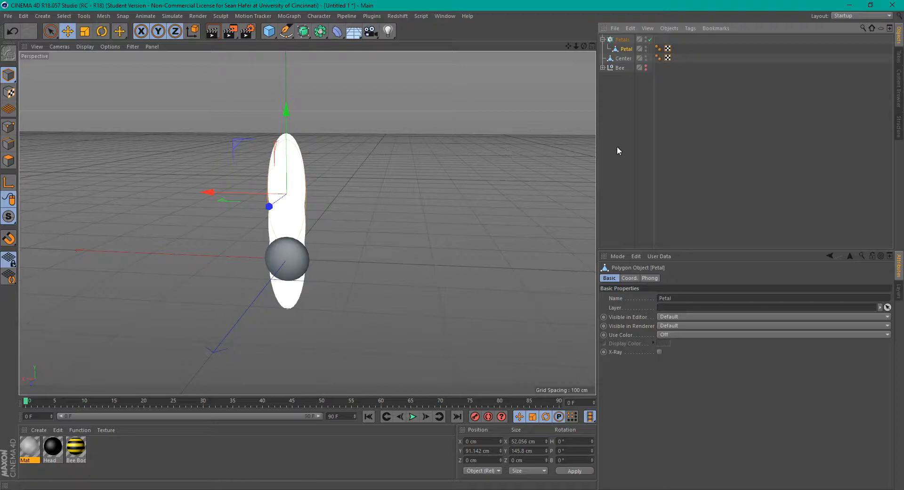
- Set the Petals cloner to Radial mode with a count of 7 and a radius of 86 cm
{"action": "left_click", "coordinate": [623, 39]}
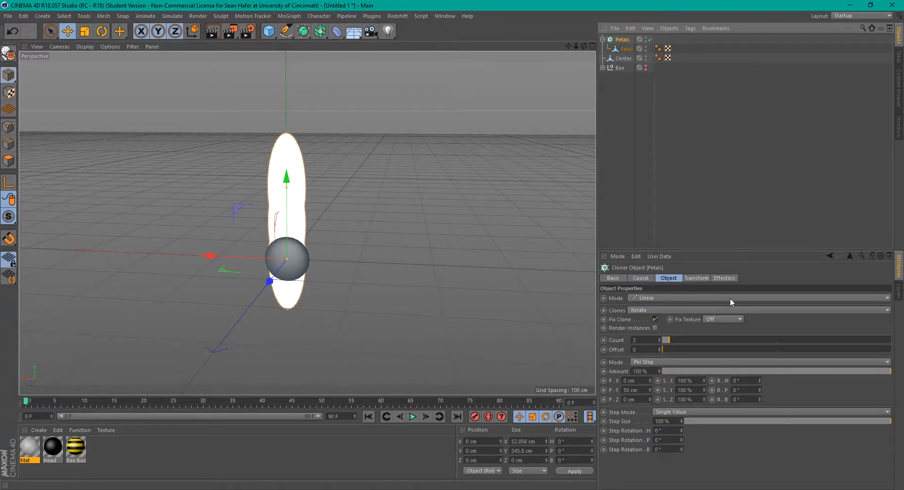
{"action": "left_click", "coordinate": [658, 298]}
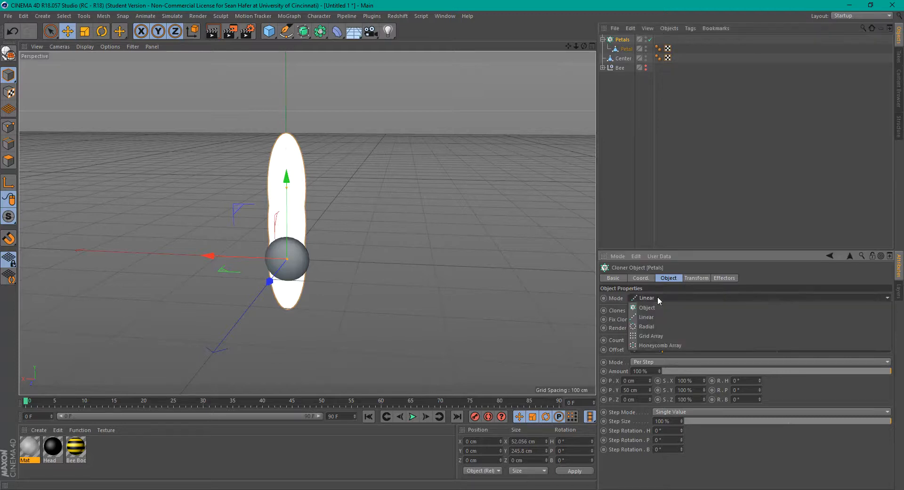
{"action": "left_click", "coordinate": [664, 326]}
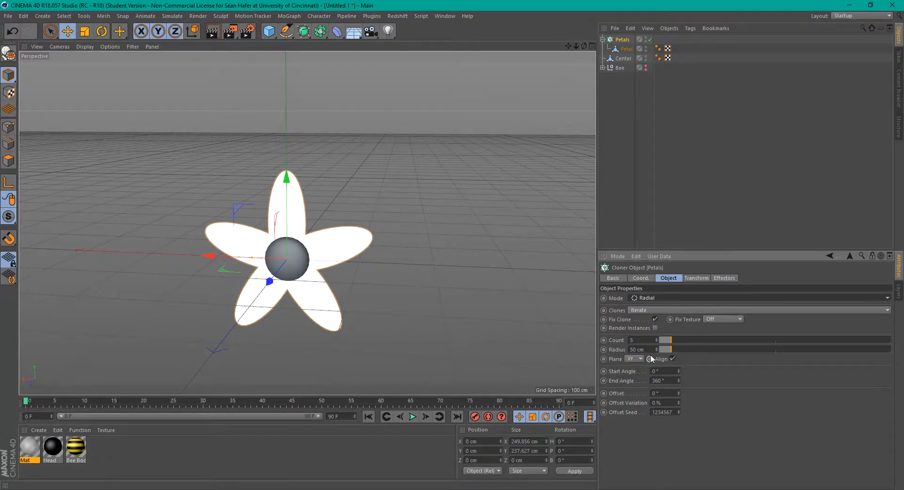
{"action": "left_click_drag", "start_coordinate": [671, 339], "coordinate": [675, 339]}
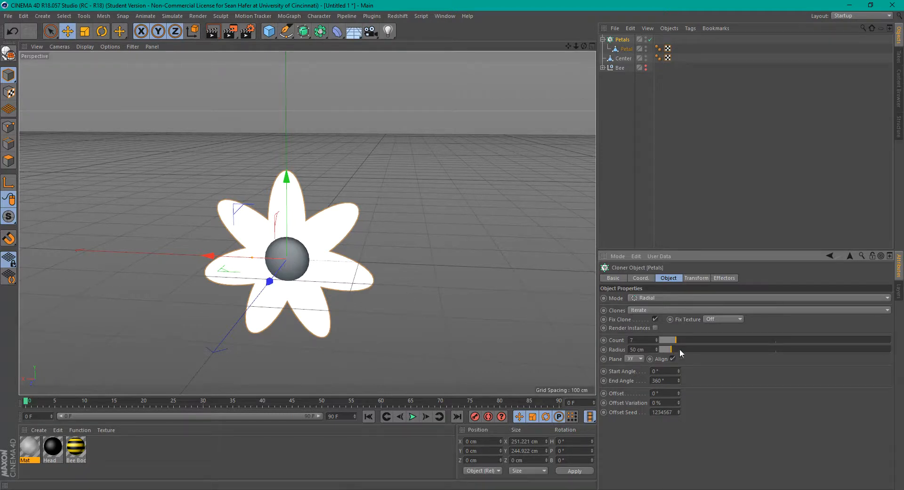
{"action": "mouse_move", "coordinate": [677, 348]}
{"action": "left_mouse_down"}
{"action": "mouse_move", "coordinate": [692, 348]}
{"action": "mouse_move", "coordinate": [680, 349]}
{"action": "left_mouse_up"}
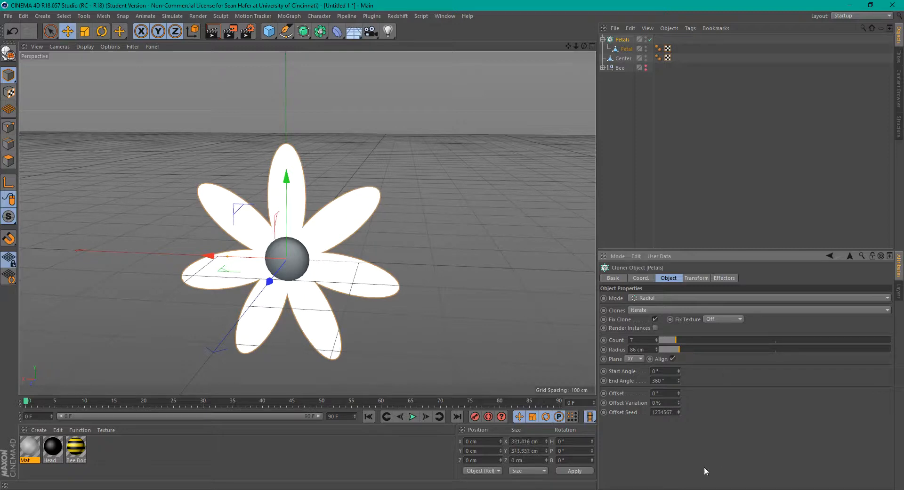
- Try the ZY and XZ planes for the Petals cloner and set the plane back to XY
{"action": "left_click", "coordinate": [635, 358]}
{"action": "left_click", "coordinate": [634, 381]}
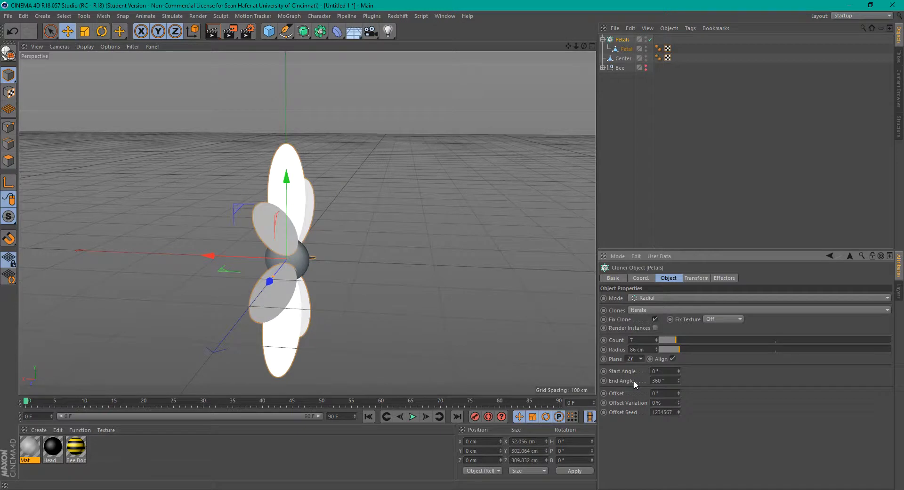
{"action": "left_click", "coordinate": [632, 358]}
{"action": "left_click", "coordinate": [634, 387]}
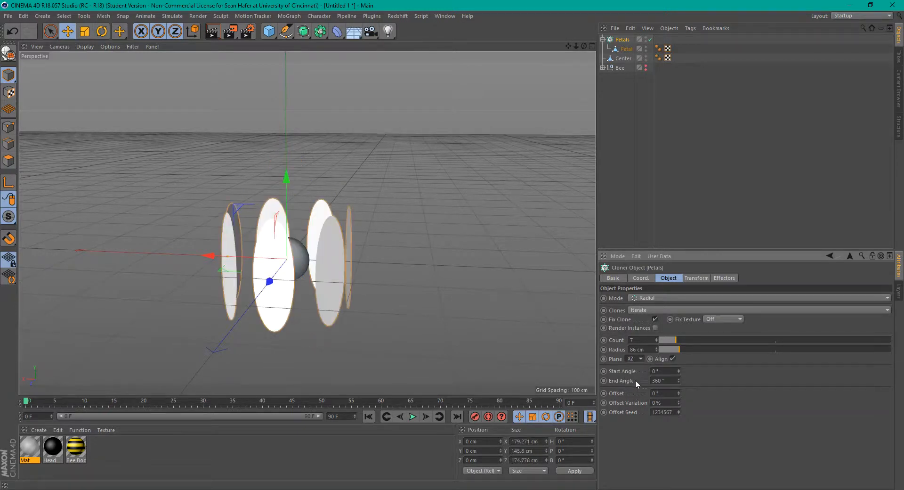
{"action": "left_click", "coordinate": [635, 359]}
{"action": "left_click", "coordinate": [633, 368]}
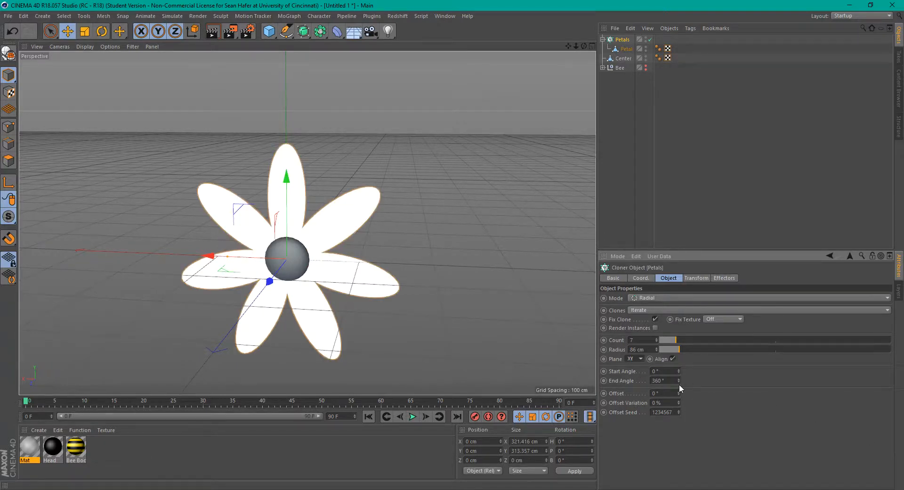
- Try an end angle of 311° on the Petals cloner and set it back to 360°
{"action": "left_click_drag", "start_coordinate": [679, 379], "coordinate": [686, 414]}
{"action": "left_click_drag", "start_coordinate": [674, 380], "coordinate": [608, 384]}
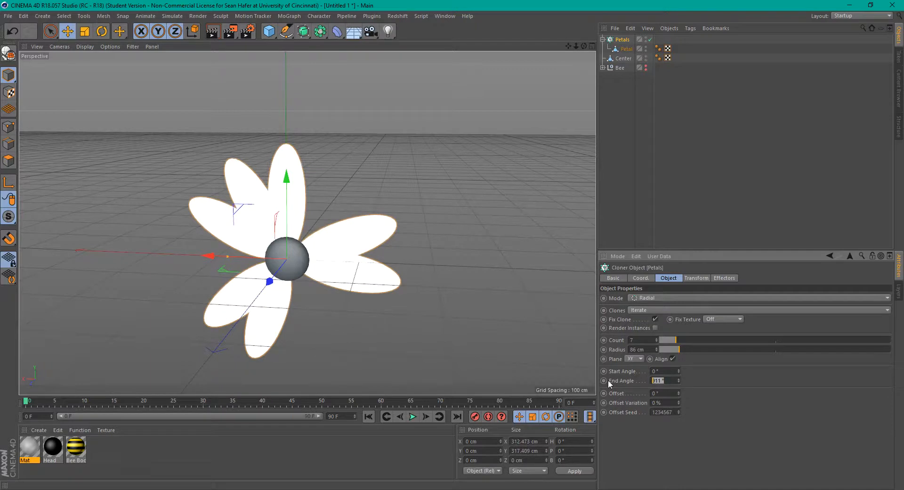
{"action": "type", "text": "360"}
{"action": "key", "text": "Return"}
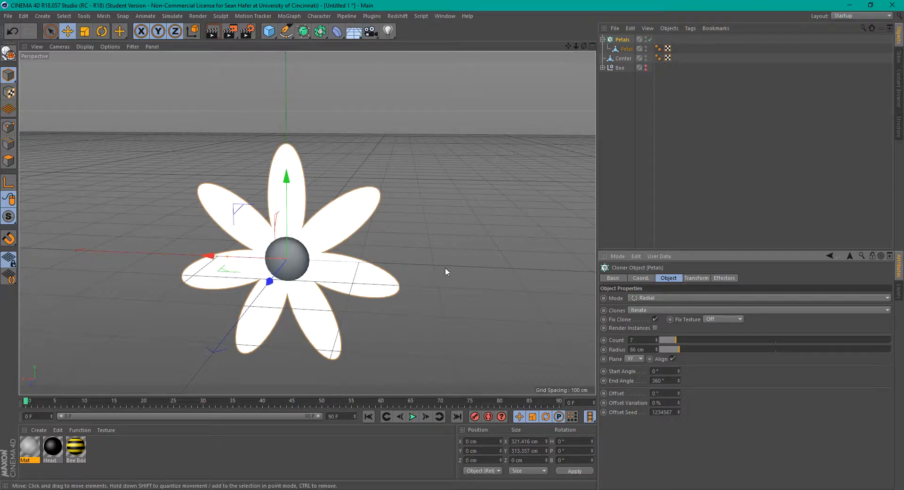
- Draw a Bezier spline with the Pen in the Right view, running back from the flower's center and curving straight down as a stem path
{"action": "left_click", "coordinate": [593, 47]}
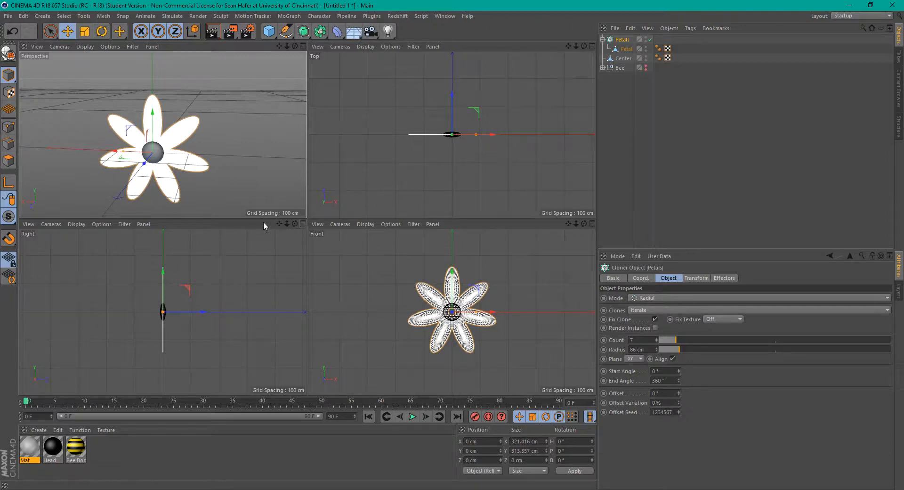
{"action": "left_click_drag", "start_coordinate": [278, 224], "coordinate": [279, 224]}
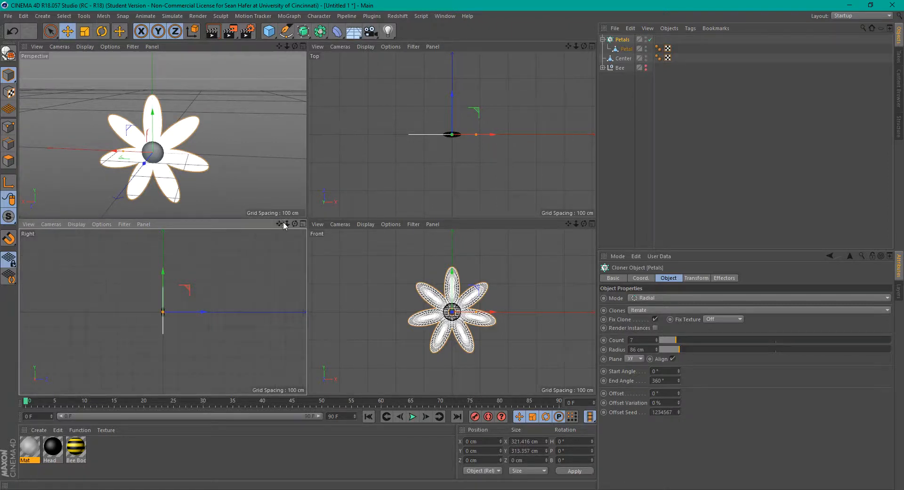
{"action": "left_click", "coordinate": [302, 223]}
{"action": "left_click_drag", "start_coordinate": [568, 45], "coordinate": [567, 46]}
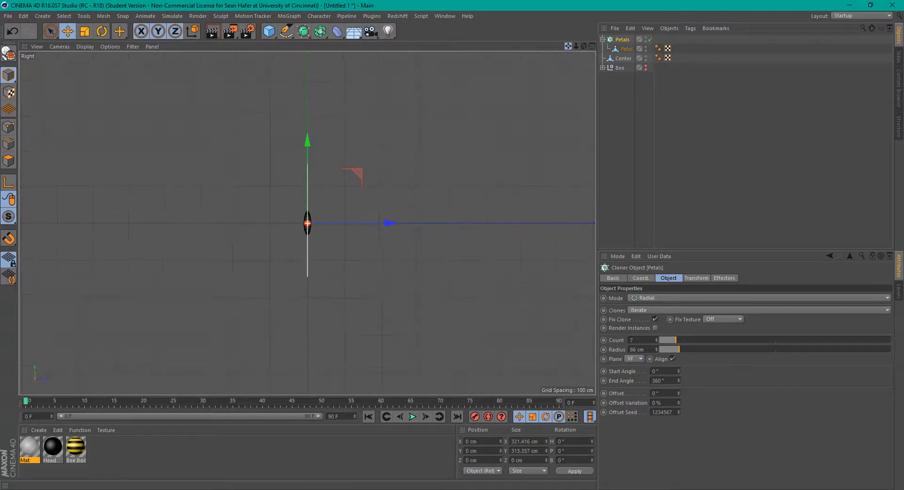
{"action": "left_click", "coordinate": [287, 33]}
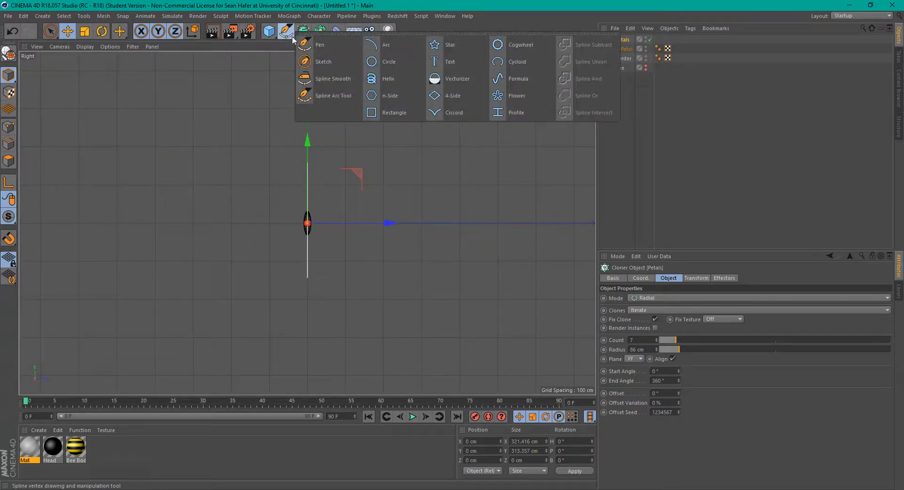
{"action": "left_click", "coordinate": [323, 46]}
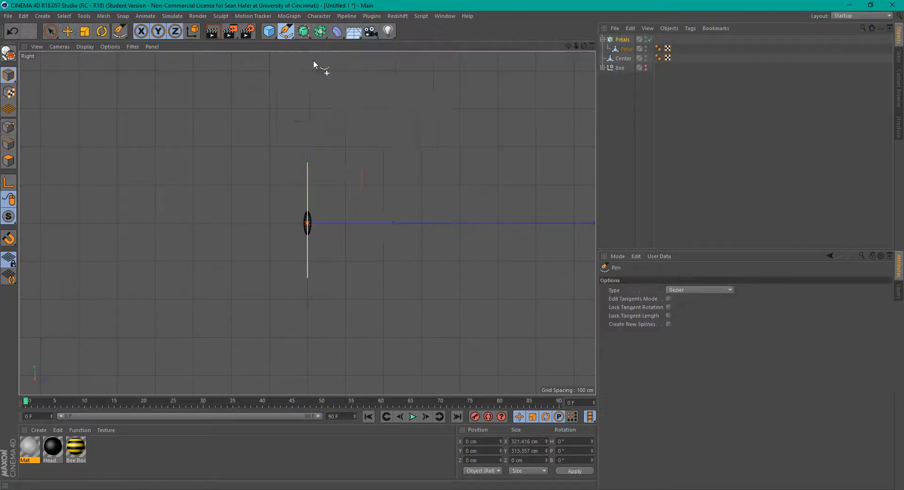
{"action": "left_click", "coordinate": [310, 225]}
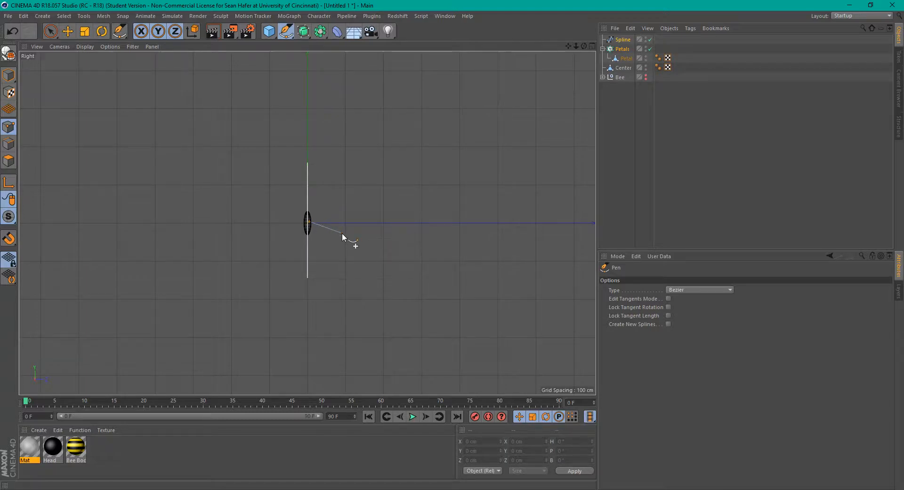
{"action": "mouse_move", "coordinate": [342, 232]}
{"action": "left_mouse_down"}
{"action": "mouse_move", "coordinate": [350, 248]}
{"action": "mouse_move", "coordinate": [351, 237]}
{"action": "left_mouse_up"}
{"action": "left_click", "coordinate": [344, 389]}
{"action": "left_click_drag", "start_coordinate": [568, 45], "coordinate": [568, 0]}
{"action": "left_click_drag", "start_coordinate": [345, 342], "coordinate": [346, 373]}
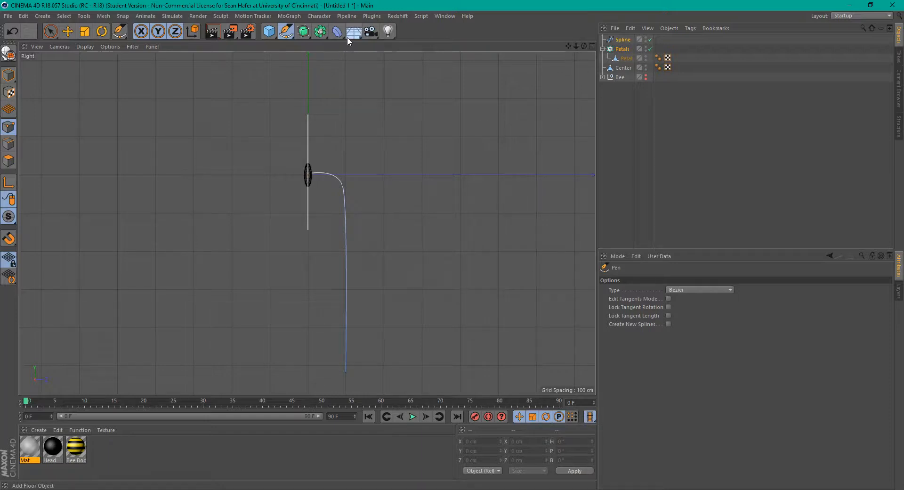
- Add a Circle spline in the Perspective view and scale it down to a radius of about 21 cm
{"action": "left_click", "coordinate": [591, 46]}
{"action": "left_click", "coordinate": [303, 47]}
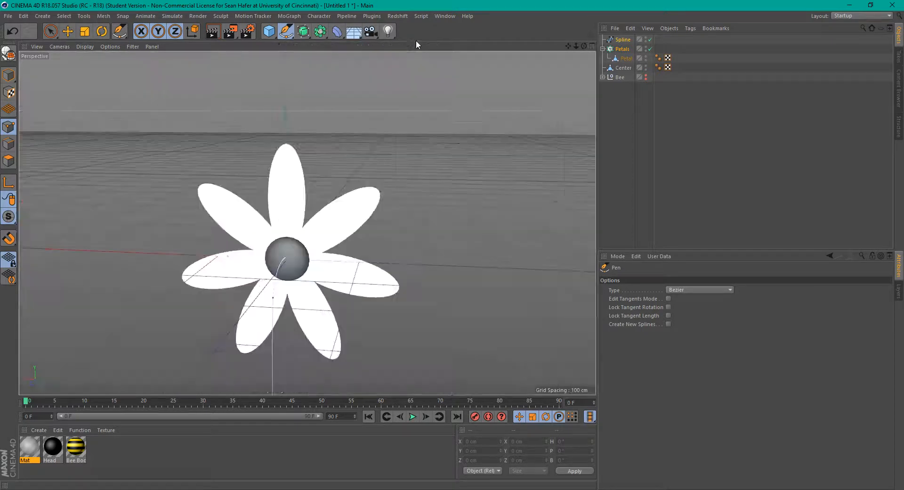
{"action": "left_click_drag", "start_coordinate": [568, 46], "coordinate": [568, 2]}
{"action": "right_click_drag", "start_coordinate": [569, 47], "coordinate": [528, 47]}
{"action": "left_click_drag", "start_coordinate": [583, 46], "coordinate": [528, 48]}
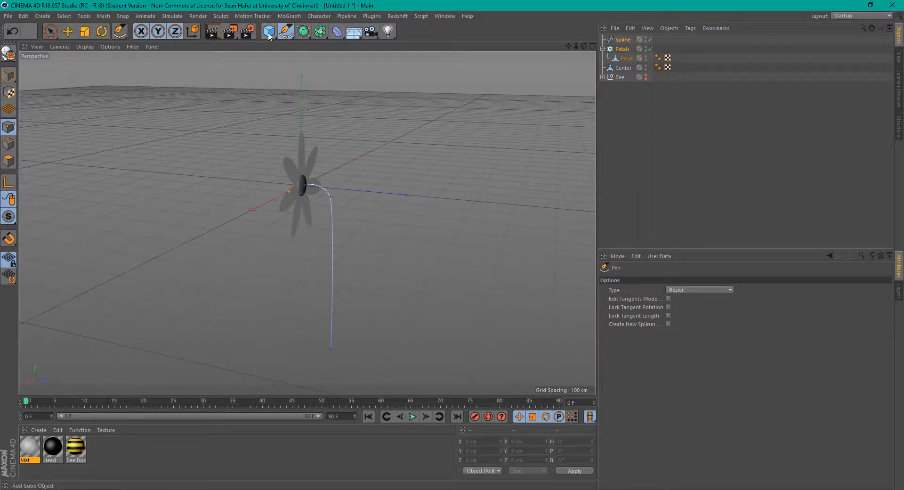
{"action": "left_click", "coordinate": [286, 31]}
{"action": "left_click", "coordinate": [417, 65]}
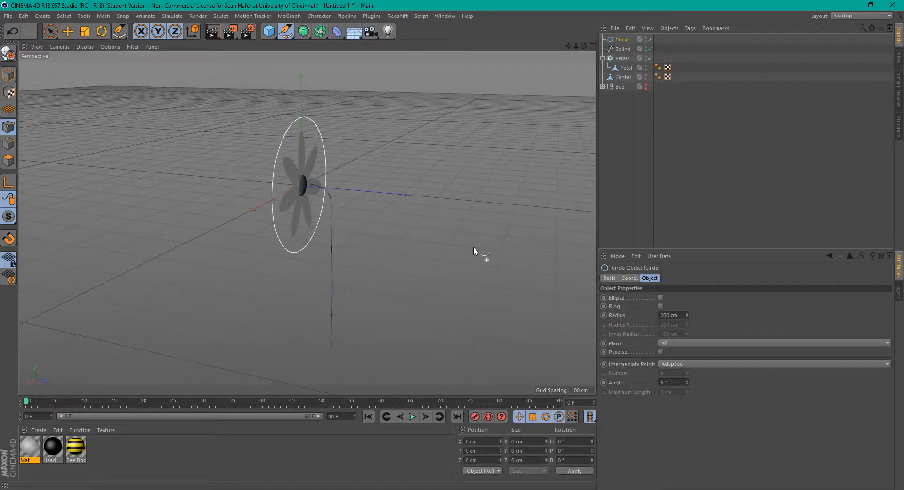
{"action": "key", "text": "t"}
{"action": "left_click_drag", "start_coordinate": [466, 144], "coordinate": [202, 234]}
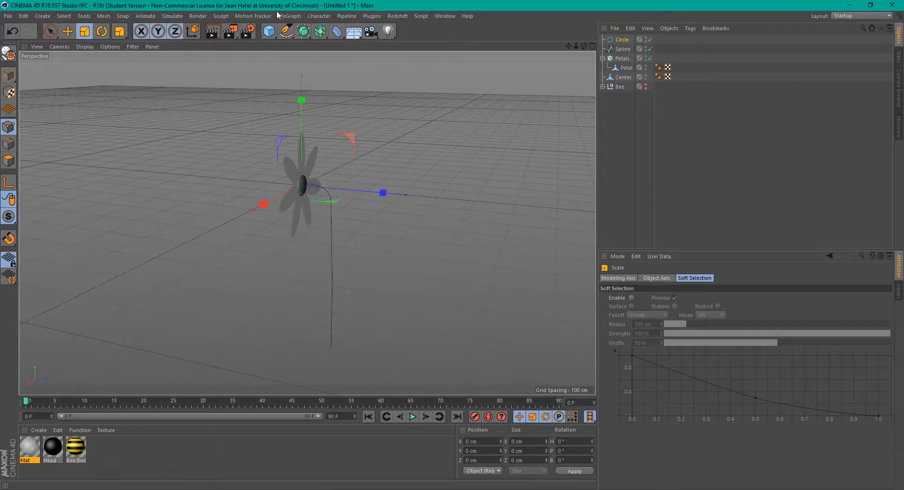
- Add a Sweep object and make the Circle and the Spline its children, with the Circle above the Spline
{"action": "left_click", "coordinate": [303, 31]}
{"action": "left_click", "coordinate": [354, 79]}
{"action": "left_click_drag", "start_coordinate": [626, 47], "coordinate": [628, 50]}
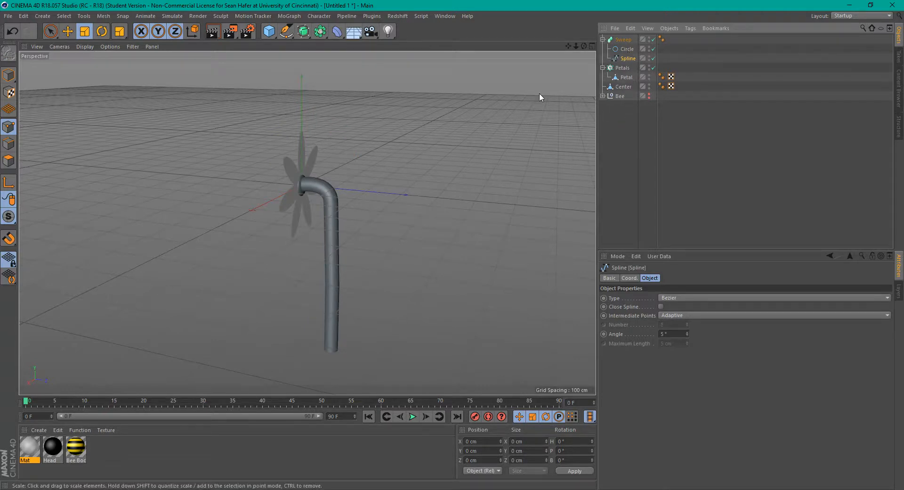
- Set the radius of the Sweep's Circle profile to 5 cm
{"action": "left_click", "coordinate": [627, 49]}
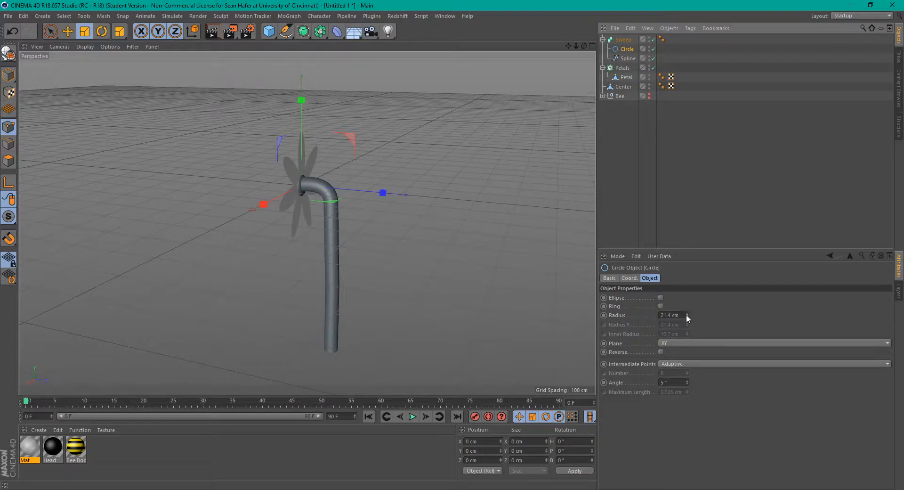
{"action": "left_click", "coordinate": [671, 315]}
{"action": "type", "text": "5"}
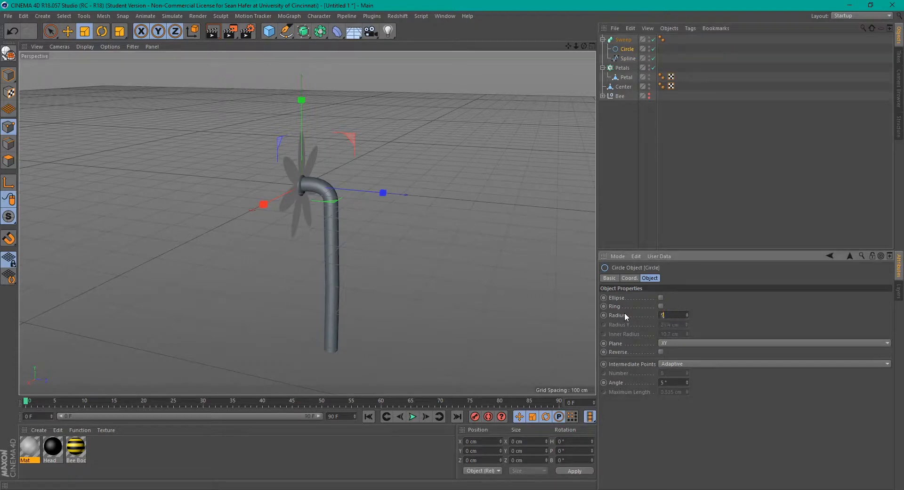
{"action": "key", "text": "Return"}
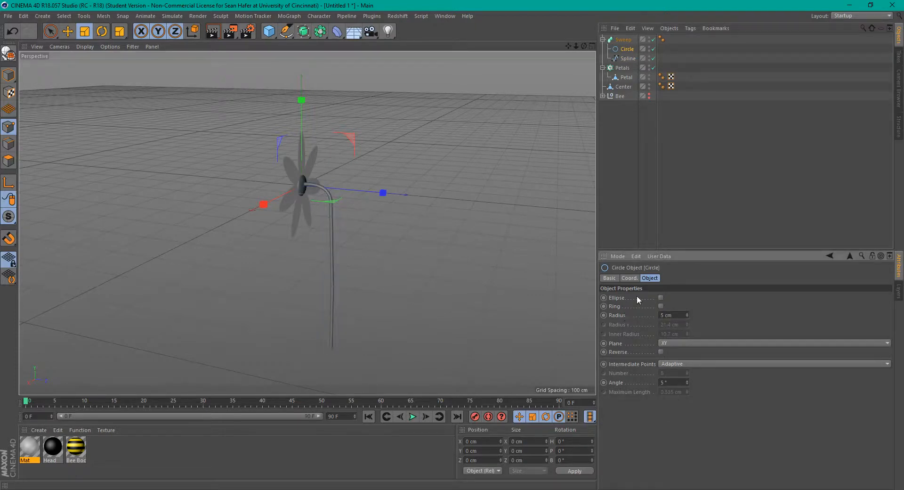
- Set the Sweep's End Scale to 299% so the stem widens toward its base
{"action": "left_click_drag", "start_coordinate": [585, 45], "coordinate": [561, 52]}
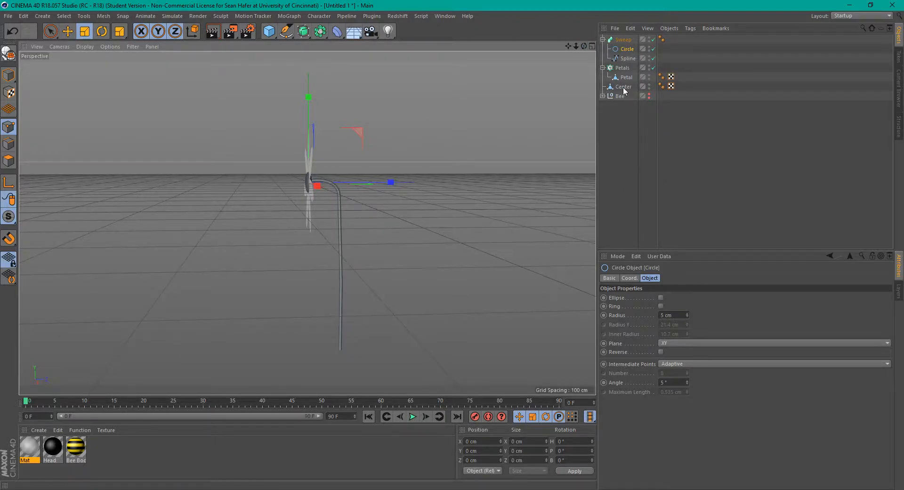
{"action": "left_click", "coordinate": [623, 39]}
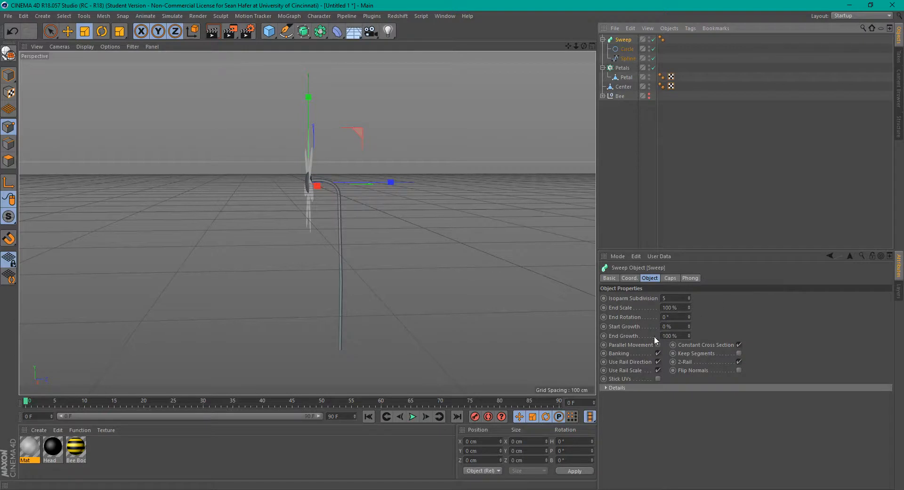
{"action": "left_click_drag", "start_coordinate": [689, 305], "coordinate": [690, 285]}
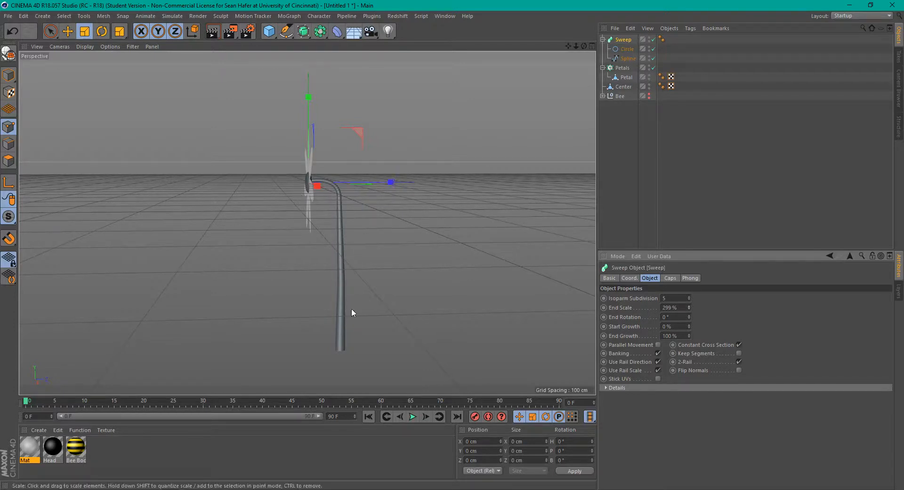
- Rename the Sweep object as Stem
{"action": "mouse_move", "coordinate": [584, 46]}
{"action": "left_mouse_down"}
{"action": "mouse_move", "coordinate": [558, 47]}
{"action": "mouse_move", "coordinate": [601, 53]}
{"action": "mouse_move", "coordinate": [589, 47]}
{"action": "left_mouse_up"}
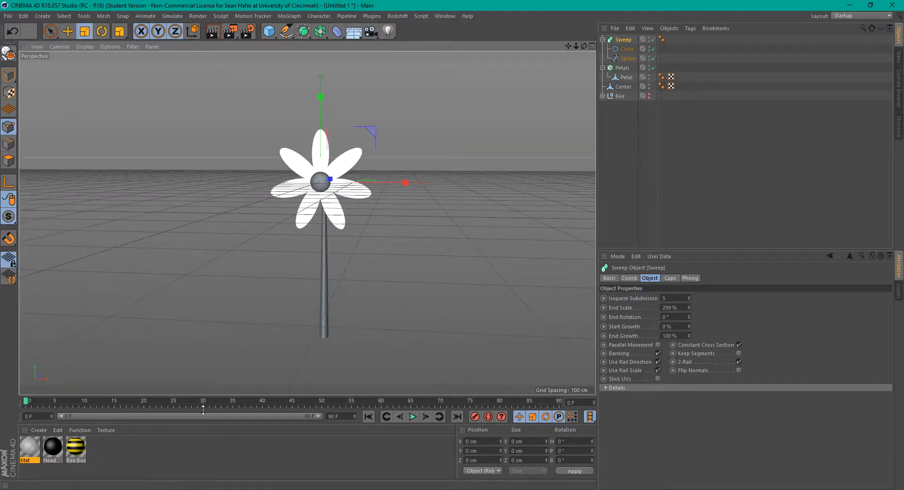
{"action": "double_click", "coordinate": [624, 39]}
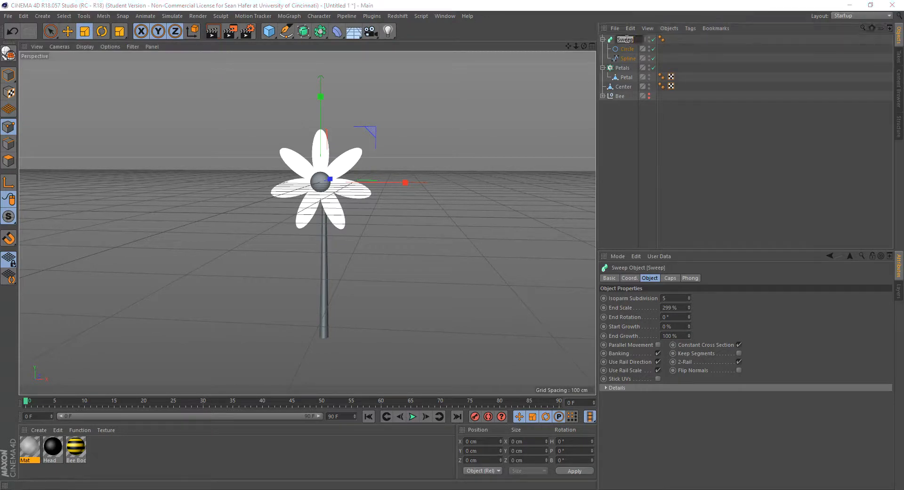
{"action": "type", "text": "Stem"}
{"action": "key", "text": "Return"}
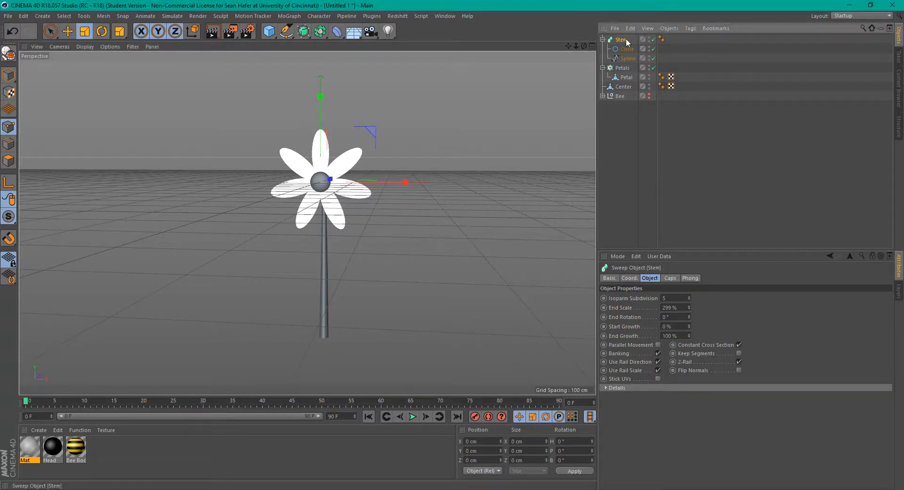
- Group the Stem, Petals and Center objects and name the group Flower
{"action": "left_click", "coordinate": [628, 87]}
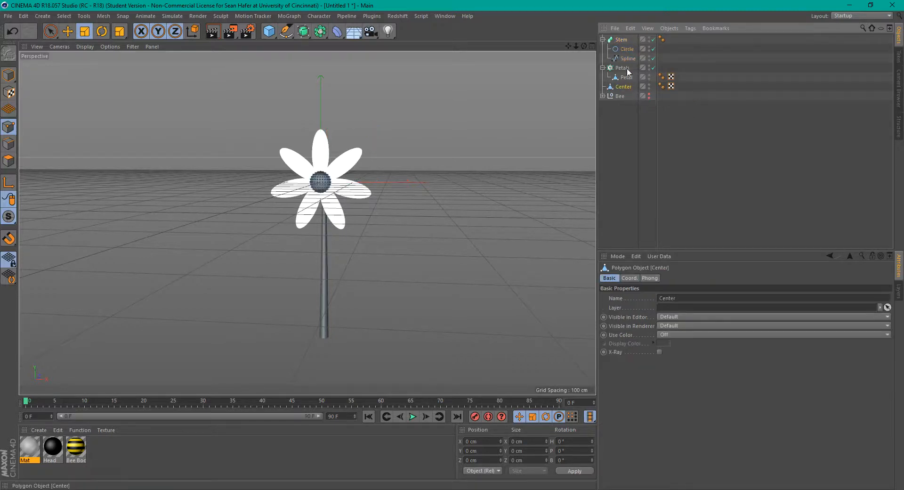
{"action": "left_click", "coordinate": [624, 42], "text": "shift"}
{"action": "right_click", "coordinate": [624, 42]}
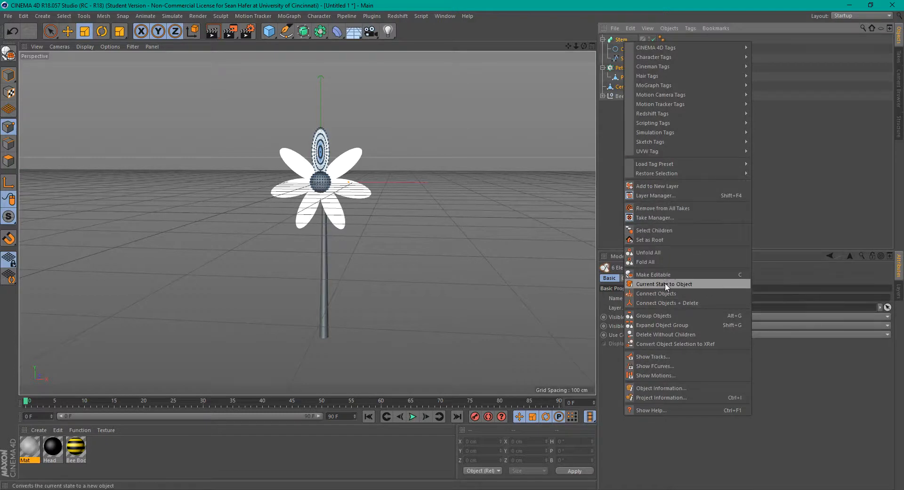
{"action": "left_click", "coordinate": [668, 315]}
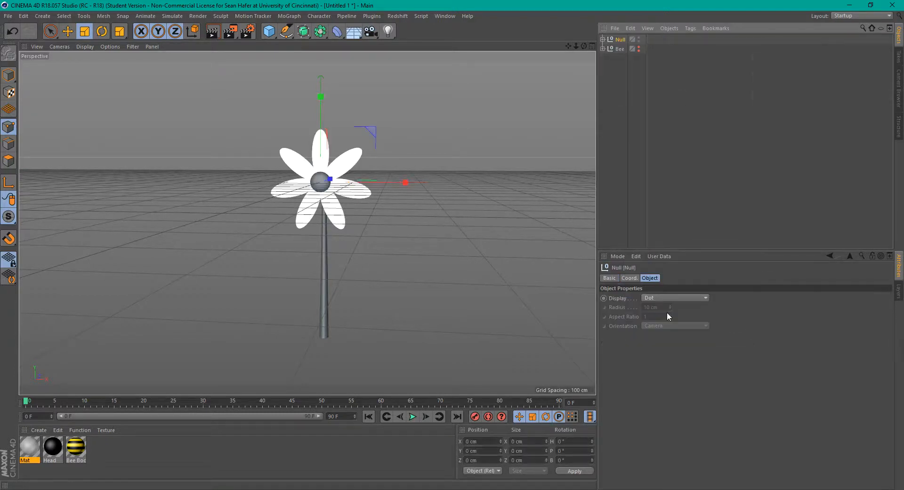
{"action": "double_click", "coordinate": [621, 39]}
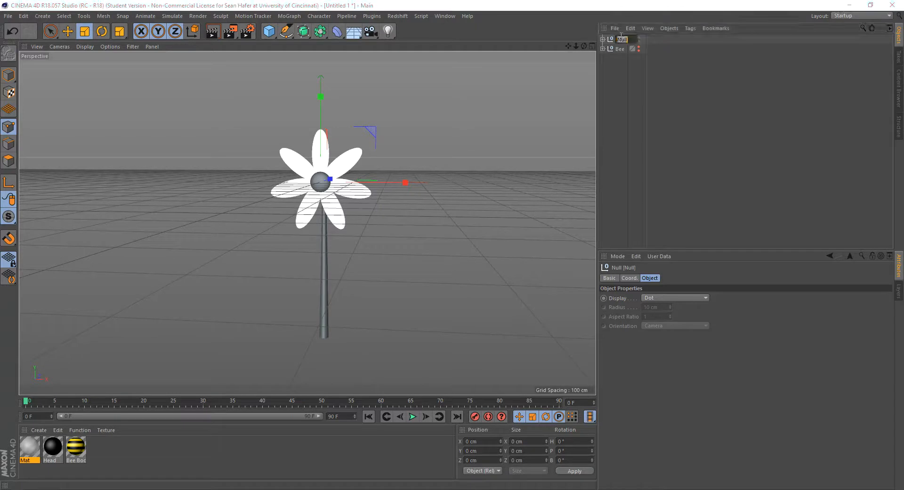
{"action": "type", "text": "Flower"}
{"action": "key", "text": "Return"}
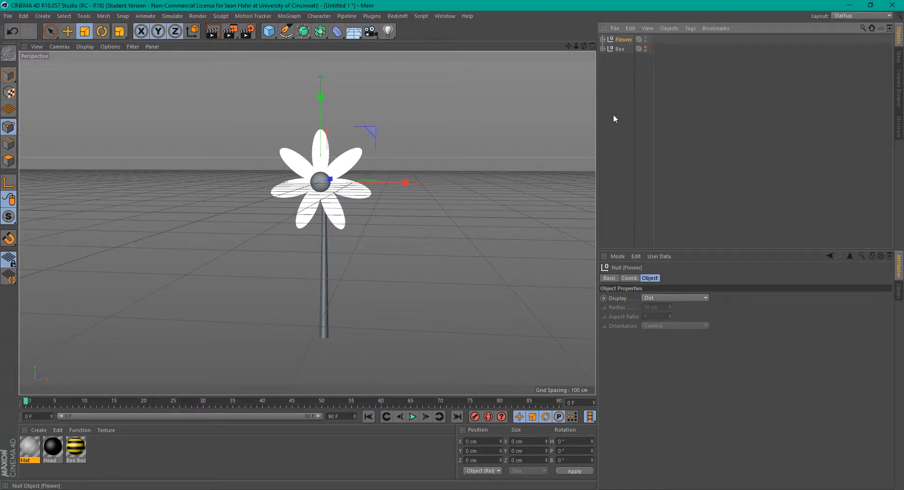
- Create a new material and name it Petal
{"action": "double_click", "coordinate": [137, 459]}
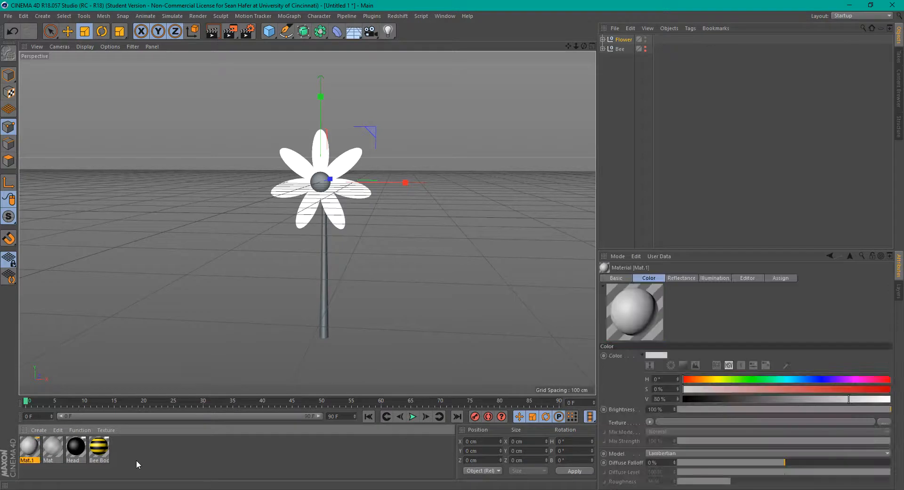
{"action": "double_click", "coordinate": [28, 460]}
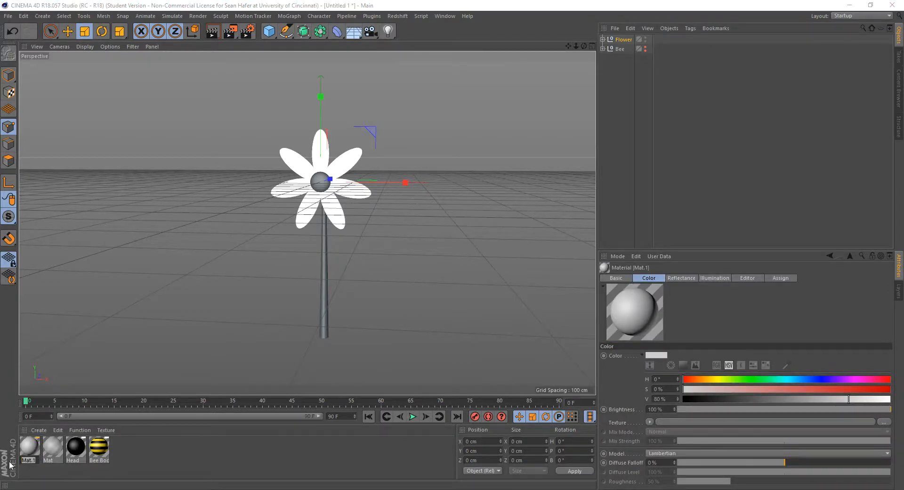
{"action": "type", "text": "Pe"}
{"action": "key", "text": "Return"}
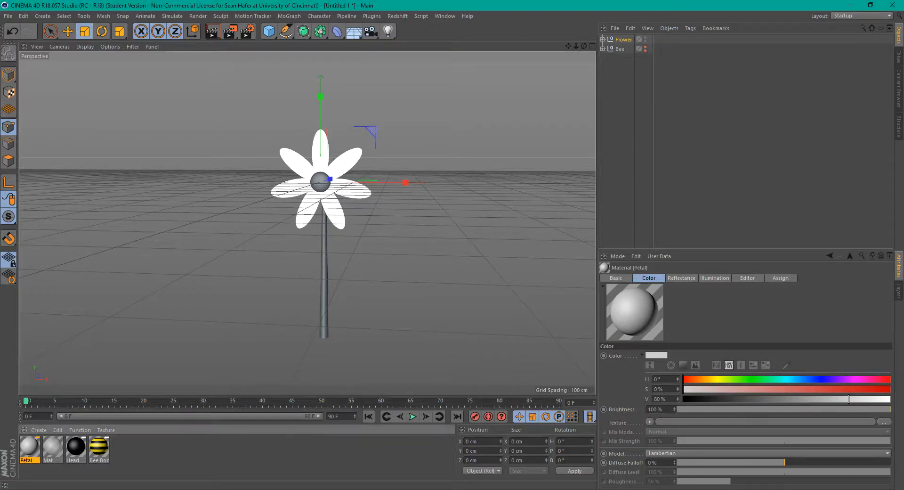
- Set the Petal material's Transparency color to magenta with hue 300° and saturation 88%
{"action": "double_click", "coordinate": [29, 445]}
{"action": "left_click", "coordinate": [424, 119]}
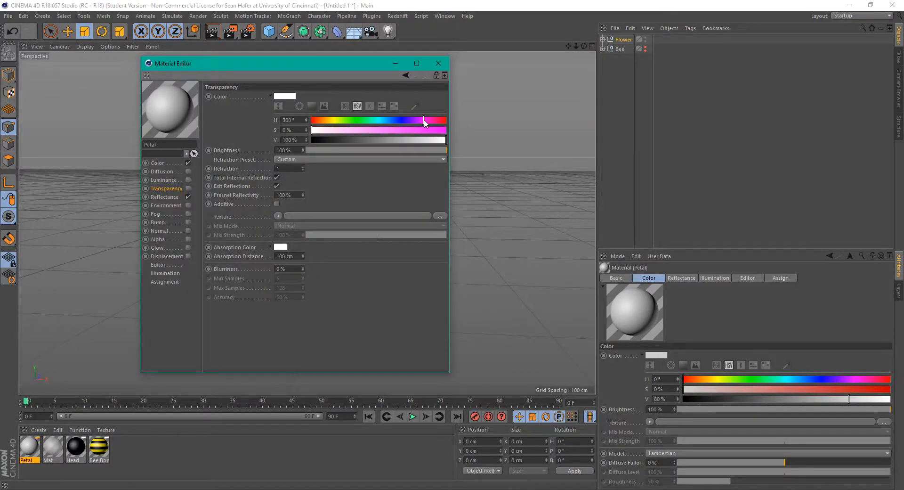
{"action": "left_click", "coordinate": [431, 130]}
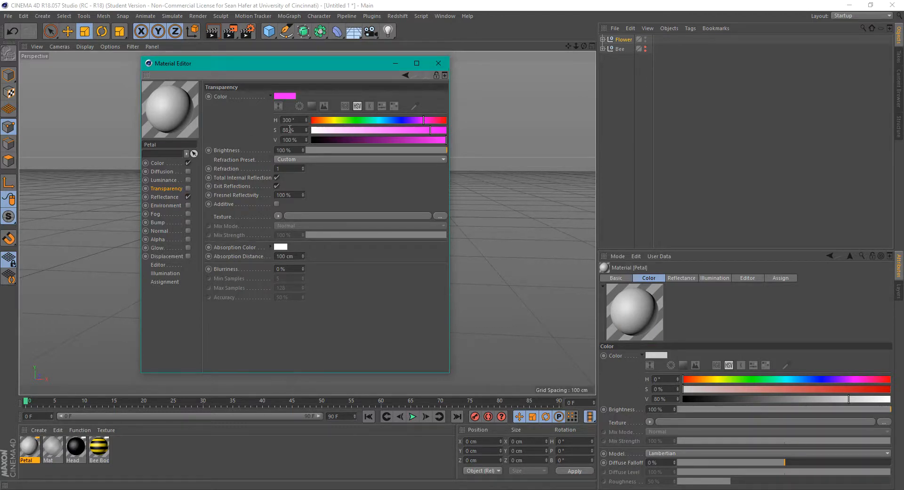
- Copy the magenta from the Petal material's Transparency channel into its Color channel
{"action": "left_click", "coordinate": [156, 163]}
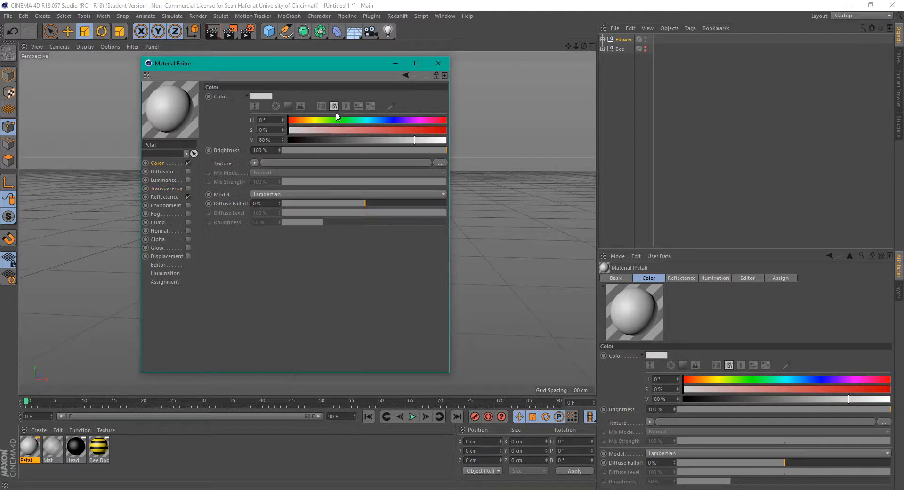
{"action": "left_click", "coordinate": [163, 196]}
{"action": "left_click", "coordinate": [159, 189]}
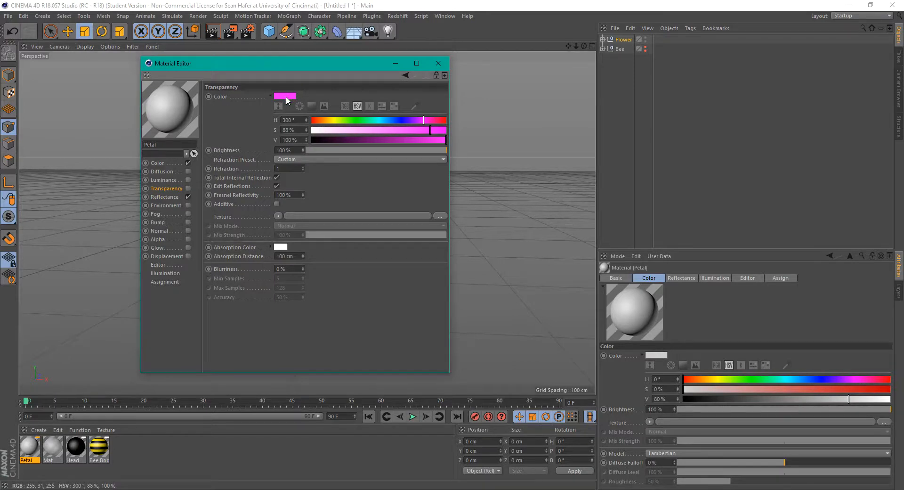
{"action": "left_click", "coordinate": [158, 163]}
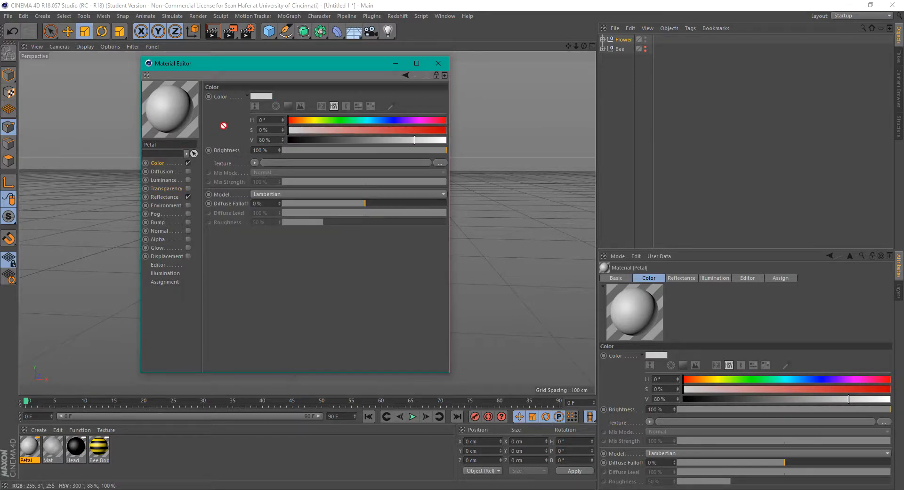
{"action": "left_click_drag", "start_coordinate": [267, 96], "coordinate": [267, 97]}
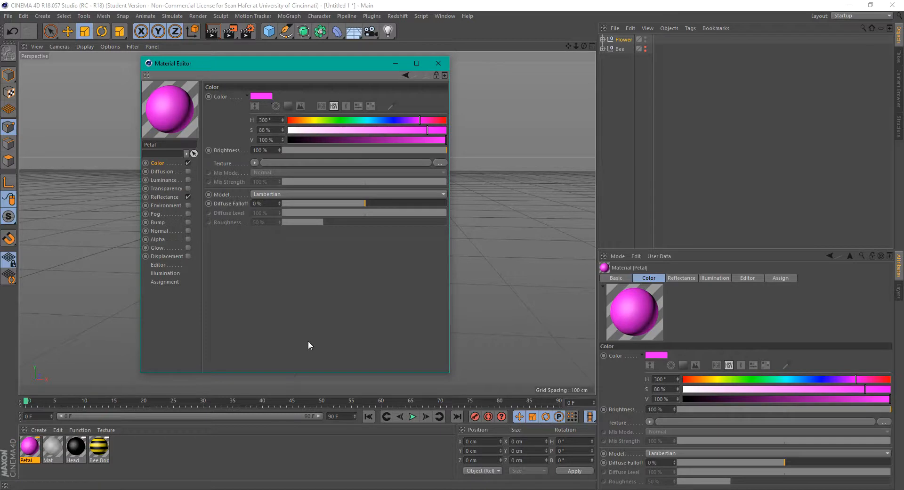
- Copy the magenta from the Petal material's Transparency channel into its Luminance channel
{"action": "left_click_drag", "start_coordinate": [291, 66], "coordinate": [557, 109]}
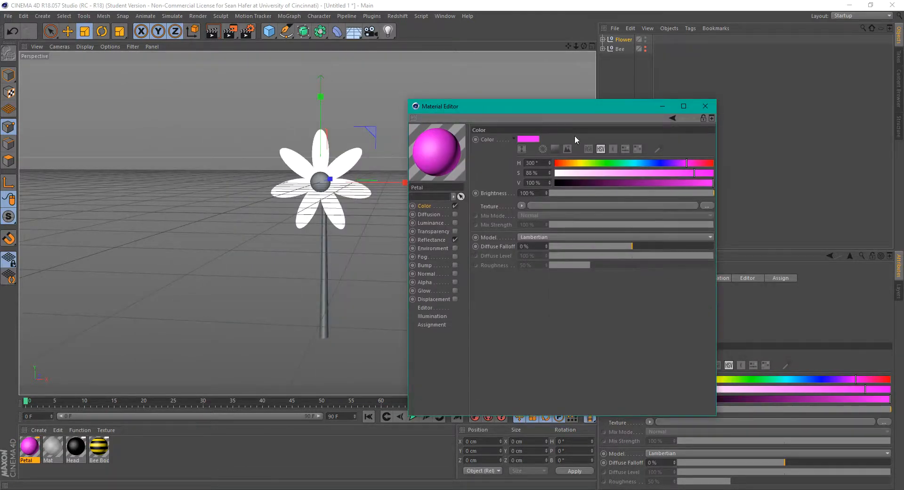
{"action": "left_click", "coordinate": [438, 232]}
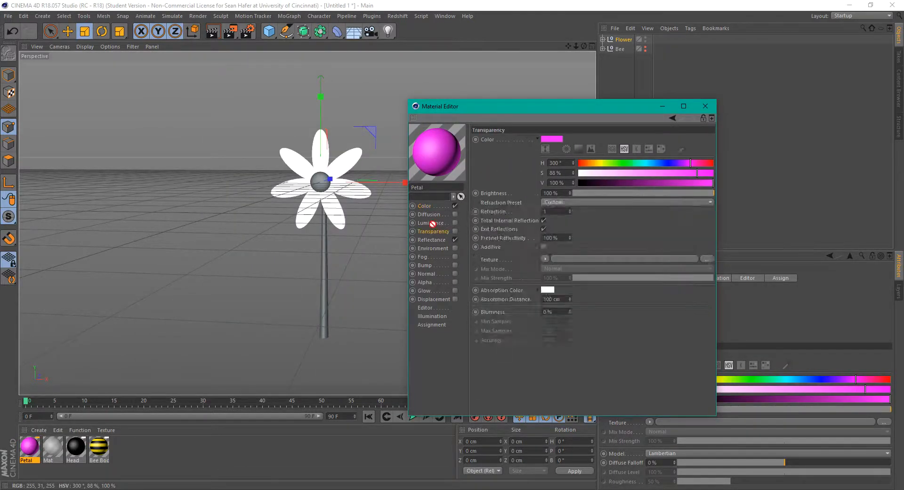
{"action": "left_click", "coordinate": [432, 222]}
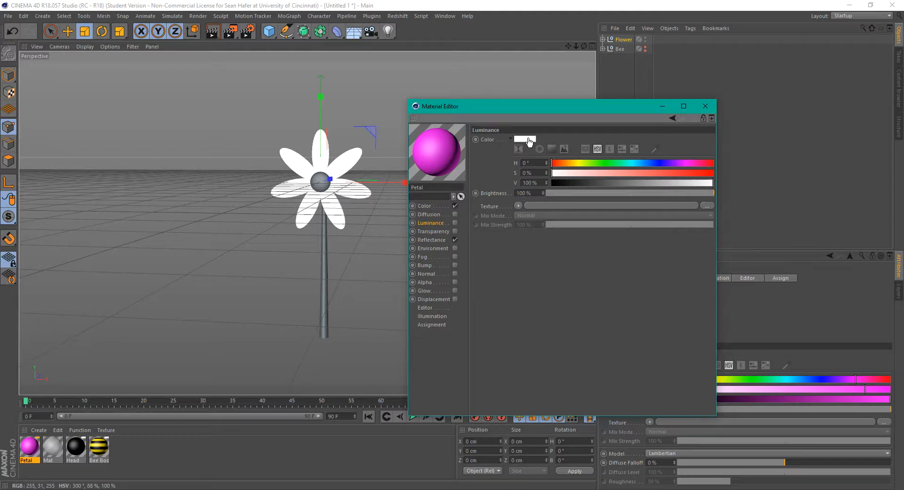
{"action": "left_click_drag", "start_coordinate": [530, 141], "coordinate": [530, 140]}
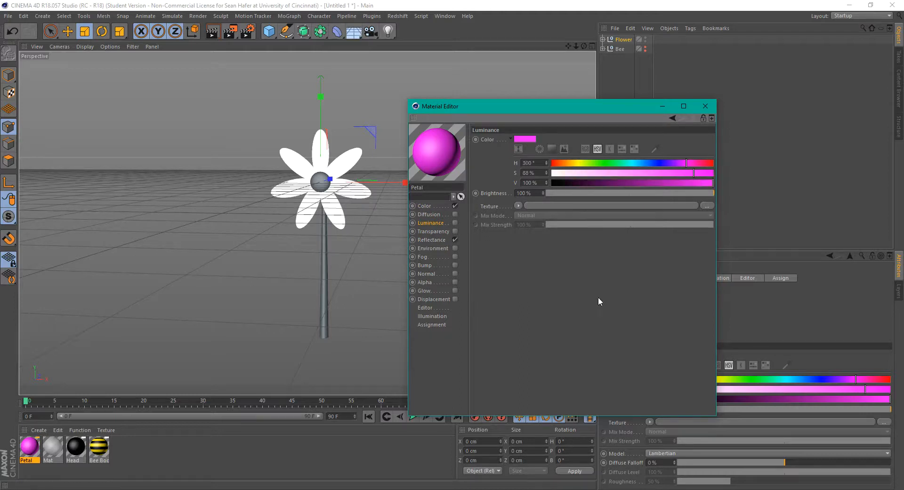
- Apply the Petal material to the flower's petals and close the material editor
{"action": "left_click", "coordinate": [422, 206]}
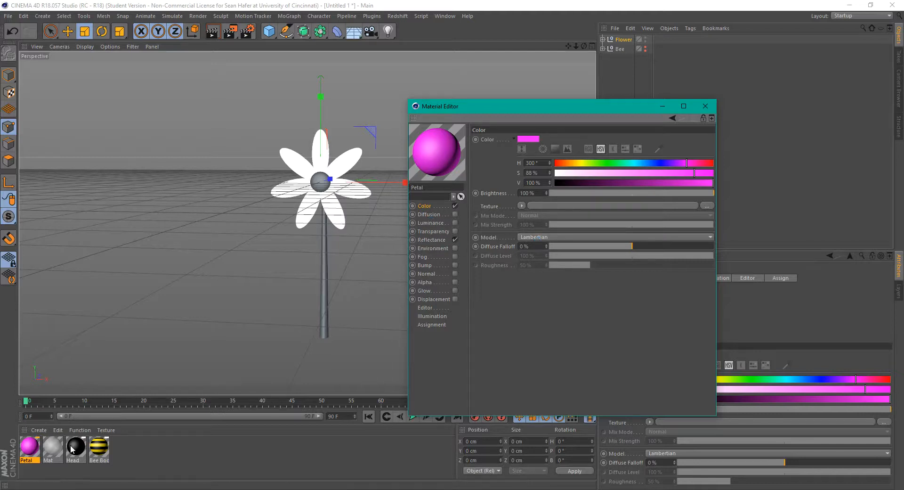
{"action": "left_click_drag", "start_coordinate": [30, 447], "coordinate": [351, 173]}
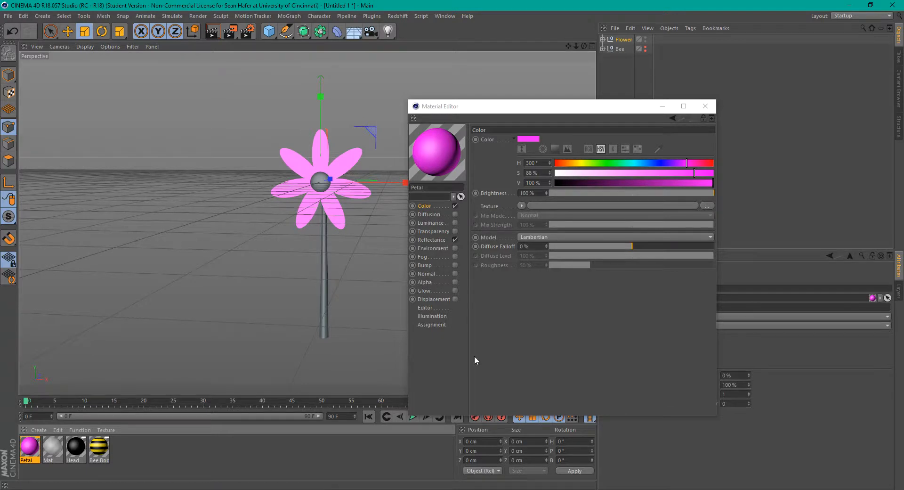
{"action": "left_click", "coordinate": [705, 106]}
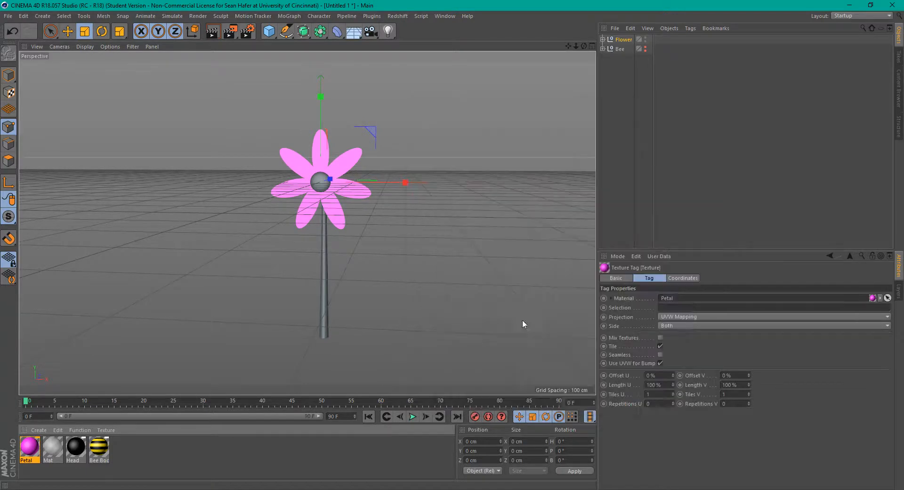
- Create a new material and set its color to orange with hue 40°, saturation 100% and value 98%
{"action": "double_click", "coordinate": [153, 445]}
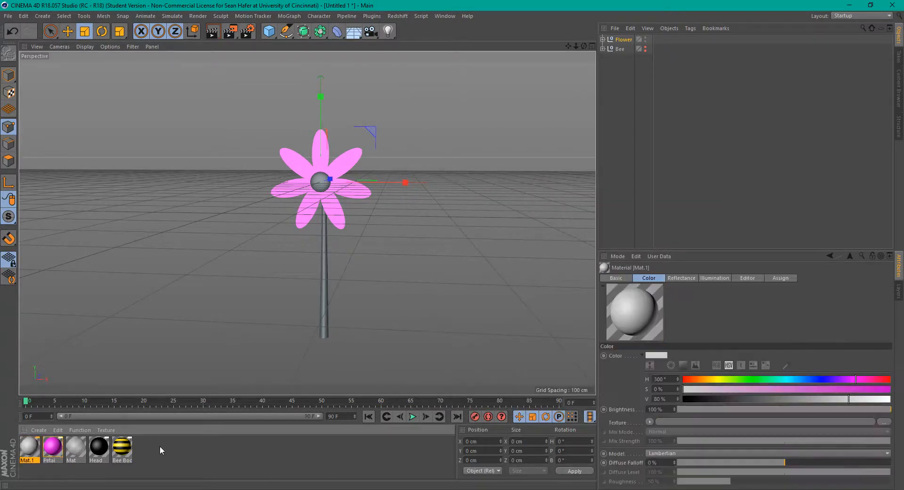
{"action": "double_click", "coordinate": [31, 445]}
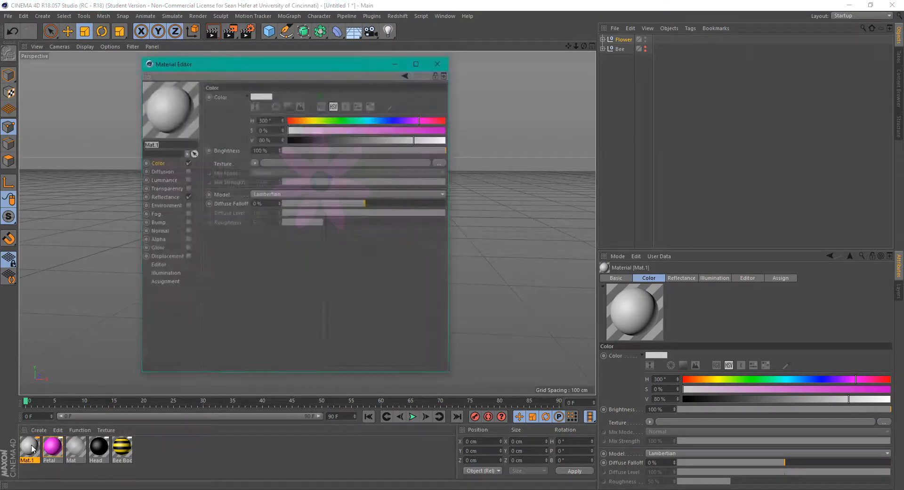
{"action": "left_click", "coordinate": [307, 120]}
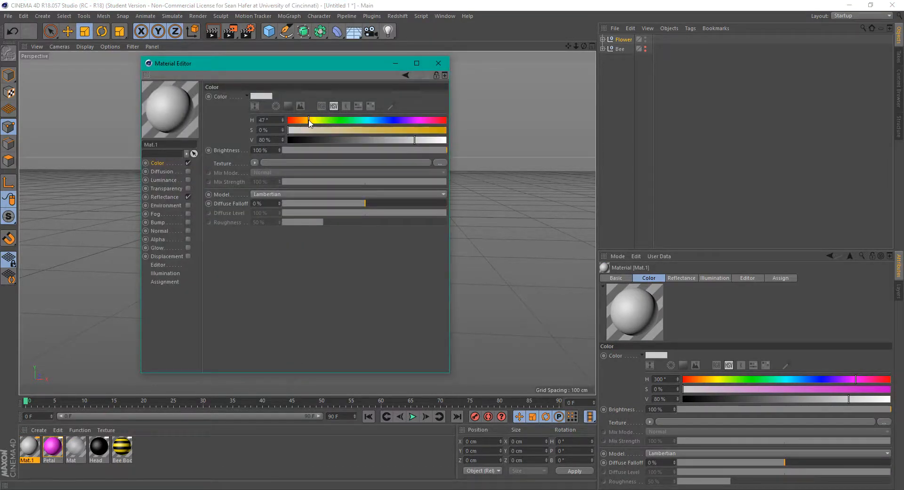
{"action": "left_click_drag", "start_coordinate": [309, 120], "coordinate": [304, 121]}
{"action": "left_click", "coordinate": [427, 132]}
{"action": "left_click_drag", "start_coordinate": [429, 133], "coordinate": [440, 131]}
{"action": "left_click", "coordinate": [443, 140]}
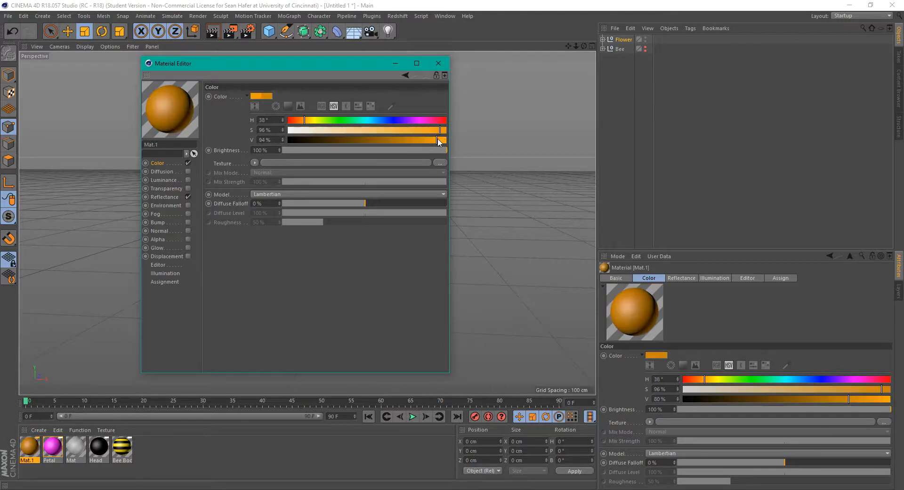
{"action": "left_click_drag", "start_coordinate": [310, 122], "coordinate": [309, 121]}
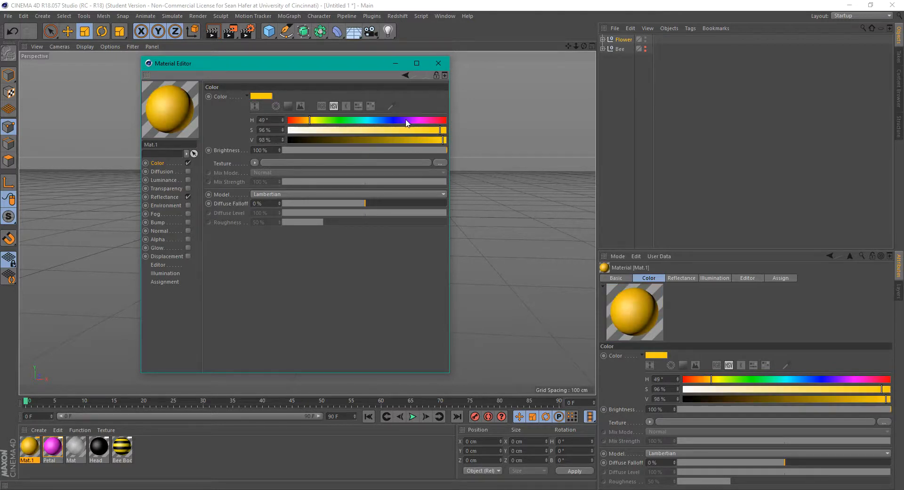
{"action": "left_click", "coordinate": [446, 131]}
{"action": "left_click_drag", "start_coordinate": [307, 122], "coordinate": [305, 121]}
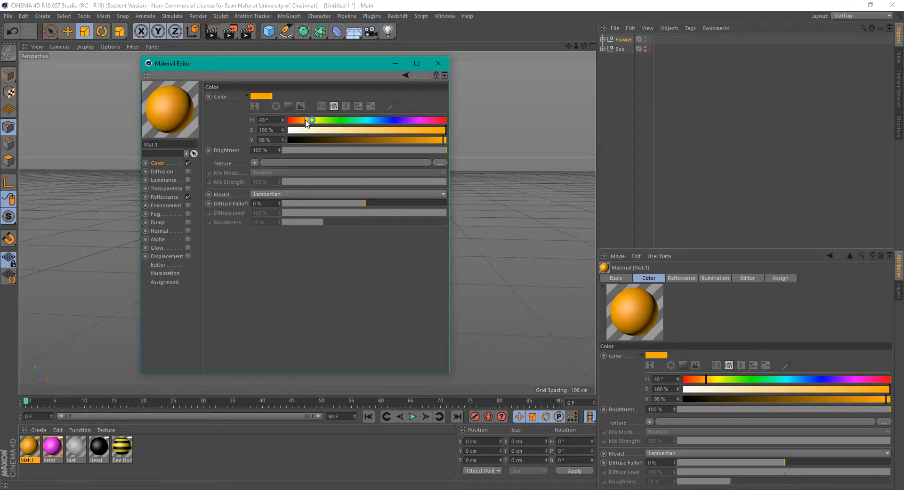
{"action": "left_click", "coordinate": [439, 63]}
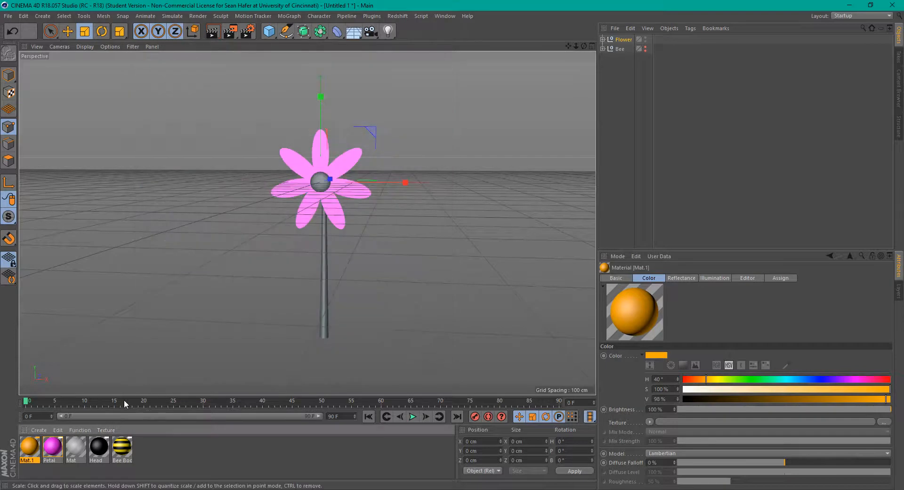
- Apply the orange material to the sphere at the flower's center and rename the material Center
{"action": "left_click_drag", "start_coordinate": [25, 448], "coordinate": [323, 185]}
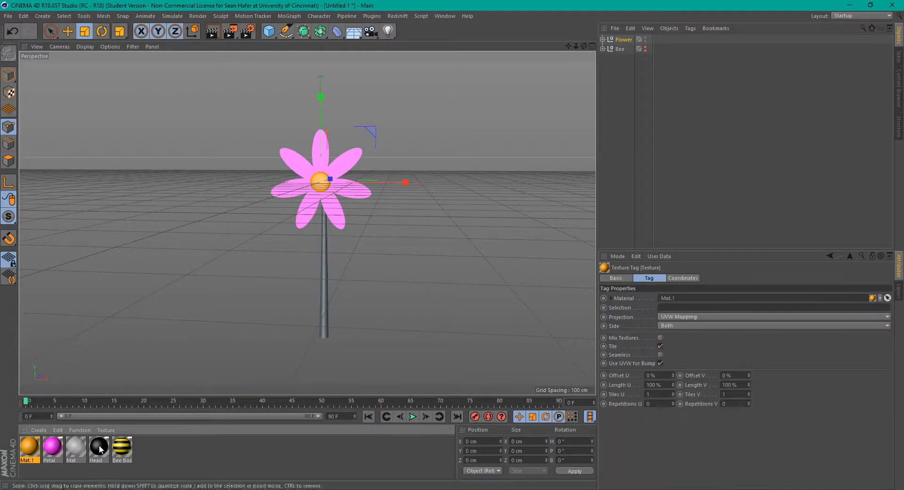
{"action": "left_click", "coordinate": [36, 462]}
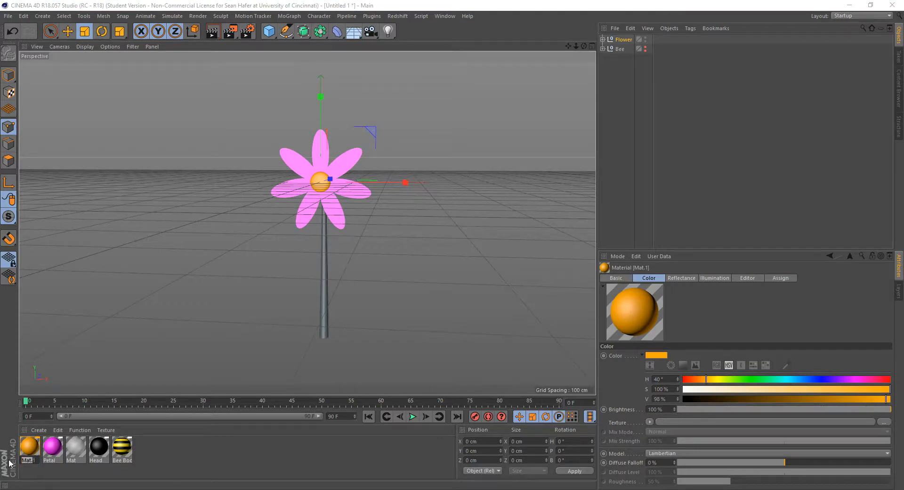
{"action": "key", "text": "Left"}
{"action": "key", "text": "Delete"}
{"action": "key", "text": "Delete"}
{"action": "type", "text": "Cen"}
- Create another new material and name it Stem
{"action": "double_click", "coordinate": [180, 455]}
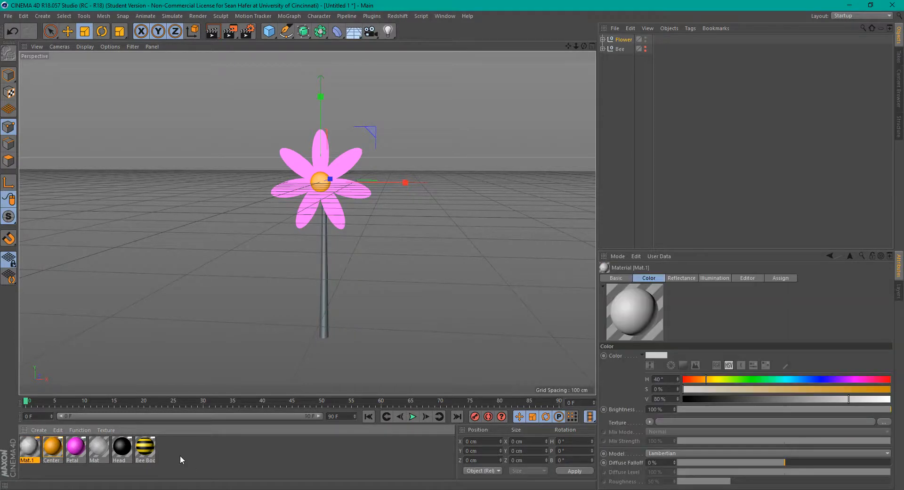
{"action": "double_click", "coordinate": [29, 460]}
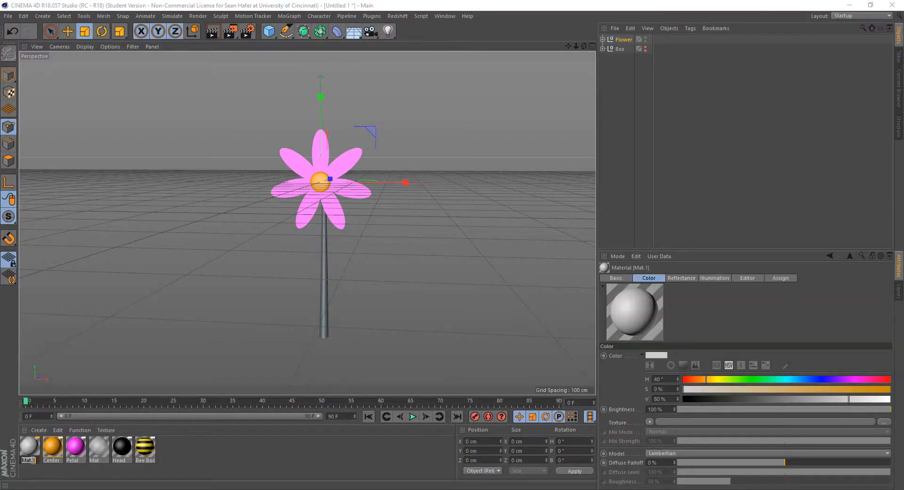
{"action": "type", "text": "Stem"}
{"action": "key", "text": "Return"}
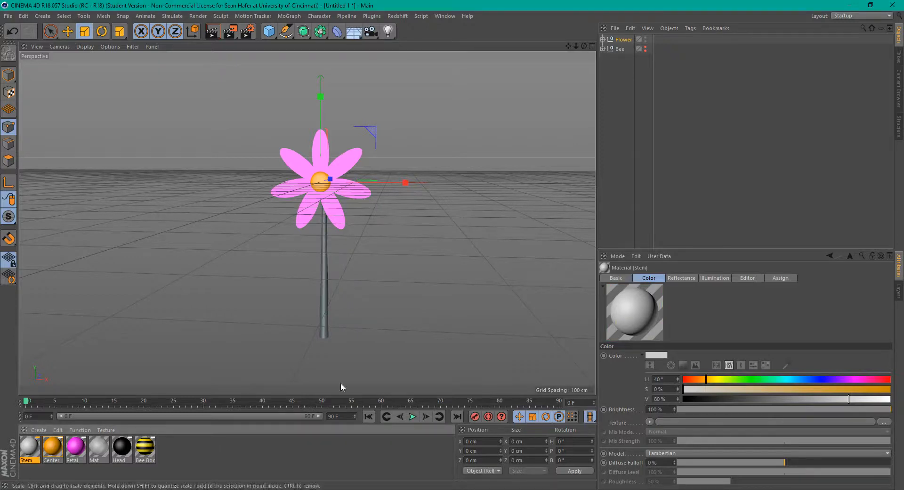
- Set the Stem material's color to green with hue 115° and saturation 73%, and apply it to the flower's stem
{"action": "left_click", "coordinate": [750, 379]}
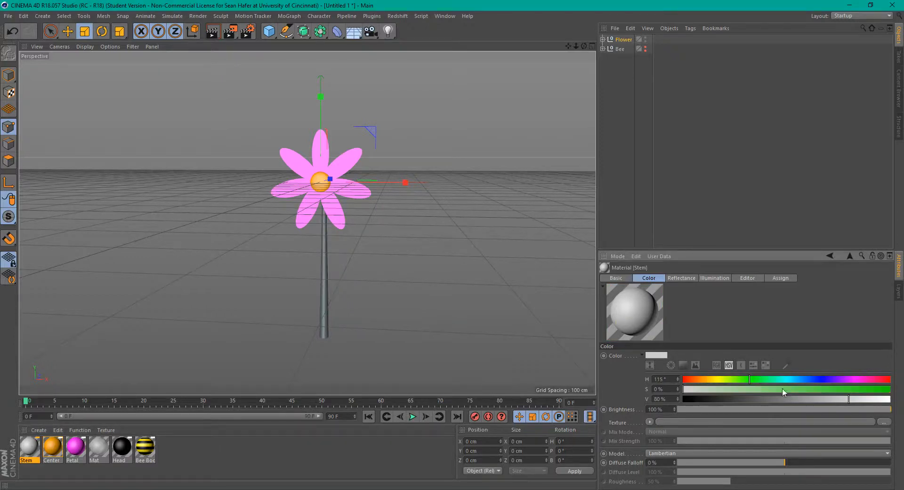
{"action": "left_click", "coordinate": [868, 390]}
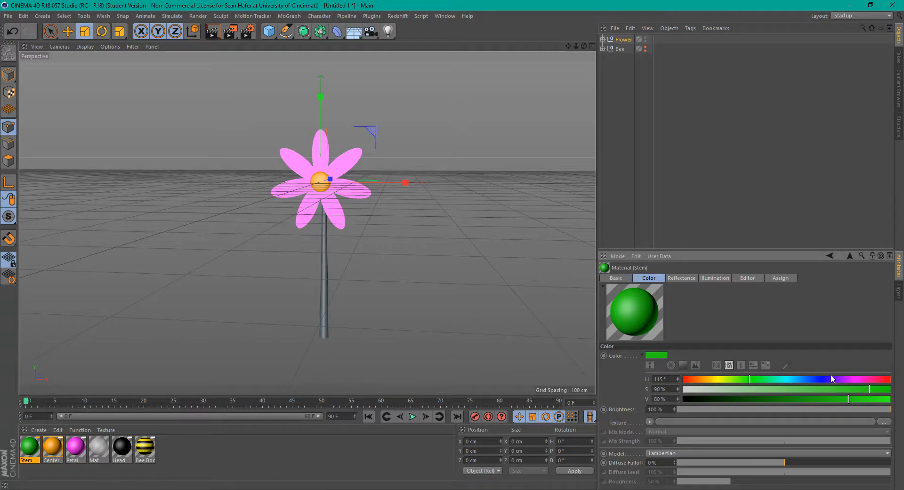
{"action": "left_click", "coordinate": [844, 390]}
{"action": "left_click_drag", "start_coordinate": [843, 391], "coordinate": [834, 390]}
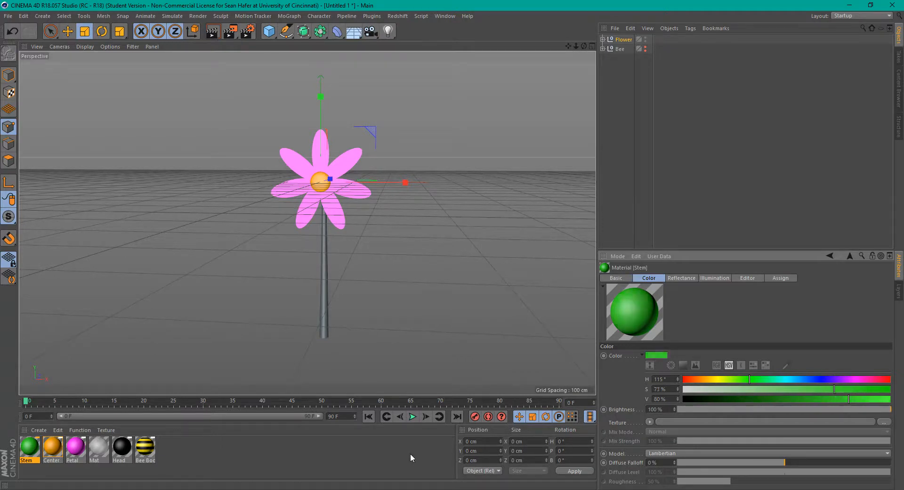
{"action": "left_click_drag", "start_coordinate": [39, 448], "coordinate": [327, 280]}
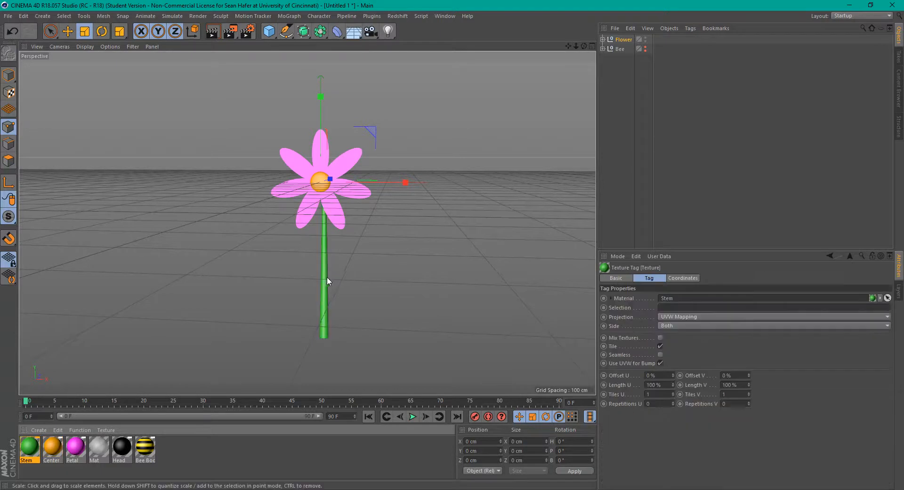
{"action": "mouse_move", "coordinate": [584, 46]}
{"action": "left_mouse_down"}
{"action": "mouse_move", "coordinate": [542, 61]}
{"action": "mouse_move", "coordinate": [518, 53]}
{"action": "mouse_move", "coordinate": [584, 47]}
{"action": "left_mouse_up"}
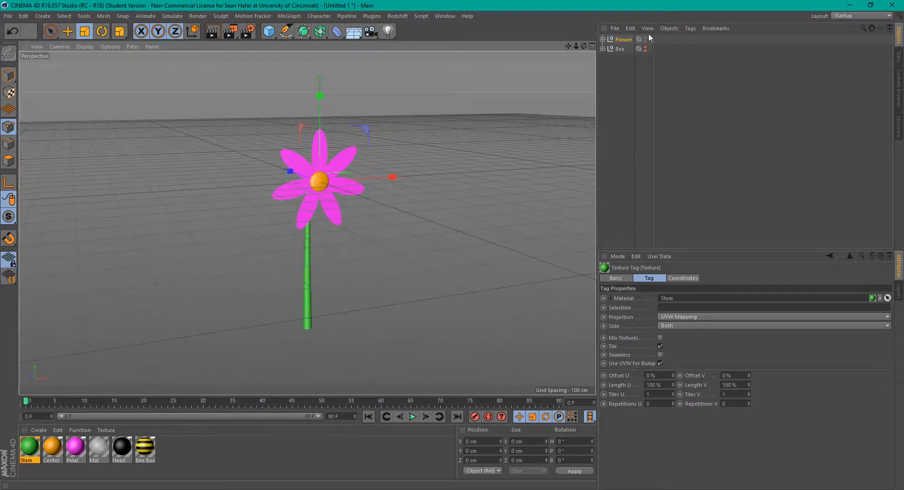
- Rename the bee's translucent gray material from Mat to Wing
{"action": "left_click", "coordinate": [623, 40]}
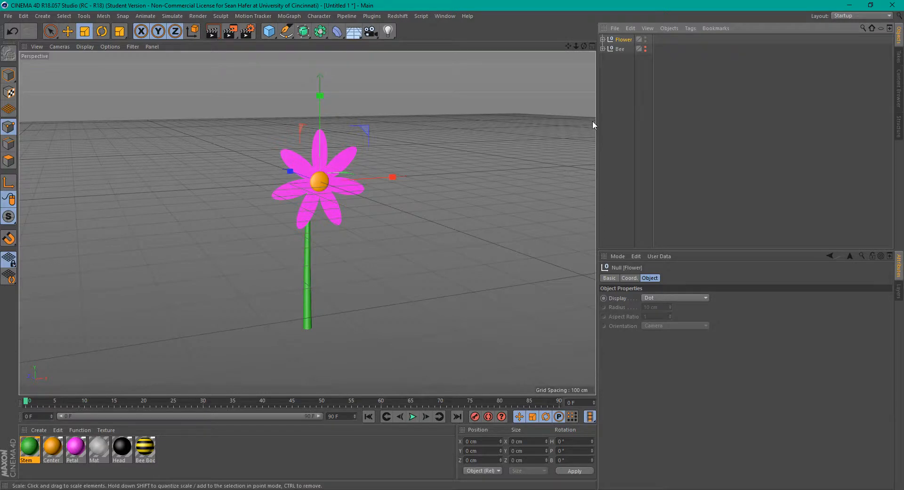
{"action": "double_click", "coordinate": [100, 460]}
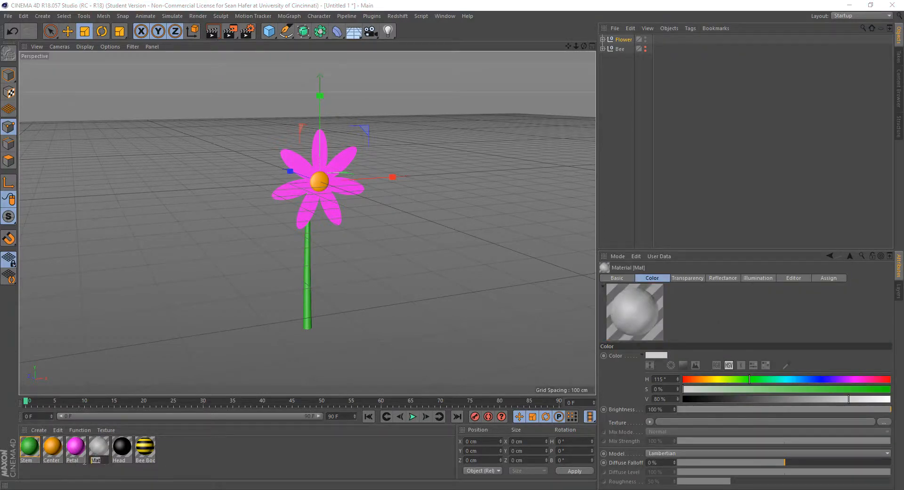
{"action": "type", "text": "Wing"}
{"action": "key", "text": "Return"}
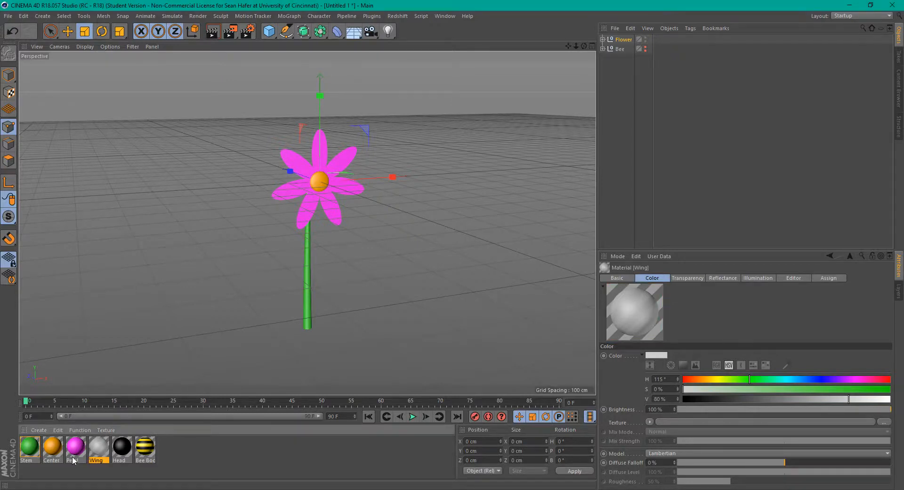
- Make the Bee group visible again and move the Flower group away from it along the Z axis
{"action": "left_click", "coordinate": [646, 47]}
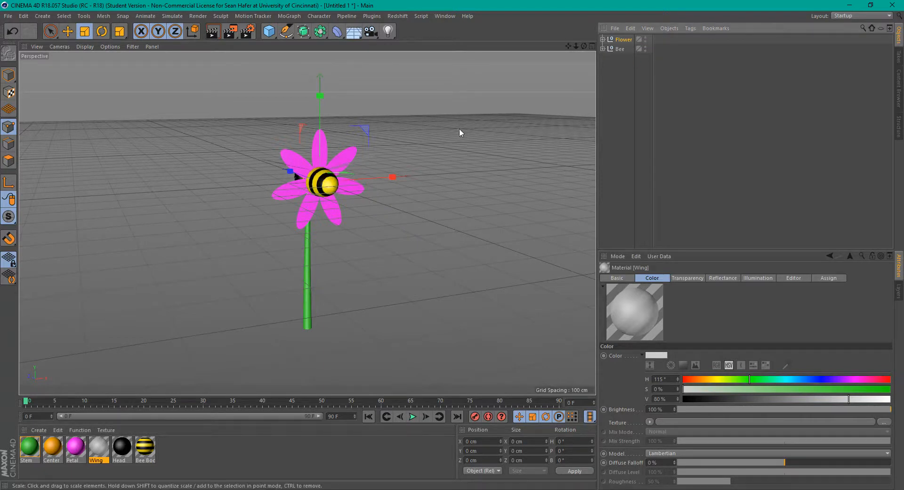
{"action": "key", "text": "e"}
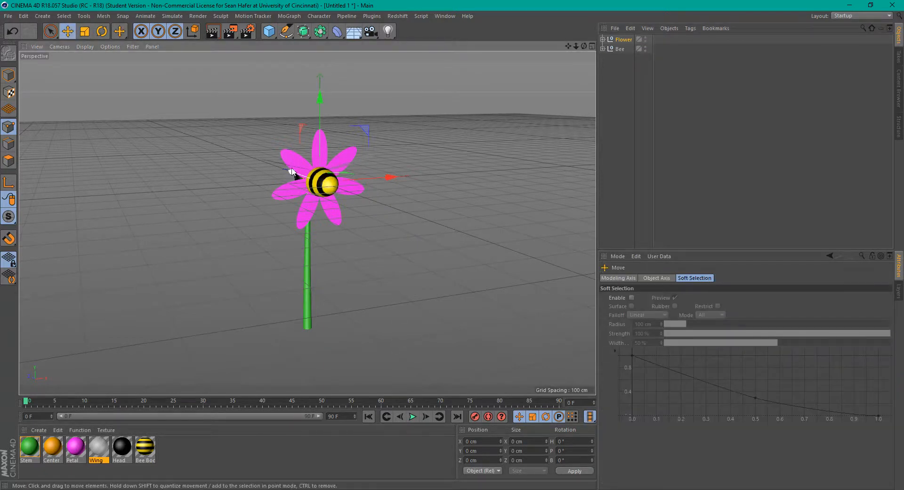
{"action": "left_click_drag", "start_coordinate": [293, 178], "coordinate": [260, 160]}
- Add a Floor object to the scene, rendering the view before and after adding it
{"action": "left_click", "coordinate": [213, 31]}
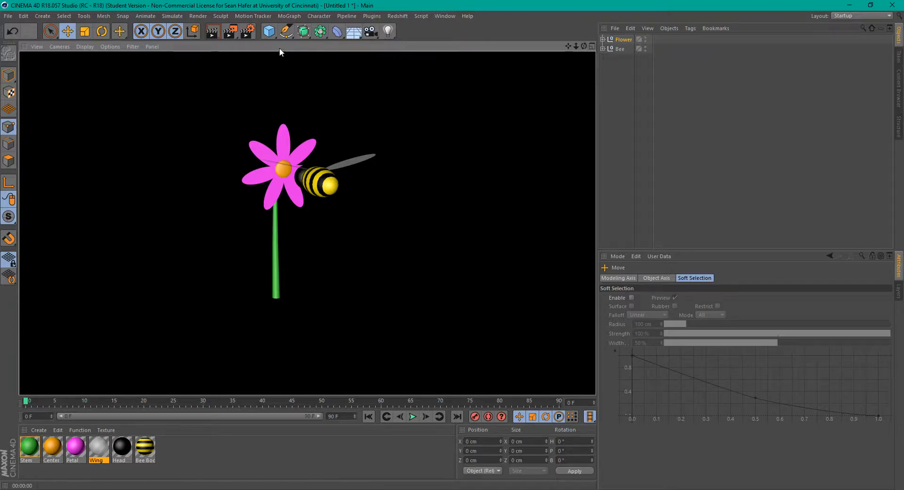
{"action": "left_click", "coordinate": [354, 31]}
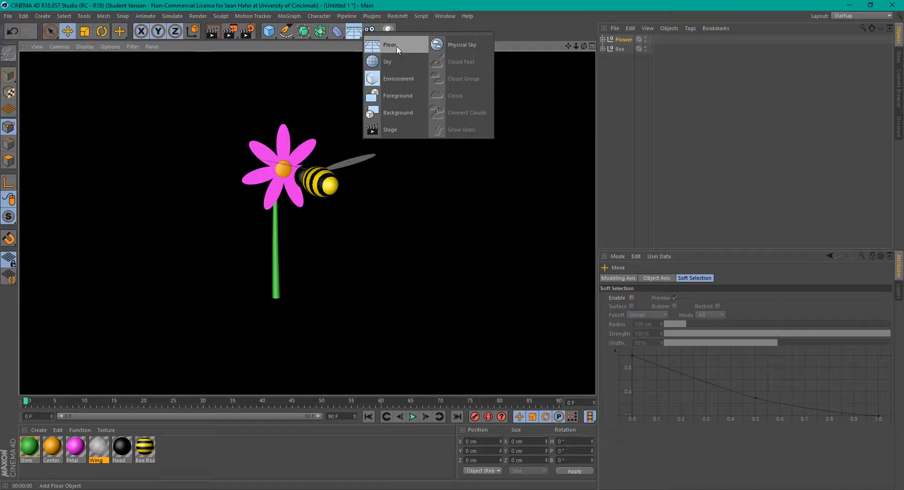
{"action": "left_click", "coordinate": [396, 45]}
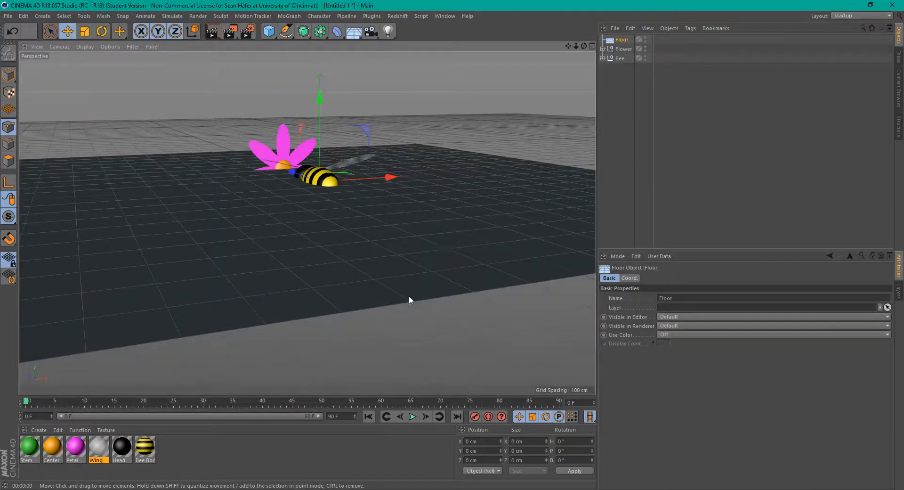
{"action": "left_click", "coordinate": [213, 32]}
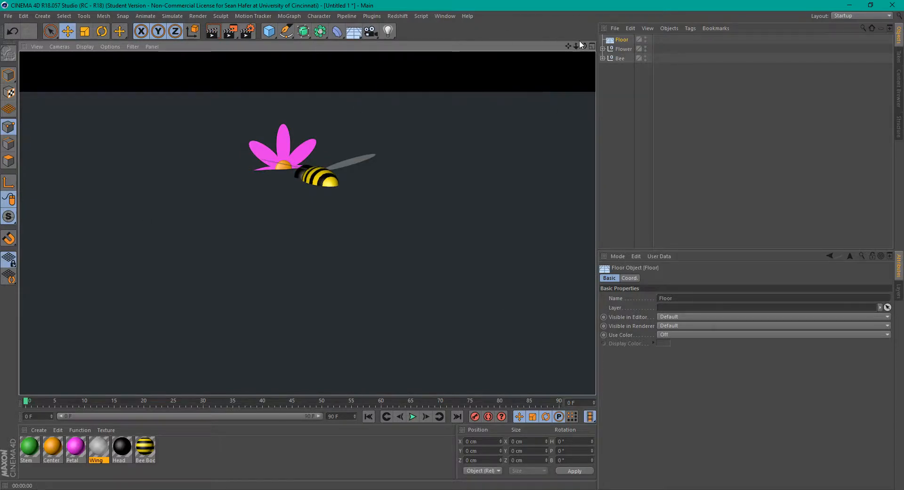
- Lower the Floor object along the Y axis to the base of the flower's stem and render the Front and Perspective views
{"action": "left_click", "coordinate": [592, 47]}
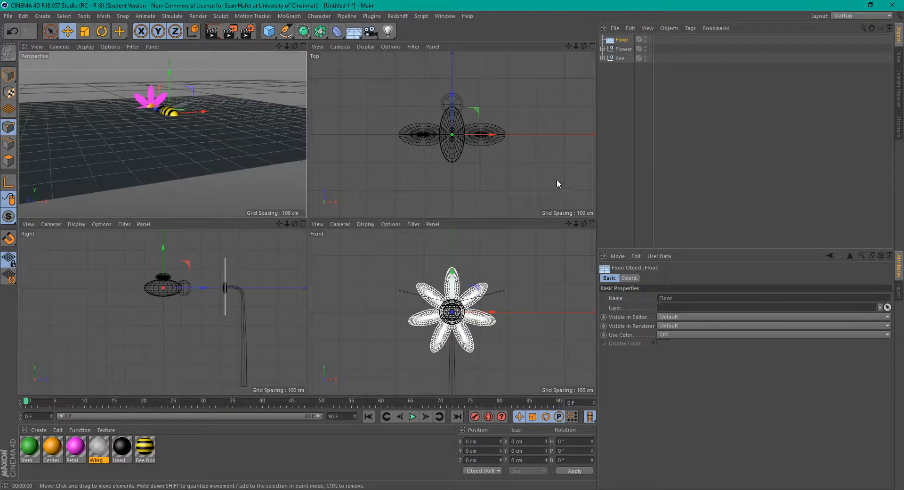
{"action": "left_click_drag", "start_coordinate": [569, 224], "coordinate": [571, 147]}
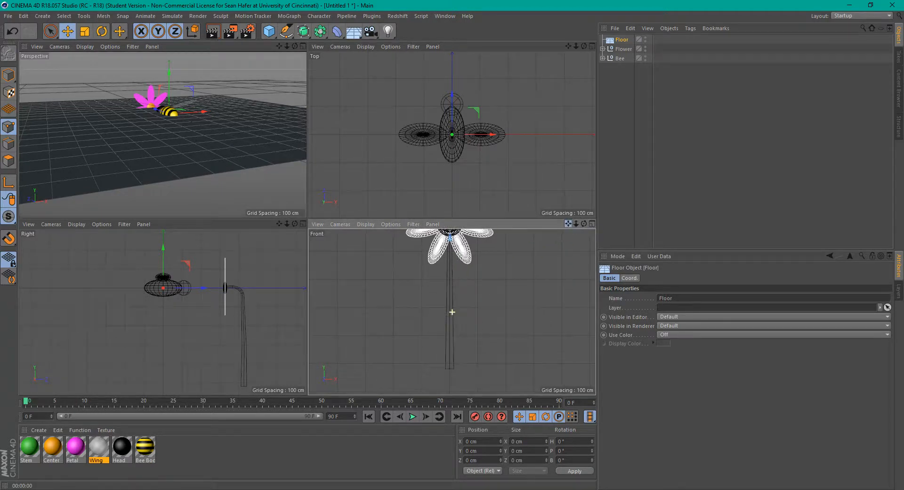
{"action": "left_click_drag", "start_coordinate": [494, 269], "coordinate": [493, 416]}
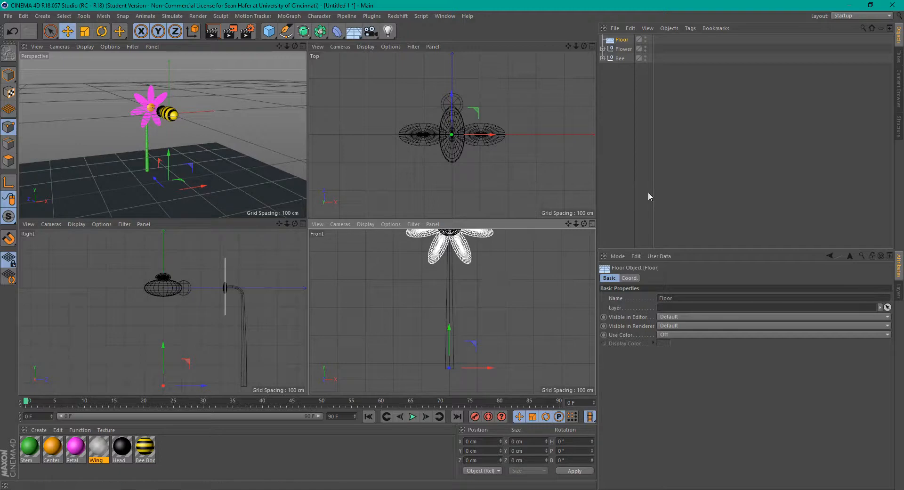
{"action": "left_click", "coordinate": [212, 31]}
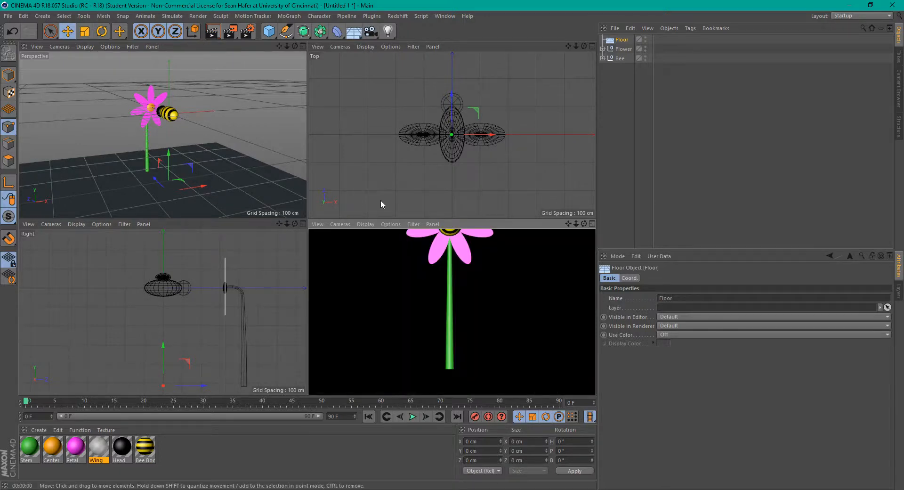
{"action": "left_click", "coordinate": [212, 31]}
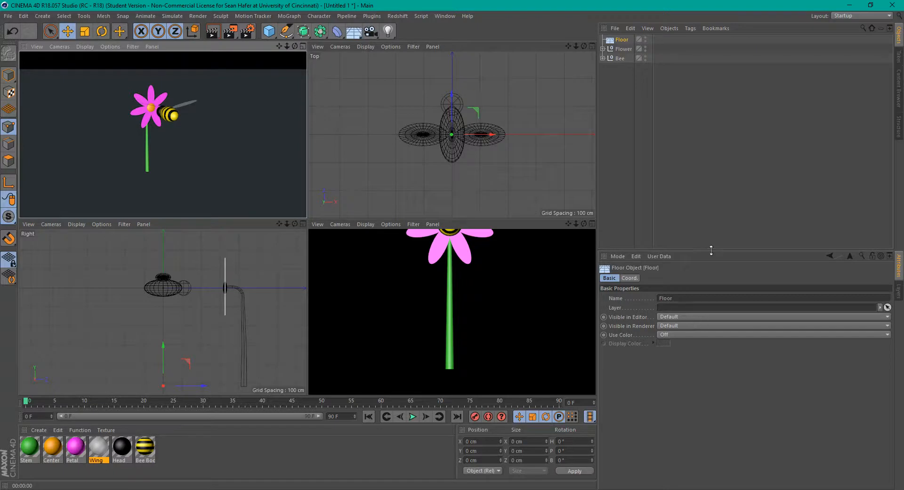
{"action": "double_click", "coordinate": [620, 39]}
{"action": "left_click", "coordinate": [742, 89]}
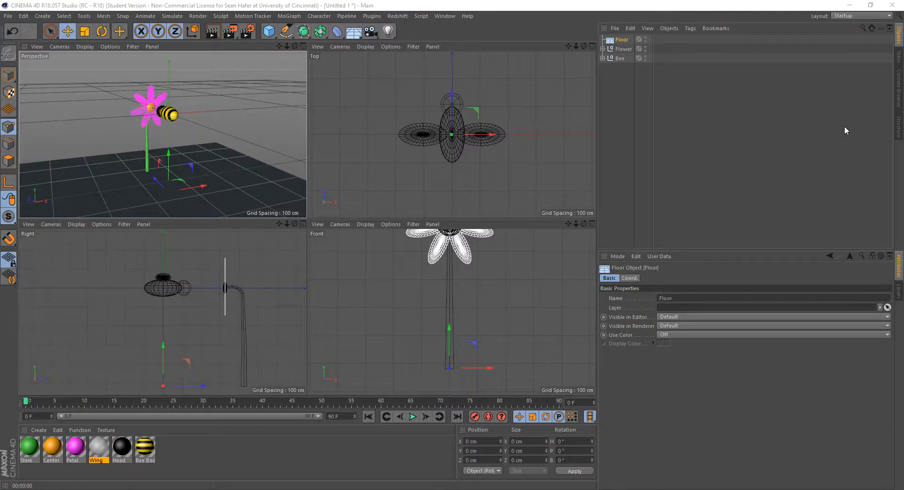
- Search the Content Browser's Presets for grass
{"action": "left_click", "coordinate": [900, 100]}
{"action": "left_click", "coordinate": [900, 103]}
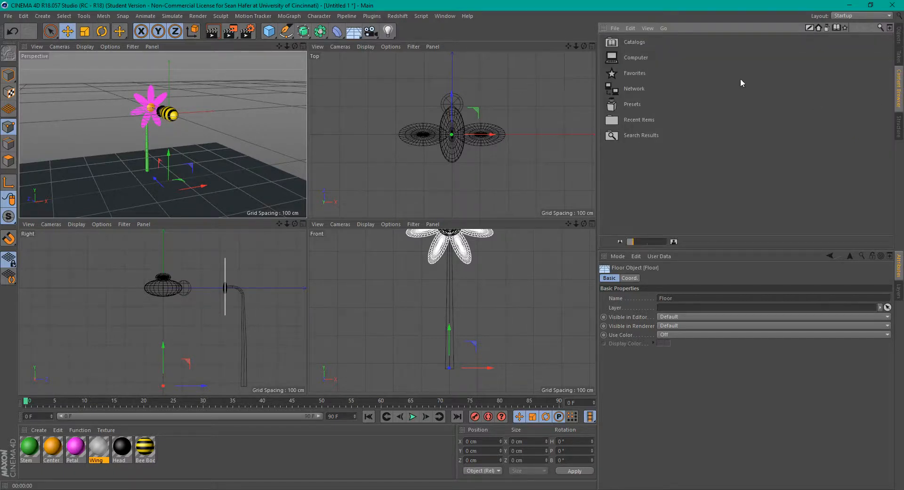
{"action": "double_click", "coordinate": [632, 104]}
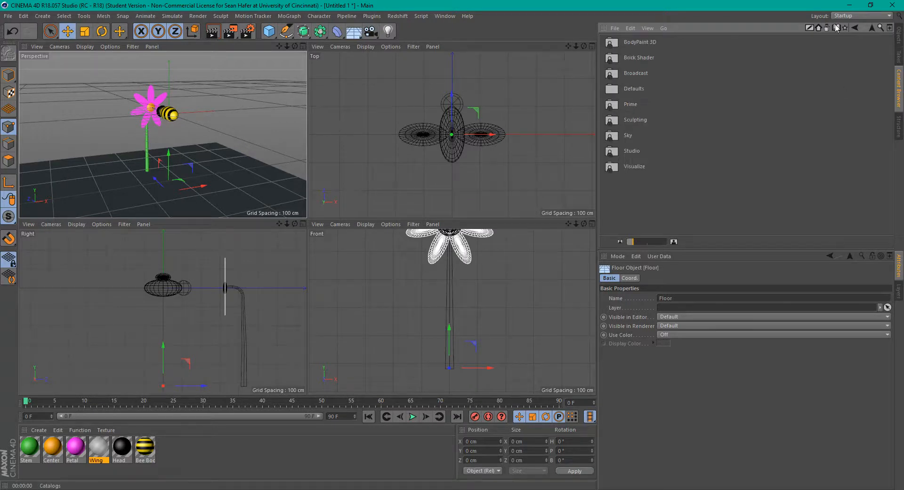
{"action": "left_click", "coordinate": [881, 28]}
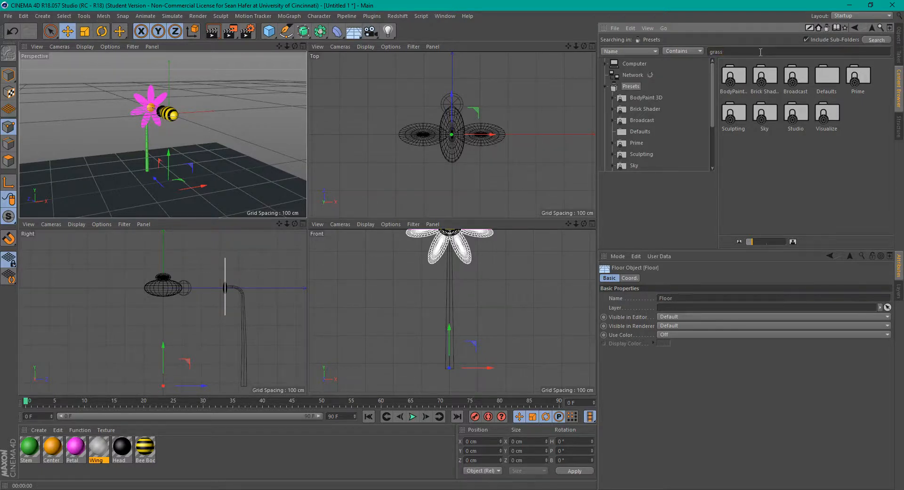
{"action": "key", "text": "Return"}
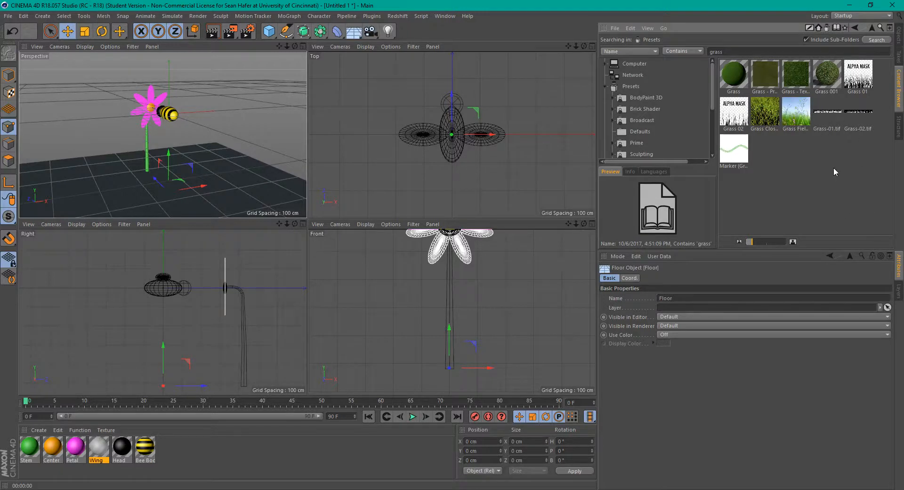
- Add the Grass 001 preset to the scene's materials, apply it to the floor, and render the Perspective view
{"action": "left_click_drag", "start_coordinate": [825, 73], "coordinate": [191, 447]}
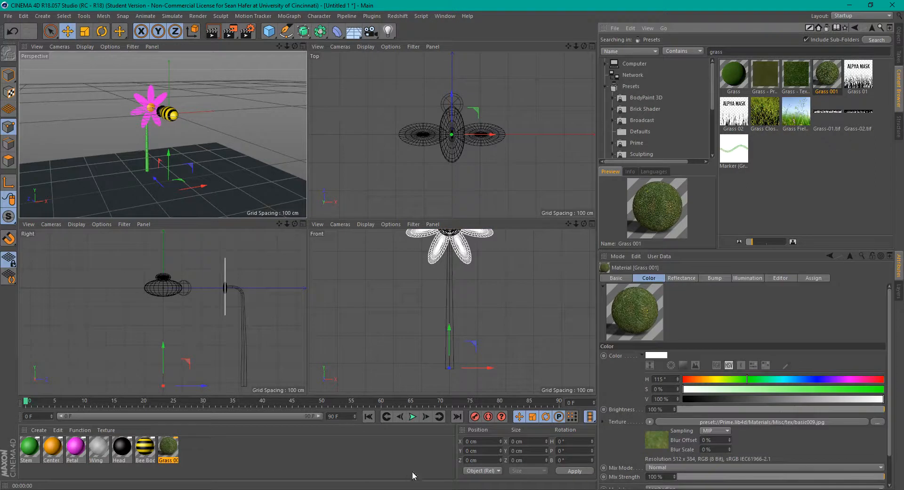
{"action": "left_click", "coordinate": [172, 451]}
{"action": "left_click_drag", "start_coordinate": [172, 451], "coordinate": [212, 188]}
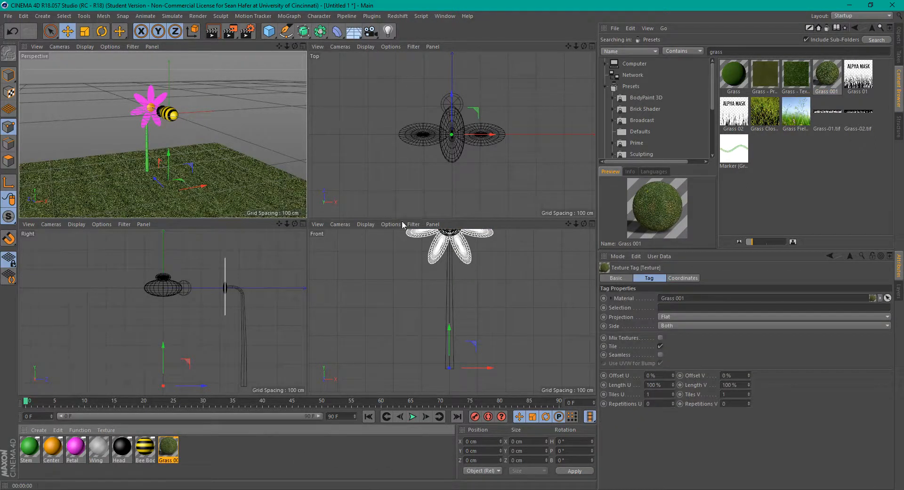
{"action": "left_click", "coordinate": [212, 31]}
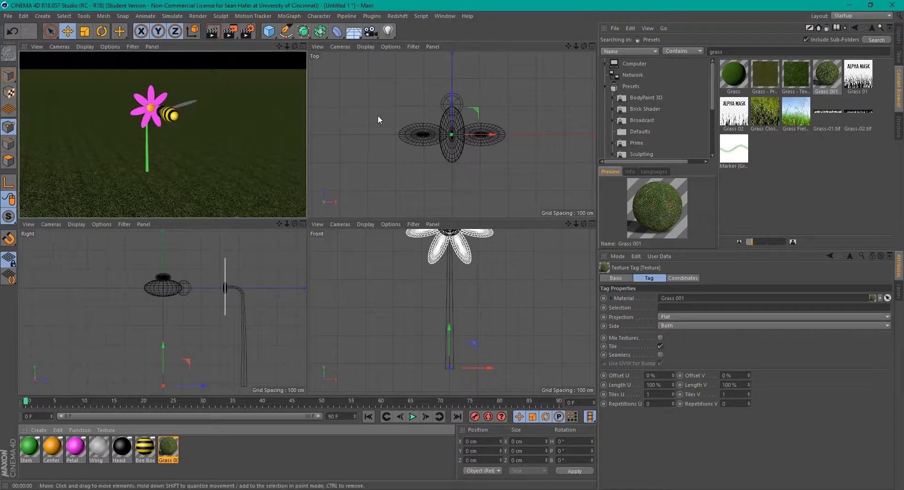
- Enlarge the perspective view to fill the viewport area and render a preview of the flower and bee scene
{"action": "left_click", "coordinate": [303, 46]}
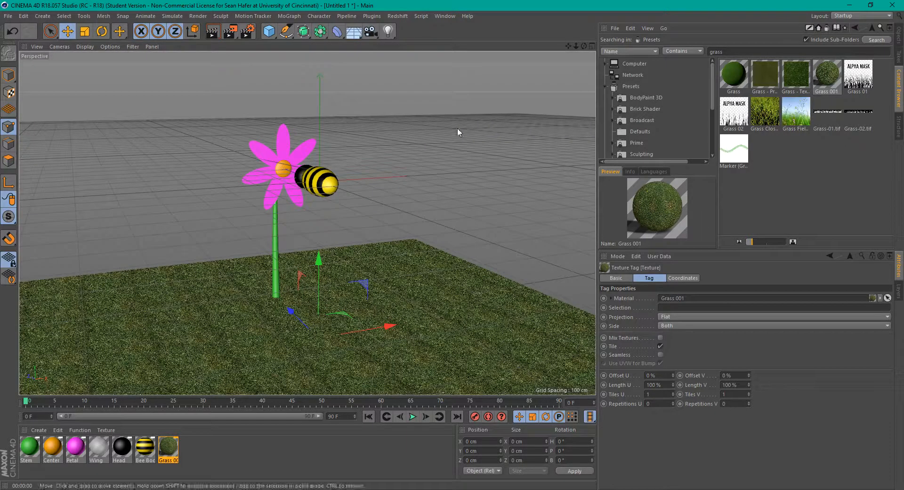
{"action": "left_click", "coordinate": [212, 31]}
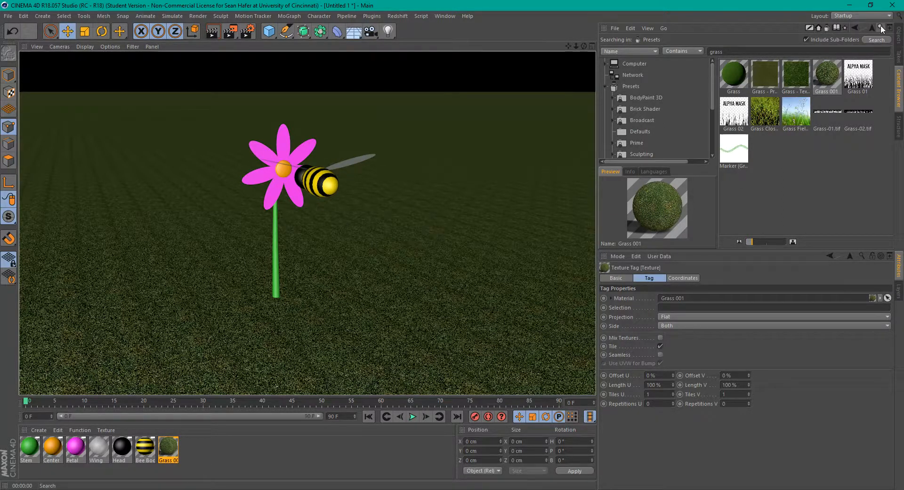
- Set Length U and Length V of the Floor object's grass texture to 1000 % and render a preview
{"action": "left_click", "coordinate": [899, 36]}
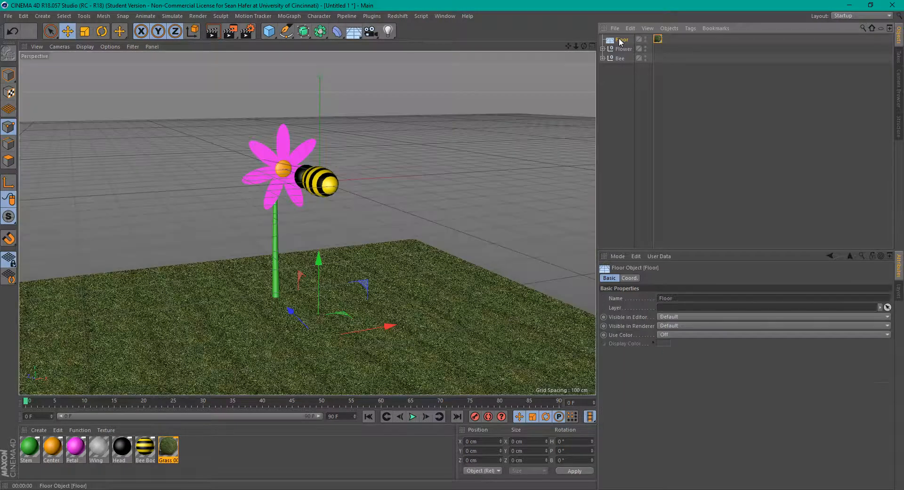
{"action": "left_click", "coordinate": [621, 40]}
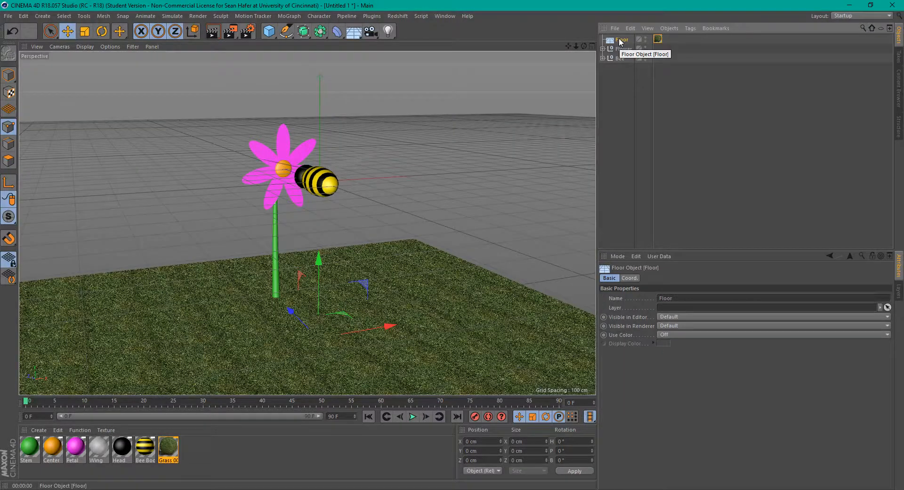
{"action": "left_click", "coordinate": [658, 39]}
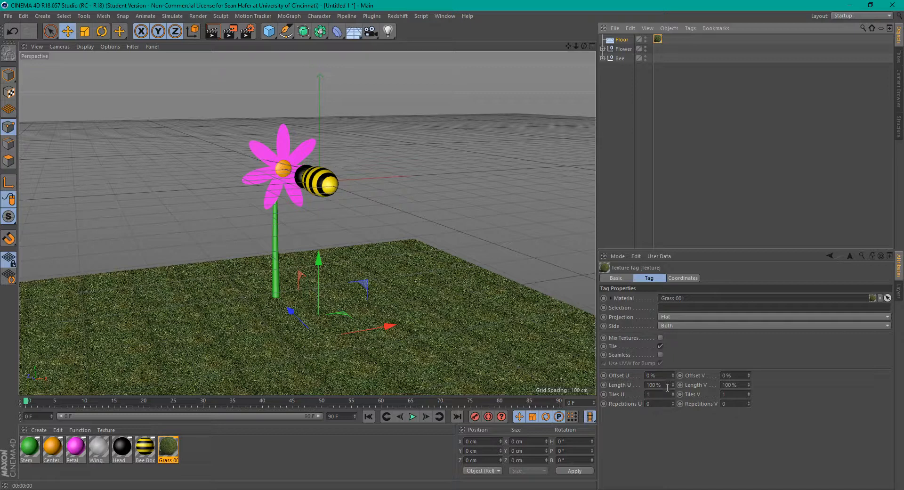
{"action": "left_click", "coordinate": [667, 386]}
{"action": "type", "text": "100"}
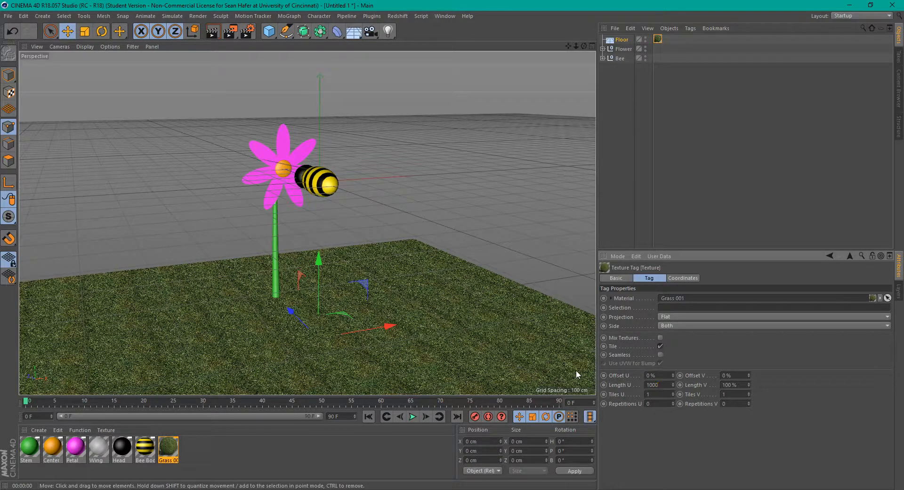
{"action": "key", "text": "Tab"}
{"action": "type", "text": "1000"}
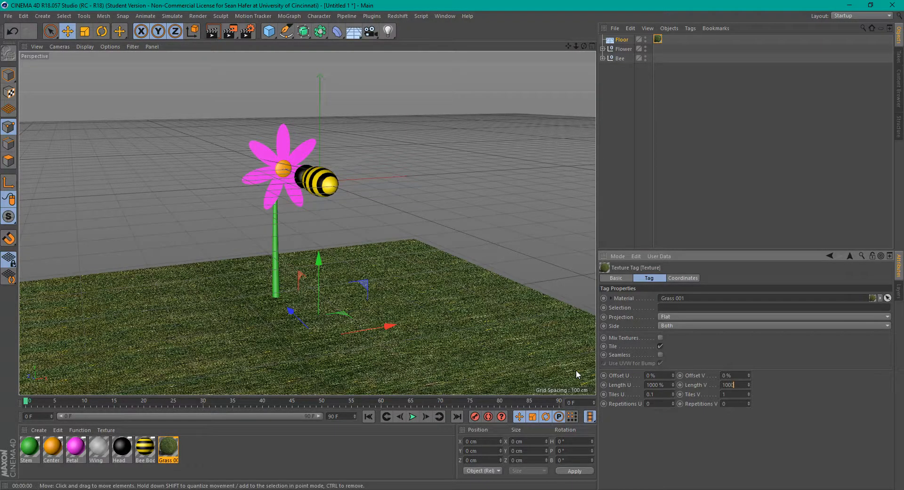
{"action": "key", "text": "Tab"}
{"action": "key", "text": "ctrl+r"}
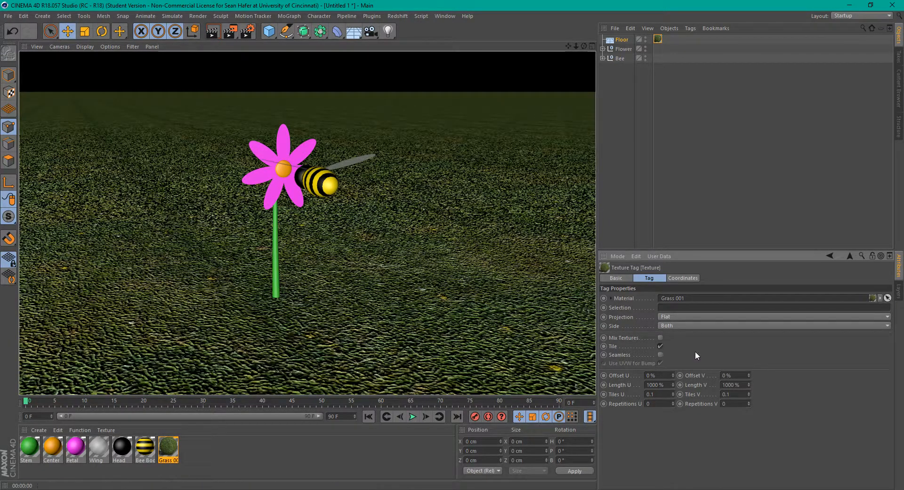
- Try 2000 % for both Length U and Length V of the floor's grass texture and render a preview
{"action": "double_click", "coordinate": [666, 384]}
{"action": "type", "text": "2000"}
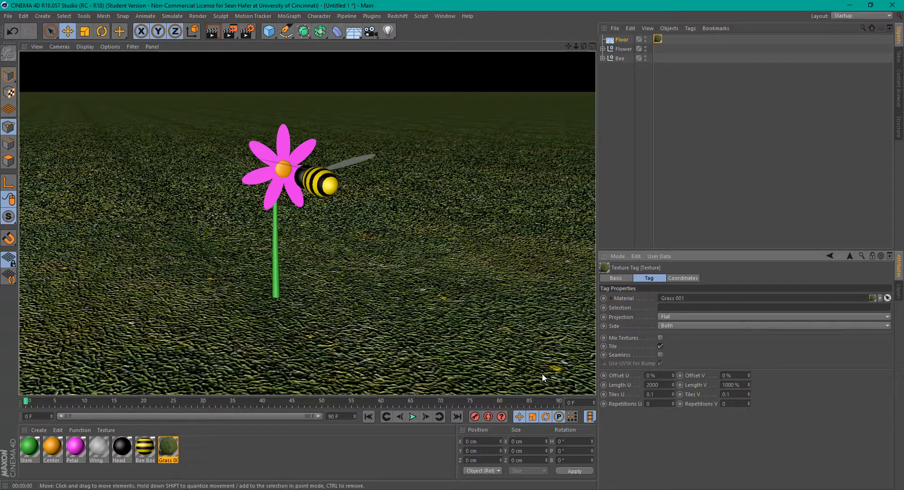
{"action": "key", "text": "Tab"}
{"action": "type", "text": "2000"}
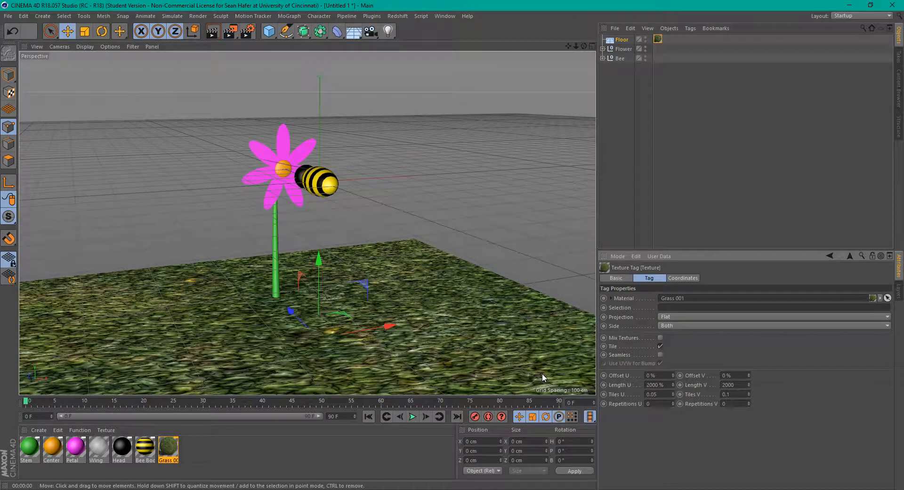
{"action": "key", "text": "Return"}
{"action": "left_click", "coordinate": [213, 31]}
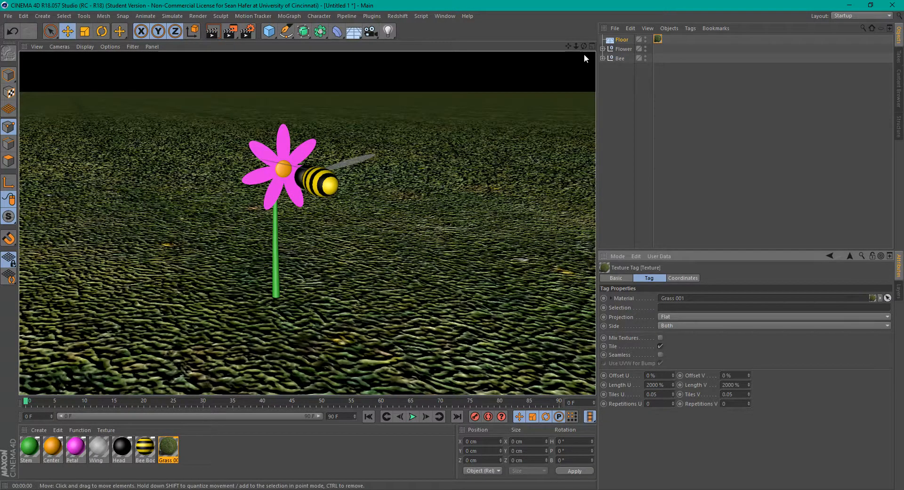
- Set the grass texture's Length U and Length V back to 1000 % and render the scene from a lower angle
{"action": "left_click", "coordinate": [660, 385]}
{"action": "type", "text": "1000"}
{"action": "key", "text": "Tab"}
{"action": "type", "text": "1000"}
{"action": "key", "text": "Return"}
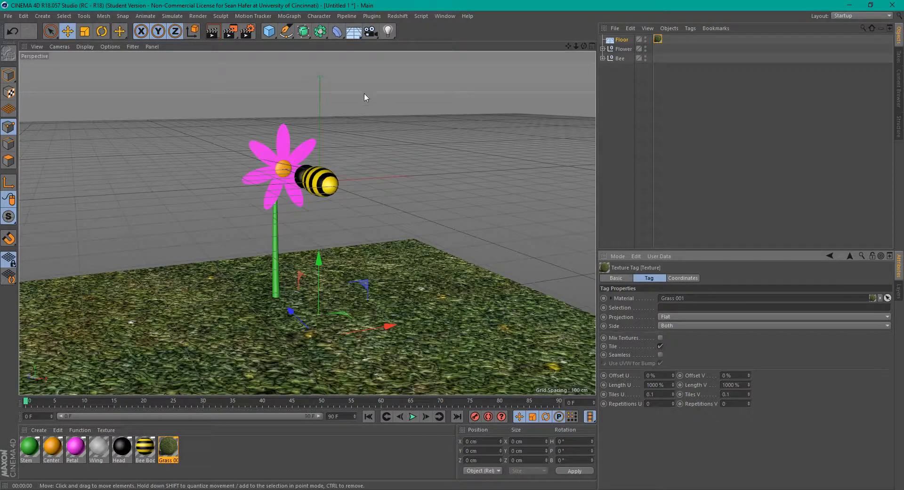
{"action": "left_click_drag", "start_coordinate": [584, 46], "coordinate": [584, 33]}
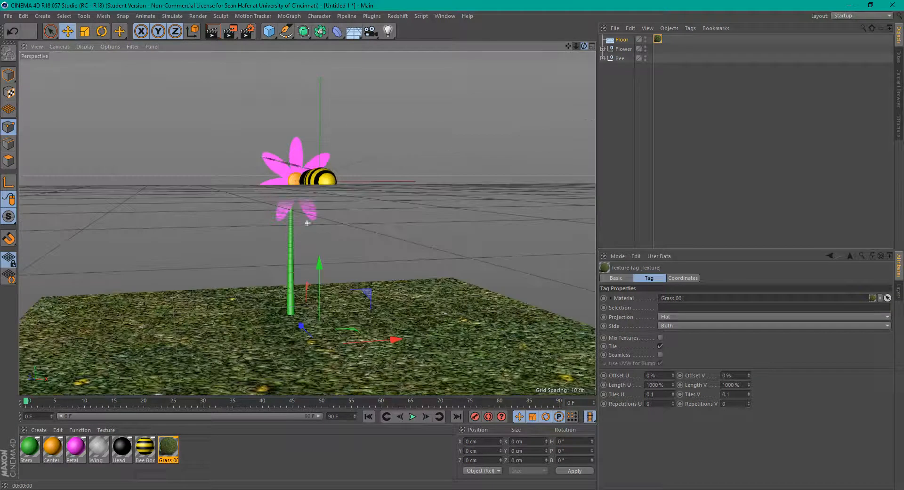
{"action": "left_click", "coordinate": [213, 32]}
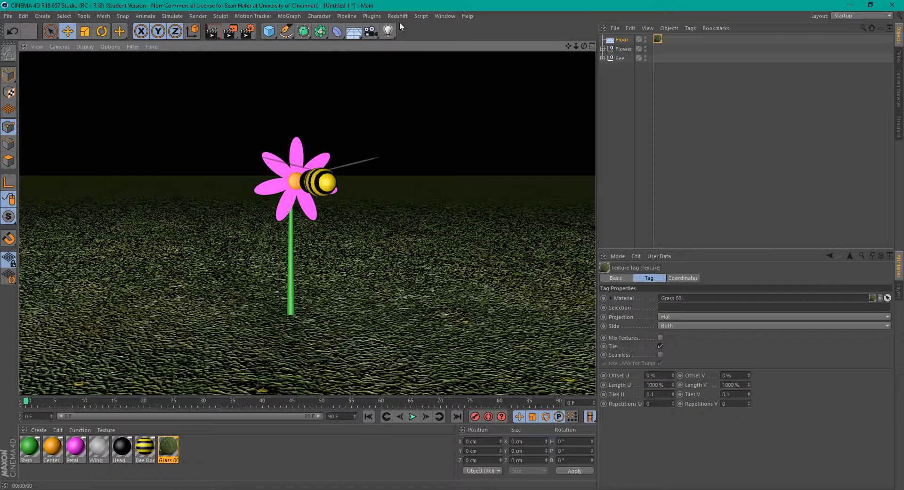
- Add a Physical Sky object to the scene and select it
{"action": "left_click", "coordinate": [386, 32]}
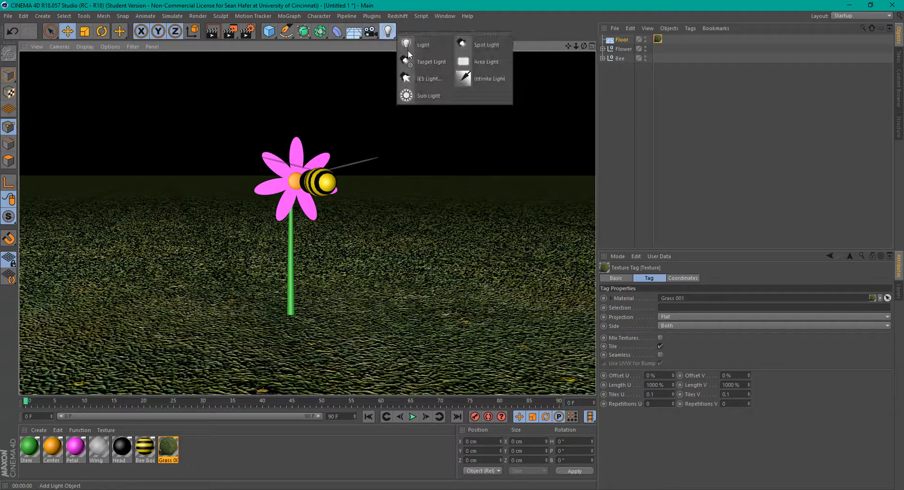
{"action": "left_click", "coordinate": [356, 36]}
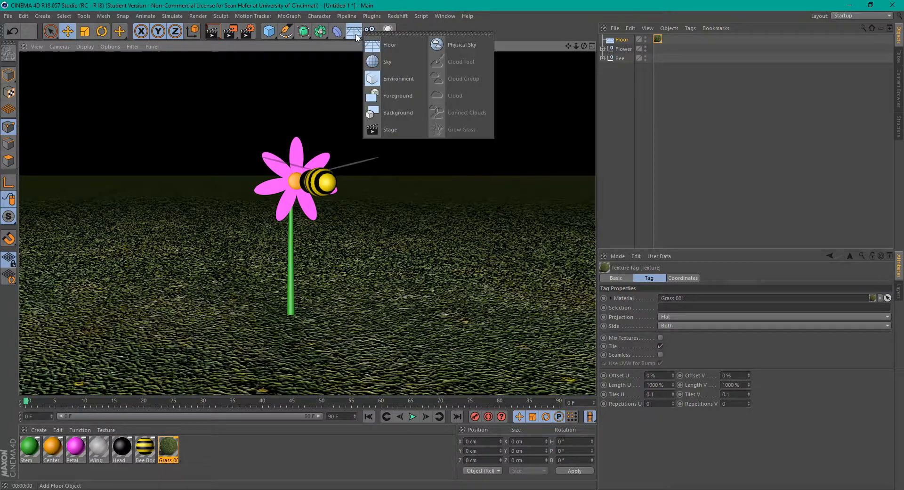
{"action": "left_click", "coordinate": [469, 50]}
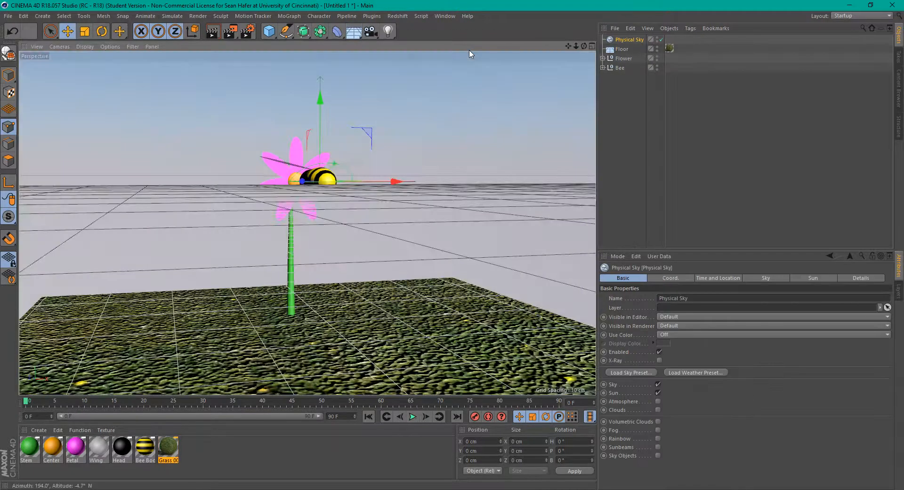
{"action": "left_click", "coordinate": [628, 37]}
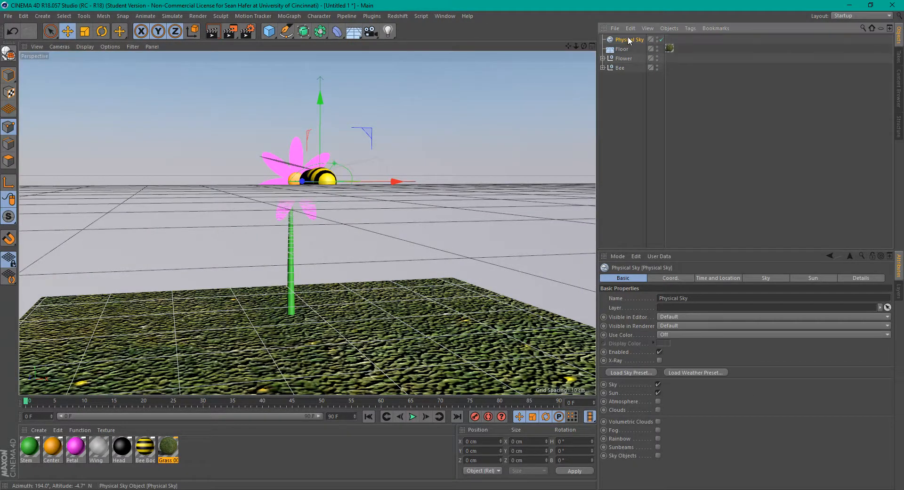
- Set the Physical Sky's time of day to 15:00:00 and render a preview
{"action": "left_click", "coordinate": [672, 278]}
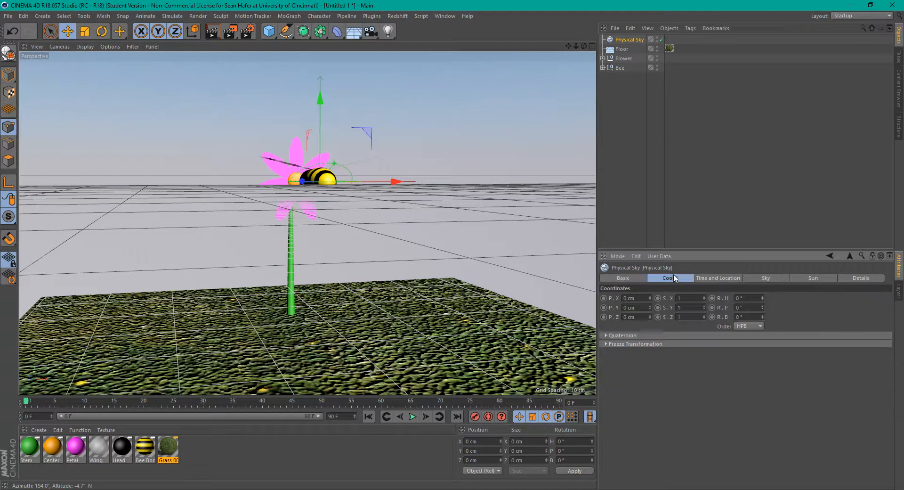
{"action": "left_click", "coordinate": [706, 277]}
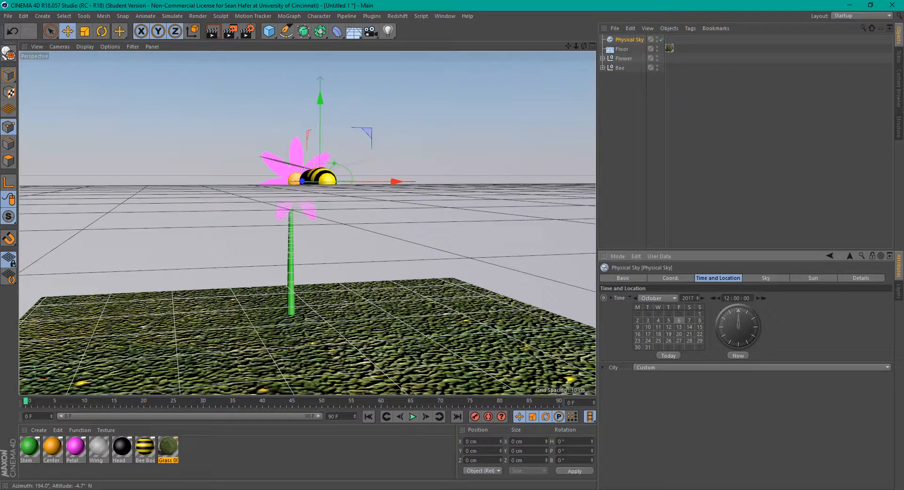
{"action": "left_click", "coordinate": [763, 298]}
{"action": "left_click", "coordinate": [763, 298]}
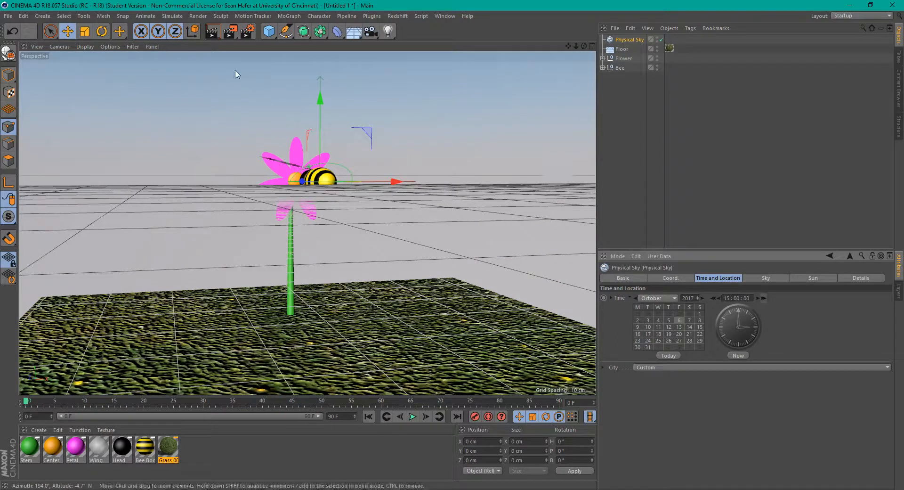
{"action": "left_click", "coordinate": [213, 32]}
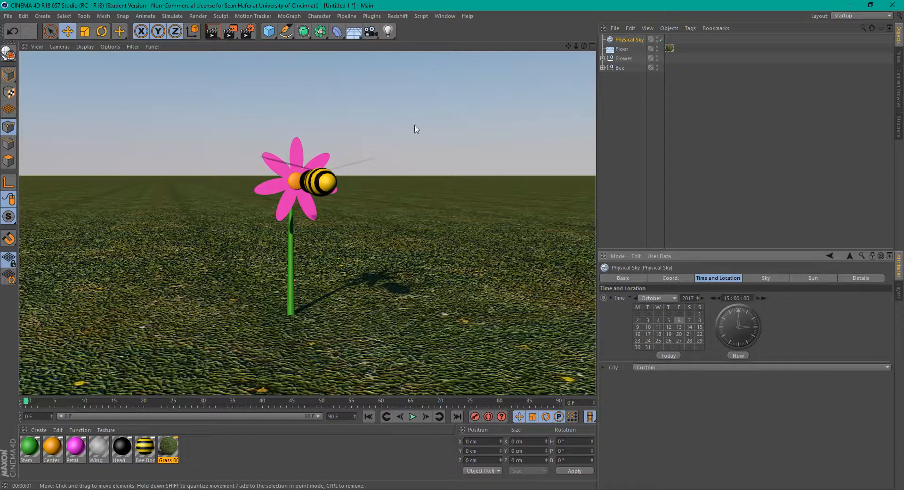
- Change the Physical Sky's sun shadow type to Raytraced (Hard)
{"action": "left_click", "coordinate": [775, 278]}
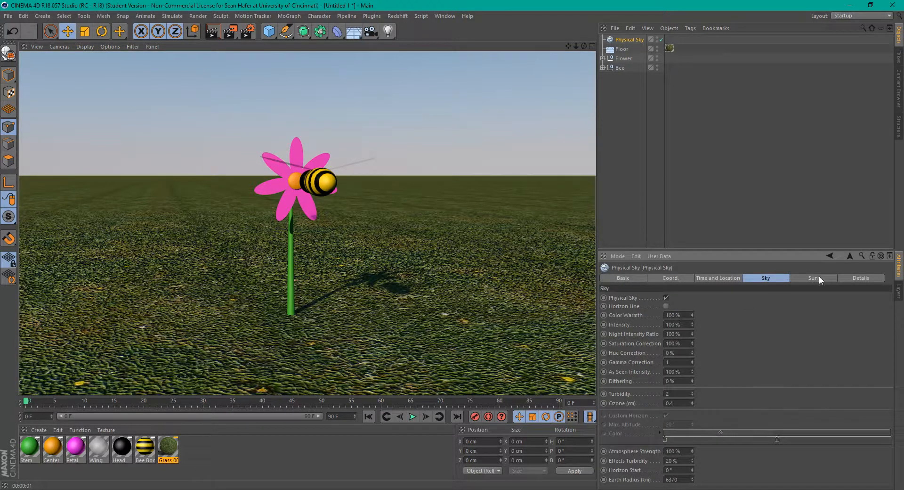
{"action": "left_click", "coordinate": [856, 281]}
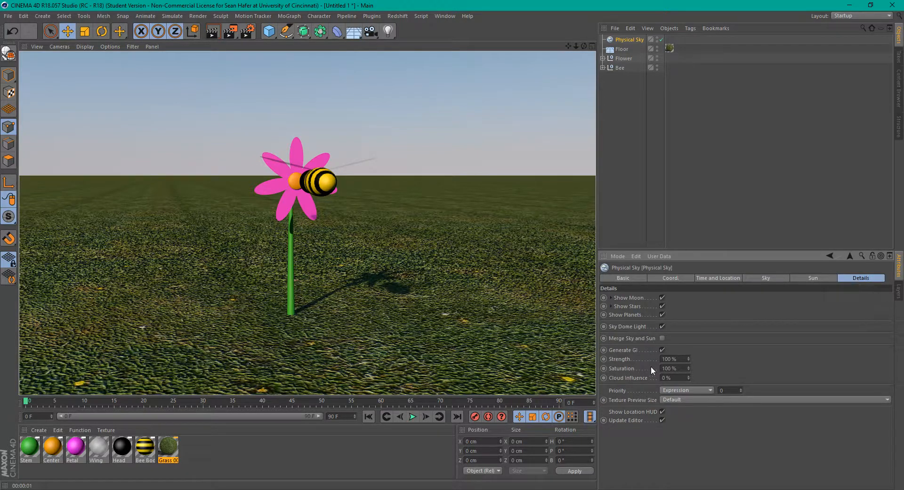
{"action": "left_click", "coordinate": [813, 279]}
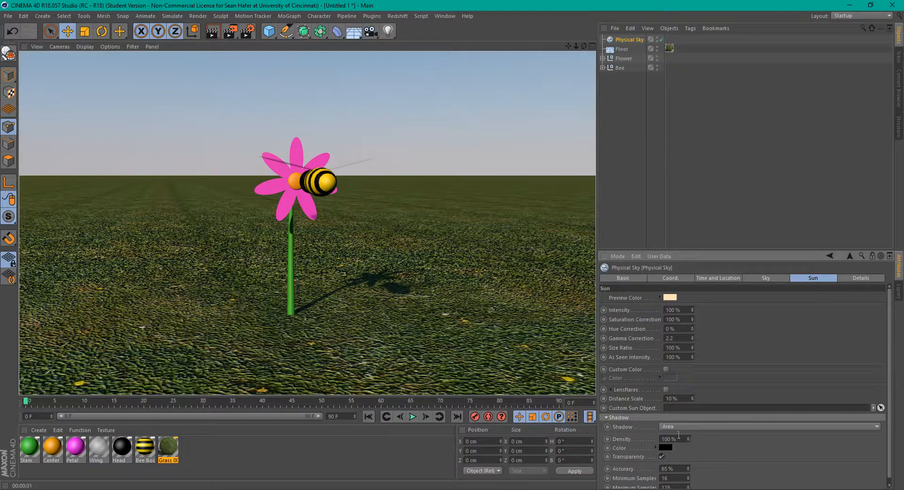
{"action": "left_click", "coordinate": [703, 427]}
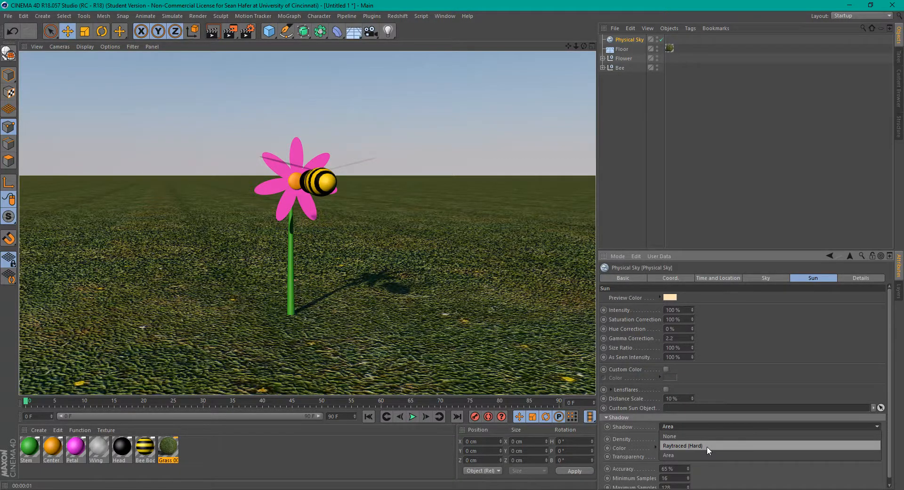
{"action": "left_click", "coordinate": [707, 445]}
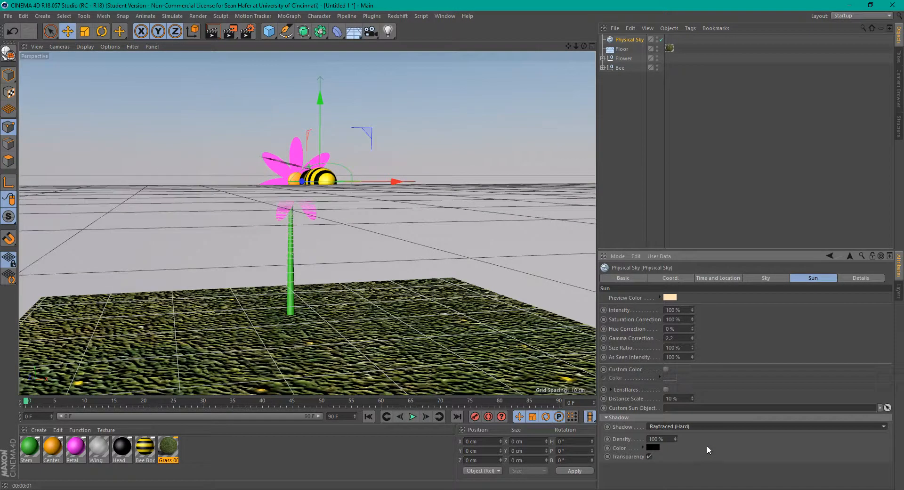
- Enable Clouds for the Physical Sky and render a preview of the scene
{"action": "left_click", "coordinate": [766, 278]}
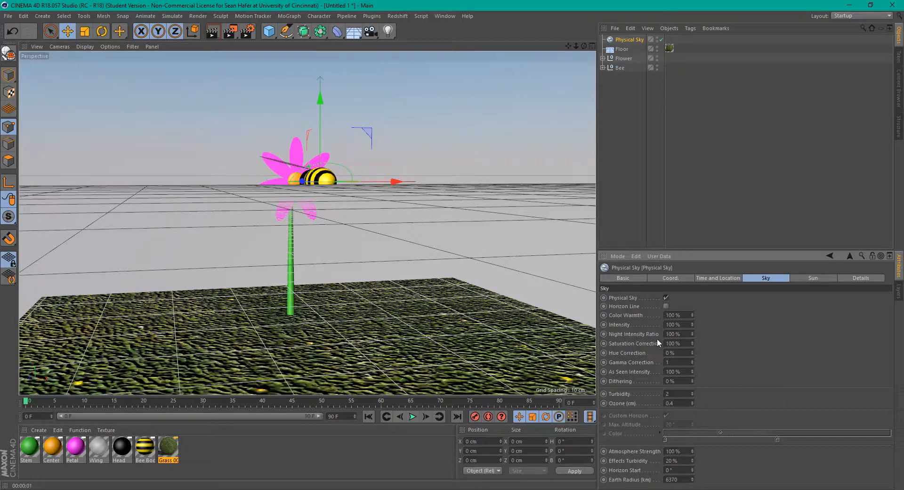
{"action": "left_click", "coordinate": [719, 277]}
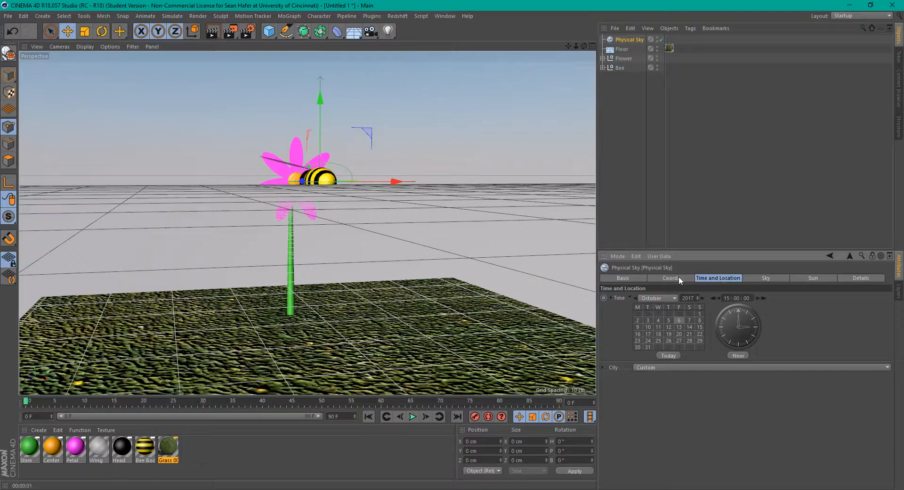
{"action": "left_click", "coordinate": [679, 277]}
{"action": "left_click", "coordinate": [717, 278]}
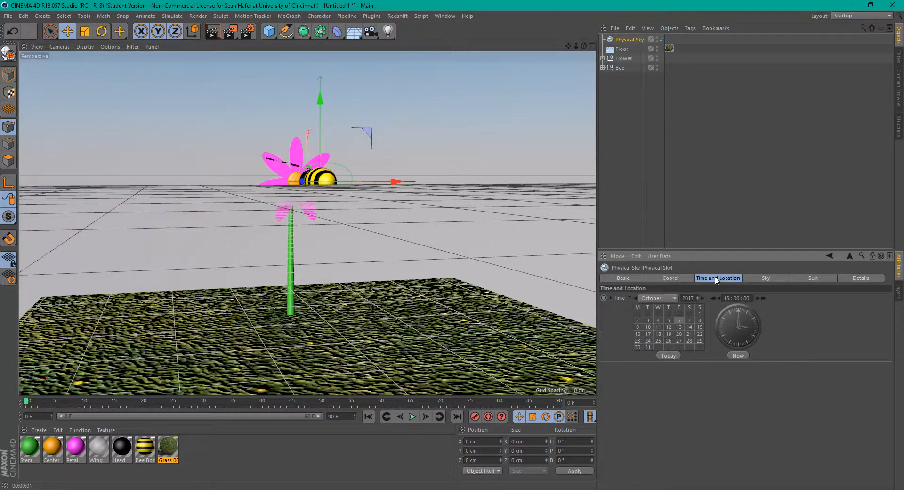
{"action": "left_click", "coordinate": [637, 279]}
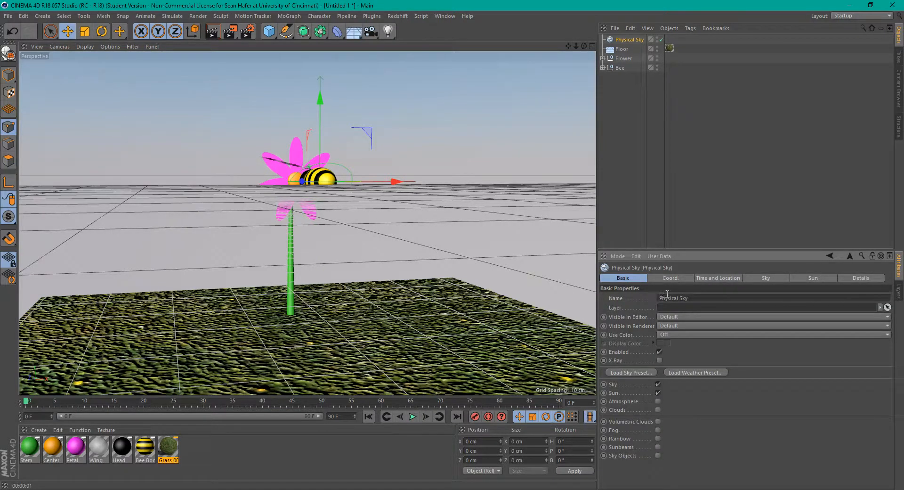
{"action": "left_click", "coordinate": [658, 410]}
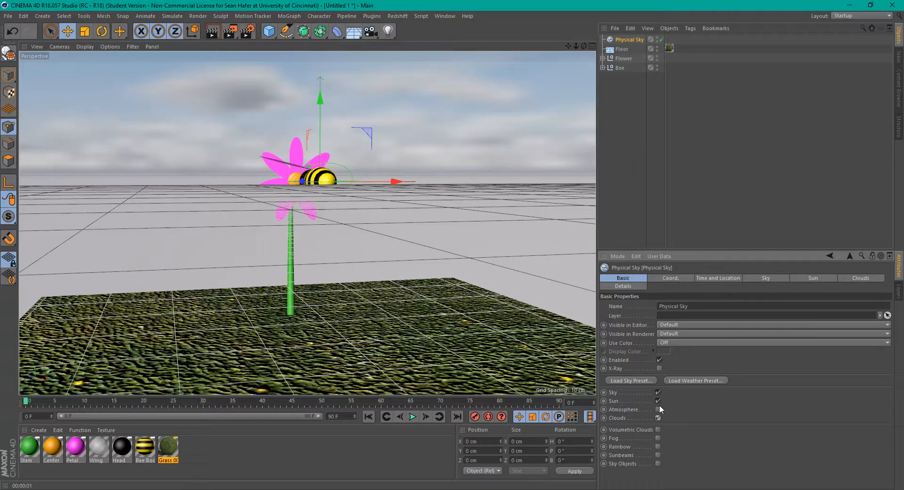
{"action": "left_click", "coordinate": [213, 31]}
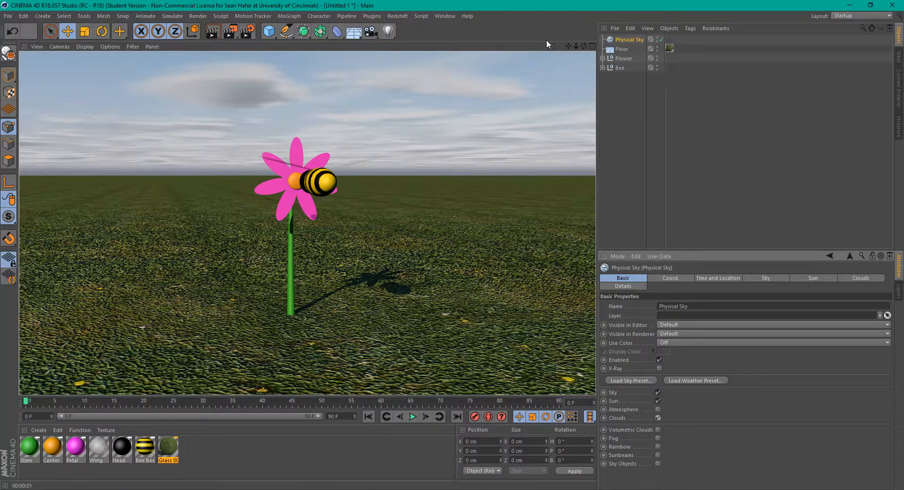
- Show all four viewports and disable the Physical Sky to work on the scene layout in the Top view
{"action": "left_click", "coordinate": [592, 46]}
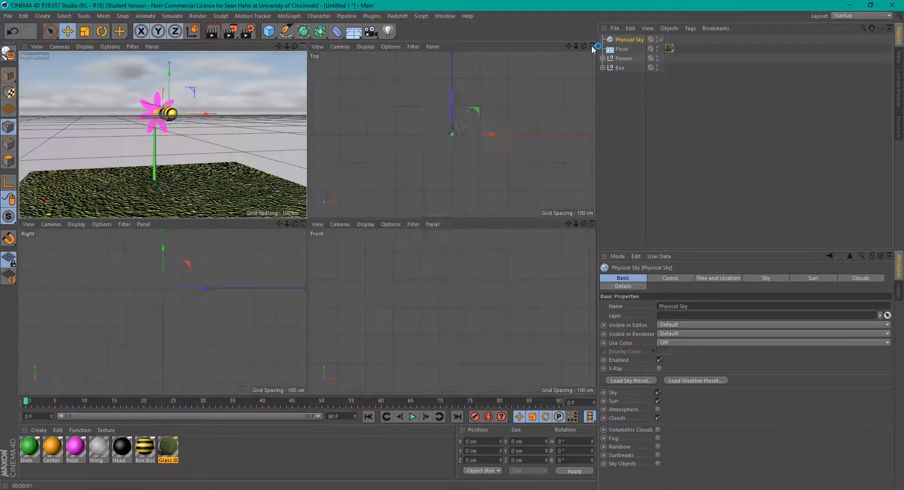
{"action": "mouse_move", "coordinate": [569, 46]}
{"action": "right_mouse_down"}
{"action": "mouse_move", "coordinate": [523, 46]}
{"action": "mouse_move", "coordinate": [551, 46]}
{"action": "right_mouse_up"}
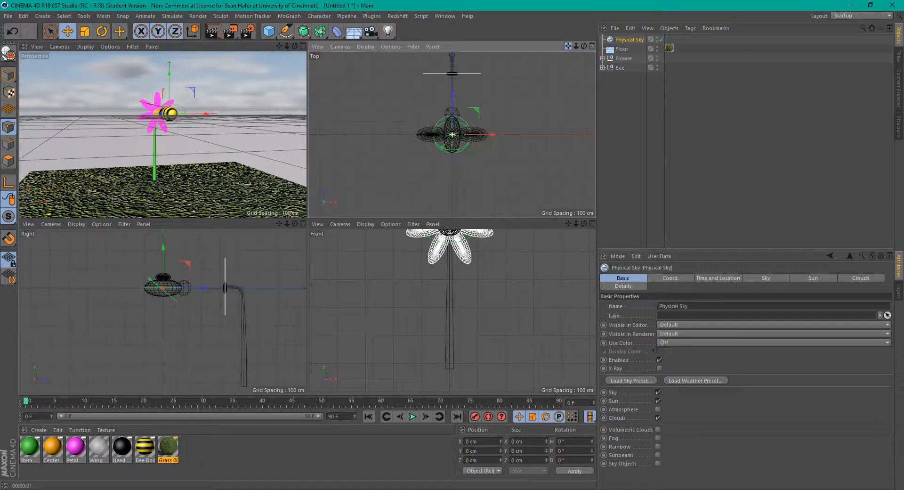
{"action": "left_click", "coordinate": [662, 39]}
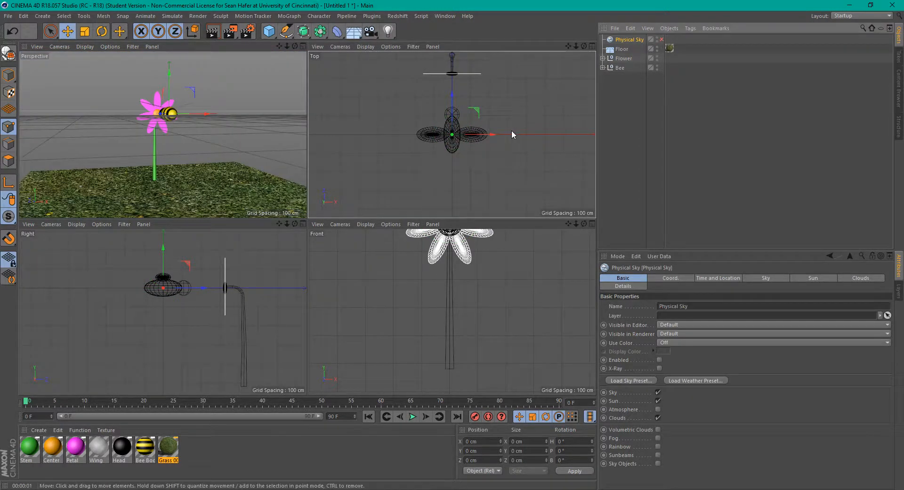
{"action": "right_click_drag", "start_coordinate": [569, 45], "coordinate": [518, 46]}
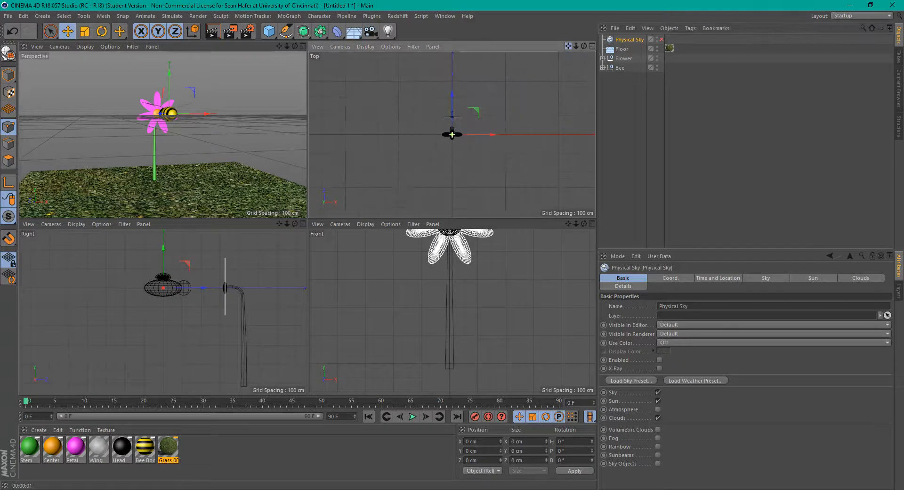
{"action": "left_click_drag", "start_coordinate": [570, 45], "coordinate": [562, 94]}
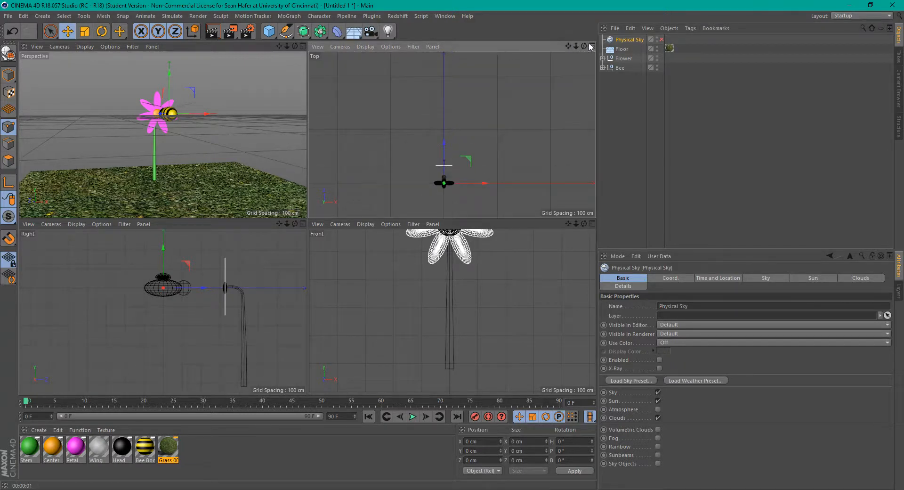
- Create an instance of the Flower group and place it behind and to the right of the original flower
{"action": "left_click", "coordinate": [621, 59]}
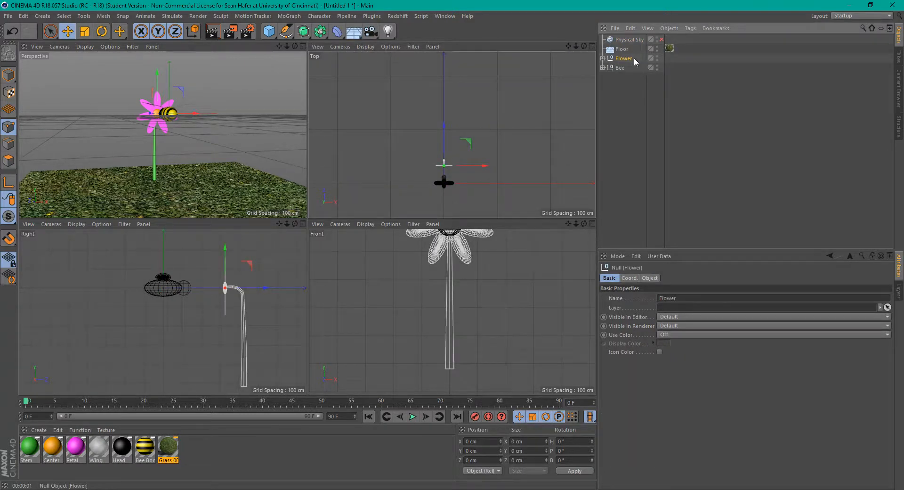
{"action": "left_click", "coordinate": [323, 33]}
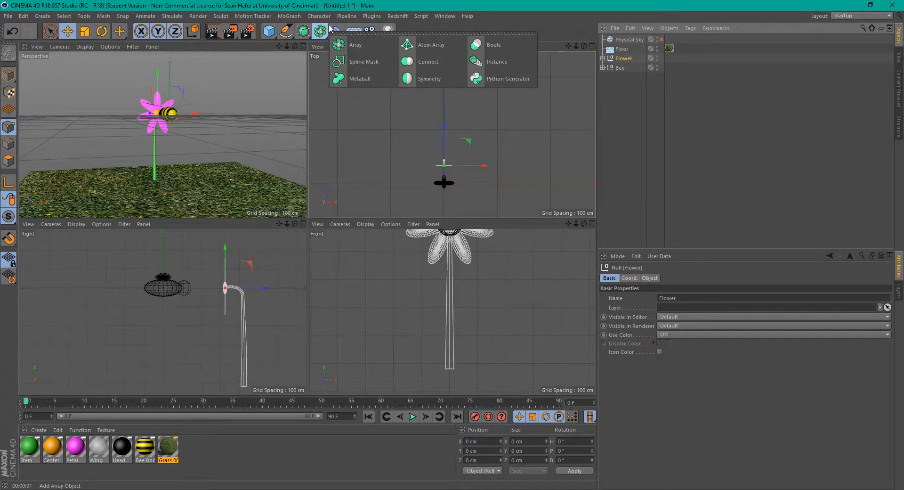
{"action": "left_click", "coordinate": [503, 61]}
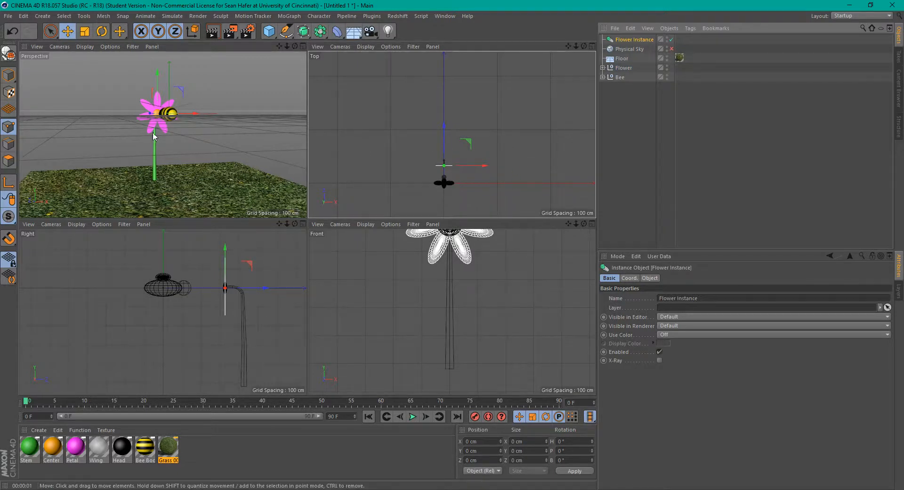
{"action": "left_click_drag", "start_coordinate": [455, 153], "coordinate": [503, 108]}
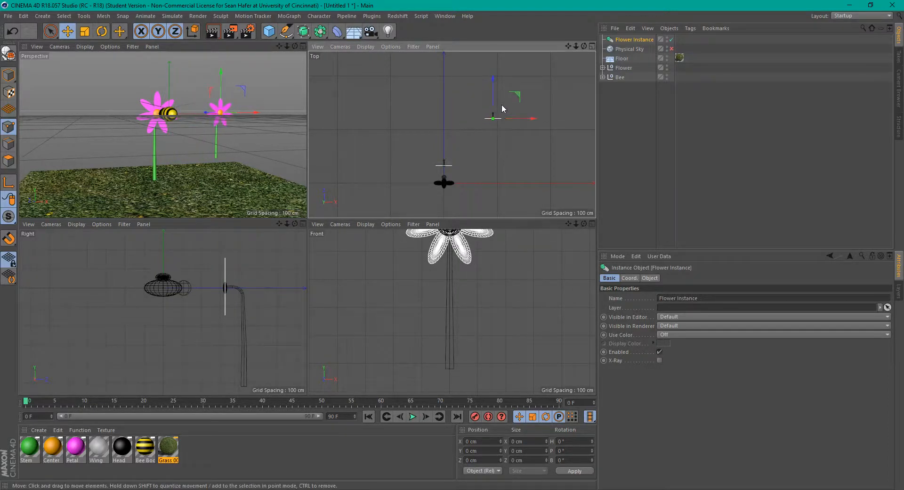
- Duplicate the flower instance twice, placing one copy behind the original to the left and the other farther back
{"action": "key", "text": "ctrl+c"}
{"action": "key", "text": "ctrl+v"}
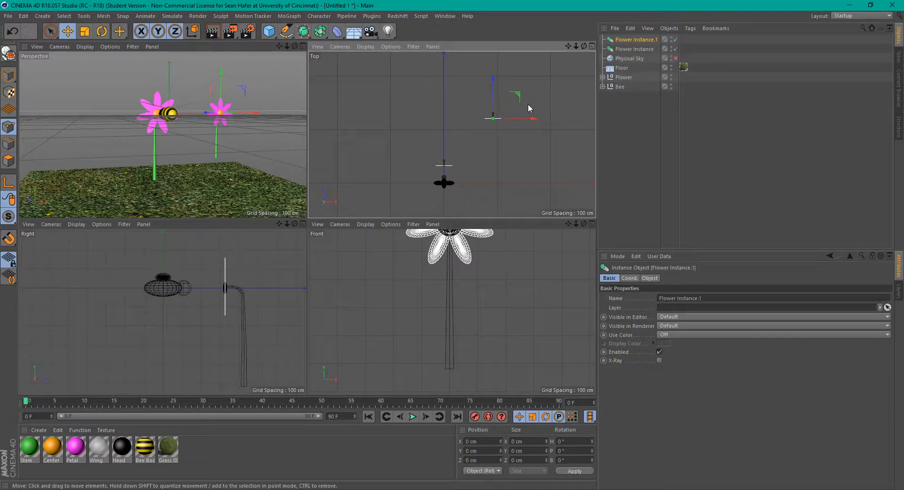
{"action": "left_click_drag", "start_coordinate": [547, 106], "coordinate": [449, 77]}
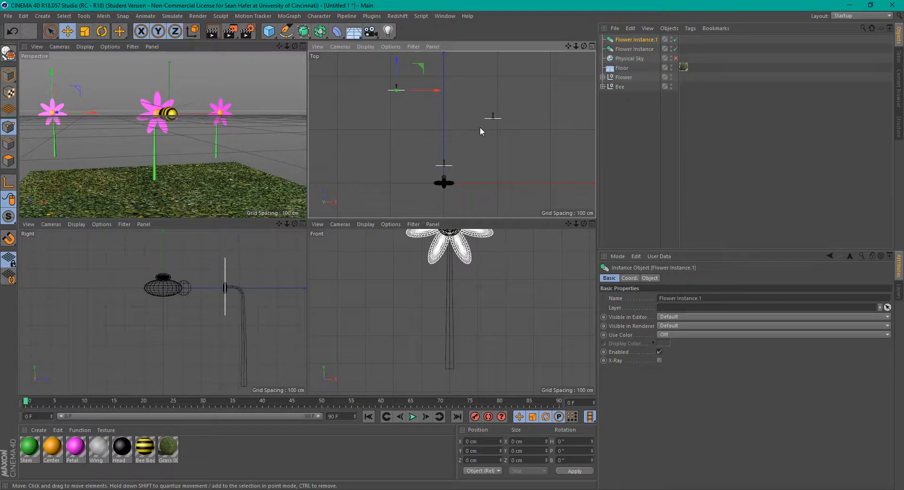
{"action": "key", "text": "ctrl+v"}
{"action": "left_click_drag", "start_coordinate": [451, 118], "coordinate": [543, 58]}
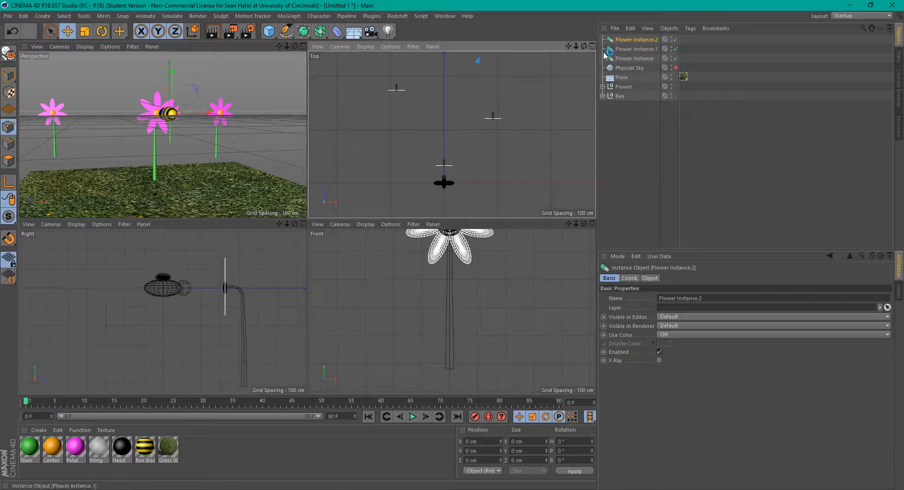
- Rotate the first flower instance's heading to about 22.5° in the Top view
{"action": "left_click", "coordinate": [627, 67]}
{"action": "left_click", "coordinate": [633, 58]}
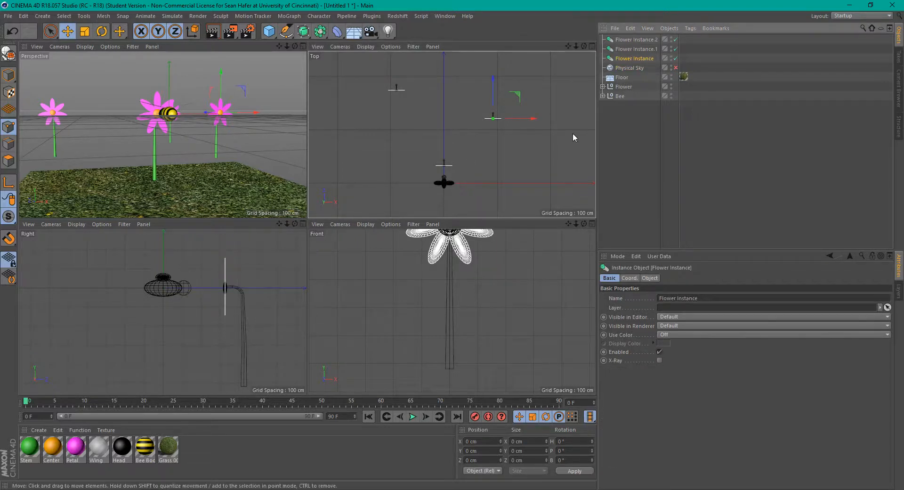
{"action": "key", "text": "r"}
{"action": "left_click_drag", "start_coordinate": [538, 140], "coordinate": [567, 124]}
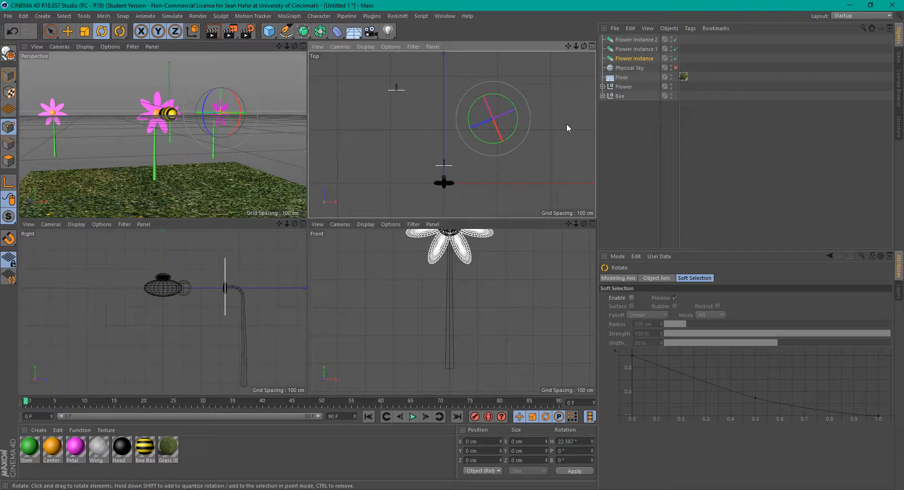
- Rotate Flower Instance.1 slightly clockwise and Flower Instance.2 slightly counterclockwise in the Top view
{"action": "left_click", "coordinate": [639, 46]}
{"action": "left_click_drag", "start_coordinate": [468, 97], "coordinate": [466, 109]}
{"action": "scroll", "coordinate": [555, 86], "scroll_direction": "down", "scroll_amount": 3}
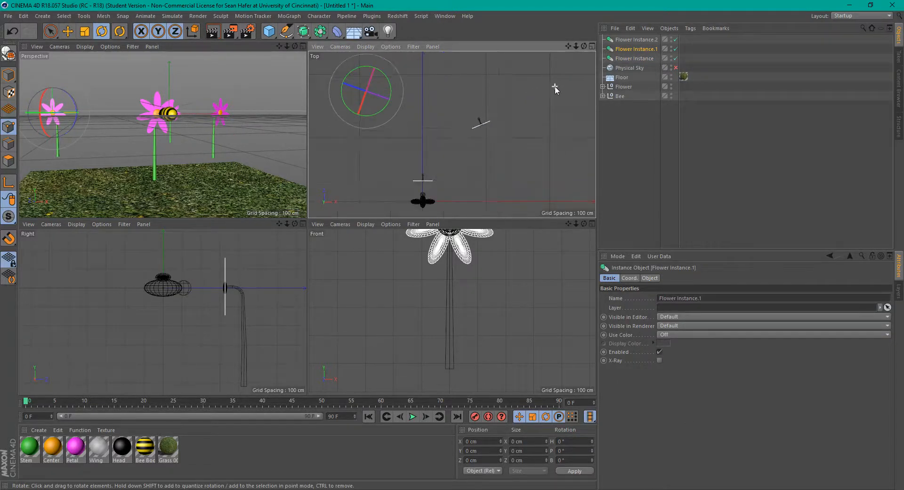
{"action": "left_click_drag", "start_coordinate": [568, 46], "coordinate": [564, 96]}
{"action": "left_click", "coordinate": [634, 40]}
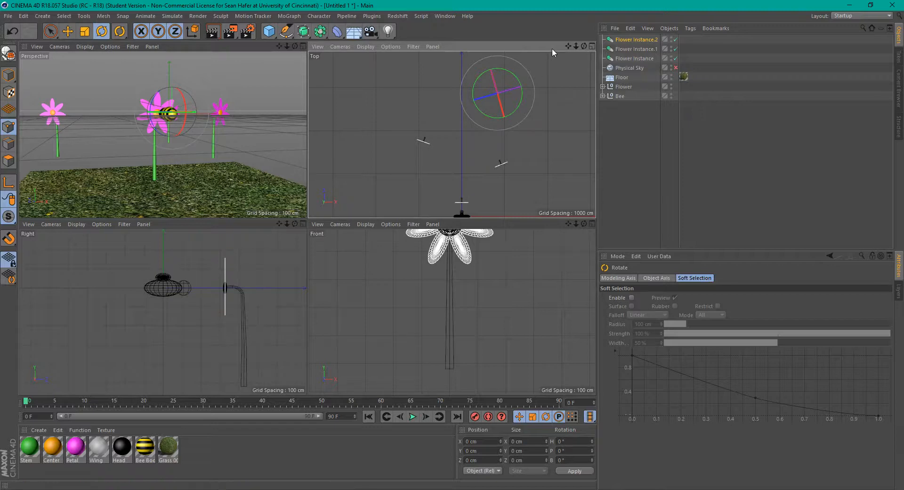
- Rotate the original Flower group slightly counterclockwise in the Top view and render a preview of the scene
{"action": "middle_click_drag", "start_coordinate": [466, 175], "coordinate": [455, 122], "text": "alt"}
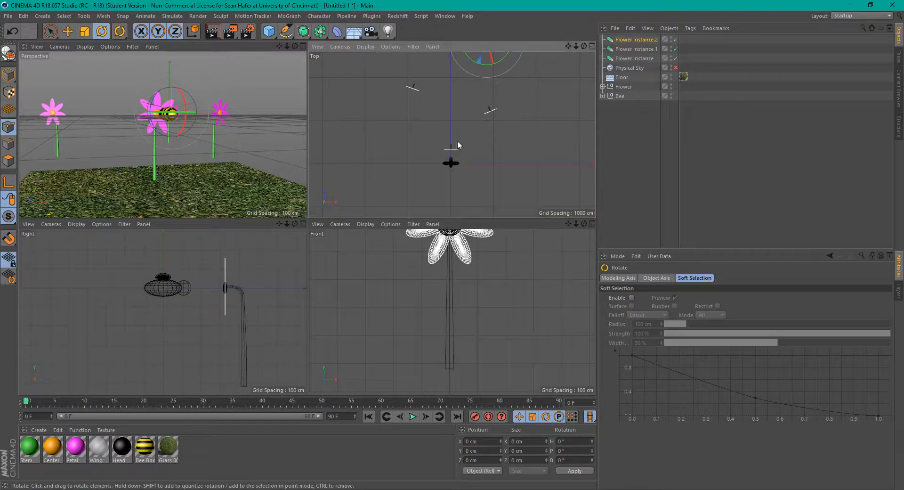
{"action": "left_click", "coordinate": [621, 78]}
{"action": "left_click", "coordinate": [624, 86]}
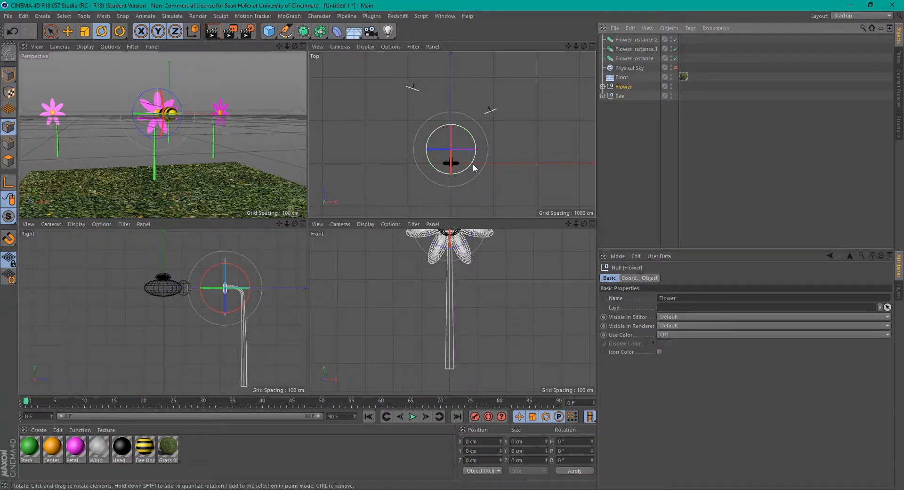
{"action": "left_click_drag", "start_coordinate": [471, 168], "coordinate": [476, 157]}
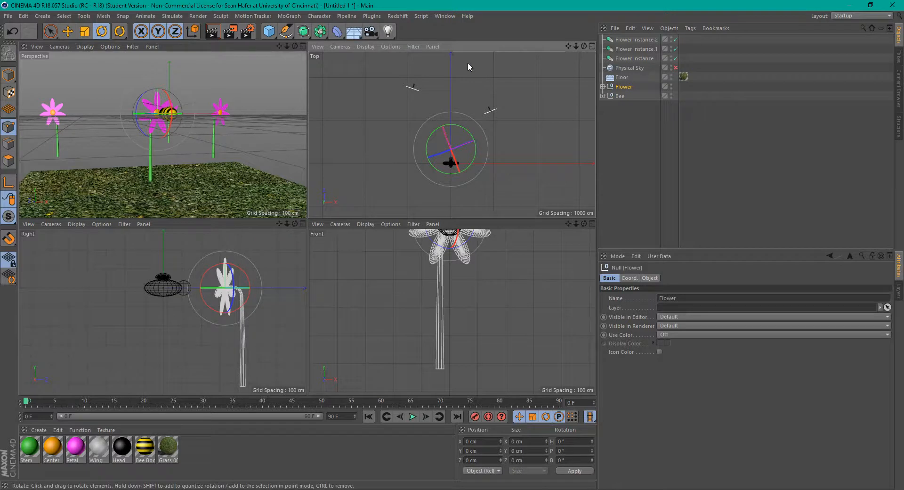
{"action": "key", "text": "ctrl+r"}
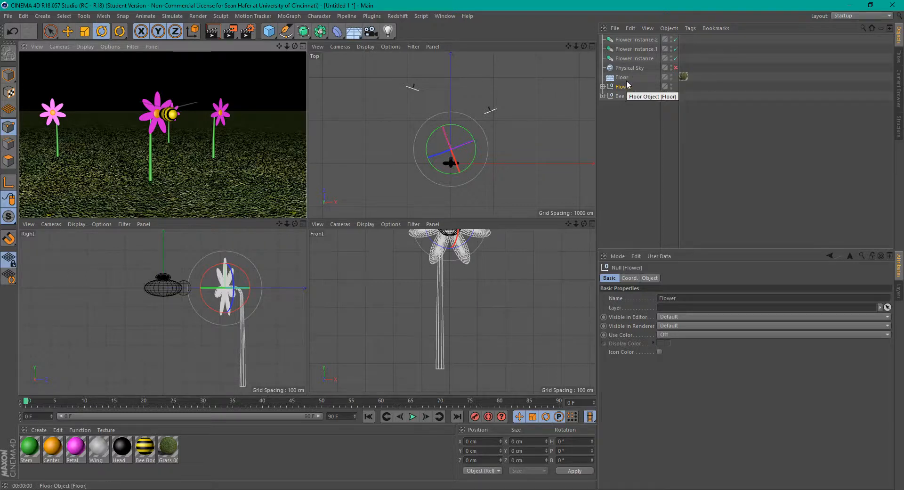
- Re-enable the Physical Sky and group it with the three flower instances and the Floor under a null named Scene
{"action": "left_click", "coordinate": [676, 67]}
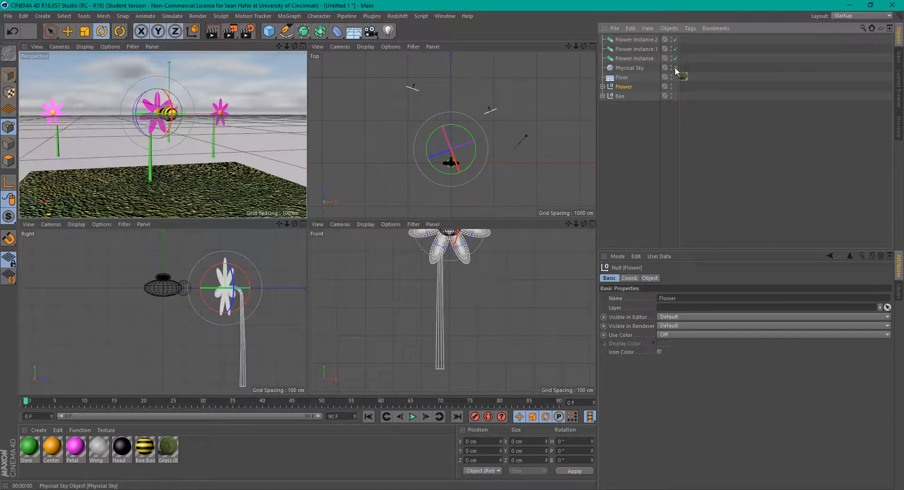
{"action": "left_click", "coordinate": [625, 80]}
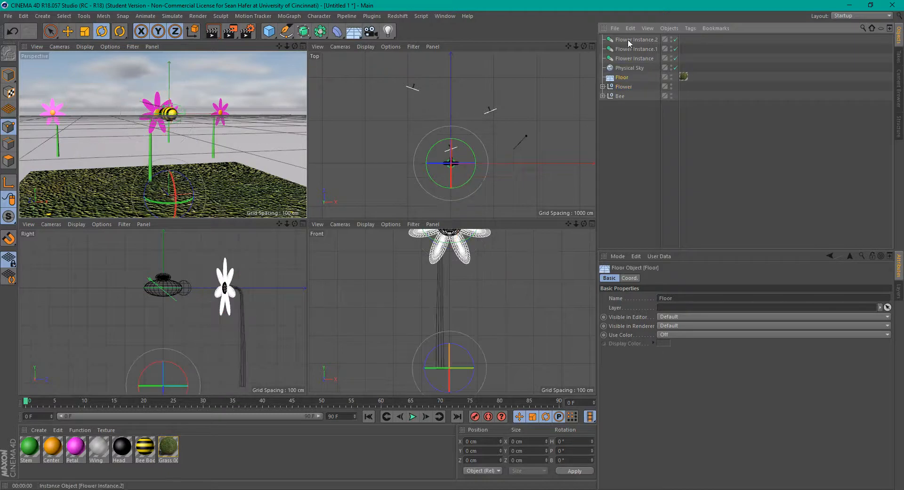
{"action": "left_click", "coordinate": [629, 38], "text": "shift"}
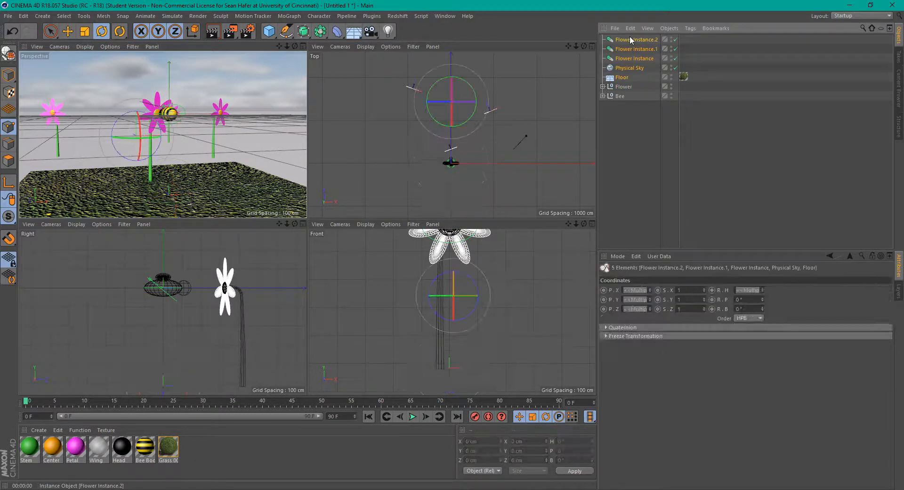
{"action": "right_click", "coordinate": [630, 38]}
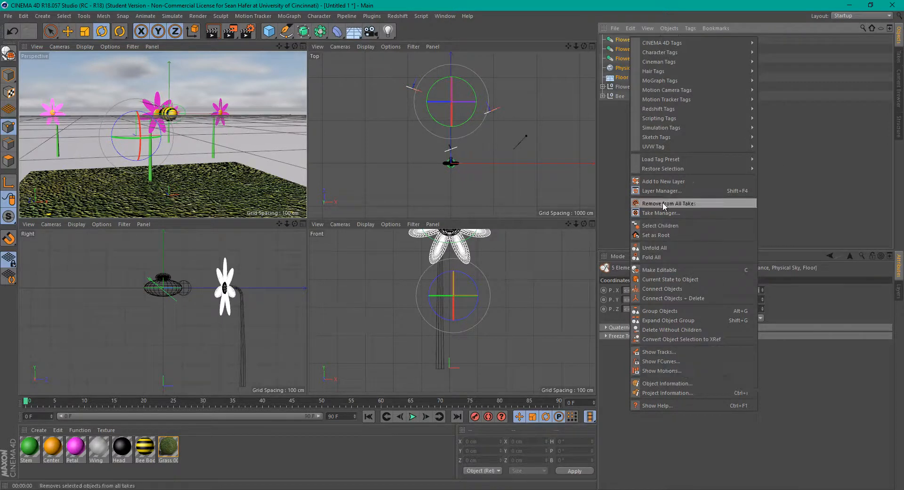
{"action": "left_click", "coordinate": [678, 311]}
{"action": "double_click", "coordinate": [622, 40]}
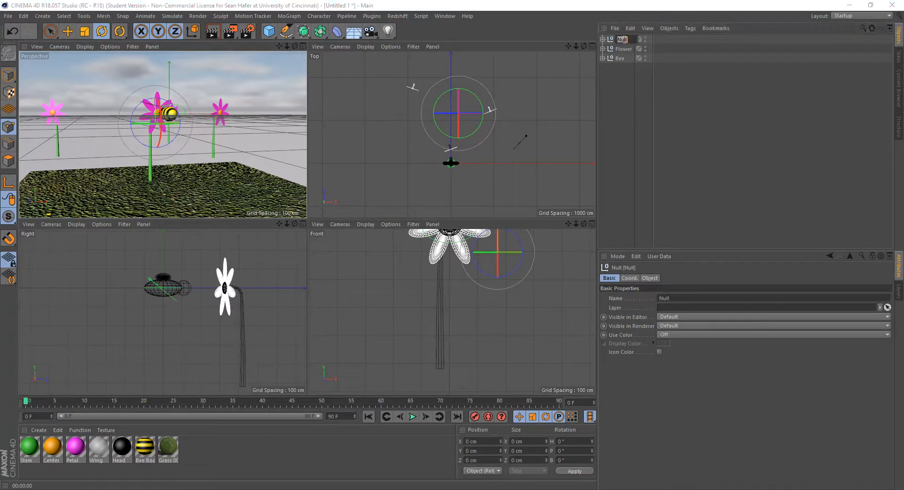
{"action": "type", "text": "Scene"}
{"action": "key", "text": "Return"}
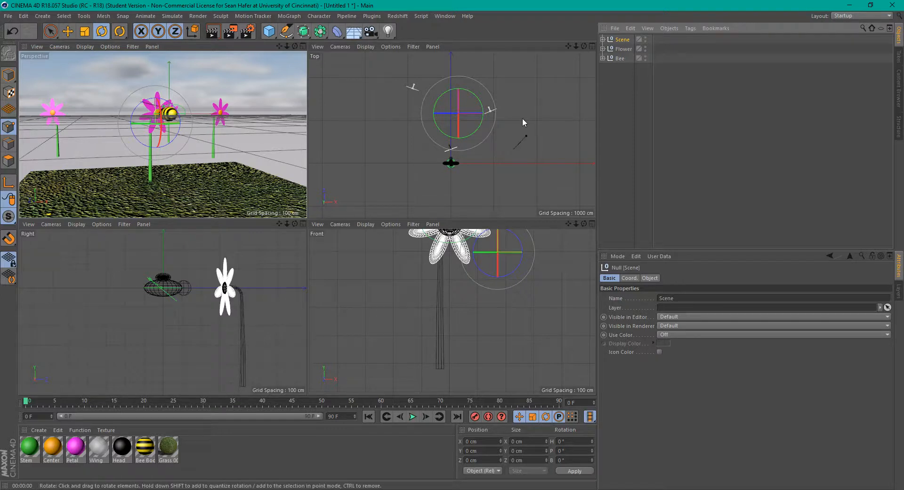
- Hide the Scene group in both the editor and the renderer
{"action": "left_click", "coordinate": [645, 39]}
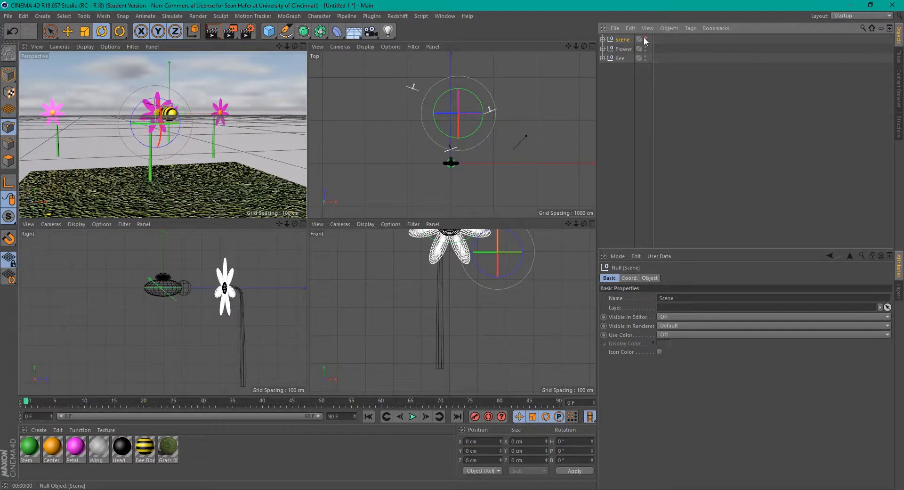
{"action": "left_click", "coordinate": [645, 38]}
{"action": "left_click", "coordinate": [646, 41]}
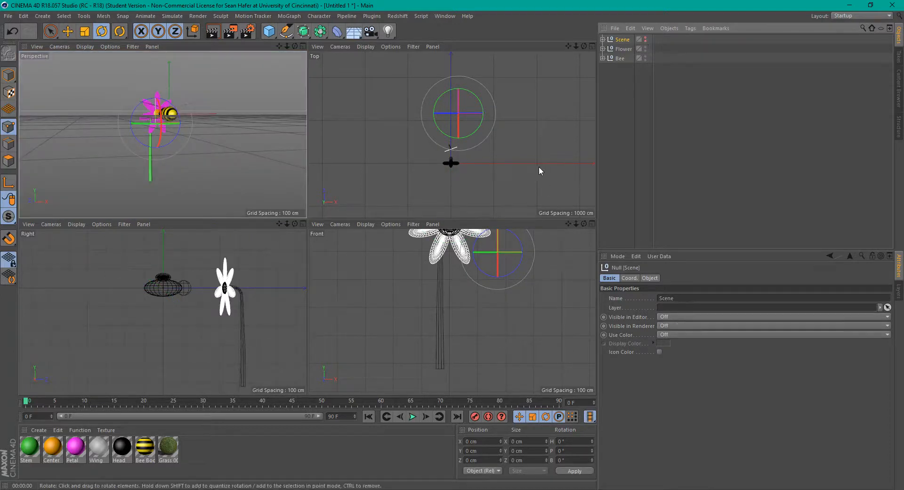
- Frame the bee in the Perspective view, expand the Bee hierarchy, and select its Wing in Model mode
{"action": "left_click", "coordinate": [619, 58]}
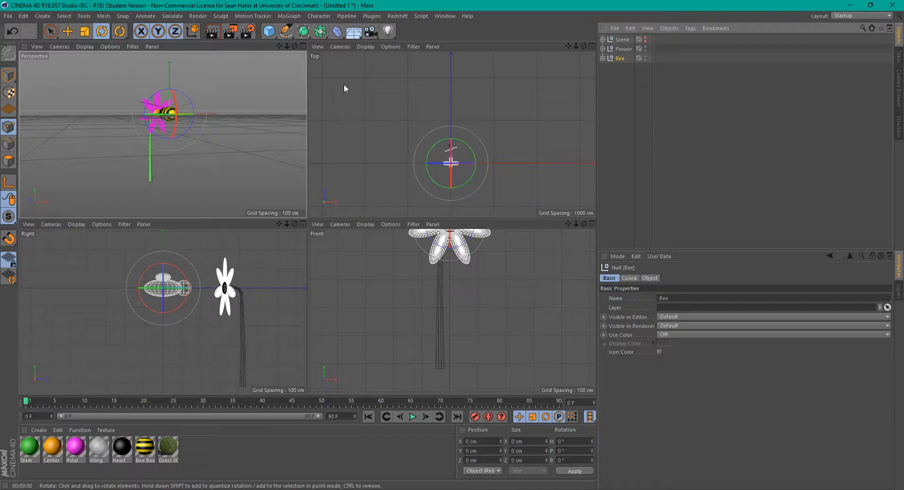
{"action": "left_click_drag", "start_coordinate": [294, 46], "coordinate": [313, 50]}
{"action": "right_click_drag", "start_coordinate": [279, 46], "coordinate": [330, 47]}
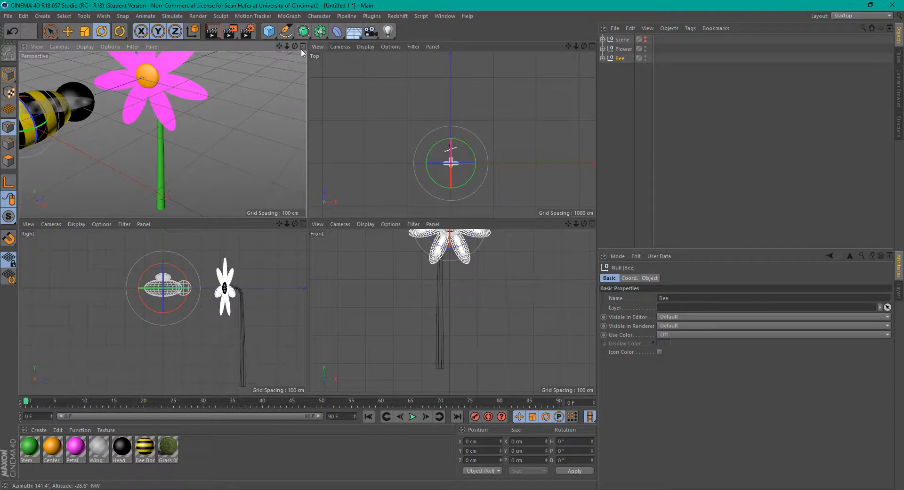
{"action": "mouse_move", "coordinate": [294, 47]}
{"action": "left_mouse_down"}
{"action": "mouse_move", "coordinate": [324, 49]}
{"action": "mouse_move", "coordinate": [302, 47]}
{"action": "left_mouse_up"}
{"action": "right_click_drag", "start_coordinate": [279, 46], "coordinate": [245, 46]}
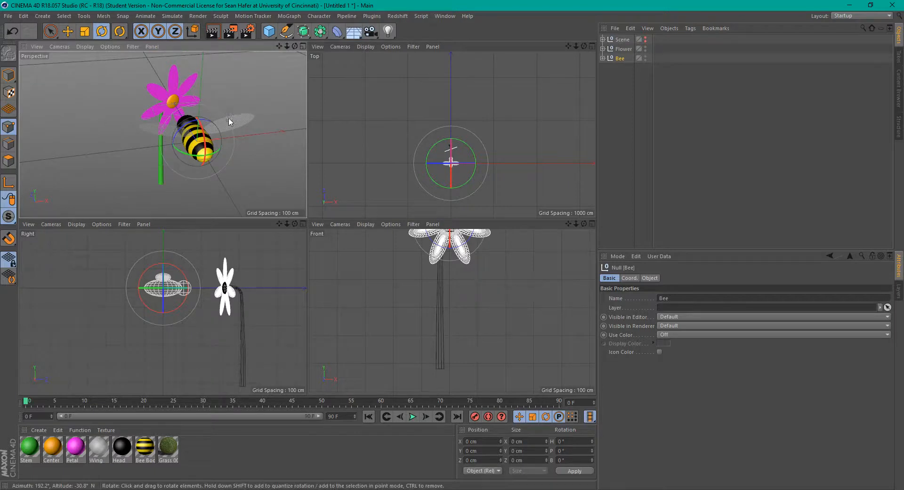
{"action": "left_click", "coordinate": [603, 57]}
{"action": "left_click", "coordinate": [633, 76]}
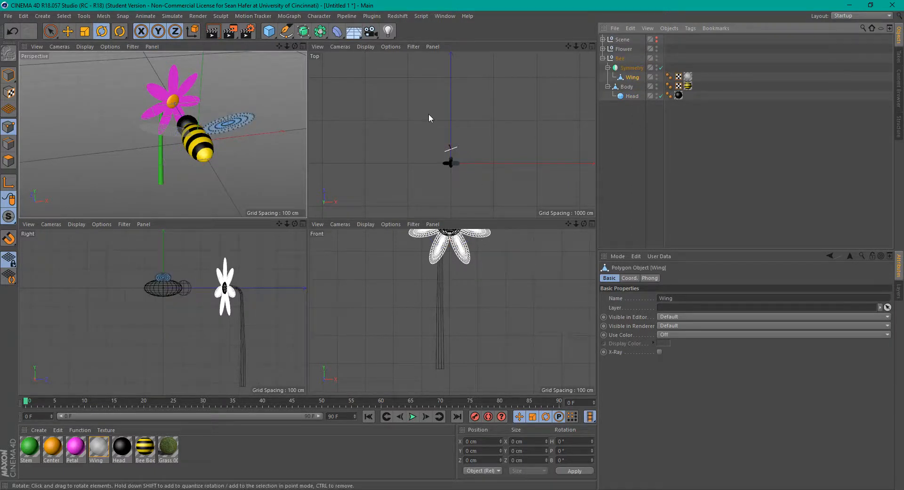
{"action": "left_click", "coordinate": [9, 75]}
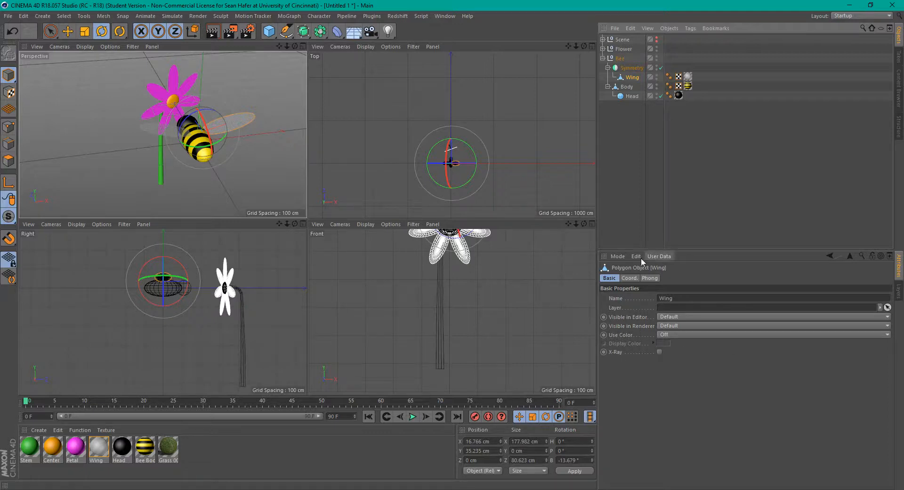
- Set the project's frame rate to 24 FPS and its maximum time to 120 frames
{"action": "left_click", "coordinate": [619, 256]}
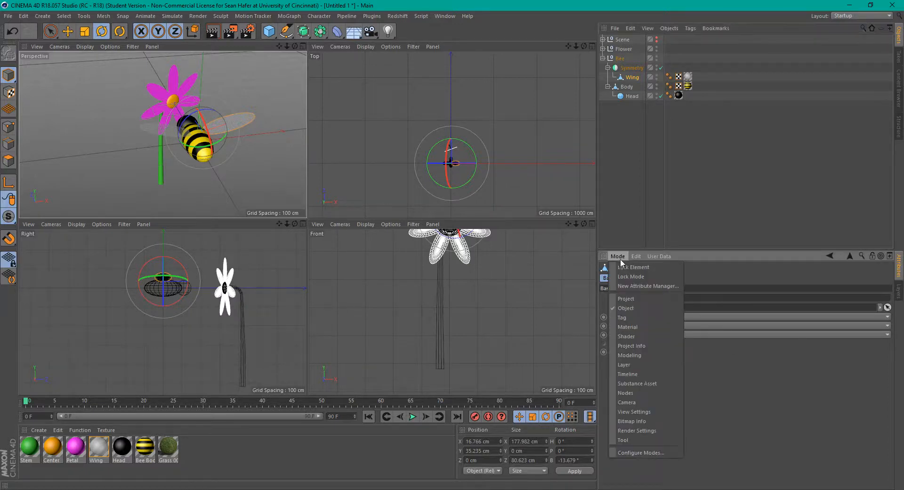
{"action": "left_click", "coordinate": [646, 299]}
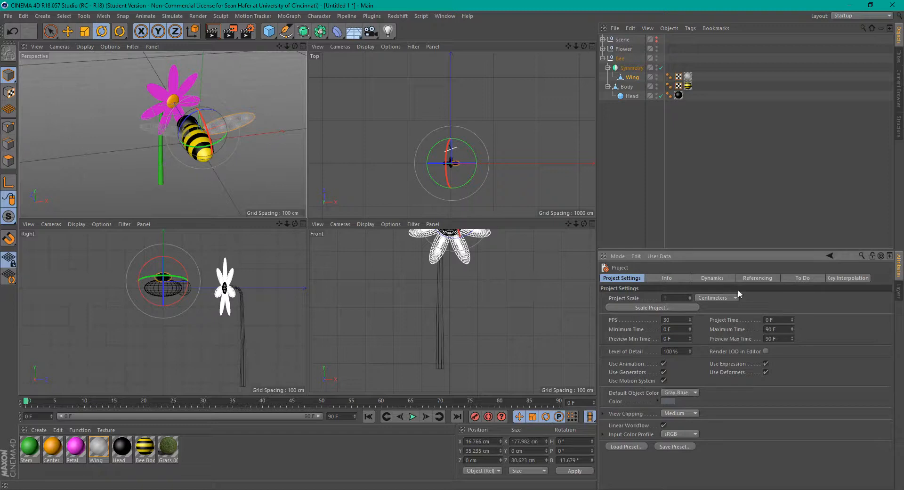
{"action": "left_click_drag", "start_coordinate": [677, 320], "coordinate": [616, 320]}
{"action": "type", "text": "24"}
{"action": "key", "text": "Return"}
{"action": "double_click", "coordinate": [781, 330]}
{"action": "type", "text": "5"}
{"action": "type", "text": "*2"}
{"action": "key", "text": "Return"}
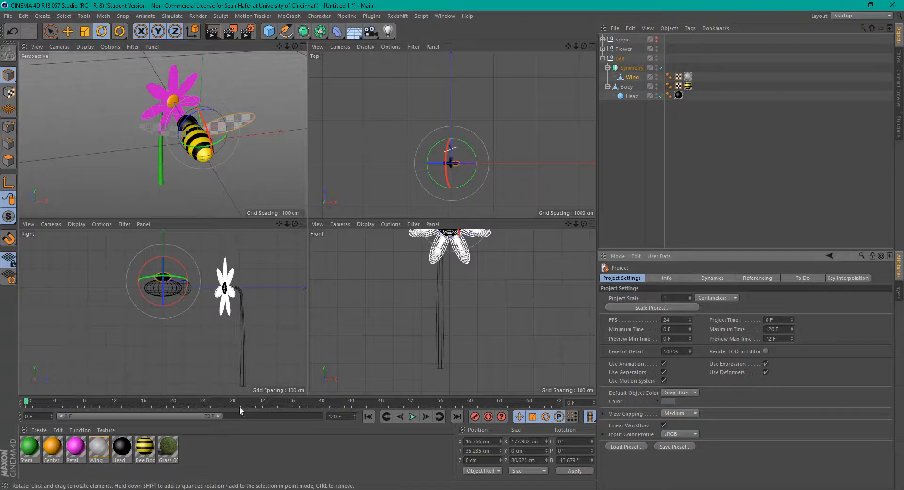
- Rotate the Wing upward to a bank of about -31.7°, record its rotation at frame 0, and go to frame 8
{"action": "left_click", "coordinate": [303, 47]}
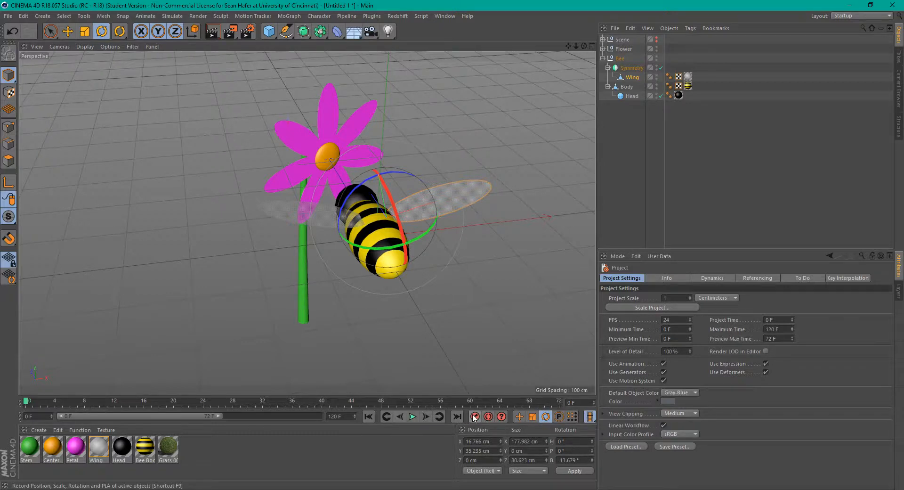
{"action": "left_click_drag", "start_coordinate": [364, 179], "coordinate": [349, 201]}
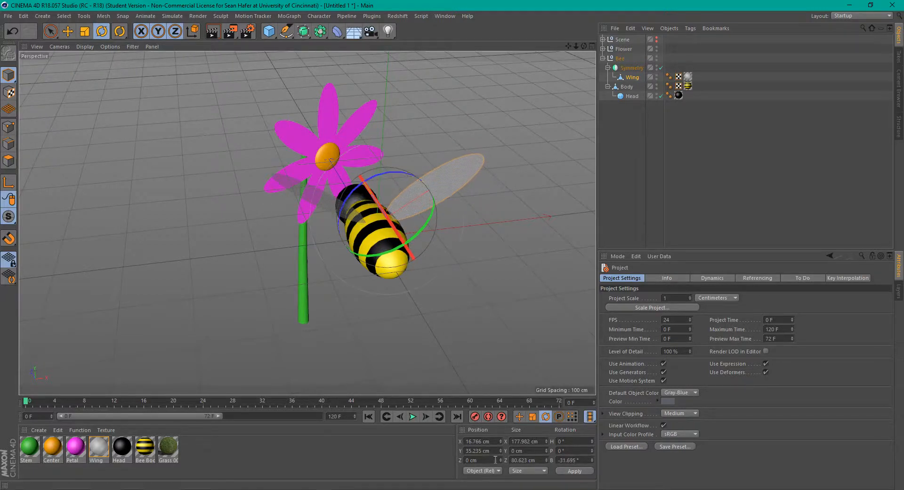
{"action": "left_click", "coordinate": [474, 414]}
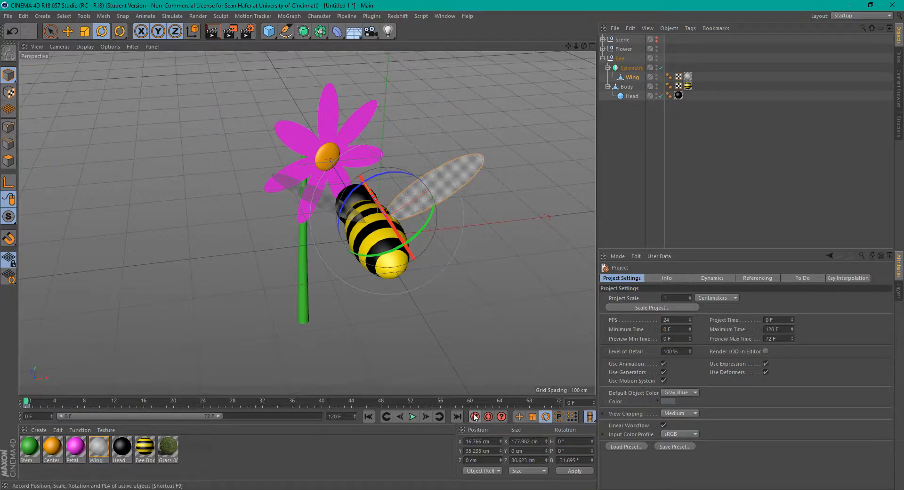
{"action": "left_click_drag", "start_coordinate": [27, 403], "coordinate": [81, 408]}
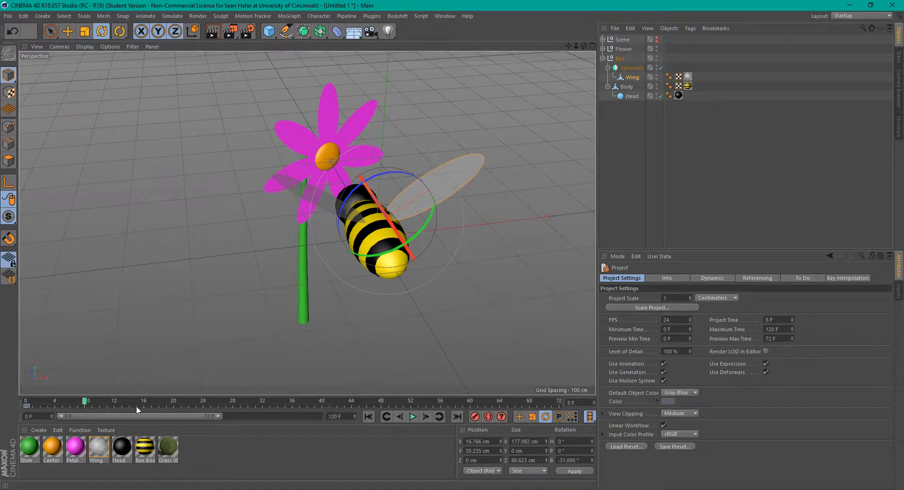
{"action": "left_click", "coordinate": [381, 176]}
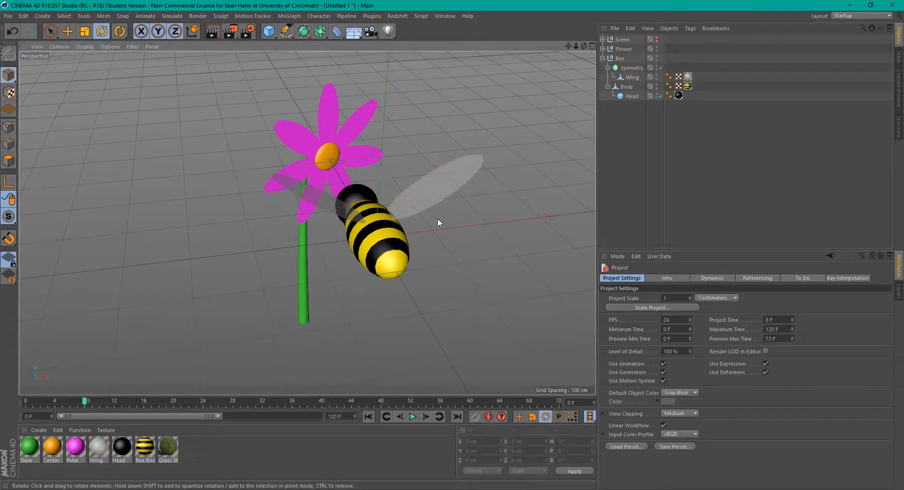
{"action": "left_click", "coordinate": [430, 199]}
{"action": "left_click_drag", "start_coordinate": [372, 201], "coordinate": [380, 203]}
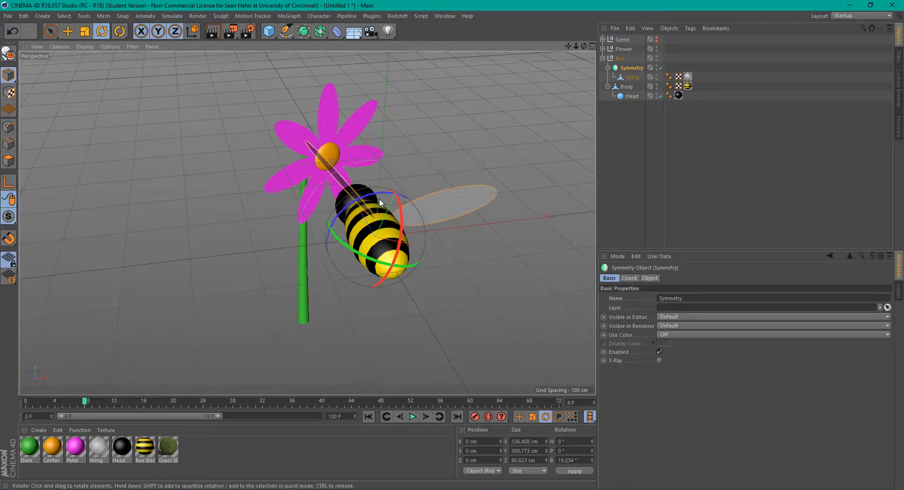
{"action": "key", "text": "ctrl+z"}
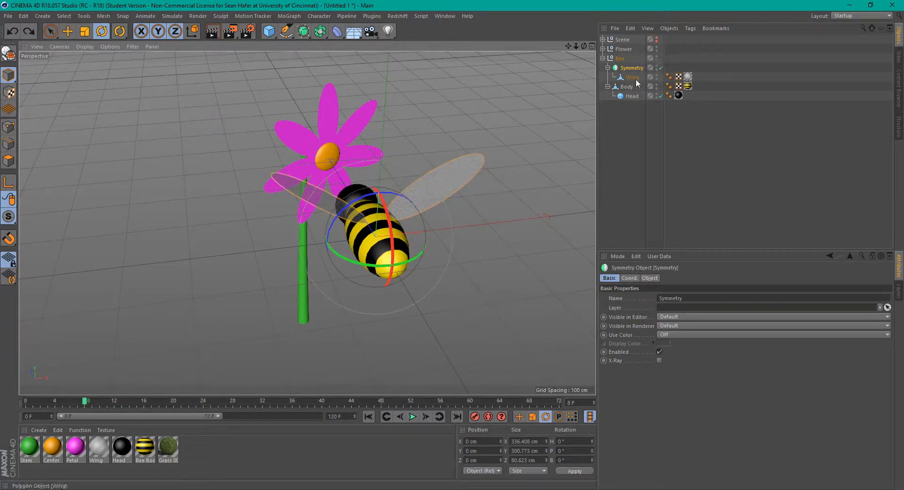
- Rotate the Wing downward to a bank of about 20.3° and record a rotation keyframe at frame 8
{"action": "left_click", "coordinate": [633, 77]}
{"action": "left_click_drag", "start_coordinate": [378, 178], "coordinate": [415, 186]}
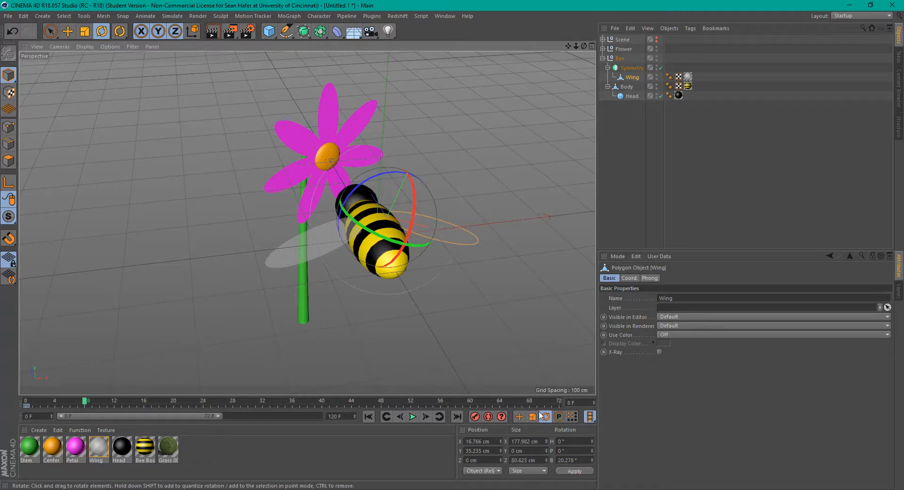
{"action": "left_click", "coordinate": [474, 417]}
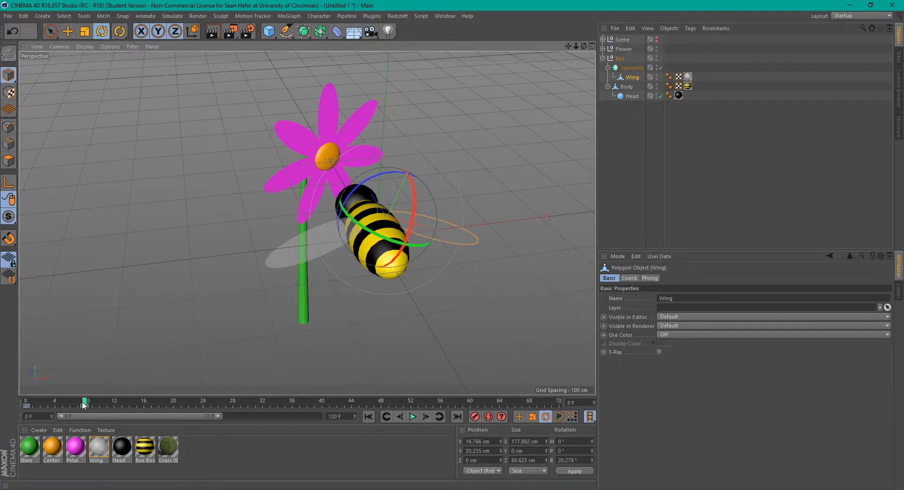
- Copy the Wing's frame 0 keyframe to frame 14 and play back the flap, returning to the first frame
{"action": "mouse_move", "coordinate": [81, 404]}
{"action": "left_mouse_down"}
{"action": "mouse_move", "coordinate": [21, 405]}
{"action": "mouse_move", "coordinate": [89, 406]}
{"action": "left_mouse_up"}
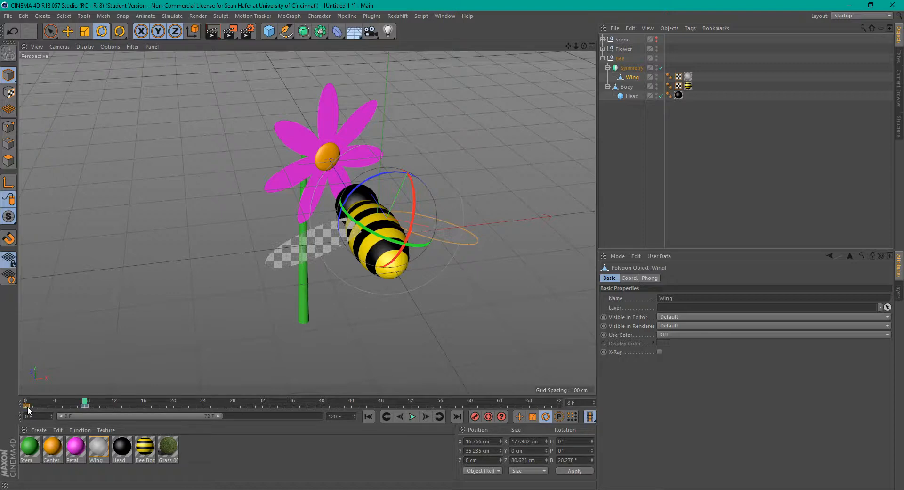
{"action": "left_click_drag", "start_coordinate": [28, 406], "coordinate": [36, 406]}
{"action": "left_click_drag", "start_coordinate": [96, 414], "coordinate": [128, 414]}
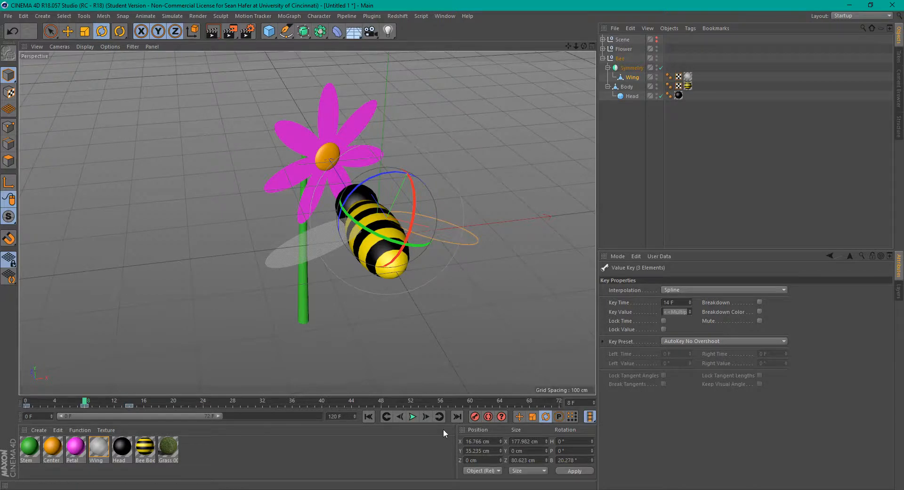
{"action": "left_click", "coordinate": [413, 417]}
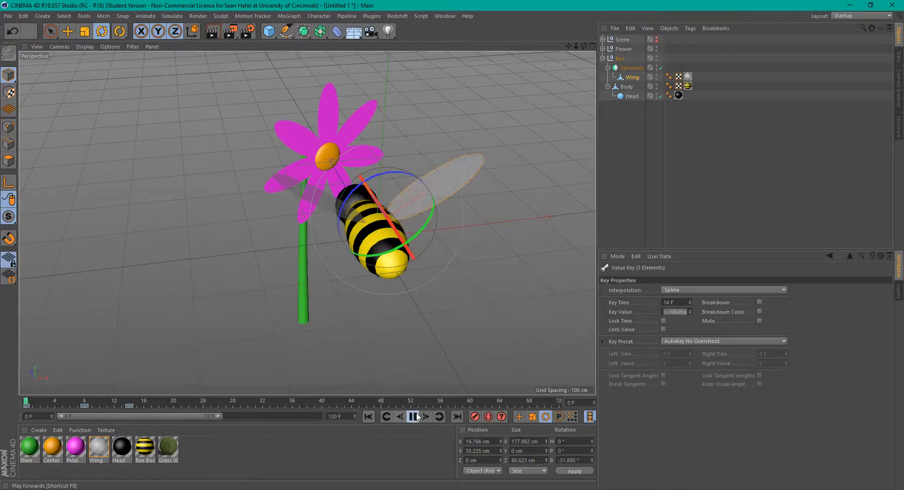
{"action": "left_click", "coordinate": [414, 416]}
{"action": "left_click", "coordinate": [370, 417]}
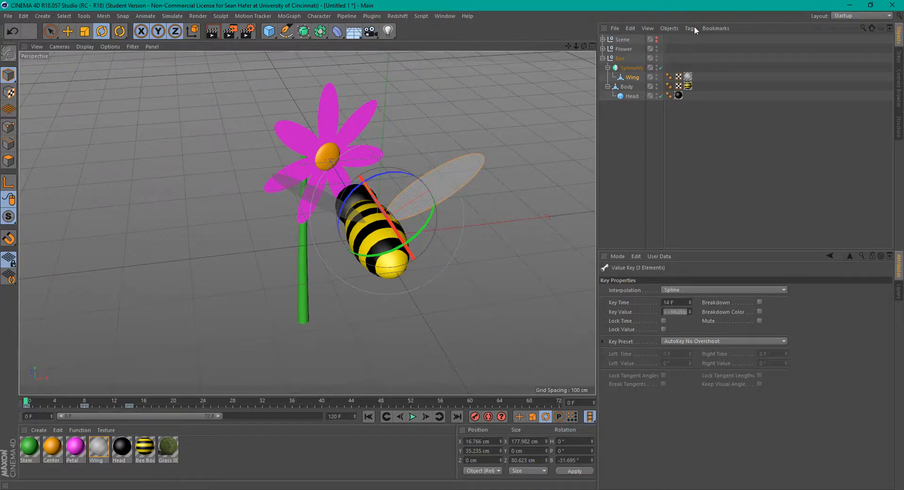
- Switch the interface to the Animate layout
{"action": "left_click", "coordinate": [444, 16]}
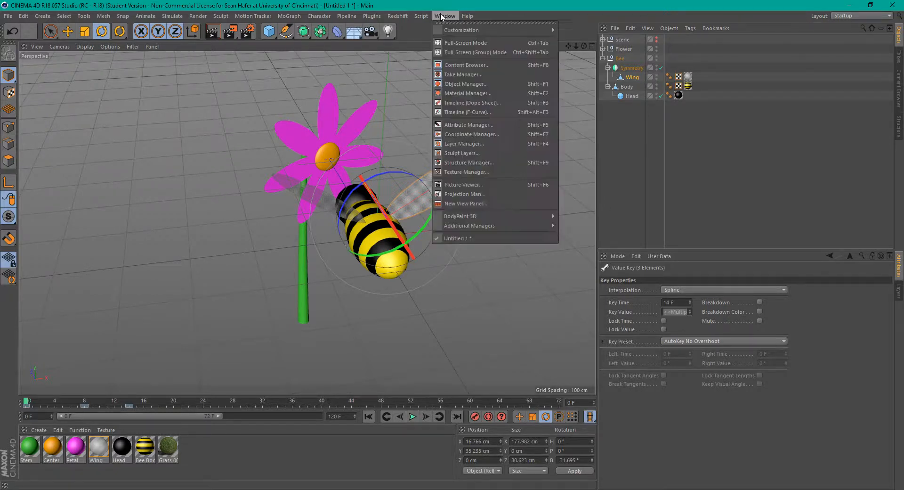
{"action": "left_click", "coordinate": [718, 159]}
{"action": "left_click", "coordinate": [861, 16]}
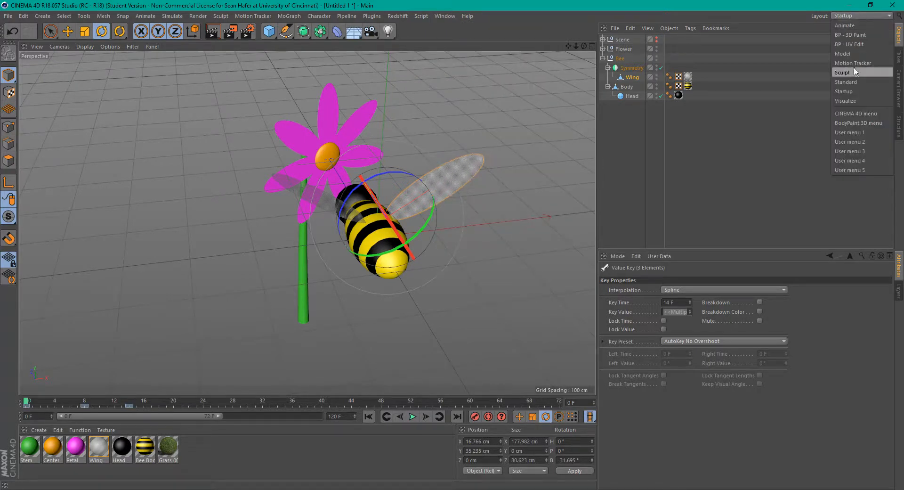
{"action": "left_click", "coordinate": [866, 24]}
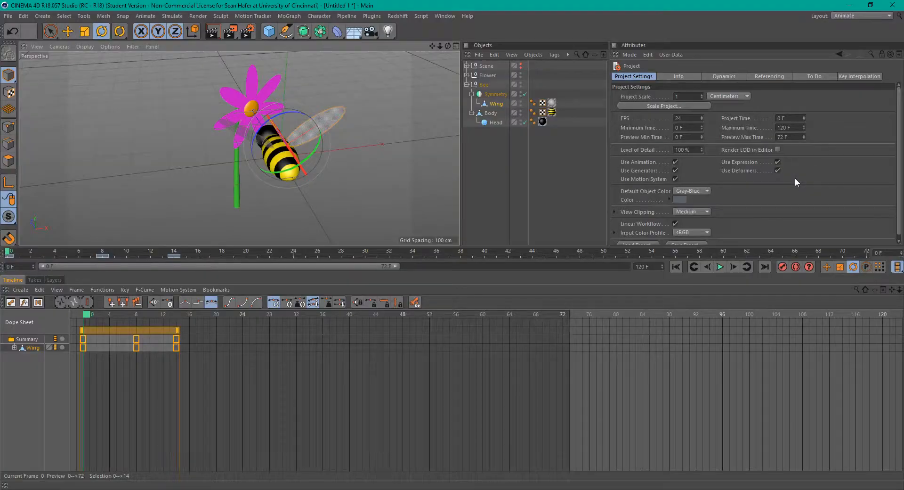
- Set the Wing's rotation tracks to Repeat after the last key with 50 repetitions, and play the animation
{"action": "left_click", "coordinate": [31, 348]}
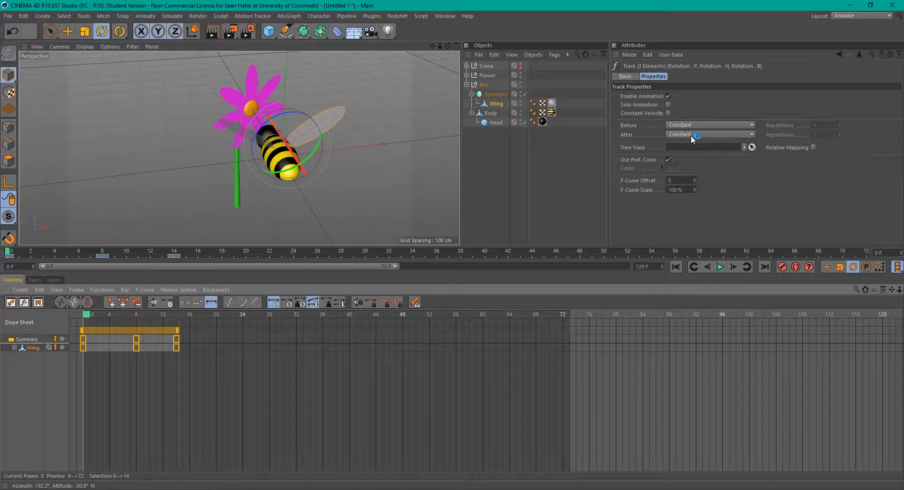
{"action": "left_click", "coordinate": [709, 134]}
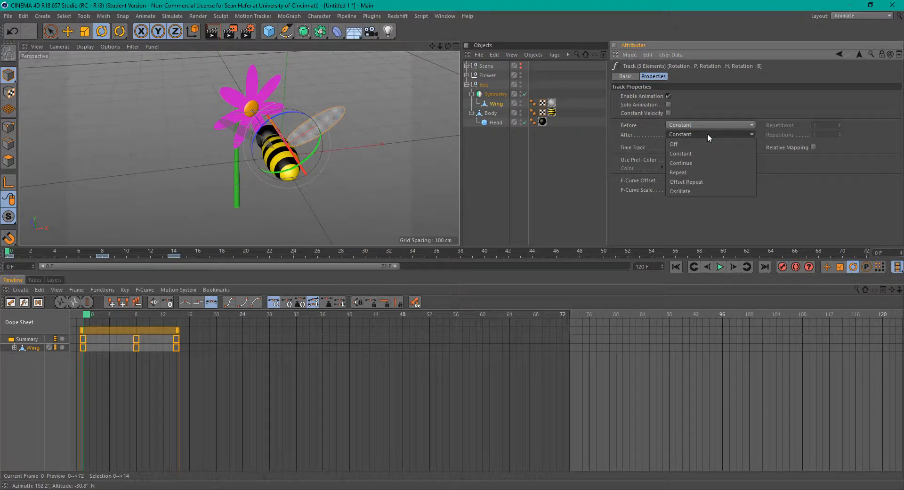
{"action": "left_click", "coordinate": [709, 173]}
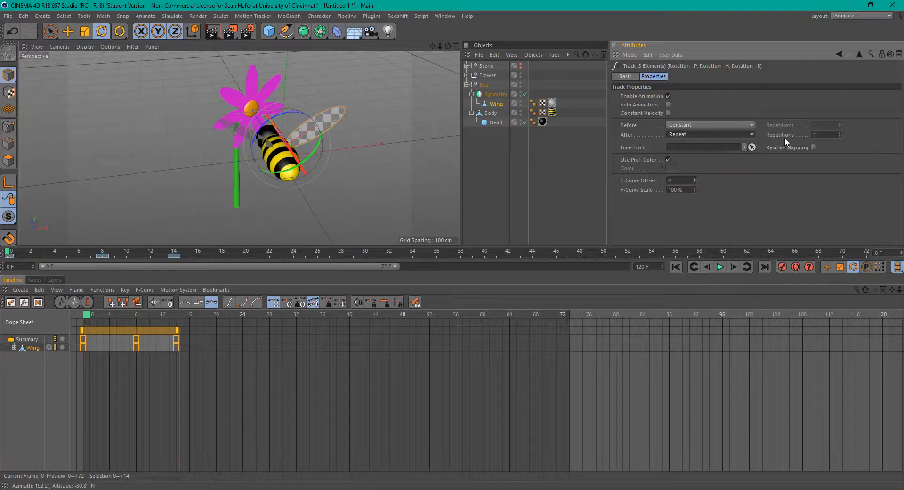
{"action": "left_click_drag", "start_coordinate": [835, 134], "coordinate": [771, 142]}
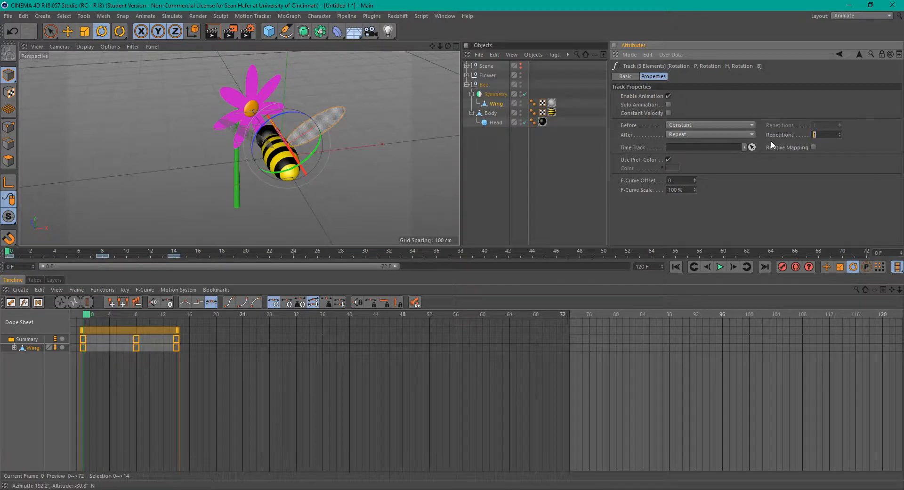
{"action": "type", "text": "50"}
{"action": "left_click", "coordinate": [720, 267]}
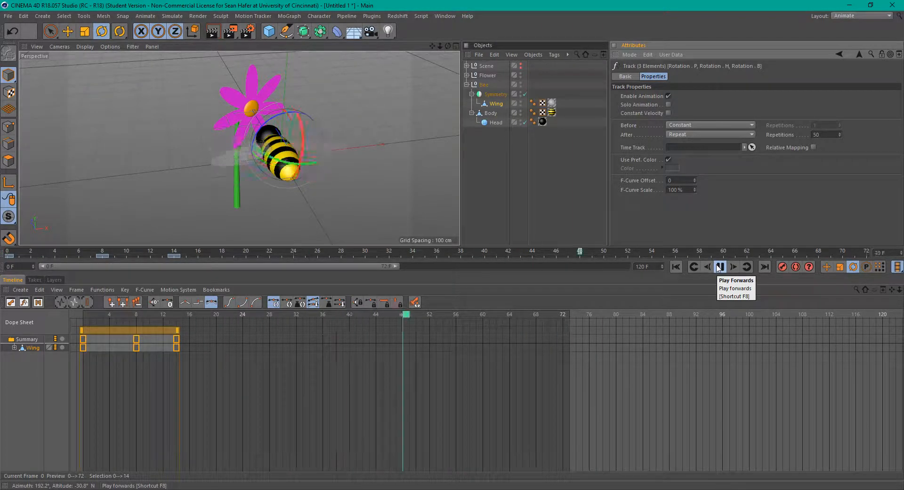
{"action": "left_click", "coordinate": [719, 266]}
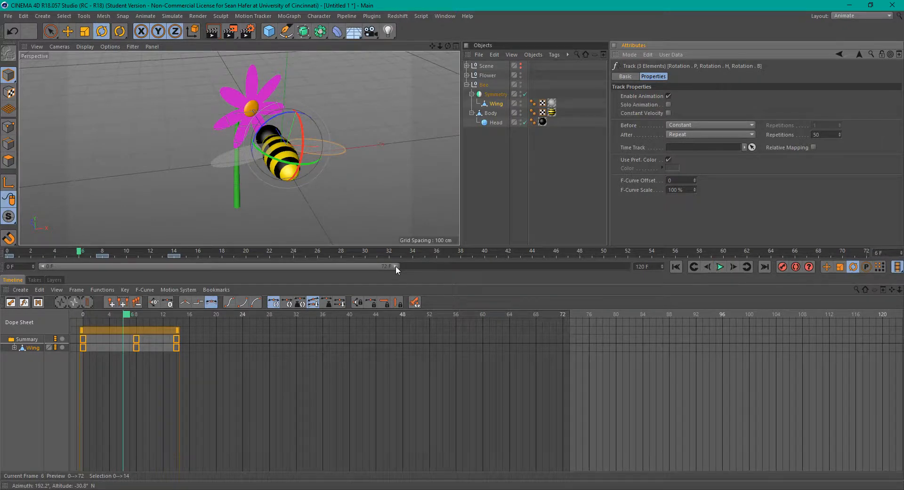
- Extend the preview range to frame 120, play the full animation, and return to the first frame
{"action": "left_click_drag", "start_coordinate": [395, 266], "coordinate": [660, 280]}
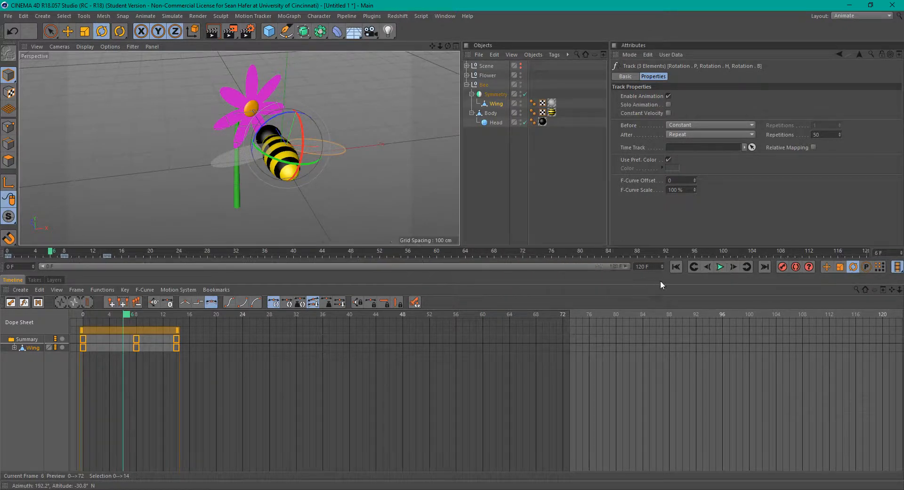
{"action": "left_click", "coordinate": [719, 266]}
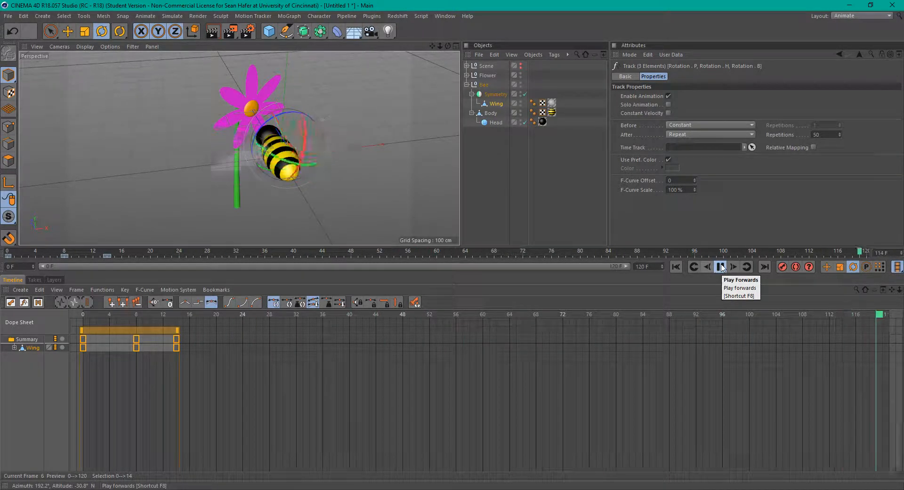
{"action": "left_click", "coordinate": [676, 267]}
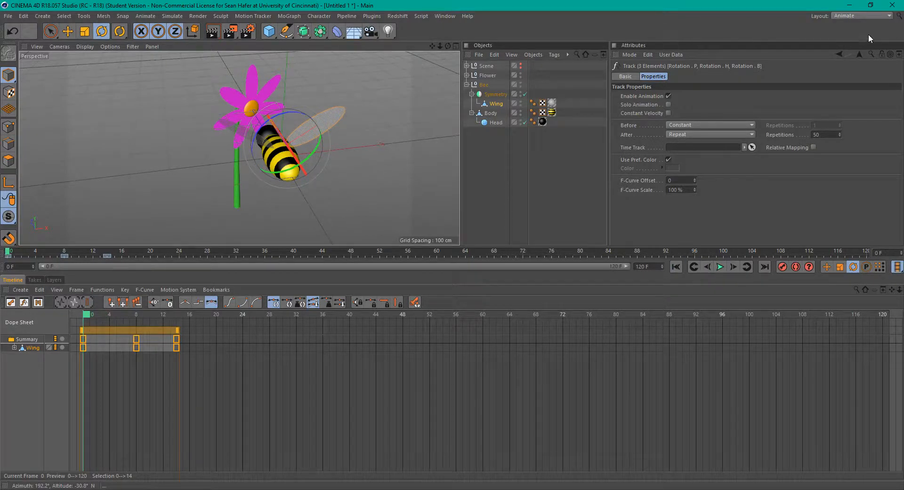
- Return to the Standard layout and, in the object hierarchy, collapse the Bee group and expand the Flower group
{"action": "left_click", "coordinate": [889, 16]}
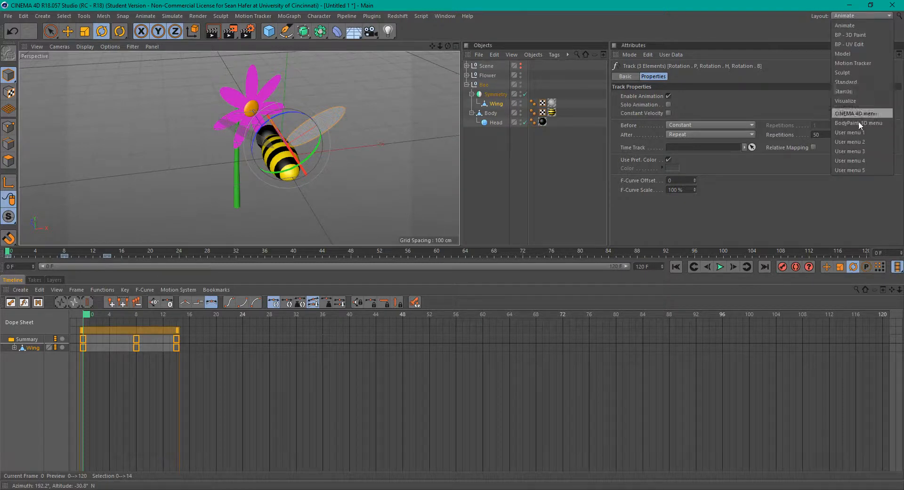
{"action": "left_click", "coordinate": [868, 81]}
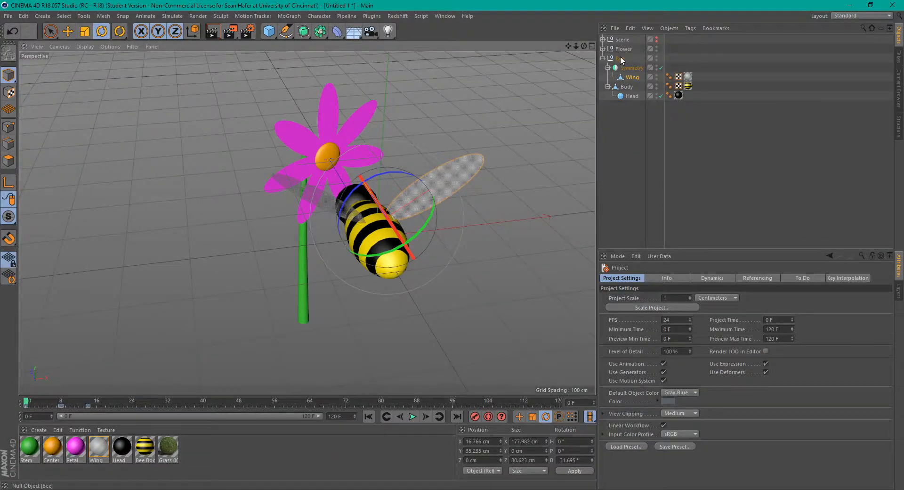
{"action": "left_click", "coordinate": [603, 58]}
{"action": "left_click", "coordinate": [603, 48]}
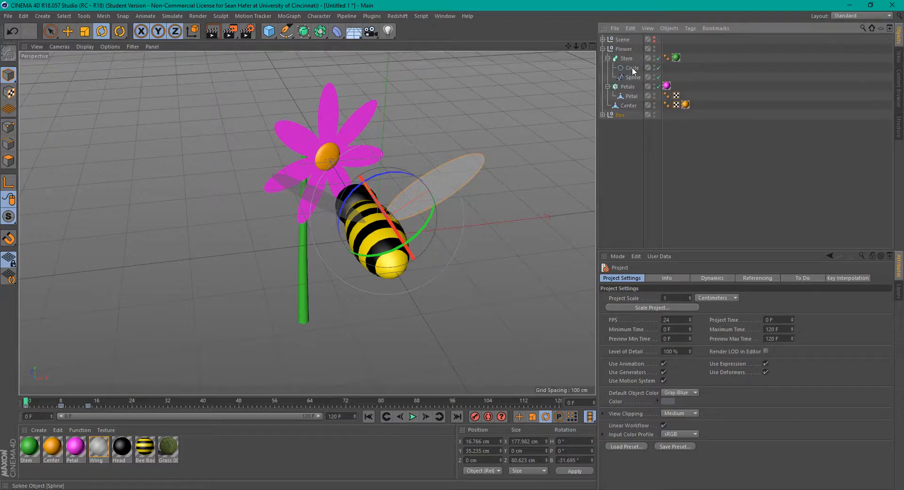
- Keyframe the Petals cloner's rotation from frame 0 to a bank of 240° at frame 120, and play the animation
{"action": "left_click", "coordinate": [628, 87]}
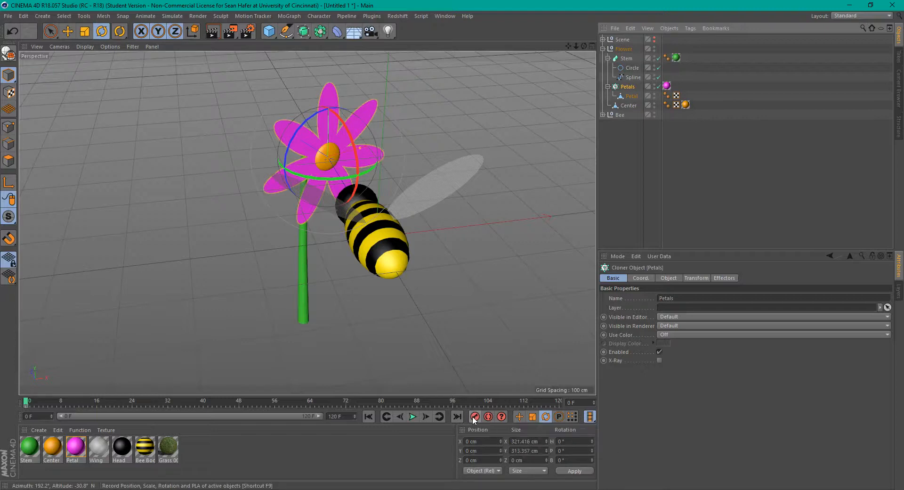
{"action": "left_click_drag", "start_coordinate": [355, 401], "coordinate": [631, 398]}
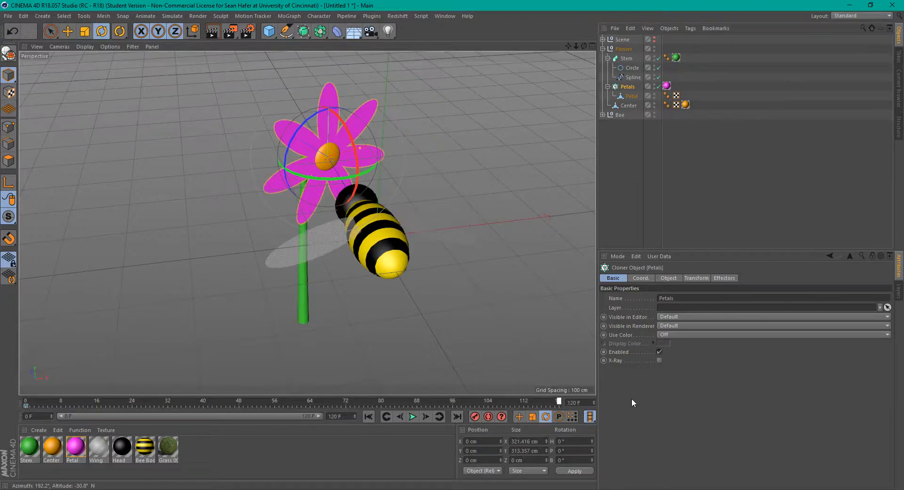
{"action": "left_click_drag", "start_coordinate": [301, 127], "coordinate": [285, 286]}
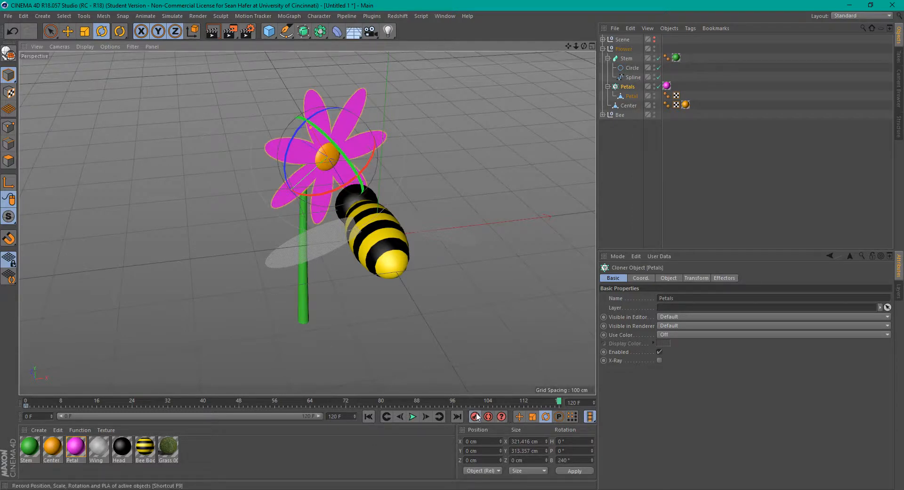
{"action": "left_click", "coordinate": [386, 416]}
{"action": "left_click", "coordinate": [413, 417]}
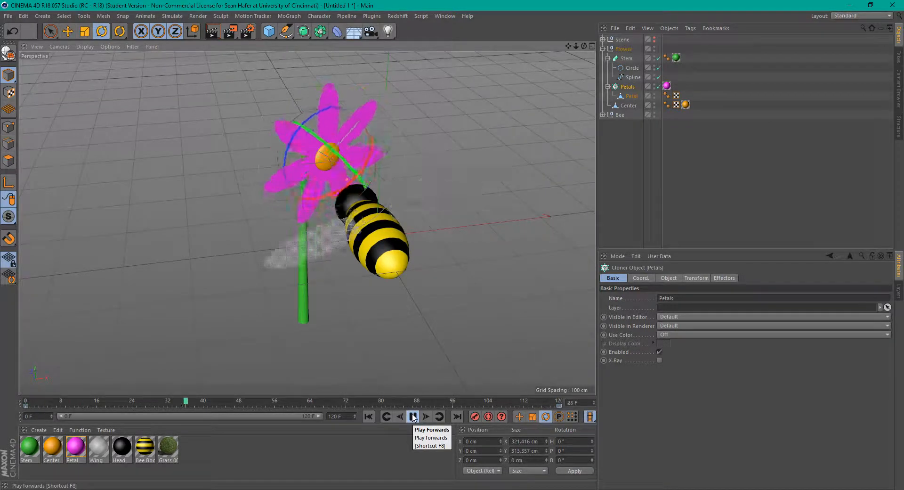
- Collapse the Flower group, make the Scene group visible in the viewport, and render a wide view of the whole scene
{"action": "left_click", "coordinate": [601, 50]}
{"action": "left_click", "coordinate": [602, 49]}
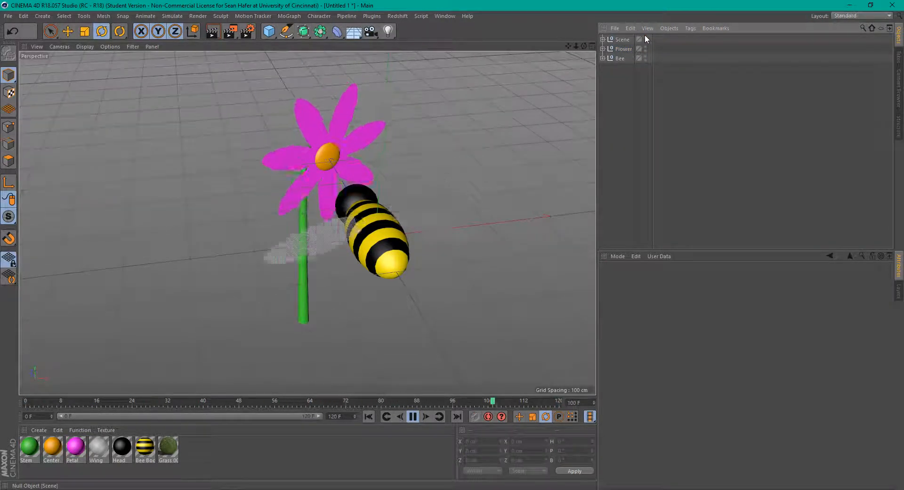
{"action": "left_click", "coordinate": [645, 38]}
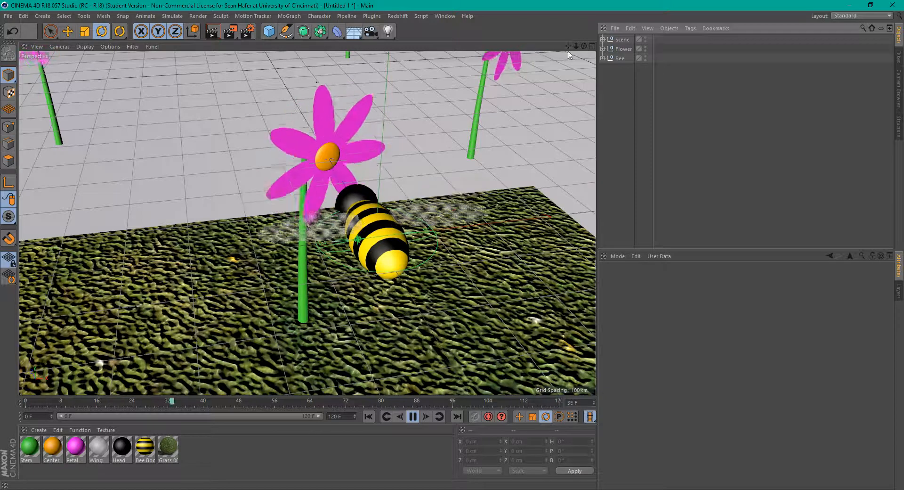
{"action": "right_click_drag", "start_coordinate": [568, 46], "coordinate": [518, 46]}
{"action": "left_click_drag", "start_coordinate": [584, 46], "coordinate": [556, 61]}
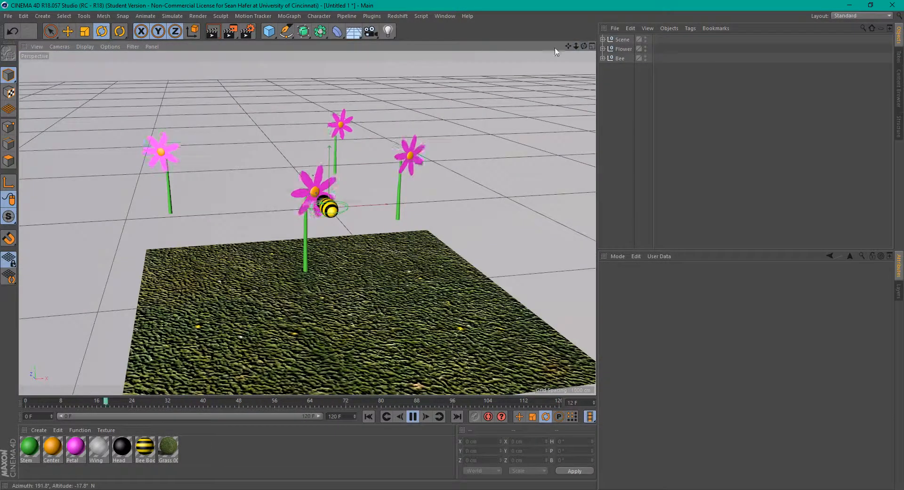
{"action": "left_click", "coordinate": [212, 32]}
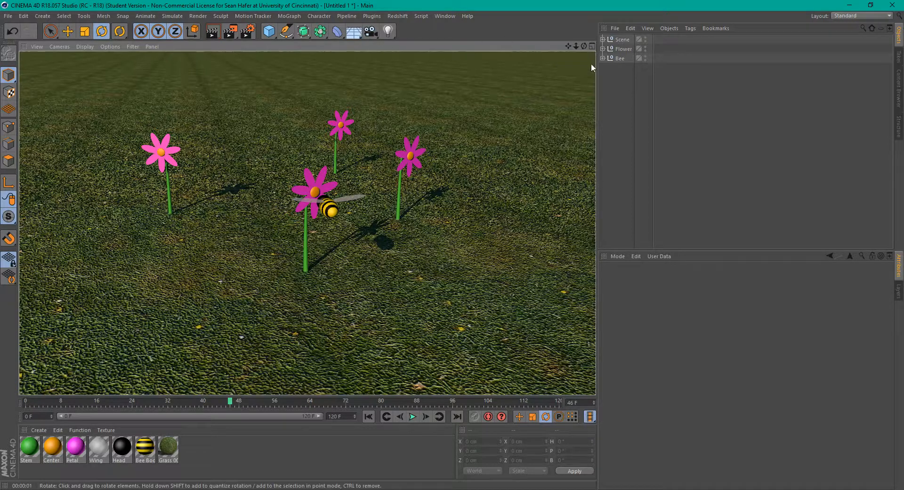
- Activate the Pen tool with the B-Spline type and maximize the Top view
{"action": "left_click_drag", "start_coordinate": [584, 46], "coordinate": [547, 79]}
{"action": "left_click", "coordinate": [592, 46]}
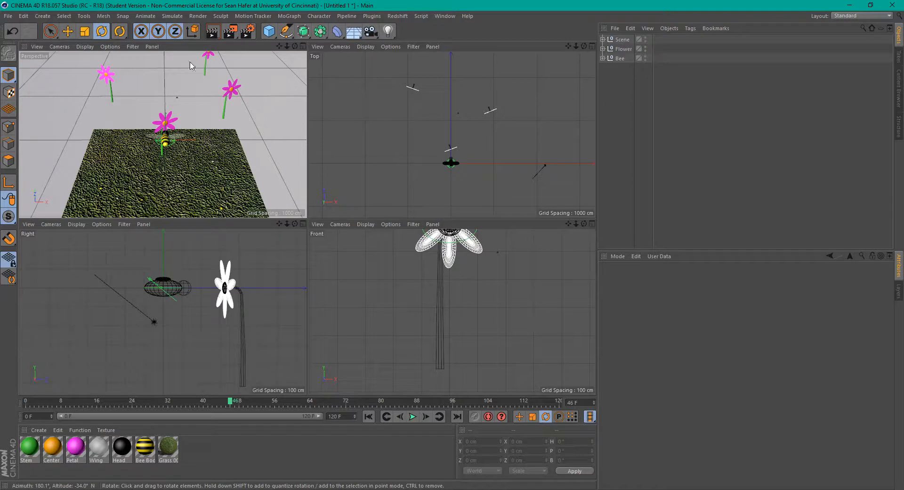
{"action": "left_click", "coordinate": [286, 31]}
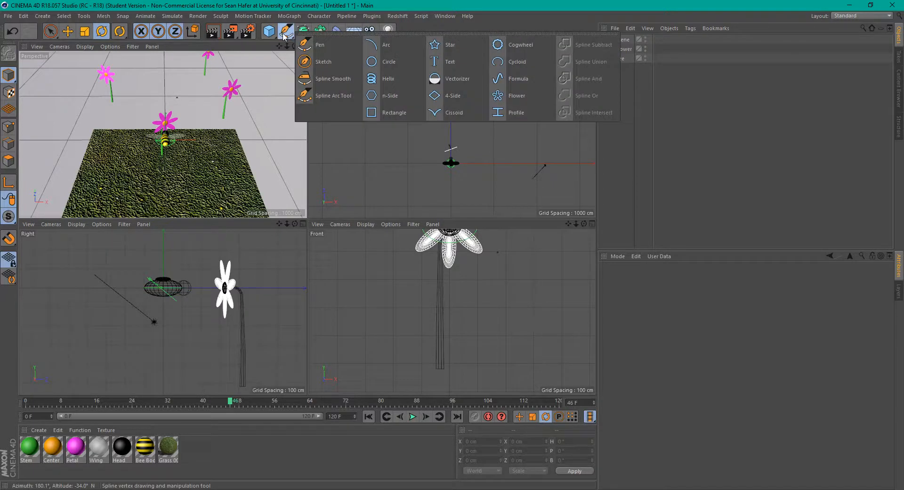
{"action": "left_click", "coordinate": [306, 47]}
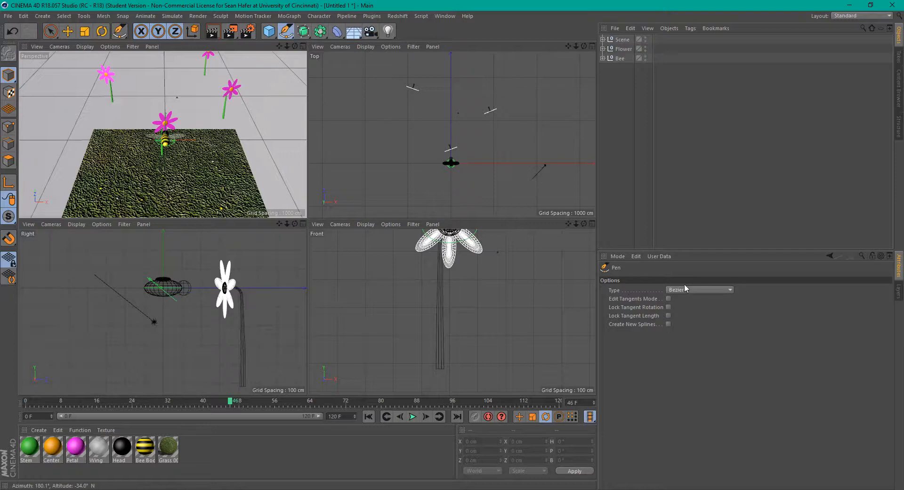
{"action": "left_click", "coordinate": [701, 289]}
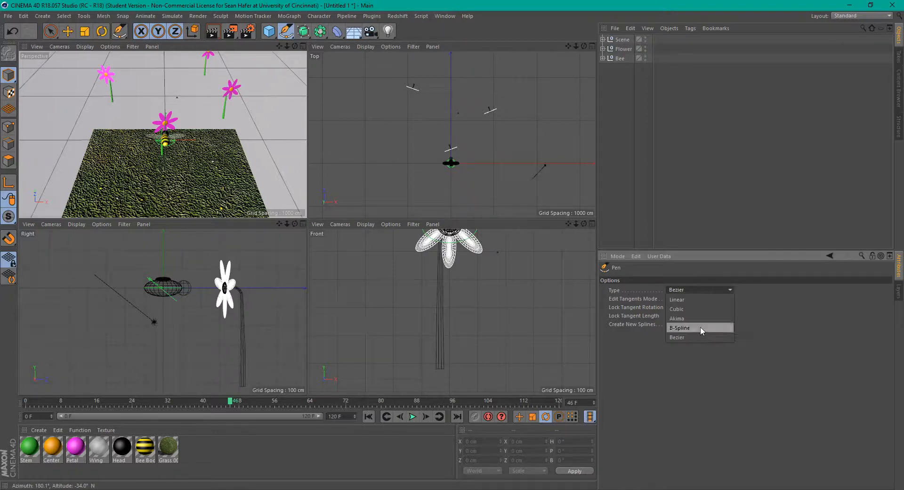
{"action": "left_click", "coordinate": [700, 327]}
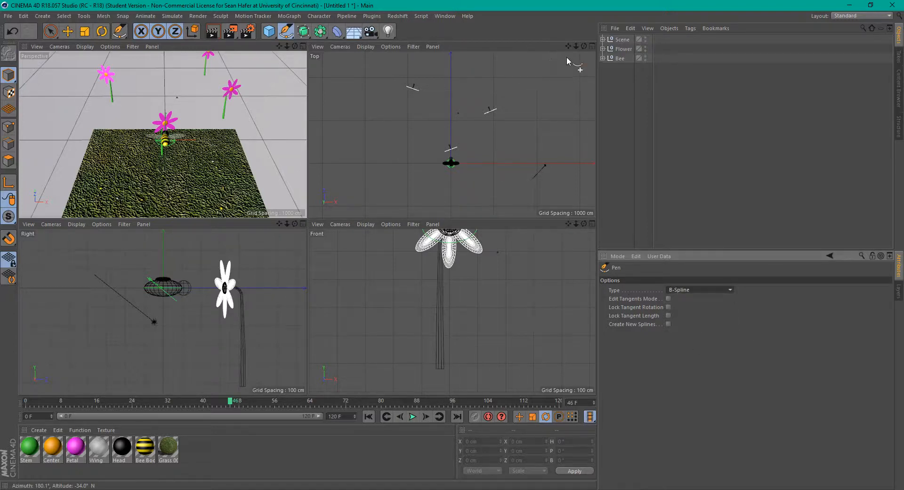
{"action": "left_click", "coordinate": [592, 46]}
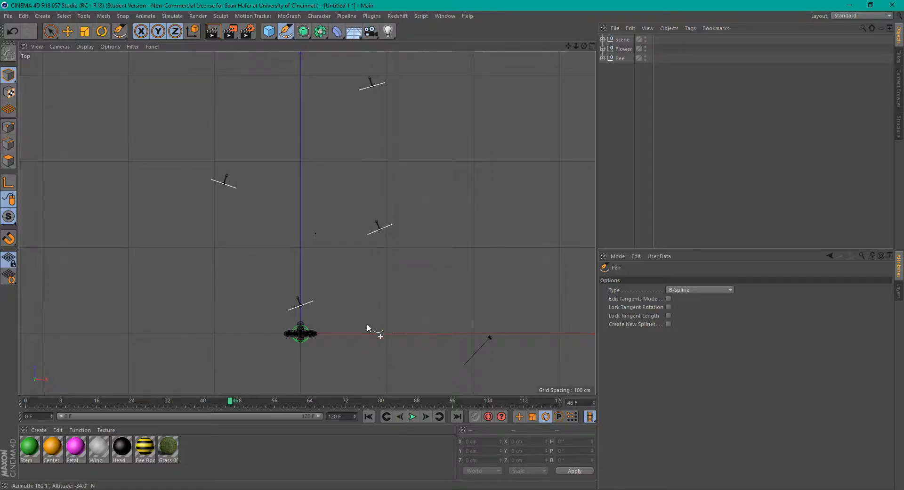
- Draw an open B-spline from in front of the bee, winding around the two right-hand flowers, looping around the left flower, and returning to the front
{"action": "left_click", "coordinate": [327, 369]}
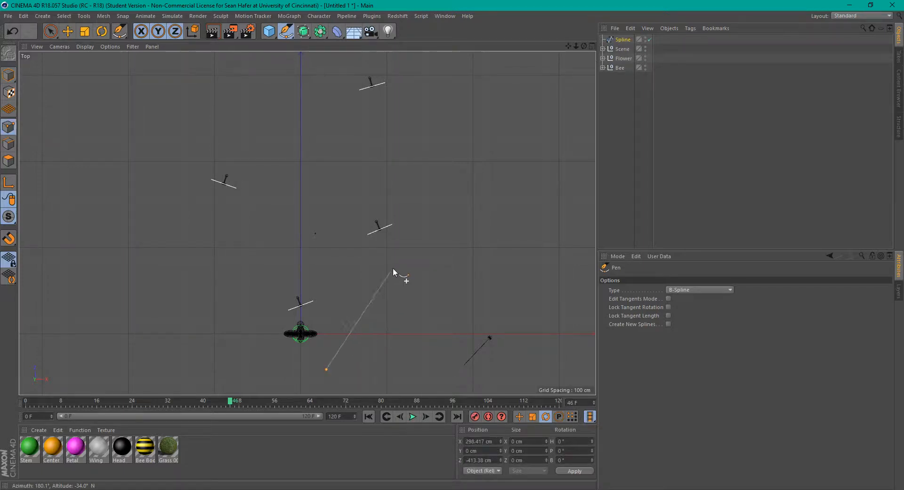
{"action": "left_click", "coordinate": [352, 271]}
{"action": "left_click", "coordinate": [431, 238]}
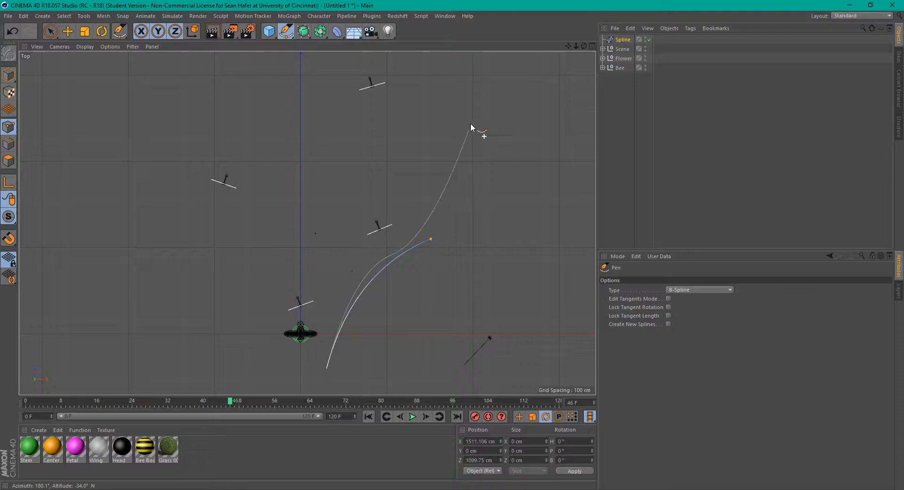
{"action": "left_click", "coordinate": [474, 106]}
{"action": "left_click", "coordinate": [391, 99]}
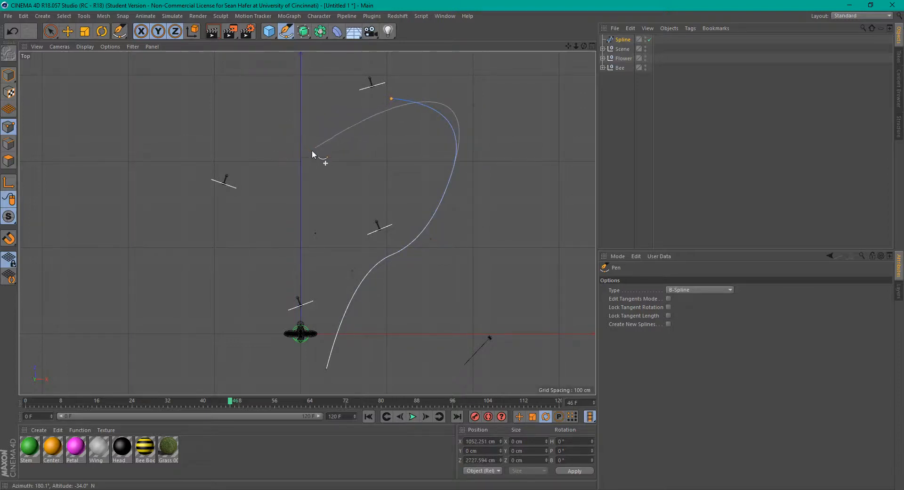
{"action": "left_click", "coordinate": [303, 167]}
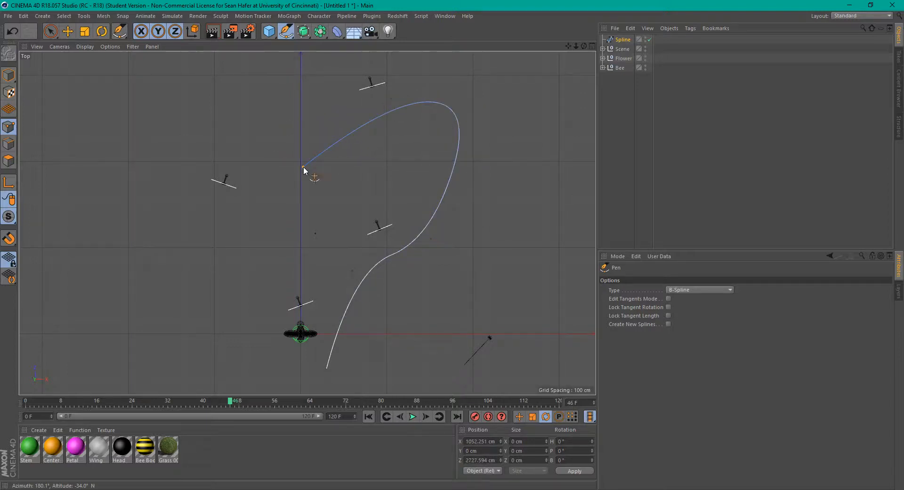
{"action": "left_click", "coordinate": [259, 269]}
{"action": "left_click", "coordinate": [180, 221]}
{"action": "left_click", "coordinate": [197, 140]}
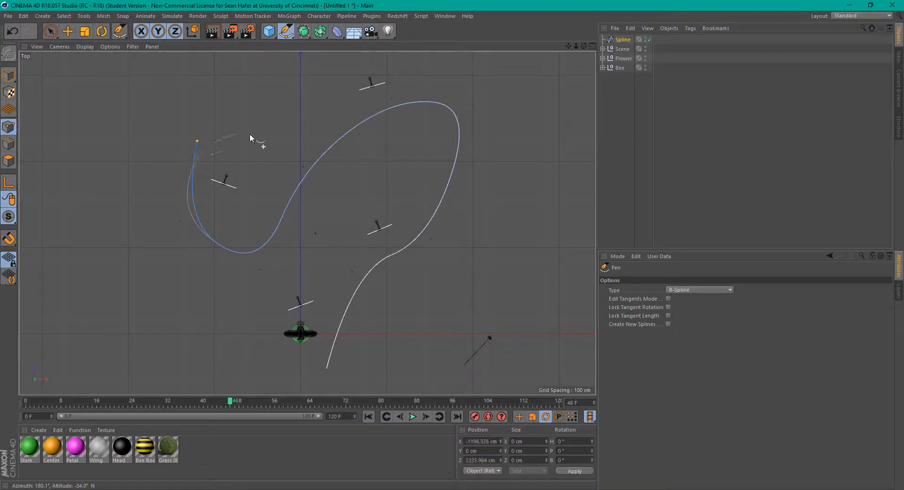
{"action": "left_click", "coordinate": [289, 160]}
{"action": "left_click", "coordinate": [275, 274]}
{"action": "left_click", "coordinate": [214, 331]}
{"action": "left_click", "coordinate": [235, 376]}
{"action": "key", "text": "Escape"}
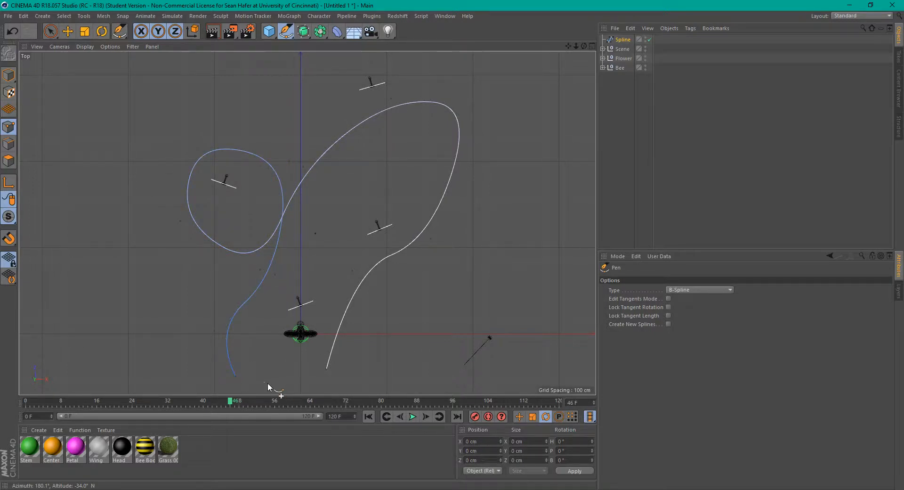
- Vary the flight path's height by raising its right bend point and lowering the points near the front right and back flowers
{"action": "left_click", "coordinate": [592, 45]}
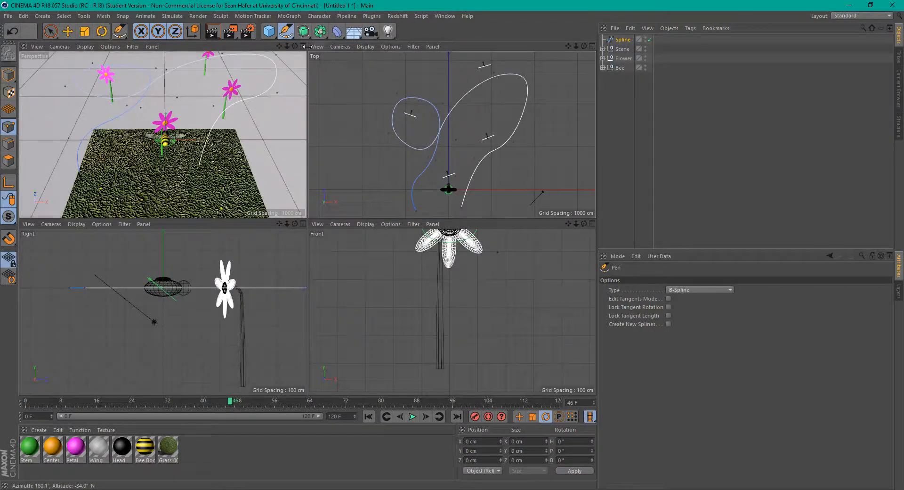
{"action": "mouse_move", "coordinate": [295, 46]}
{"action": "left_mouse_down"}
{"action": "mouse_move", "coordinate": [291, 60]}
{"action": "mouse_move", "coordinate": [277, 60]}
{"action": "mouse_move", "coordinate": [295, 59]}
{"action": "left_mouse_up"}
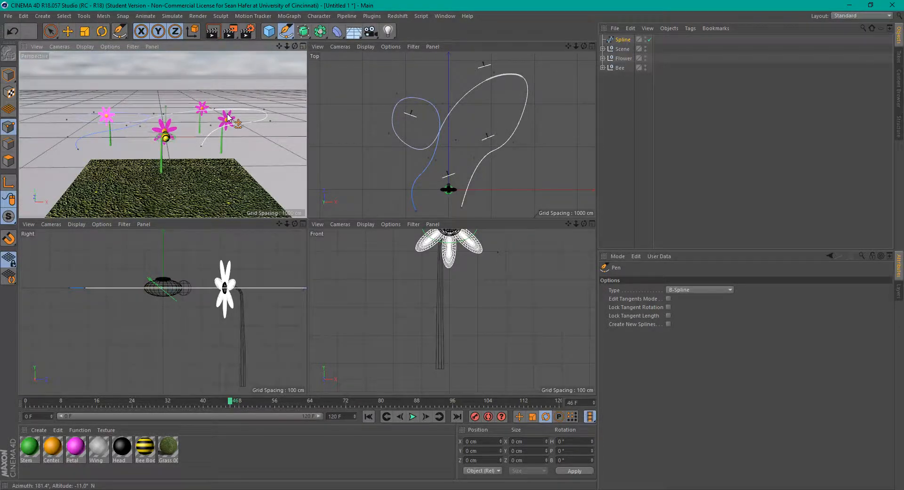
{"action": "left_click_drag", "start_coordinate": [295, 46], "coordinate": [292, 59]}
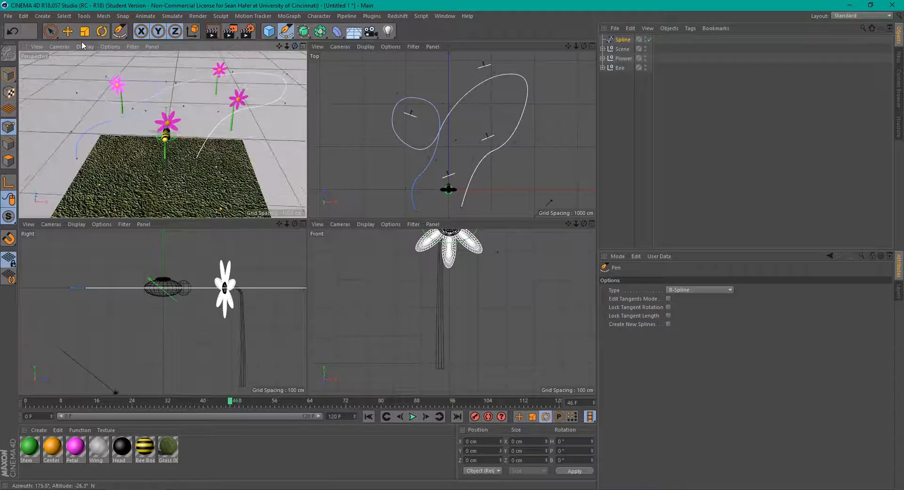
{"action": "left_click", "coordinate": [69, 32]}
{"action": "left_click_drag", "start_coordinate": [284, 101], "coordinate": [283, 97]}
{"action": "left_click", "coordinate": [255, 112]}
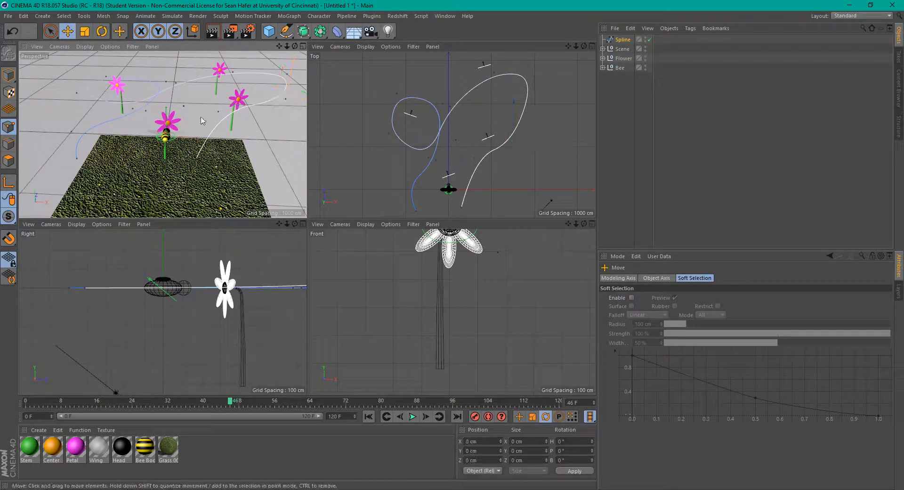
{"action": "left_click", "coordinate": [218, 111]}
{"action": "left_click_drag", "start_coordinate": [220, 73], "coordinate": [223, 79]}
{"action": "left_click", "coordinate": [228, 63]}
{"action": "left_click_drag", "start_coordinate": [230, 64], "coordinate": [231, 70]}
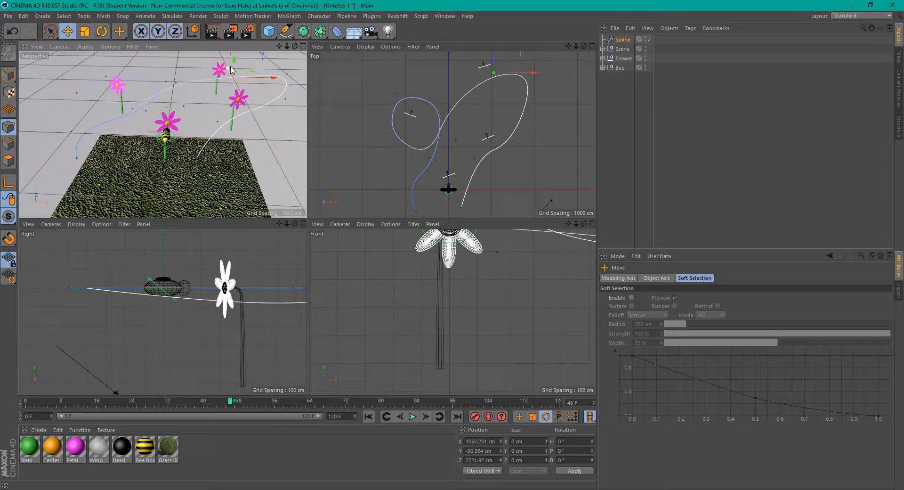
- Move three control points of the spline outward in the Top view to widen the loop around the left flower
{"action": "left_click", "coordinate": [379, 140]}
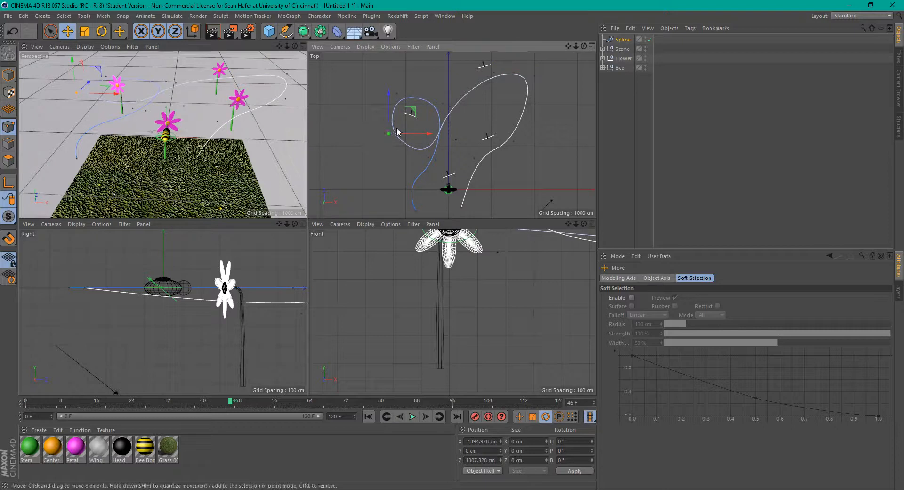
{"action": "left_click_drag", "start_coordinate": [380, 140], "coordinate": [369, 142]}
{"action": "left_click", "coordinate": [398, 95]}
{"action": "left_click_drag", "start_coordinate": [407, 75], "coordinate": [405, 68]}
{"action": "left_click", "coordinate": [443, 104]}
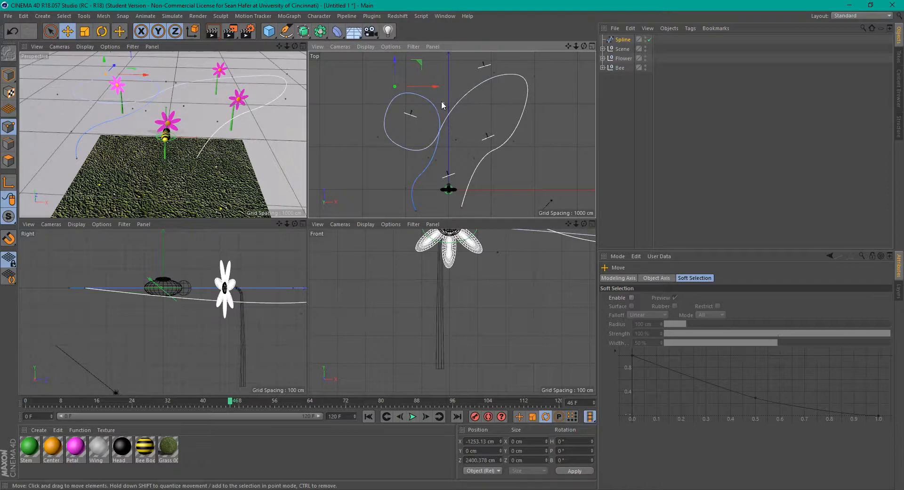
{"action": "left_click_drag", "start_coordinate": [457, 92], "coordinate": [468, 90]}
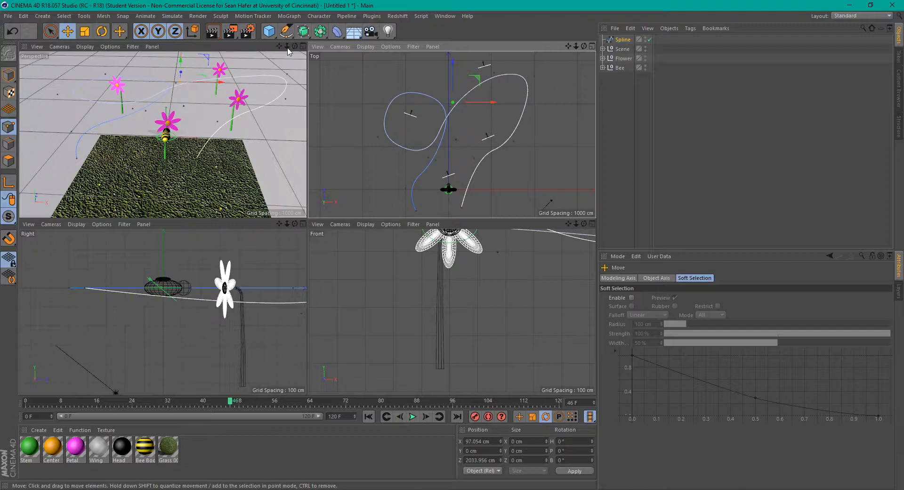
- Maximize the Perspective view and add an Align to Spline tag to the Bee group
{"action": "left_click", "coordinate": [303, 46]}
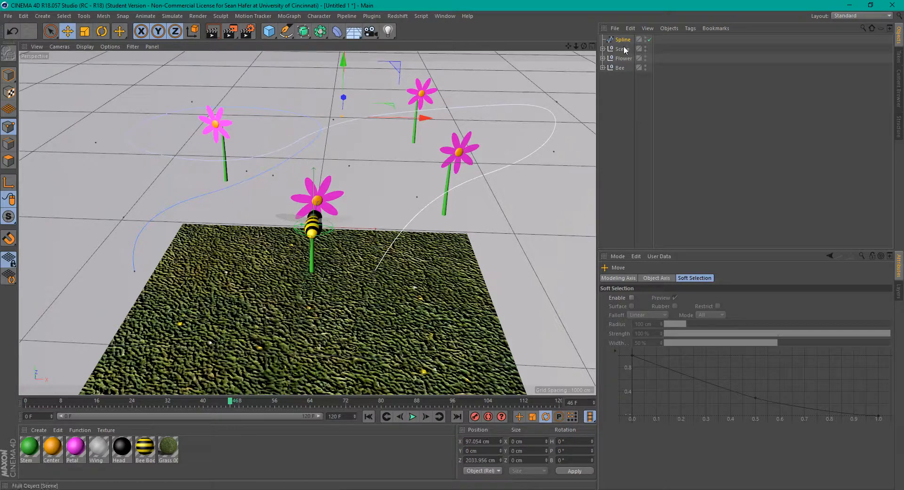
{"action": "left_click", "coordinate": [619, 67]}
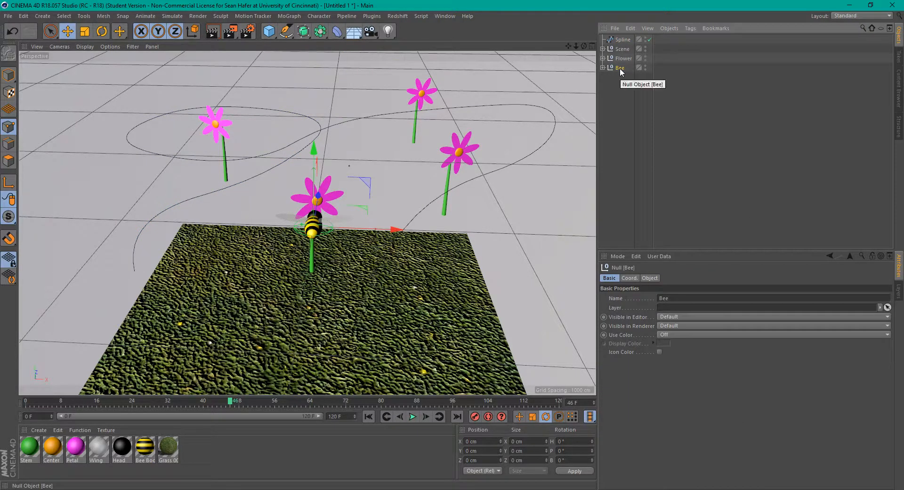
{"action": "right_click", "coordinate": [620, 67]}
{"action": "mouse_move", "coordinate": [690, 73]}
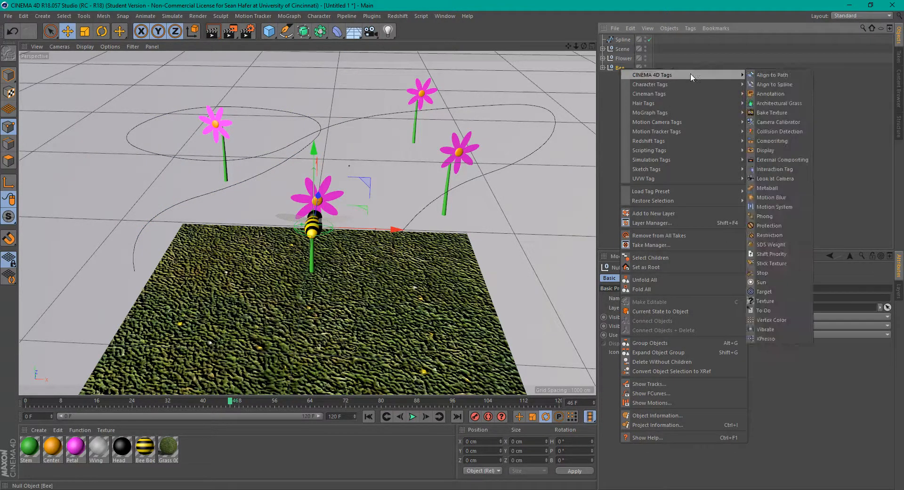
{"action": "left_click", "coordinate": [780, 85]}
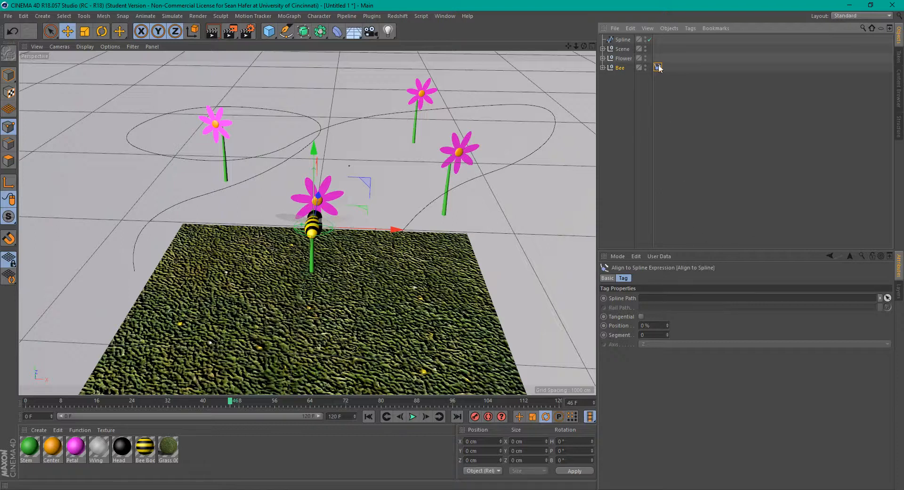
- Rename the spline as Bee Path and assign it as the spline path of the Bee's Align to Spline tag
{"action": "double_click", "coordinate": [623, 40]}
{"action": "type", "text": "B"}
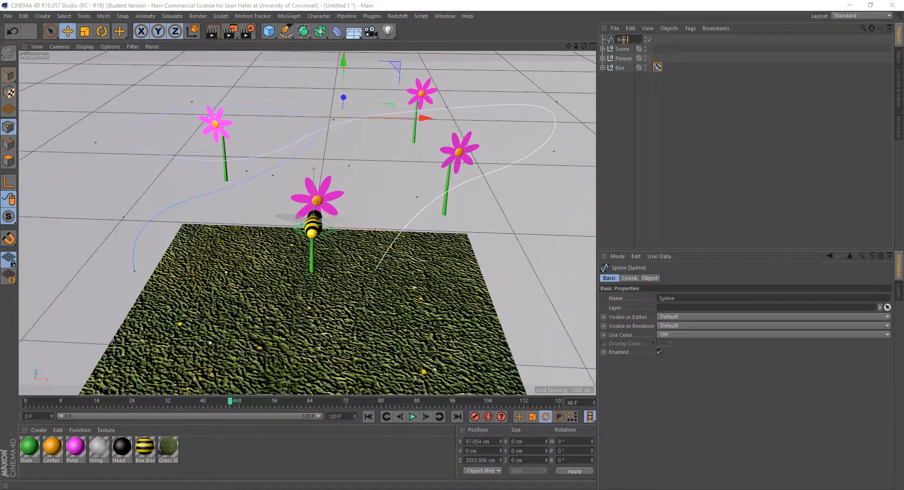
{"action": "type", "text": "ee Path"}
{"action": "key", "text": "Return"}
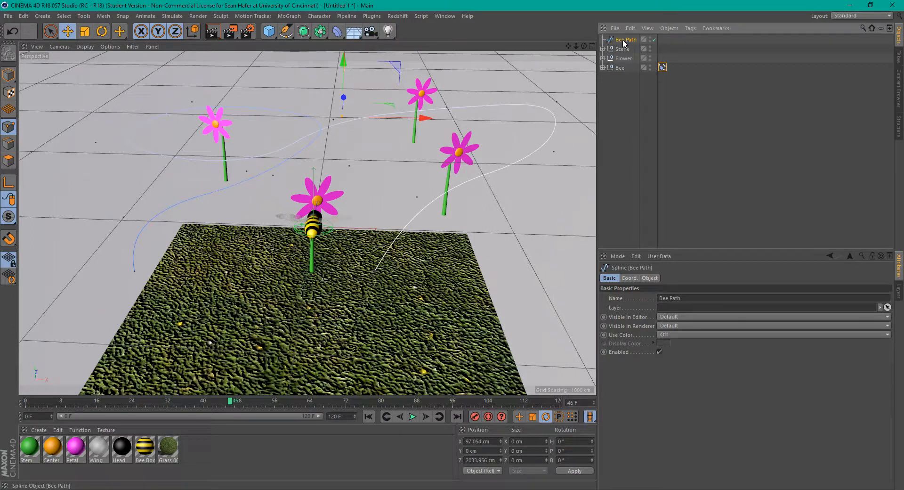
{"action": "left_click", "coordinate": [663, 67]}
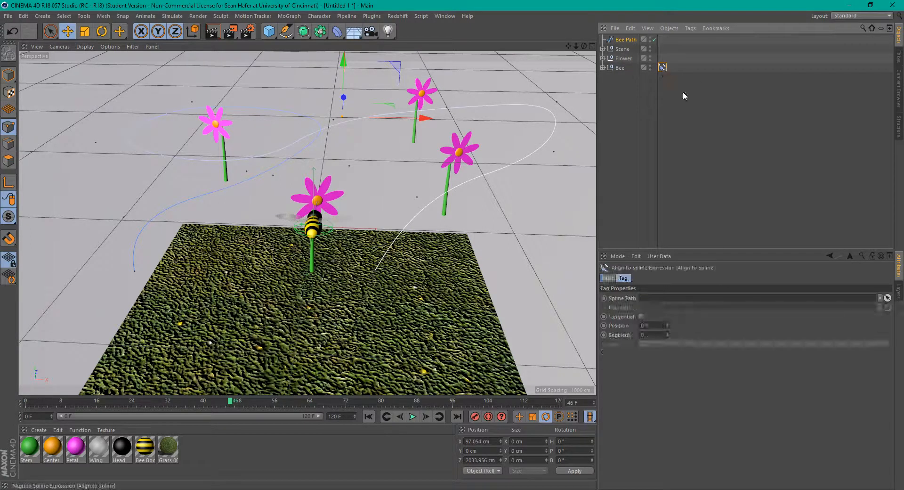
{"action": "left_click", "coordinate": [888, 299]}
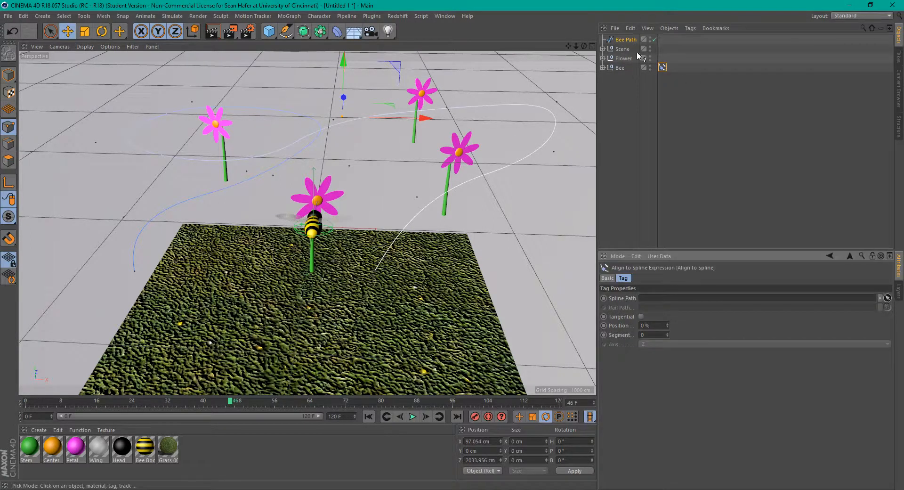
{"action": "left_click", "coordinate": [630, 40]}
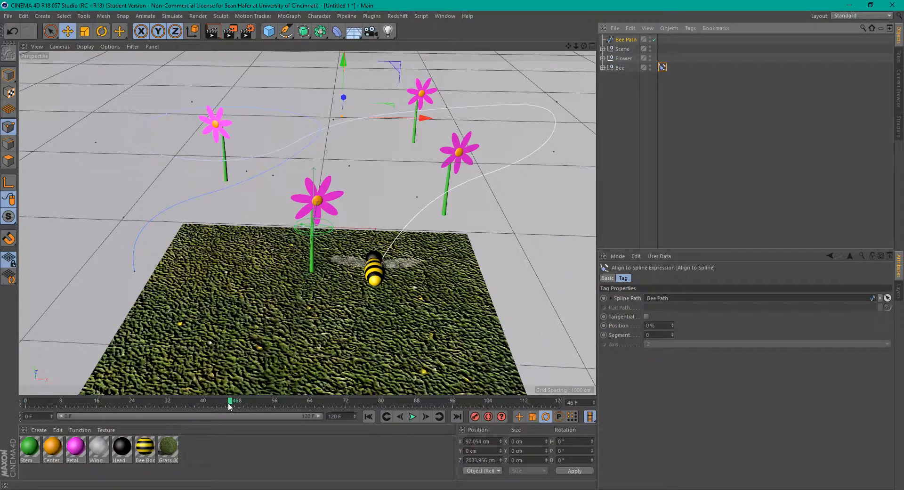
- Keyframe the Bee's Align to Spline position at 0% on frame 0 and 100% on frame 120, and play the animation
{"action": "left_click_drag", "start_coordinate": [231, 402], "coordinate": [1, 403]}
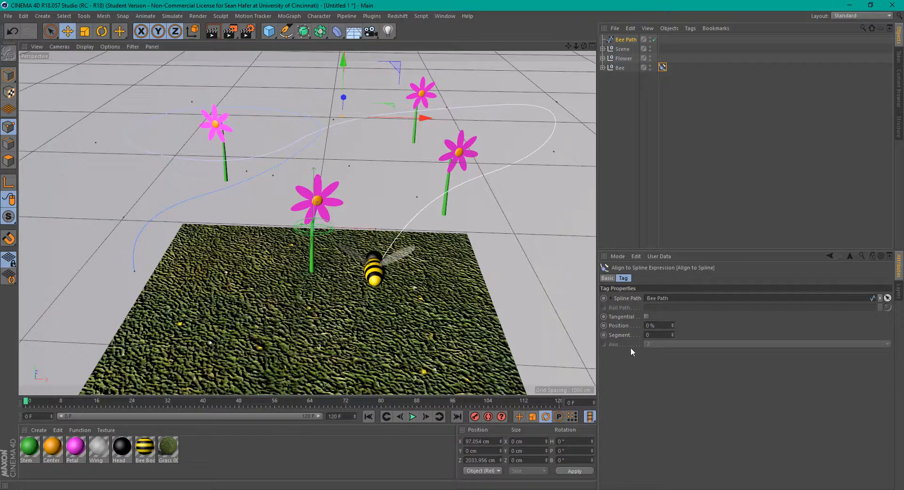
{"action": "left_click", "coordinate": [604, 326]}
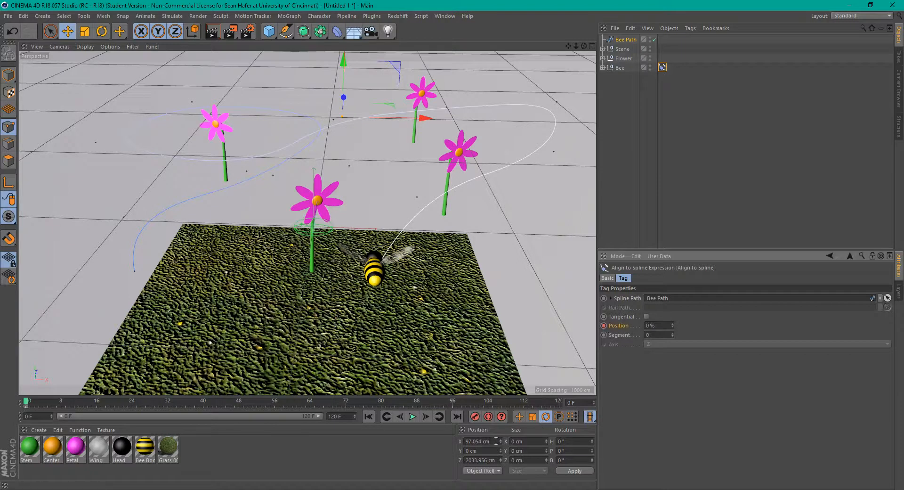
{"action": "left_click_drag", "start_coordinate": [27, 401], "coordinate": [600, 415]}
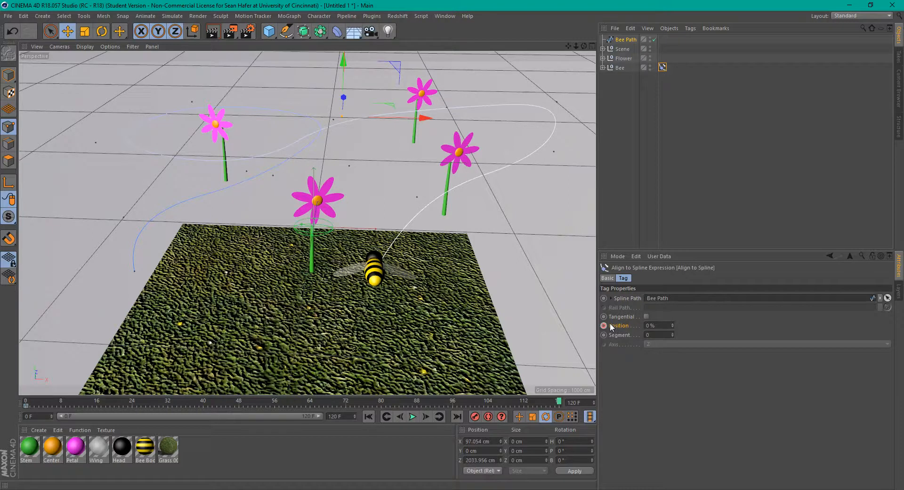
{"action": "left_click_drag", "start_coordinate": [673, 325], "coordinate": [672, 290]}
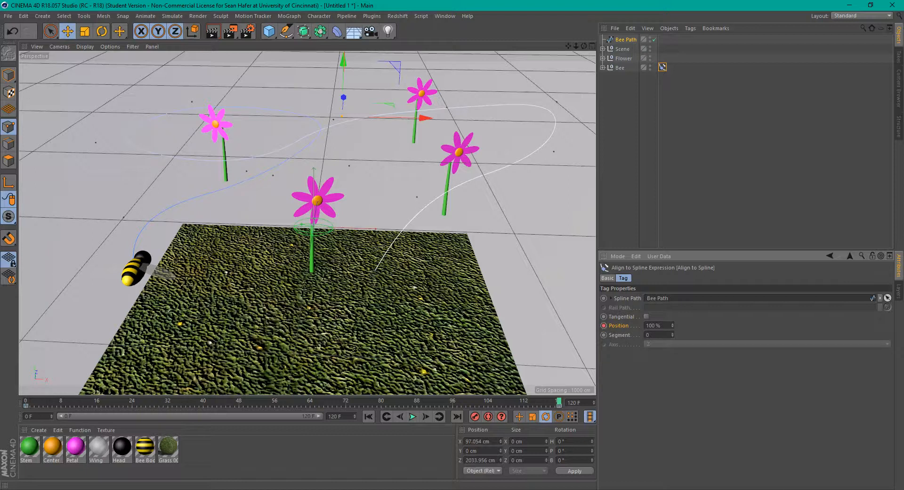
{"action": "left_click", "coordinate": [369, 415]}
{"action": "left_click", "coordinate": [413, 417]}
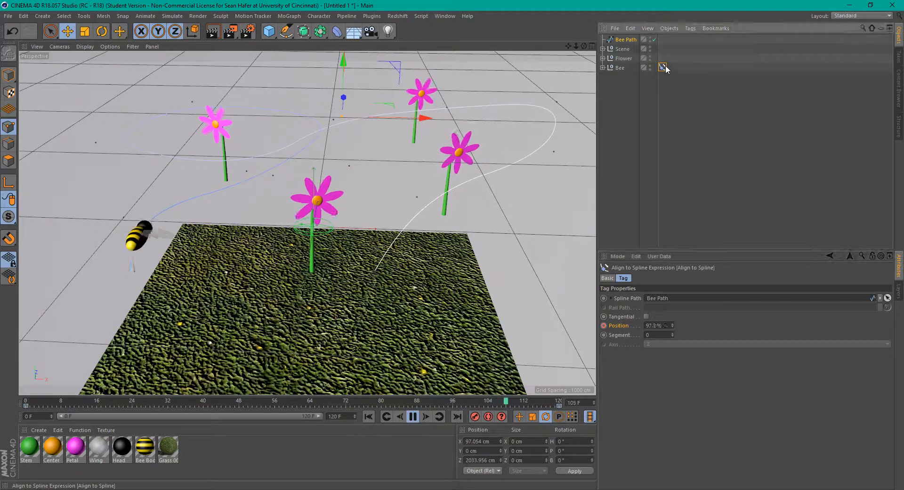
- Enable Tangential on the Bee's Align to Spline tag, check the playback and return to the first frame
{"action": "left_click", "coordinate": [647, 316]}
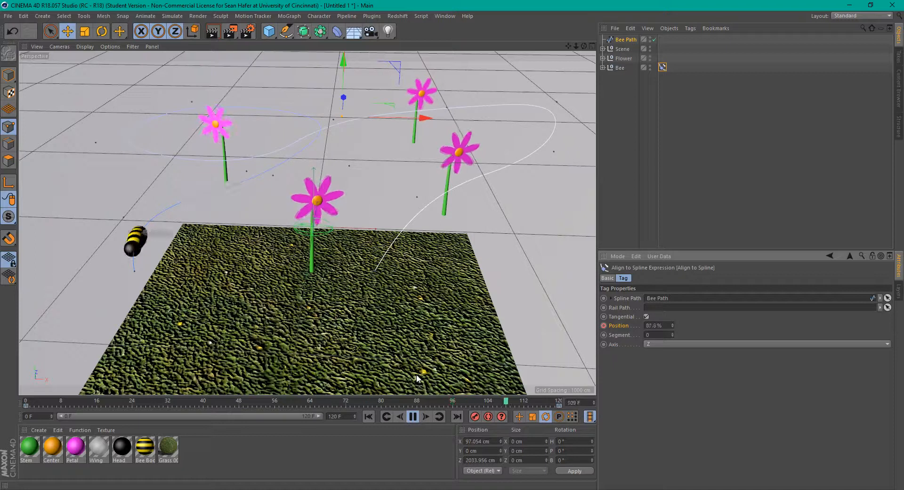
{"action": "left_click", "coordinate": [531, 265]}
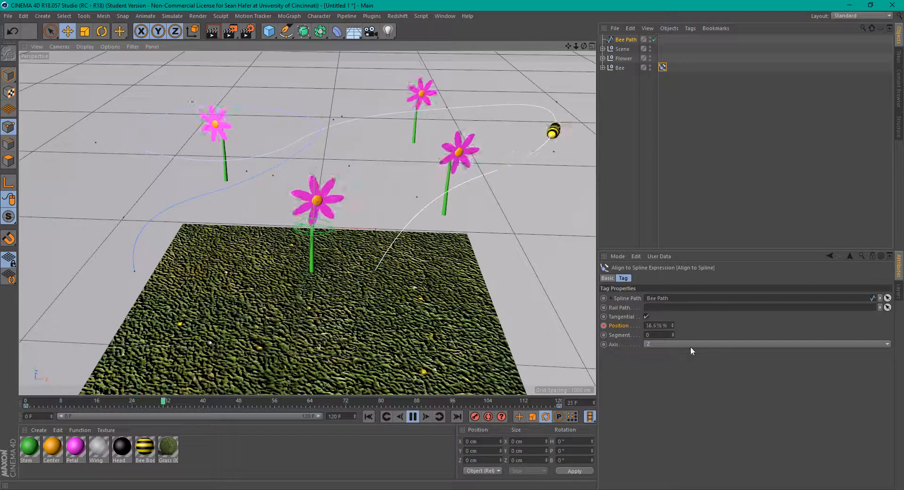
{"action": "left_click", "coordinate": [412, 417]}
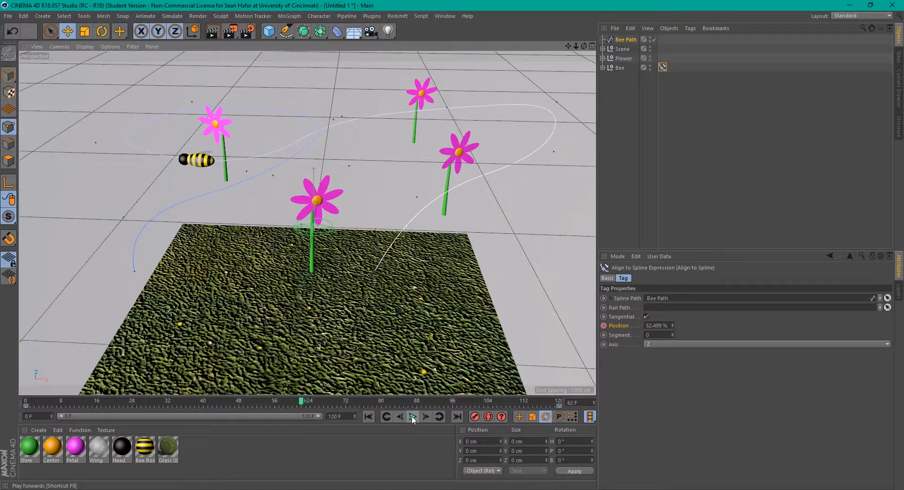
{"action": "left_click", "coordinate": [369, 416]}
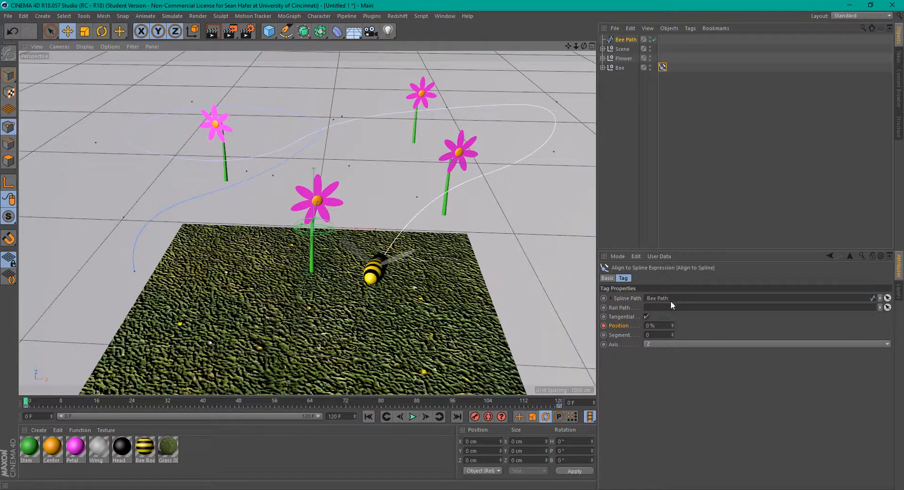
- Try X and Y as the tangential axis of the Bee's Align to Spline tag and return it to Z
{"action": "left_click", "coordinate": [654, 344]}
{"action": "left_click", "coordinate": [654, 353]}
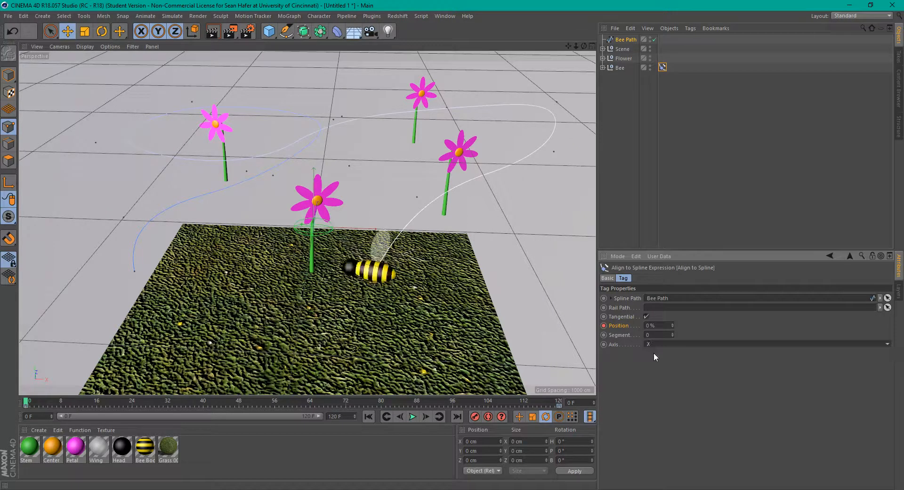
{"action": "left_click", "coordinate": [668, 343]}
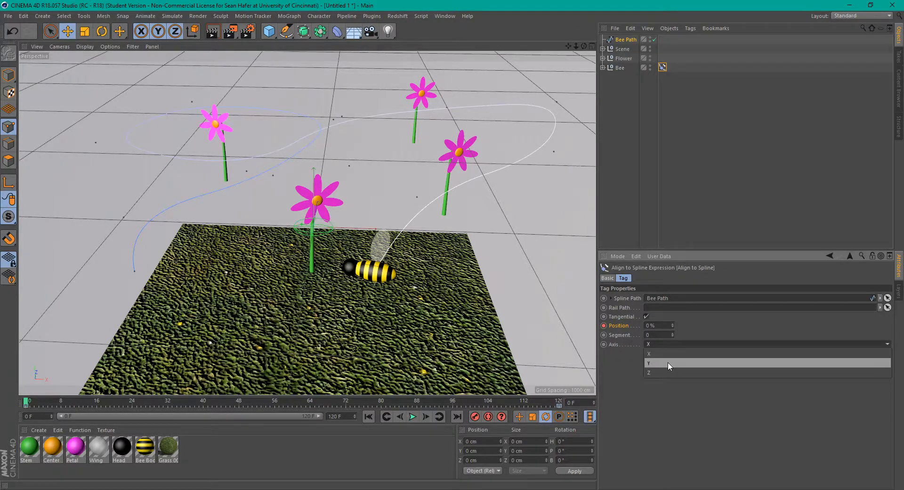
{"action": "left_click", "coordinate": [668, 362]}
{"action": "left_click", "coordinate": [673, 343]}
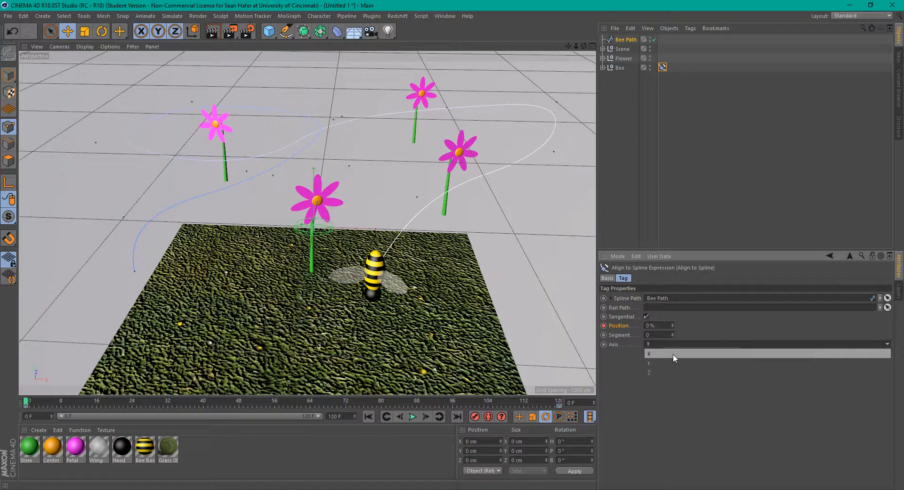
{"action": "left_click", "coordinate": [674, 371]}
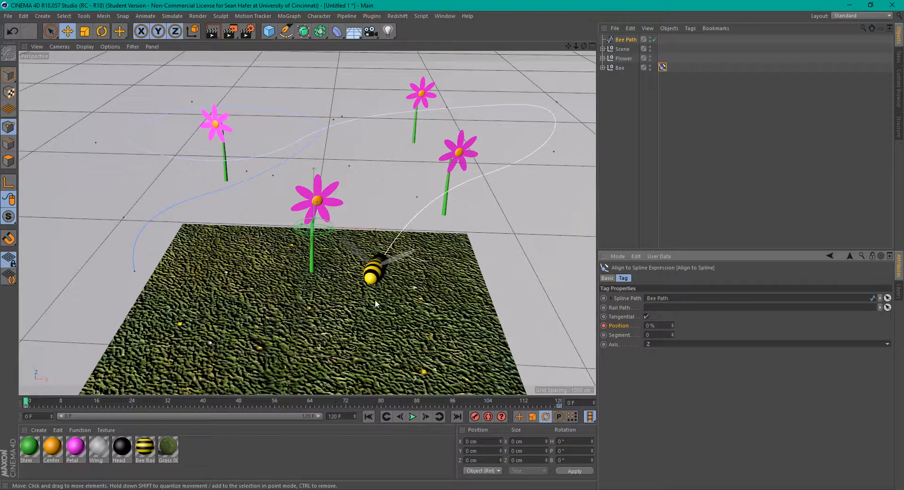
- Try to reverse which way the bee faces along the path by rotating the Bee group's axis alone, and undo the rotations
{"action": "left_click", "coordinate": [620, 67]}
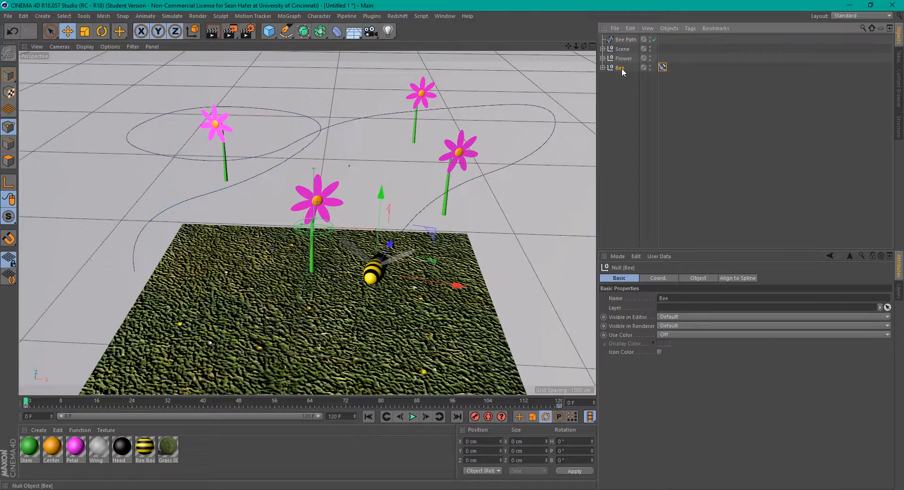
{"action": "left_click", "coordinate": [9, 185]}
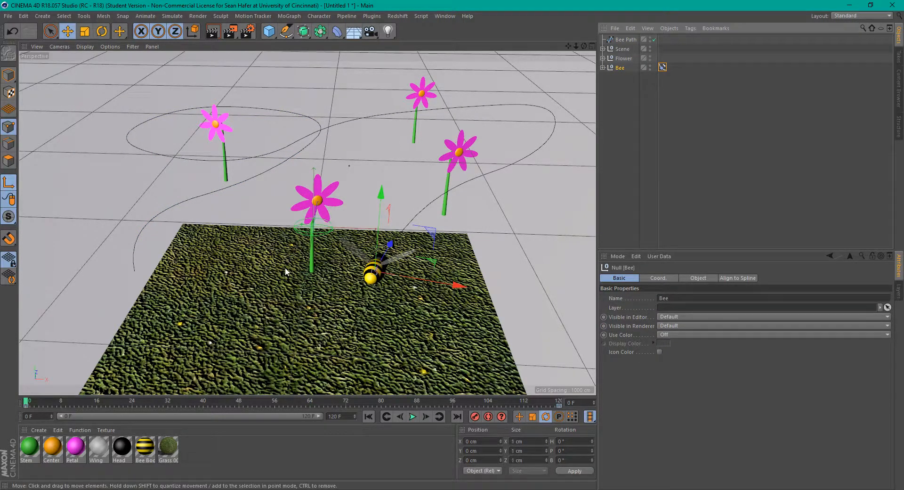
{"action": "key", "text": "r"}
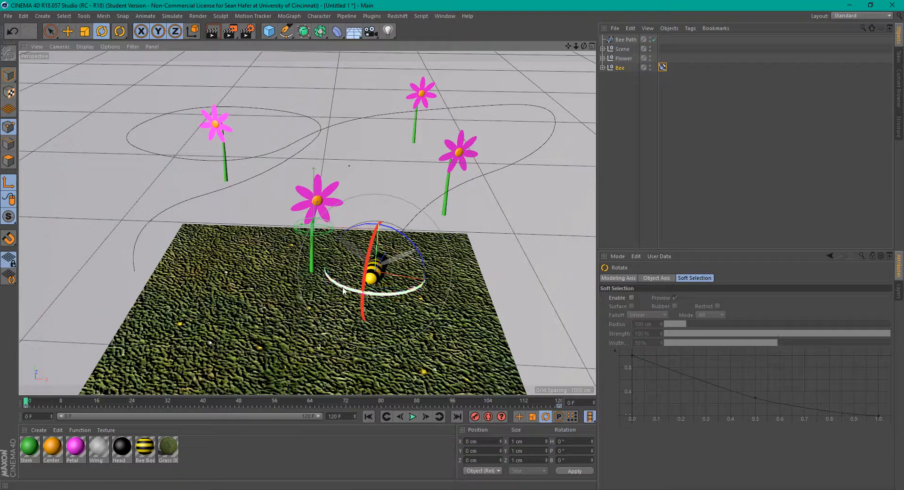
{"action": "left_click_drag", "start_coordinate": [345, 291], "coordinate": [503, 223]}
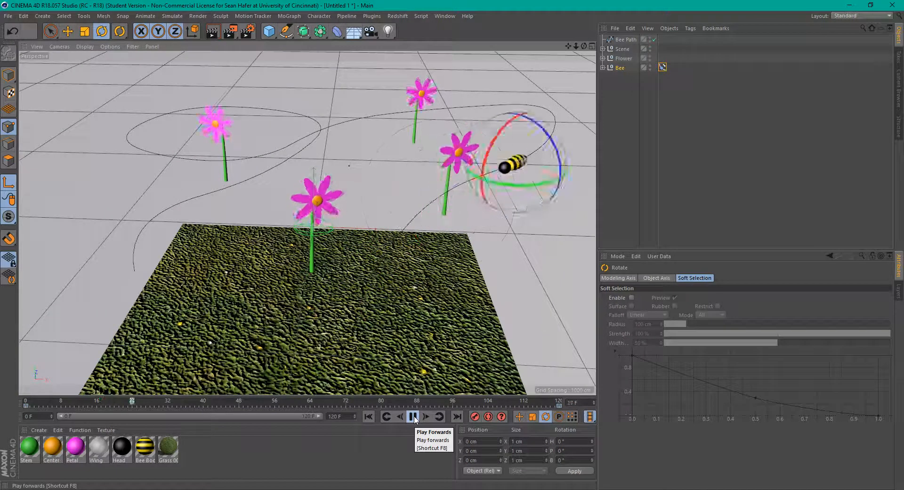
{"action": "left_click", "coordinate": [413, 417]}
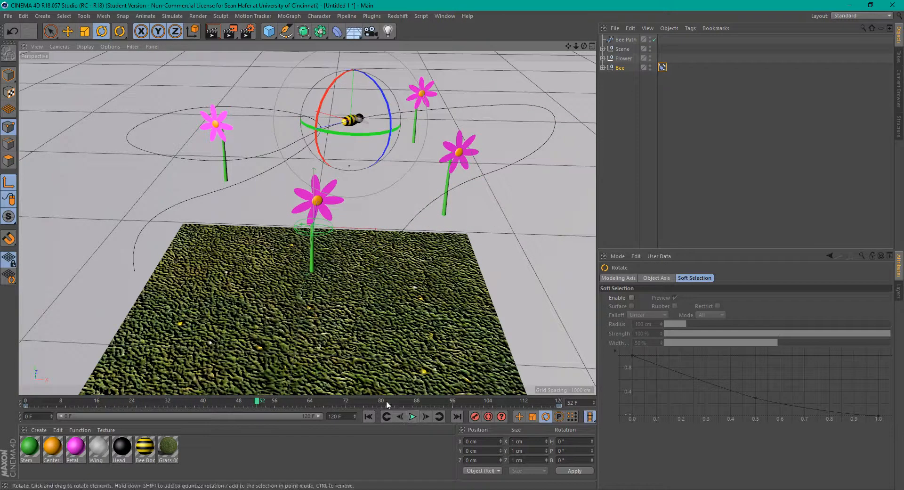
{"action": "left_click", "coordinate": [368, 416]}
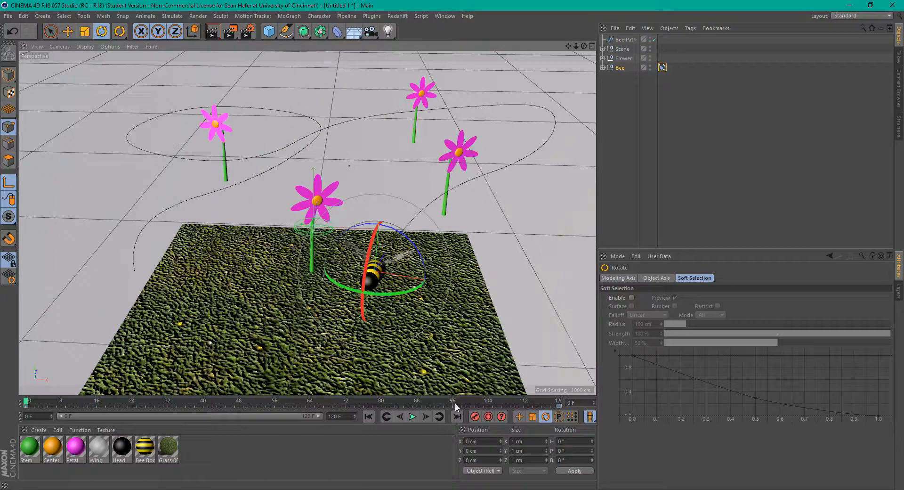
{"action": "left_click_drag", "start_coordinate": [392, 295], "coordinate": [377, 180]}
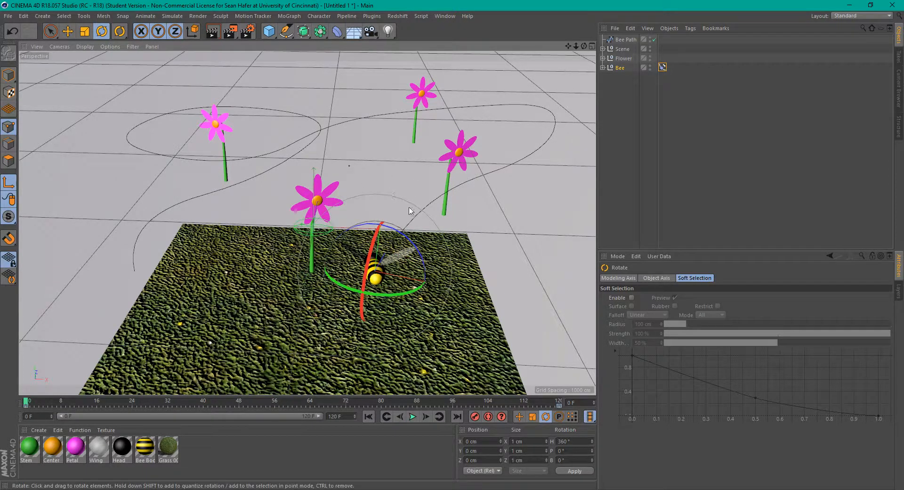
{"action": "key", "text": "ctrl+z"}
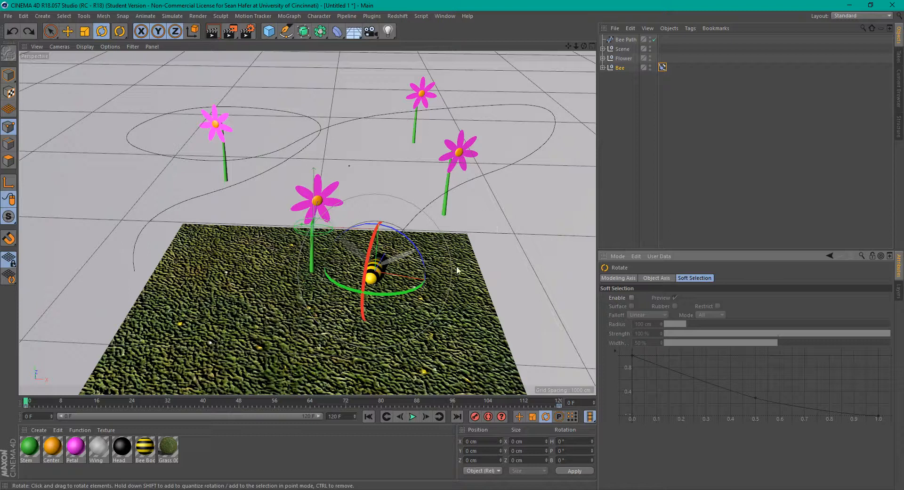
- Play back the bee's flight and view the scene from a low angle near the ground
{"action": "left_click", "coordinate": [413, 416]}
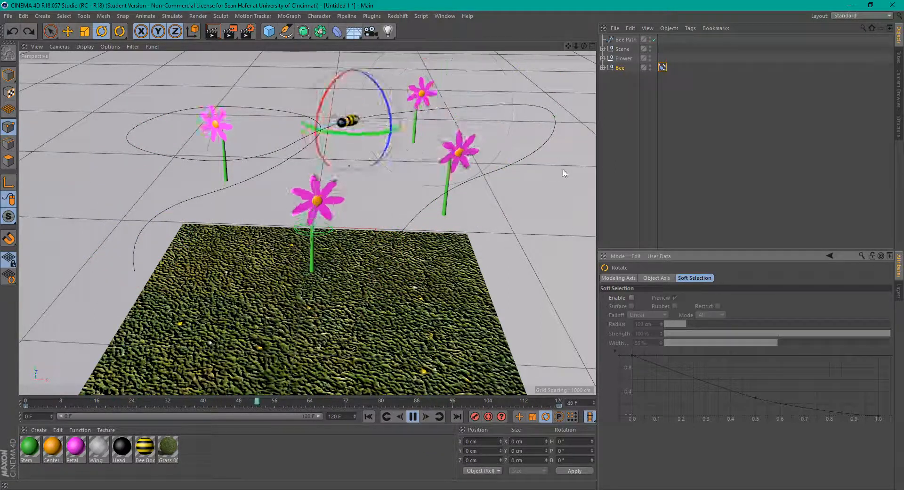
{"action": "left_click_drag", "start_coordinate": [584, 46], "coordinate": [574, 168]}
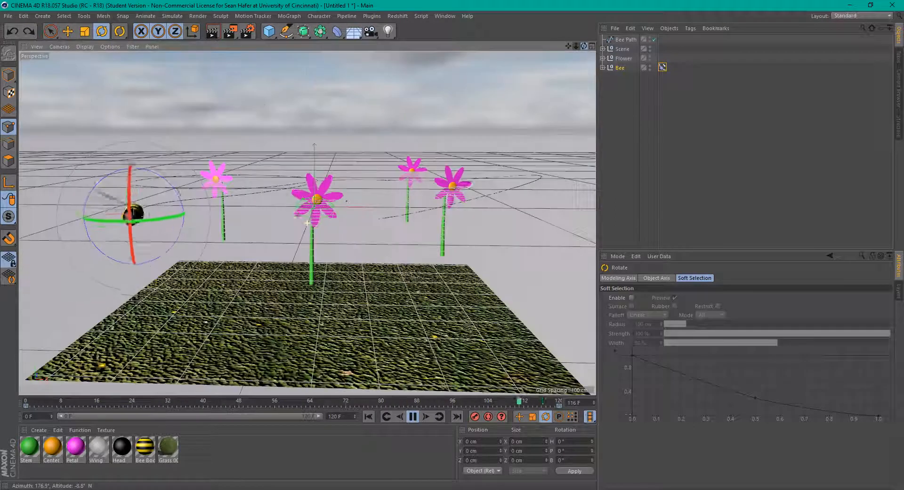
{"action": "left_click", "coordinate": [412, 417]}
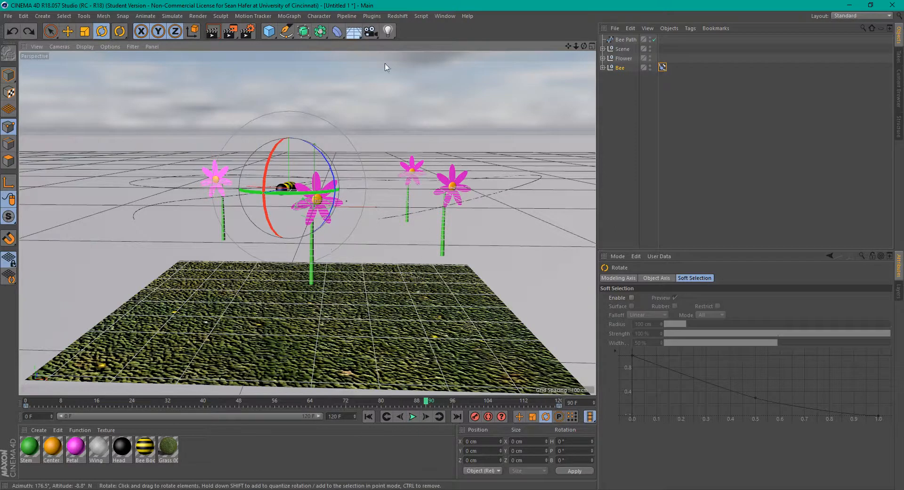
- Add a Target Camera from the current view and look through it
{"action": "left_click", "coordinate": [371, 31]}
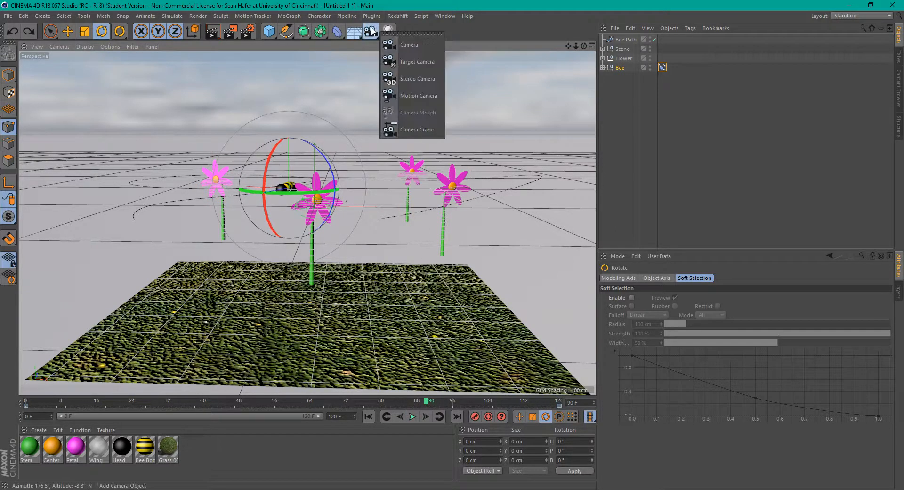
{"action": "left_click", "coordinate": [414, 63]}
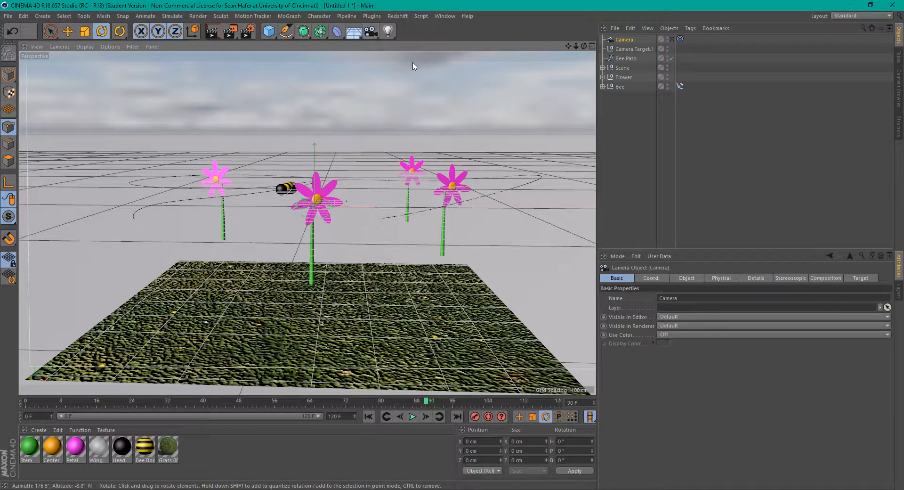
{"action": "left_click", "coordinate": [672, 38]}
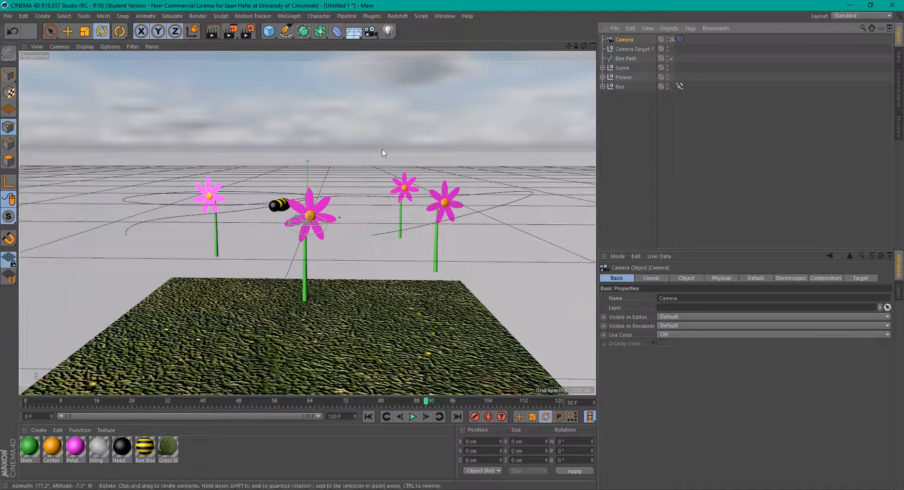
- Set the Bee group as the target object of the Camera's Target tag
{"action": "left_click", "coordinate": [634, 48]}
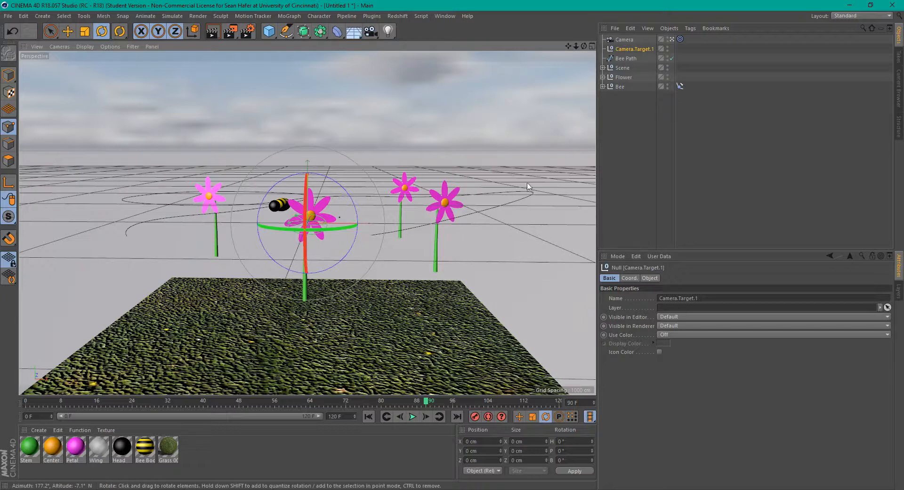
{"action": "left_click", "coordinate": [625, 40]}
{"action": "left_click", "coordinate": [680, 40]}
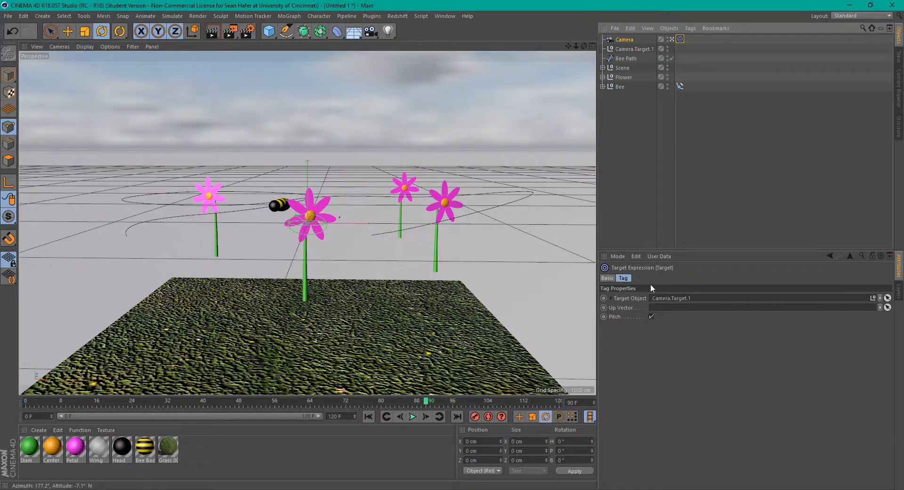
{"action": "left_click", "coordinate": [888, 299]}
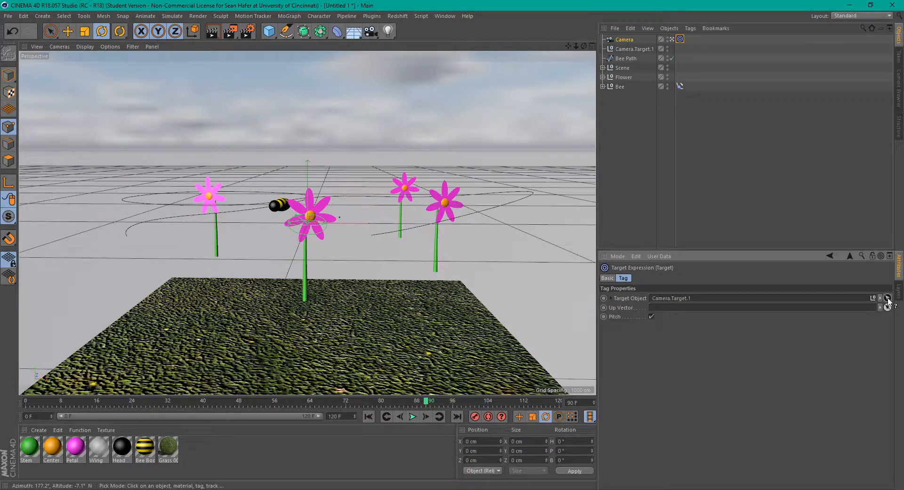
{"action": "left_click", "coordinate": [622, 88]}
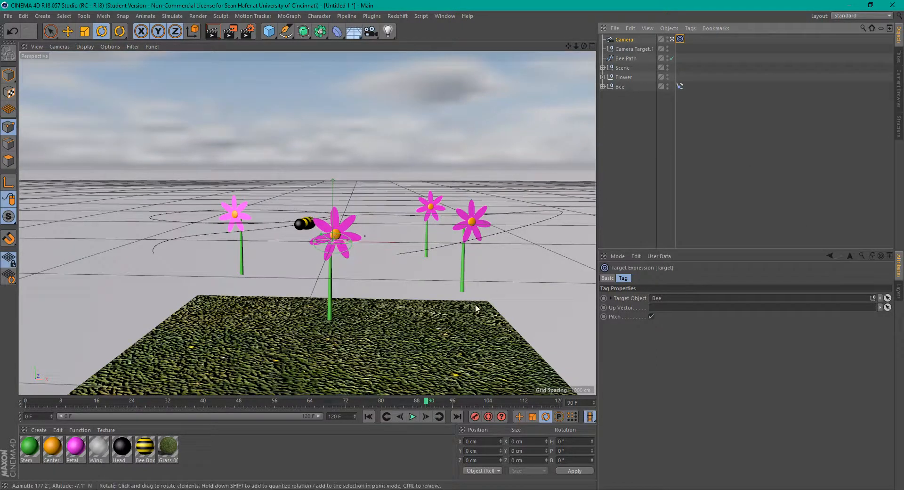
- Play the animation from the first frame through the camera and render a preview of frame 39 in the view
{"action": "left_click", "coordinate": [366, 416]}
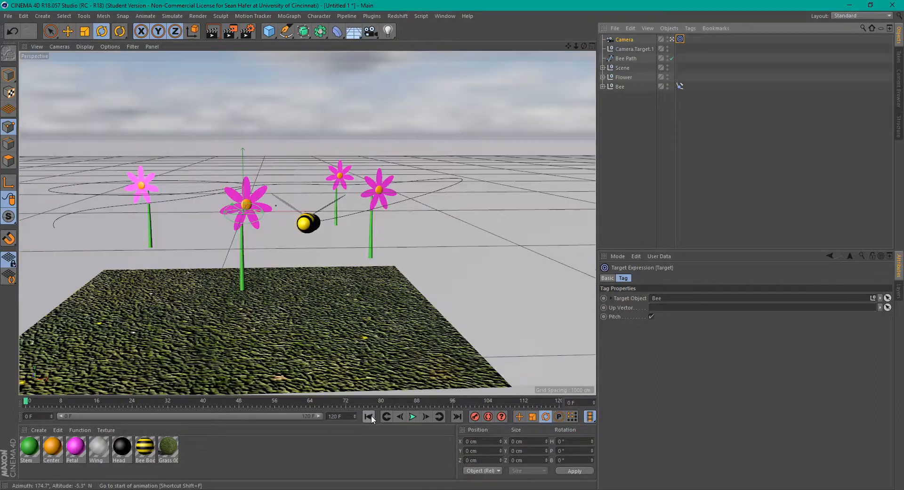
{"action": "left_click", "coordinate": [412, 417]}
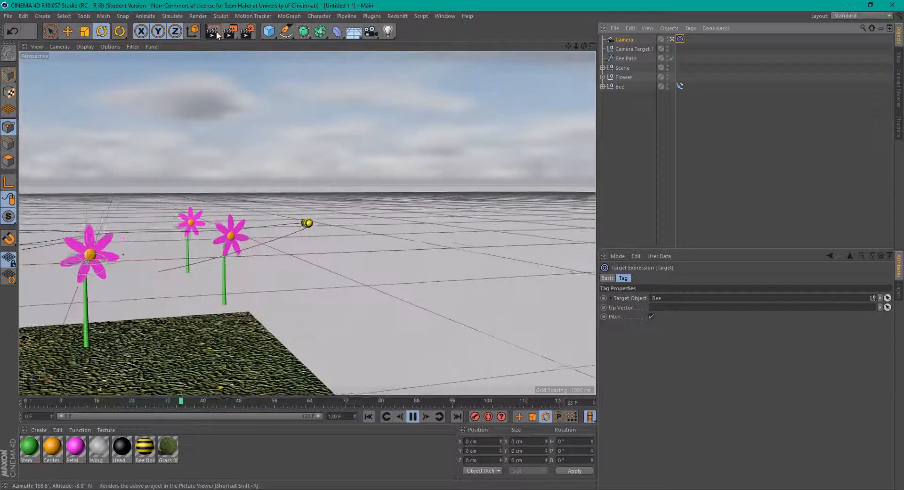
{"action": "left_click", "coordinate": [216, 31]}
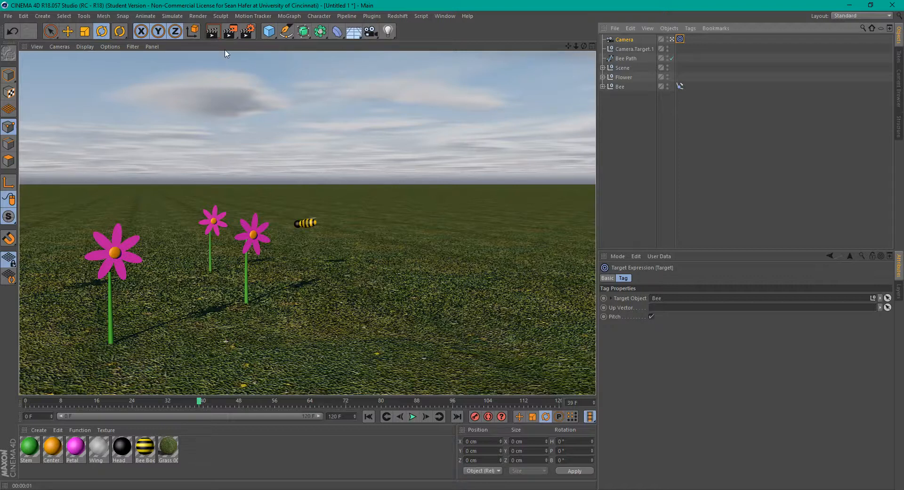
- Lock the aspect ratio in the render output settings and set the resolution to 640 x 360 pixels
{"action": "left_click", "coordinate": [248, 33]}
{"action": "left_click_drag", "start_coordinate": [243, 10], "coordinate": [516, 151]}
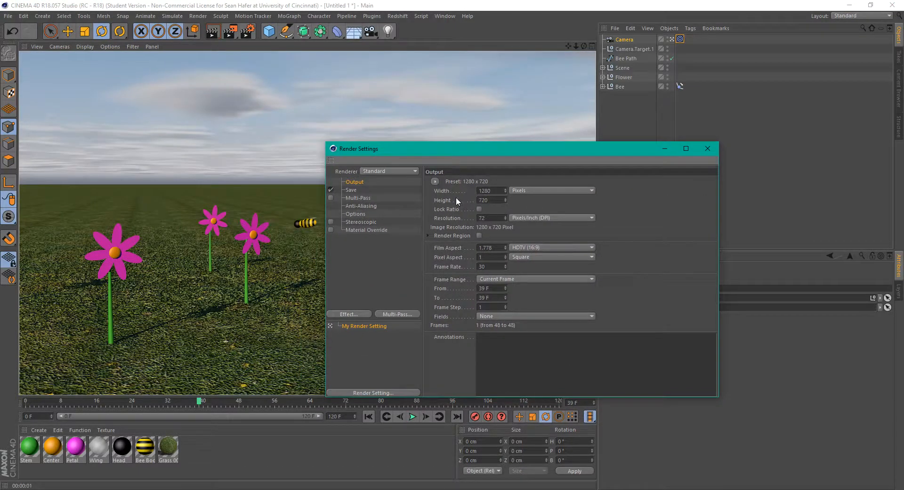
{"action": "left_click", "coordinate": [479, 209]}
{"action": "left_click", "coordinate": [485, 200]}
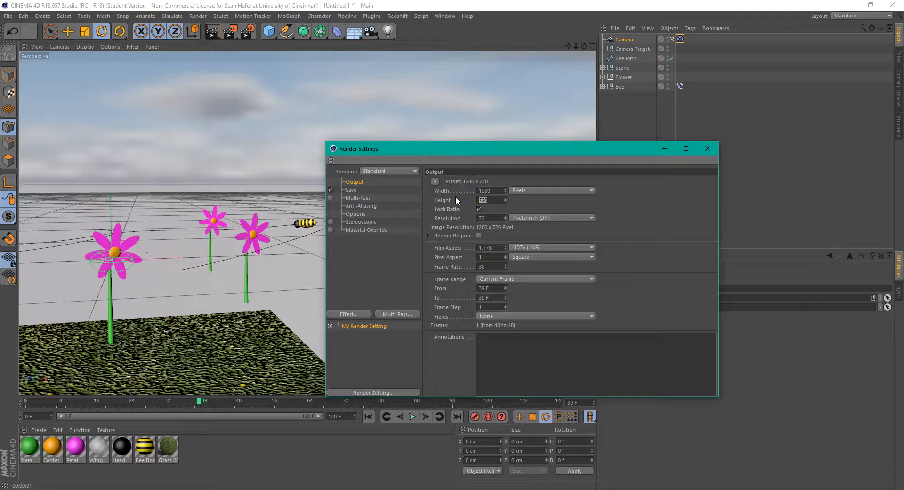
{"action": "type", "text": "320"}
{"action": "key", "text": "Return"}
{"action": "double_click", "coordinate": [489, 201]}
{"action": "type", "text": "360"}
{"action": "key", "text": "Return"}
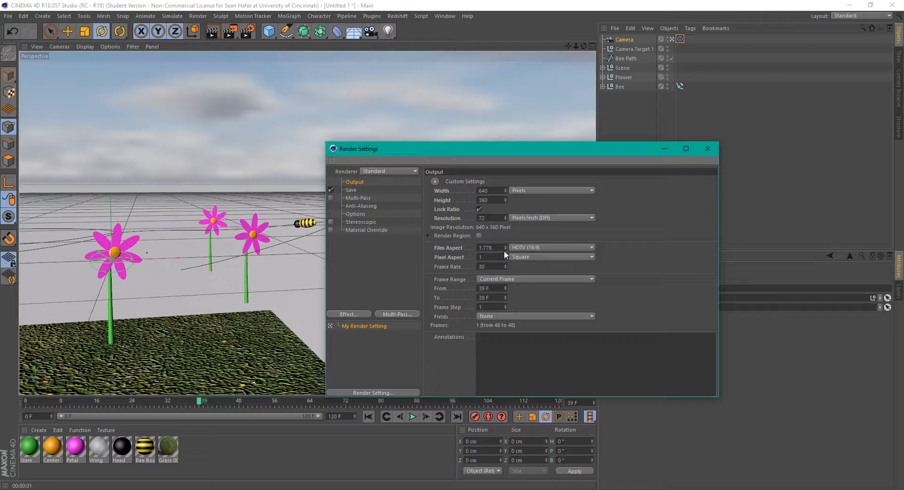
- Set the output frame rate to 24 and a manual frame range from 0 to 25
{"action": "double_click", "coordinate": [483, 267]}
{"action": "type", "text": "24"}
{"action": "left_click", "coordinate": [519, 277]}
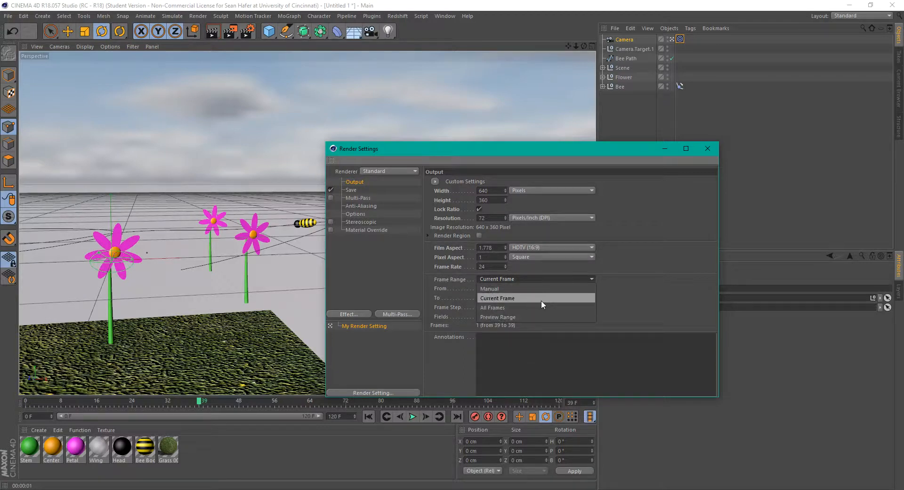
{"action": "left_click", "coordinate": [544, 288]}
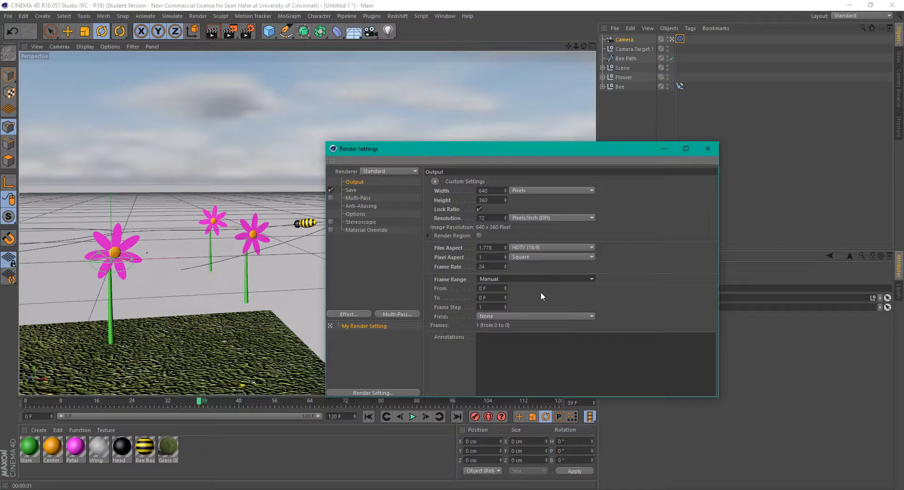
{"action": "left_click", "coordinate": [493, 298]}
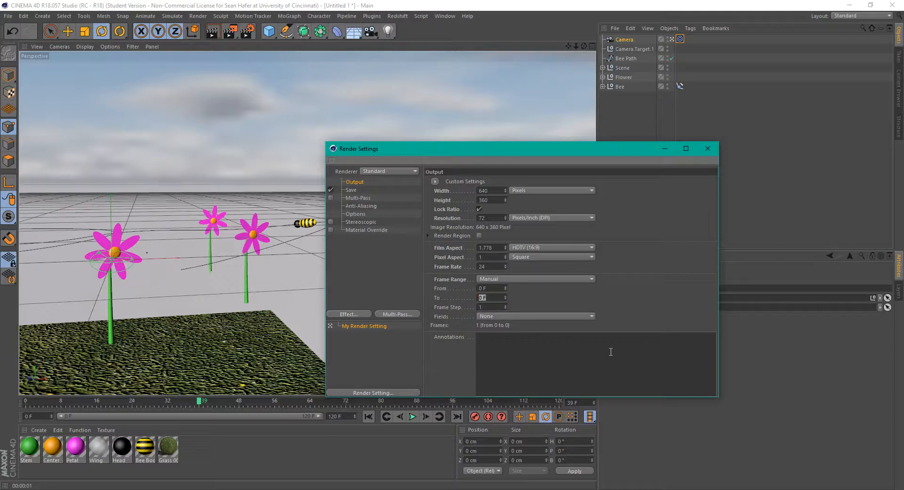
{"action": "type", "text": "25"}
{"action": "key", "text": "Return"}
- Set the render save file to BeeFlight inside a new Desktop folder named Bee Frames
{"action": "left_click", "coordinate": [351, 190]}
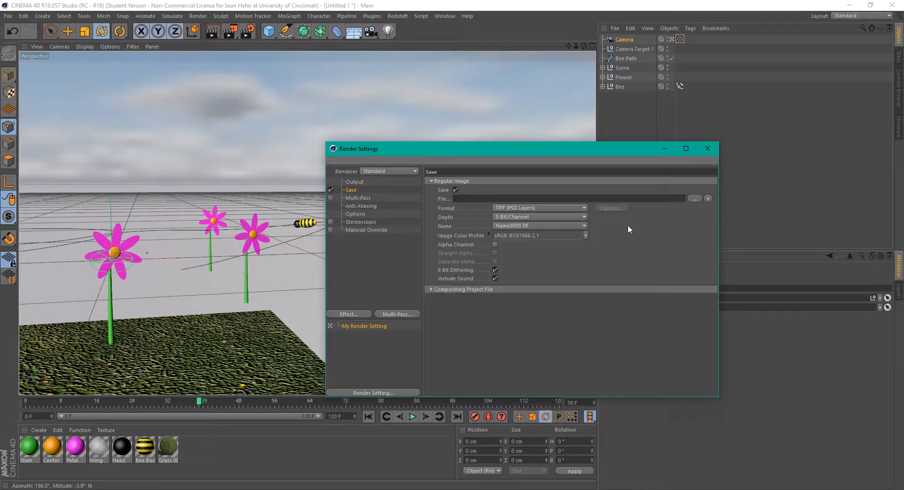
{"action": "left_click", "coordinate": [693, 198]}
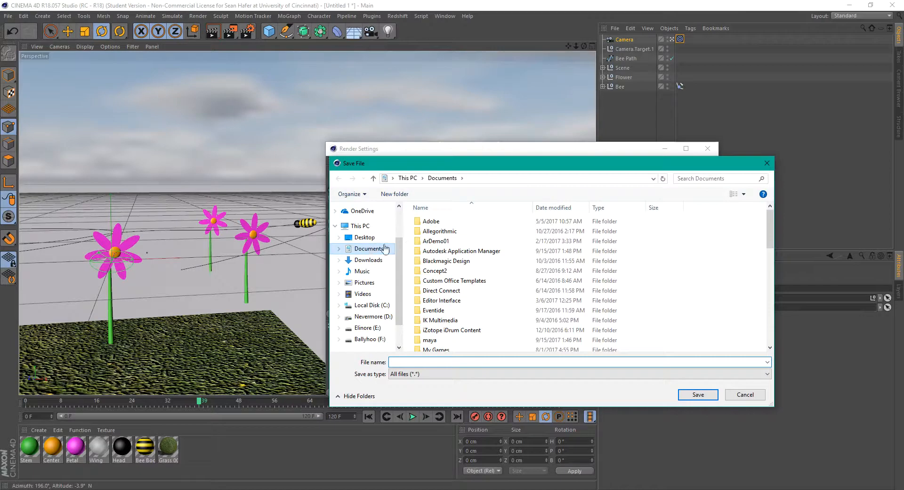
{"action": "left_click", "coordinate": [365, 238]}
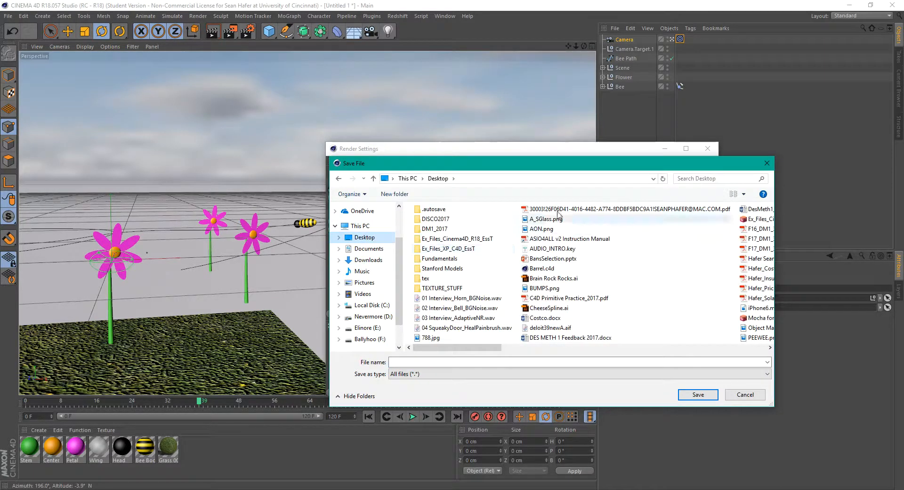
{"action": "left_click", "coordinate": [395, 193]}
{"action": "type", "text": "B"}
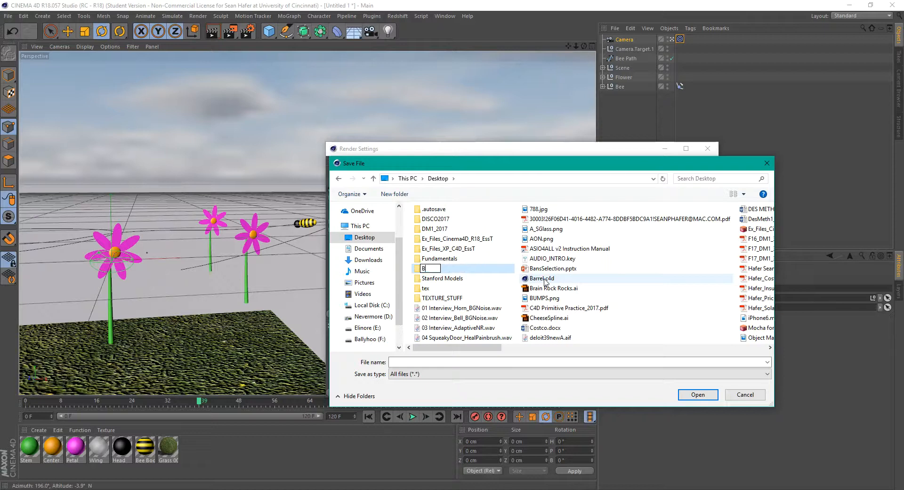
{"action": "type", "text": "ee Frames"}
{"action": "key", "text": "Return"}
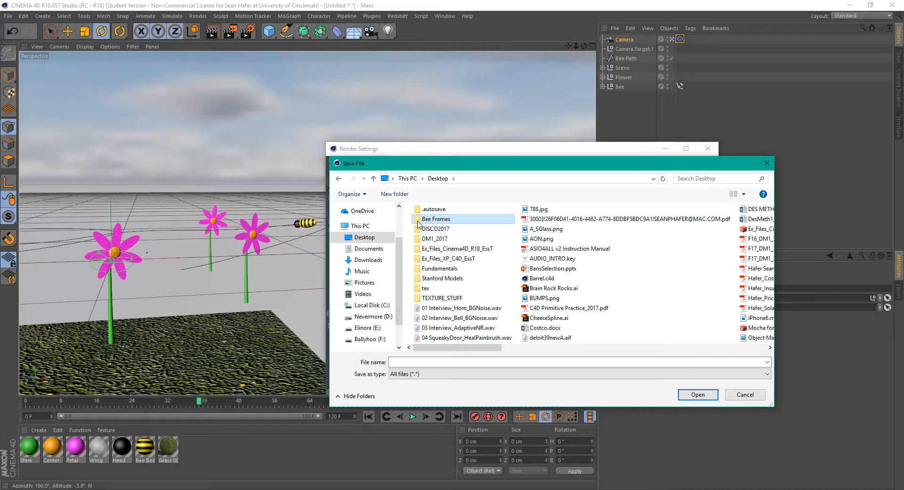
{"action": "double_click", "coordinate": [418, 223]}
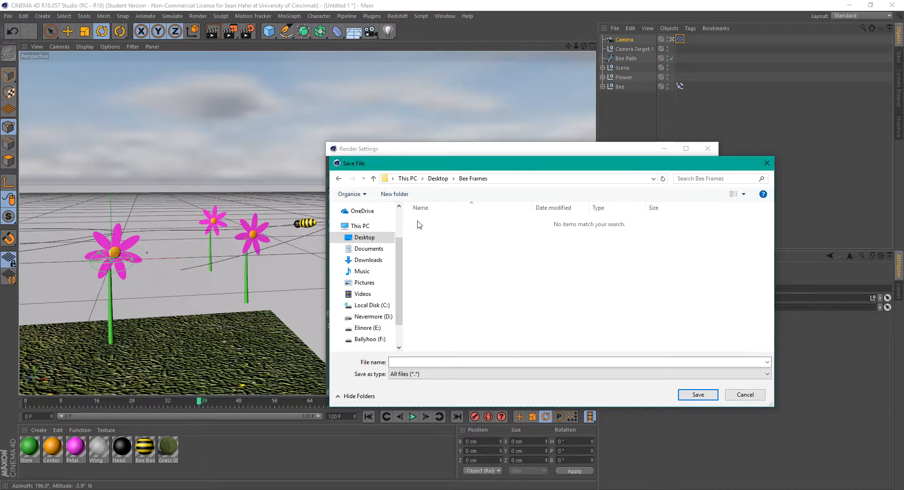
{"action": "left_click", "coordinate": [413, 362]}
{"action": "type", "text": "BeeFlight"}
{"action": "key", "text": "Return"}
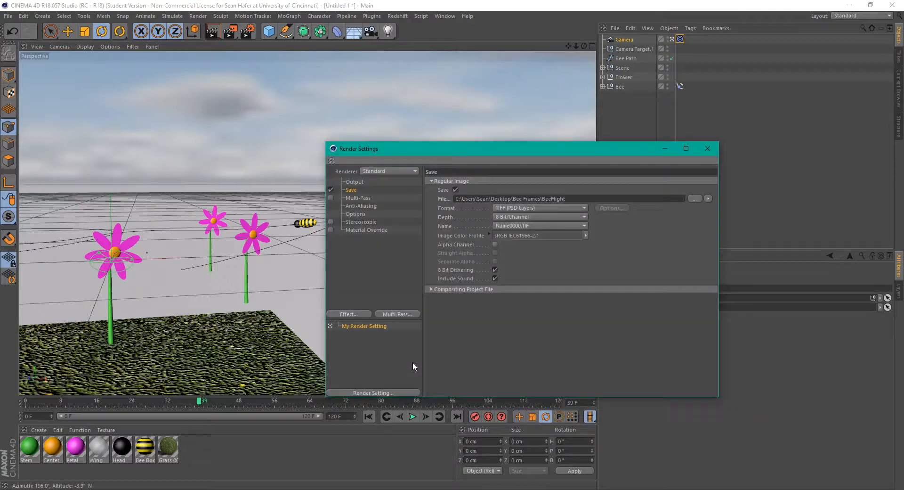
- Set the saved image format to PNG and keep the alpha channel off
{"action": "left_click", "coordinate": [542, 210]}
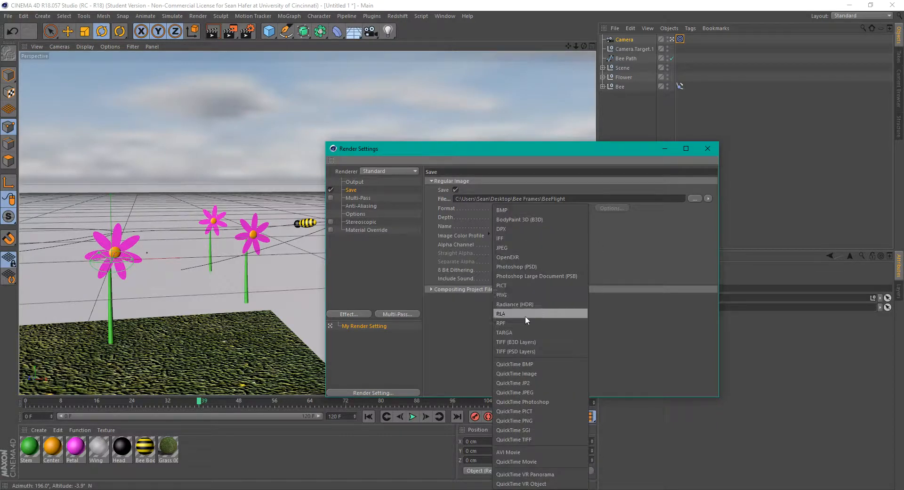
{"action": "left_click", "coordinate": [539, 295]}
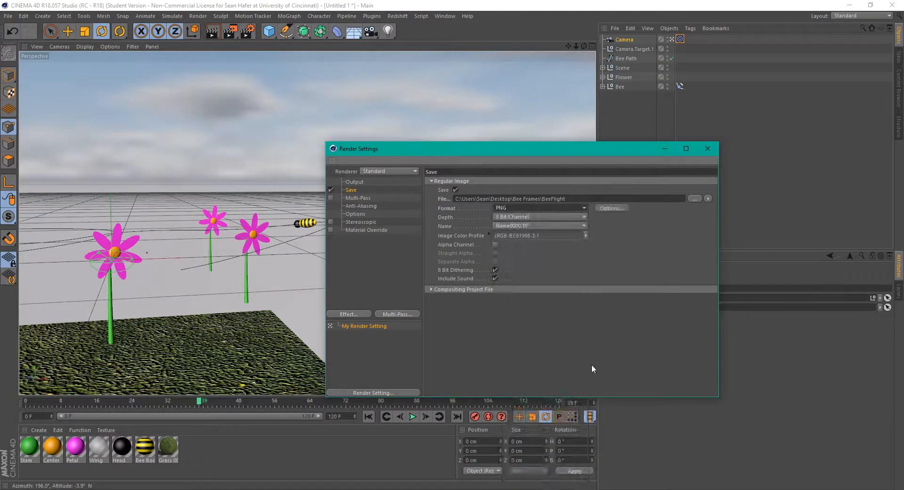
{"action": "left_click", "coordinate": [496, 245]}
{"action": "left_click", "coordinate": [495, 244]}
{"action": "left_click", "coordinate": [495, 245]}
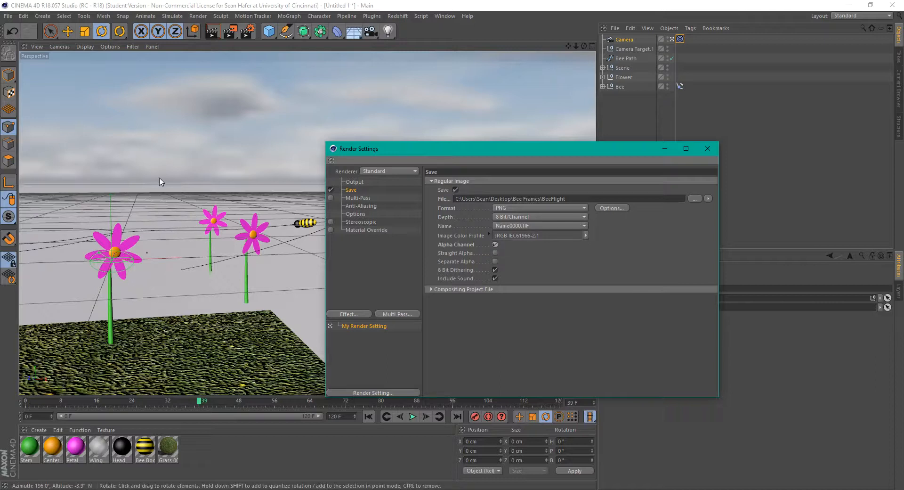
{"action": "left_click", "coordinate": [495, 244]}
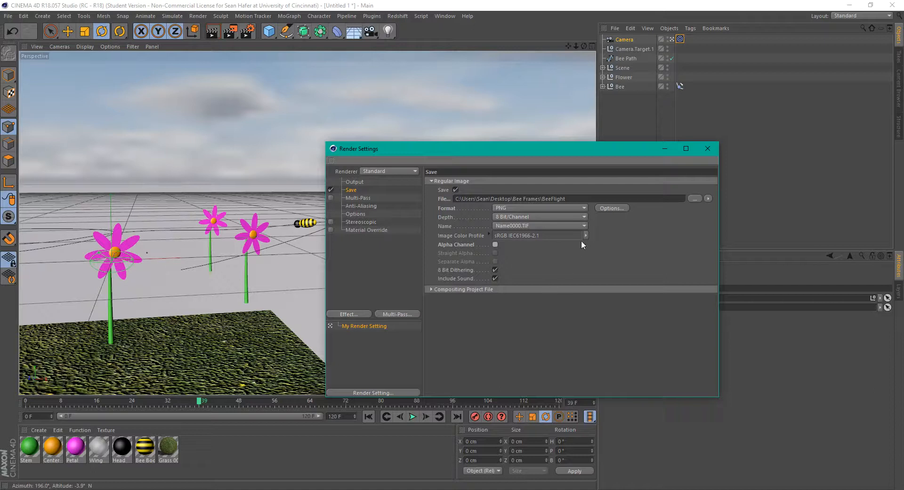
{"action": "mouse_move", "coordinate": [622, 151]}
{"action": "left_mouse_down"}
{"action": "mouse_move", "coordinate": [640, 146]}
{"action": "mouse_move", "coordinate": [665, 159]}
{"action": "mouse_move", "coordinate": [630, 140]}
{"action": "left_mouse_up"}
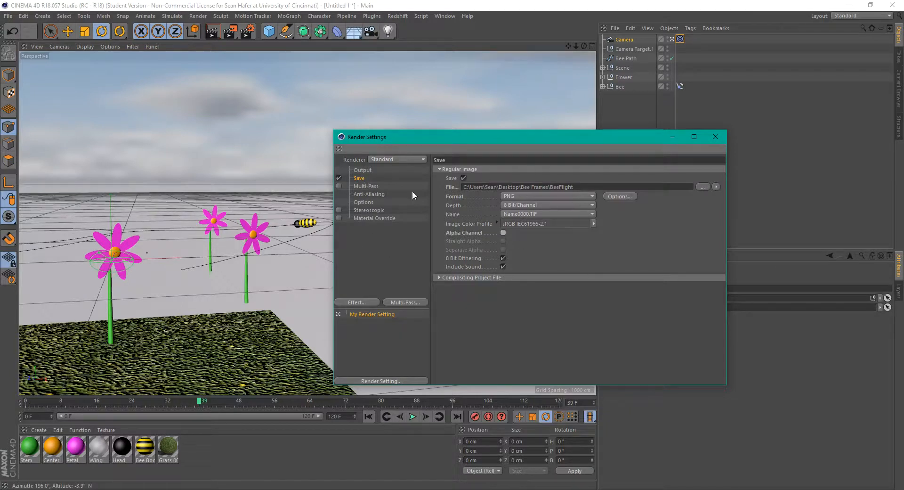
- Set the render's anti-aliasing to Best
{"action": "left_click", "coordinate": [372, 185]}
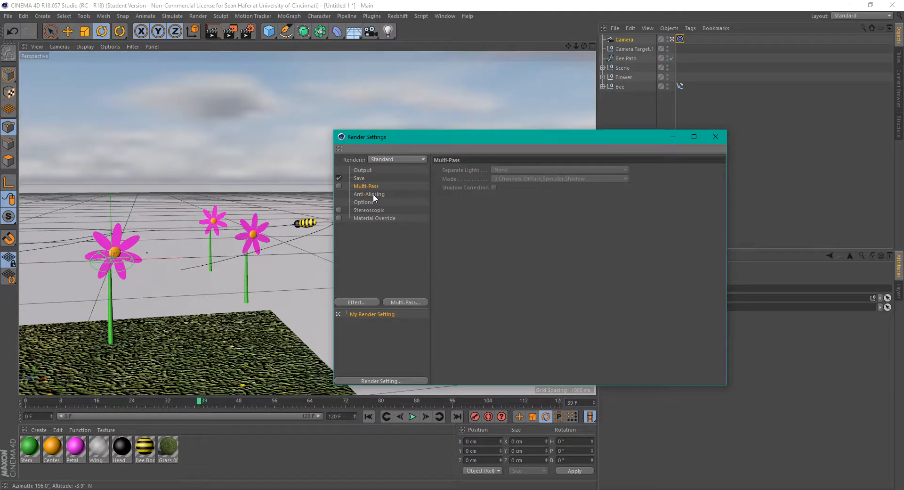
{"action": "left_click", "coordinate": [373, 194]}
{"action": "left_click", "coordinate": [544, 168]}
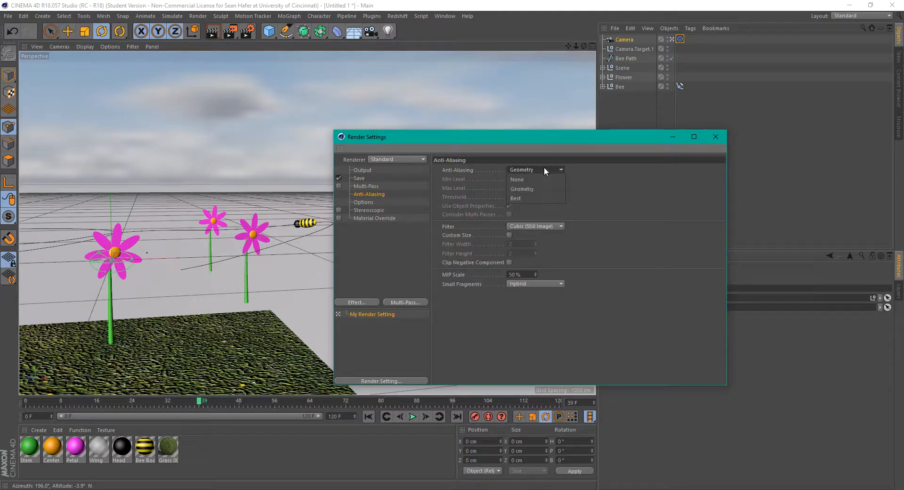
{"action": "left_click", "coordinate": [544, 197]}
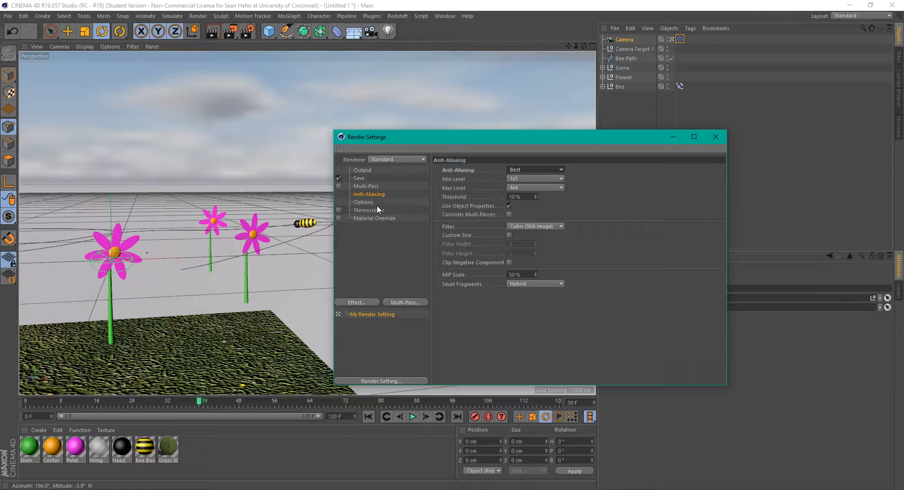
- Add the Ambient Occlusion effect to the render settings and render a preview of the current frame in the view
{"action": "left_click", "coordinate": [360, 302]}
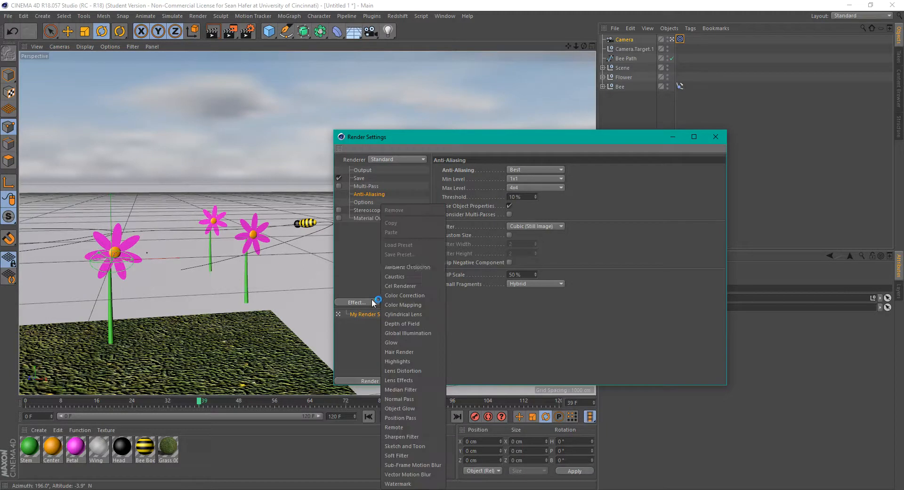
{"action": "left_click", "coordinate": [412, 270]}
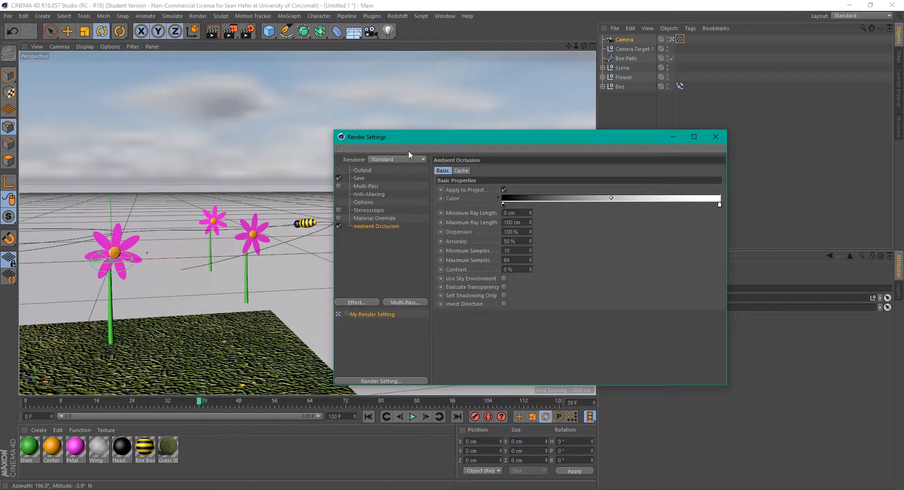
{"action": "left_click", "coordinate": [717, 139]}
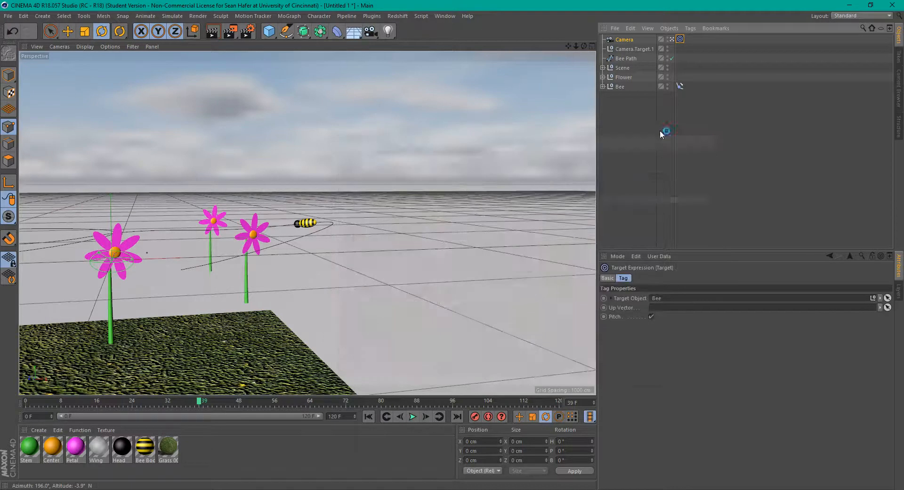
{"action": "left_click", "coordinate": [211, 33]}
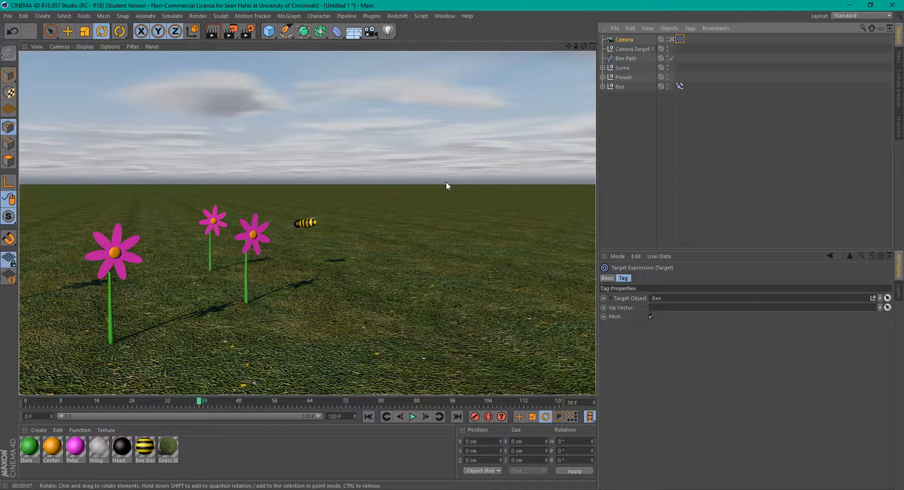
- Disable the Ambient Occlusion effect in the render settings and close them
{"action": "left_click", "coordinate": [246, 33]}
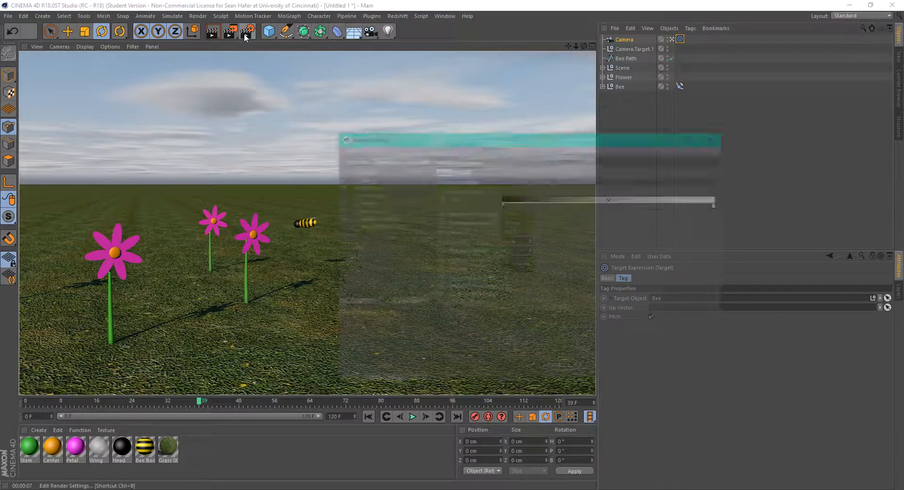
{"action": "left_click", "coordinate": [339, 225]}
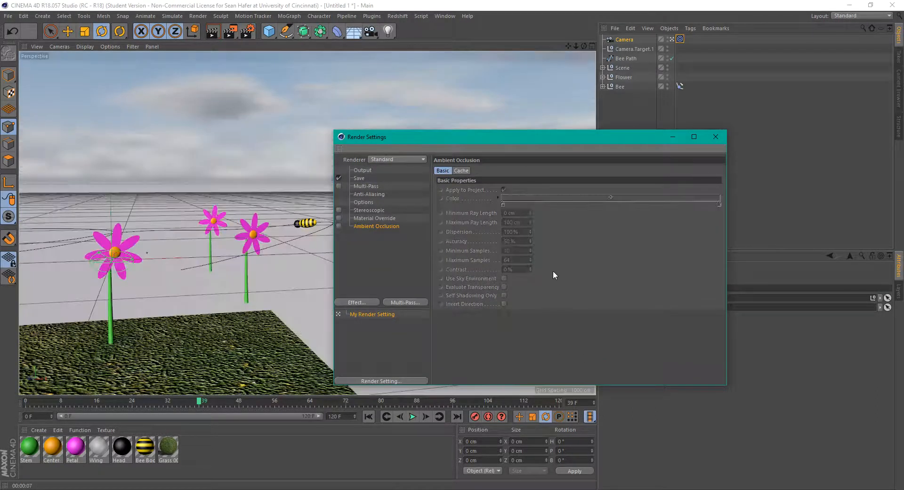
{"action": "left_click", "coordinate": [715, 137]}
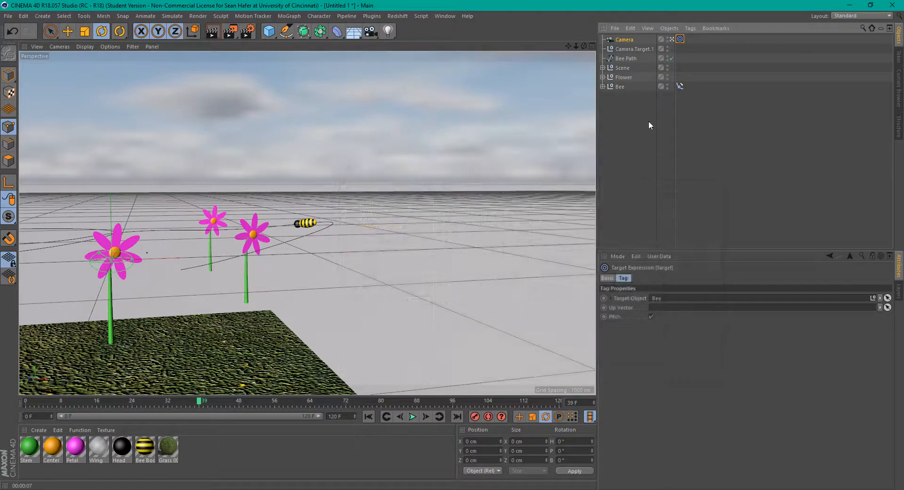
- Render the BeeFlight frame sequence to the Picture Viewer and close the viewer once all frames are rendered
{"action": "left_click", "coordinate": [230, 32]}
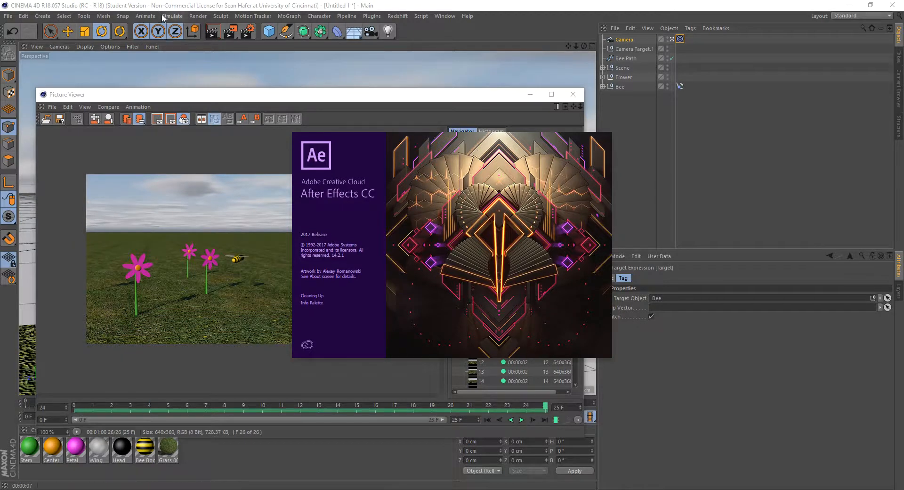
{"action": "left_click", "coordinate": [140, 17]}
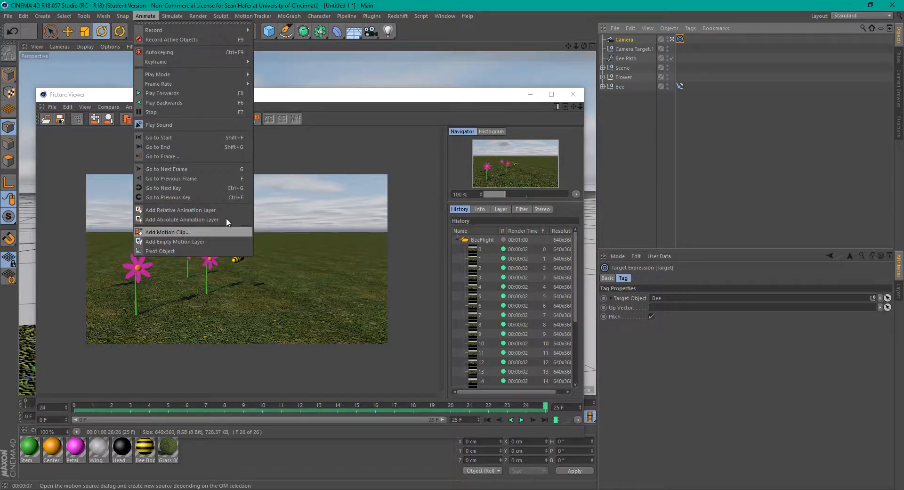
{"action": "left_click", "coordinate": [398, 95]}
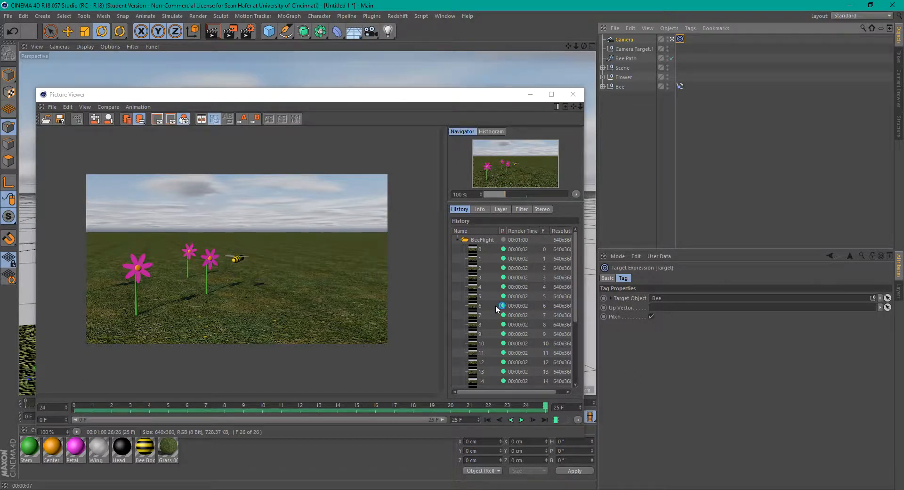
{"action": "left_click", "coordinate": [573, 95]}
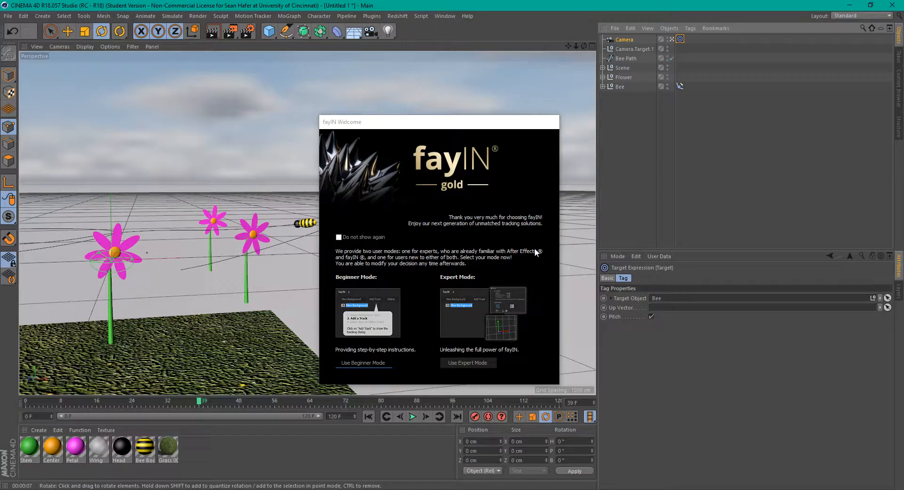
- Switch to After Effects, choose fayIN's Beginner Mode, and dismiss its license information and Control Center windows
{"action": "left_click", "coordinate": [366, 363]}
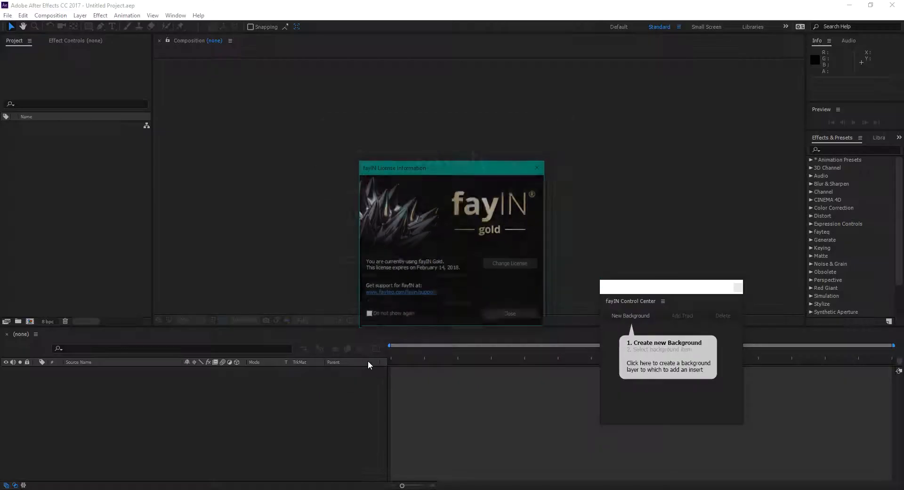
{"action": "left_click", "coordinate": [504, 312]}
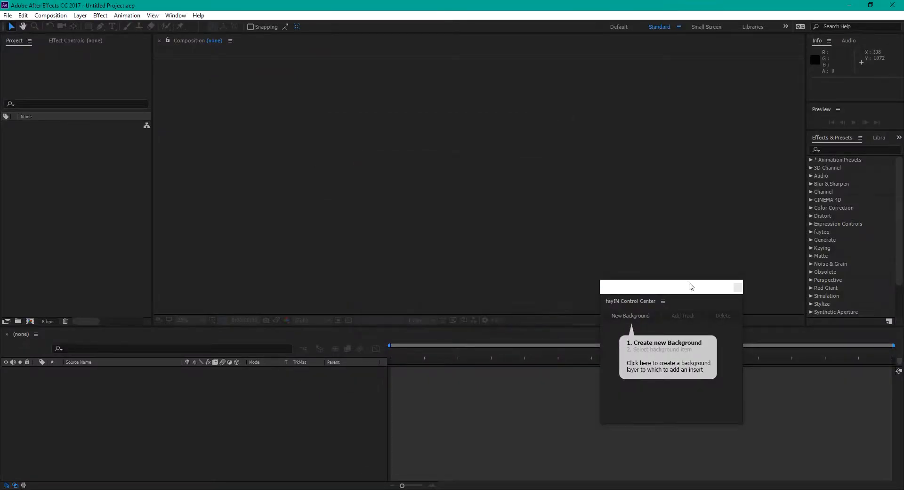
{"action": "left_click", "coordinate": [742, 288]}
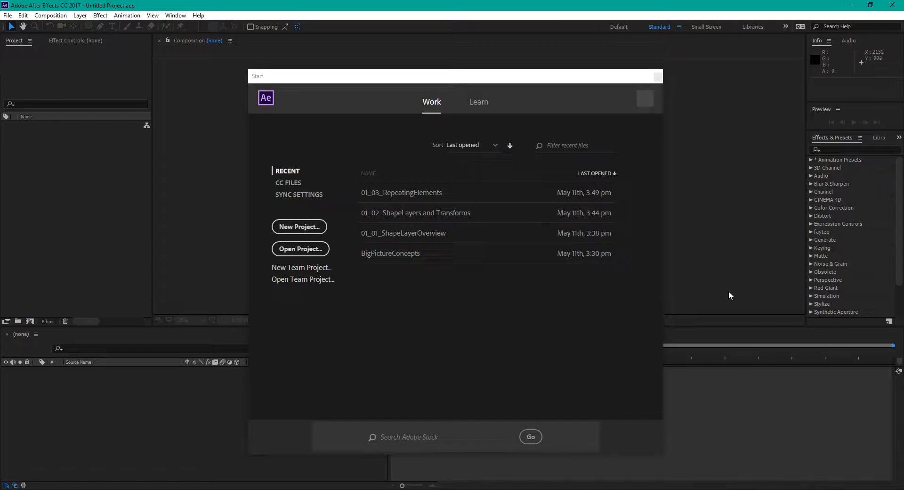
- Start a new project and import the BeeFlight frames from the desktop's Bee Frames folder as a PNG sequence, beginning with BeeFlight0000.png
{"action": "left_click", "coordinate": [295, 227]}
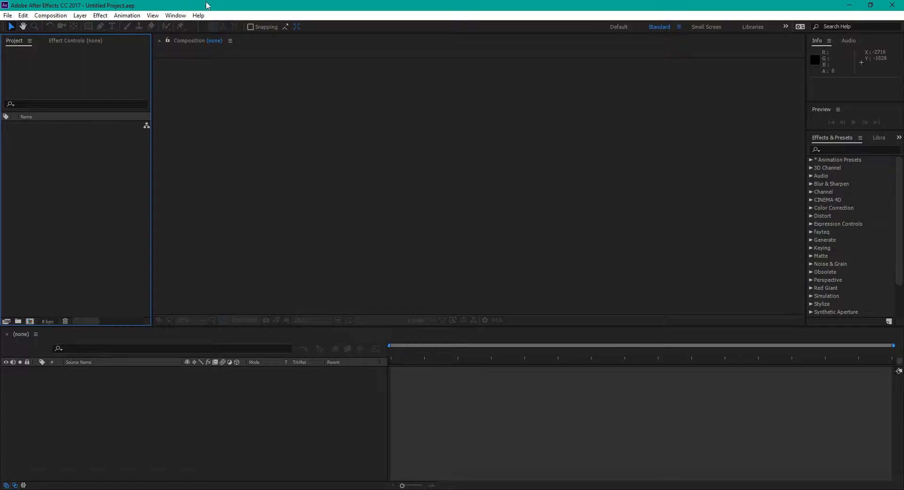
{"action": "right_click", "coordinate": [47, 243]}
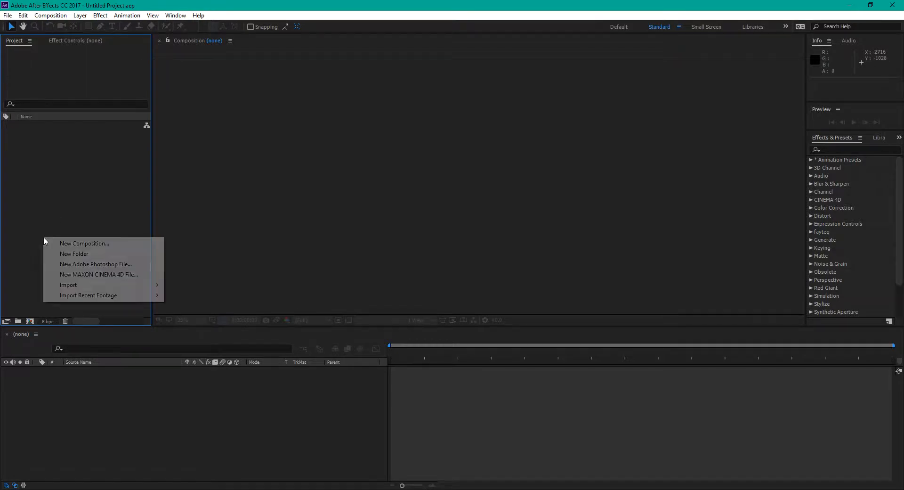
{"action": "mouse_move", "coordinate": [84, 289]}
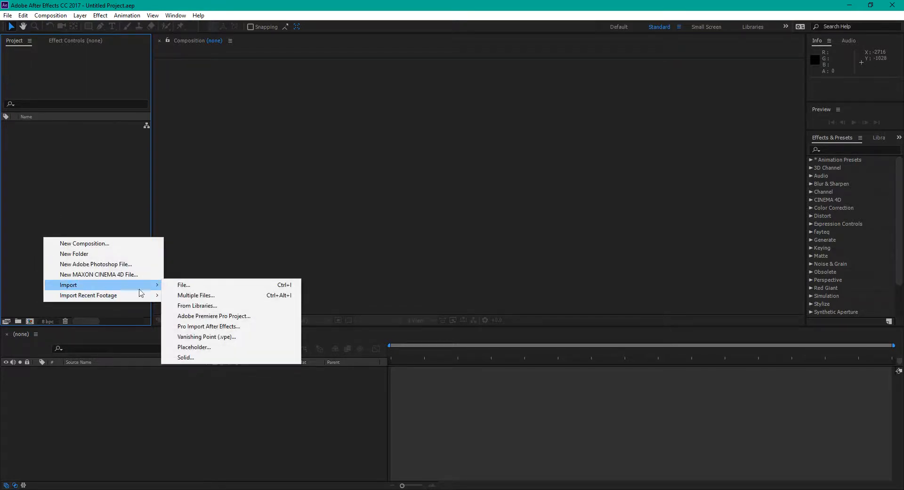
{"action": "left_click", "coordinate": [262, 286]}
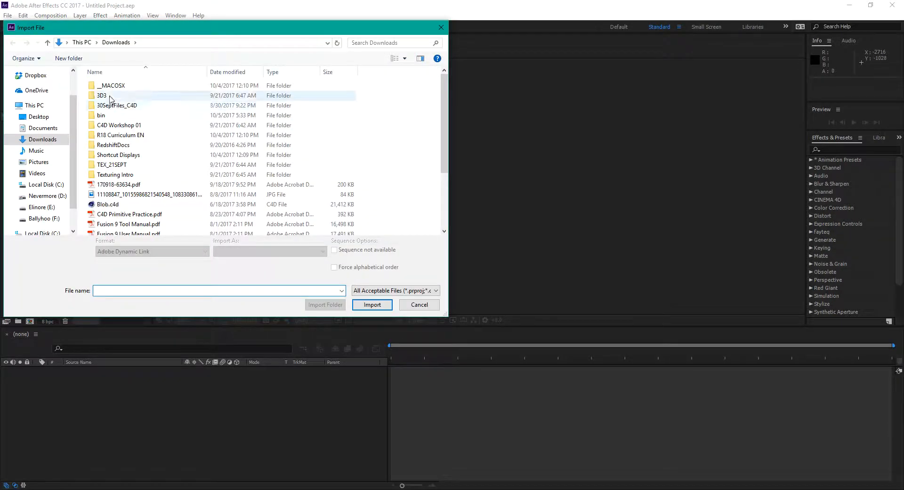
{"action": "left_click", "coordinate": [39, 117]}
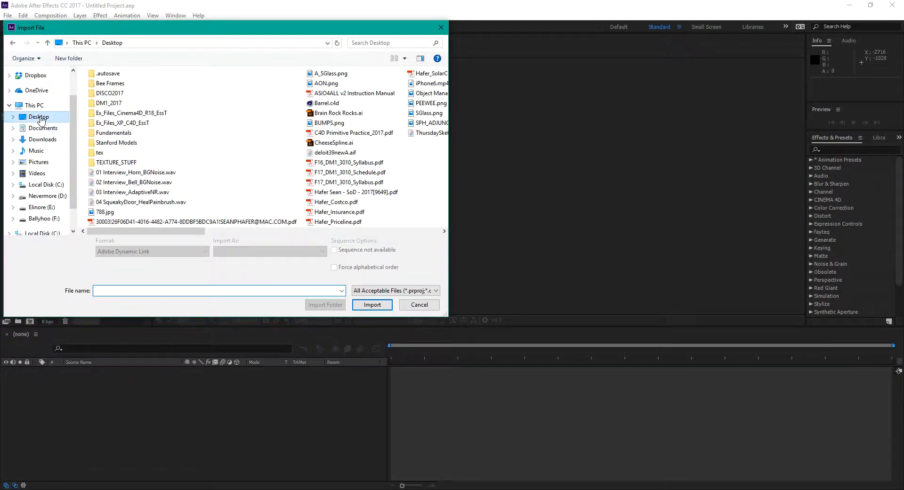
{"action": "double_click", "coordinate": [118, 83]}
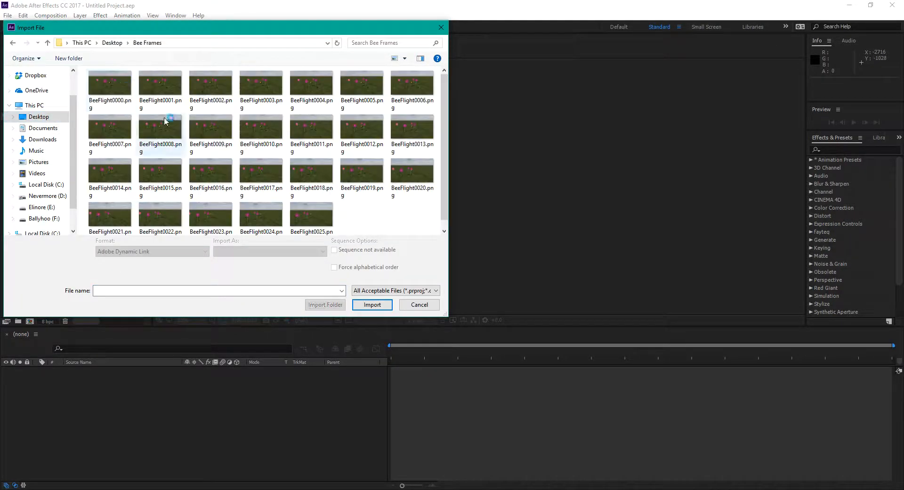
{"action": "left_click", "coordinate": [117, 94]}
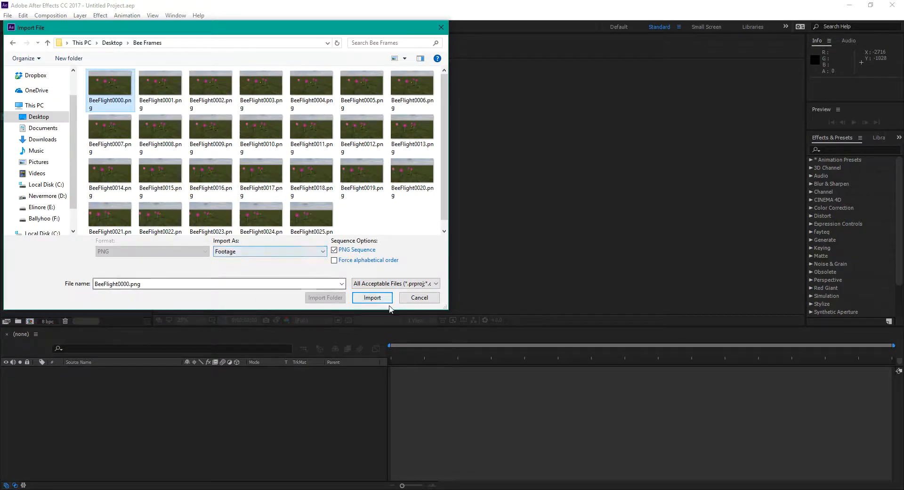
{"action": "left_click", "coordinate": [375, 297]}
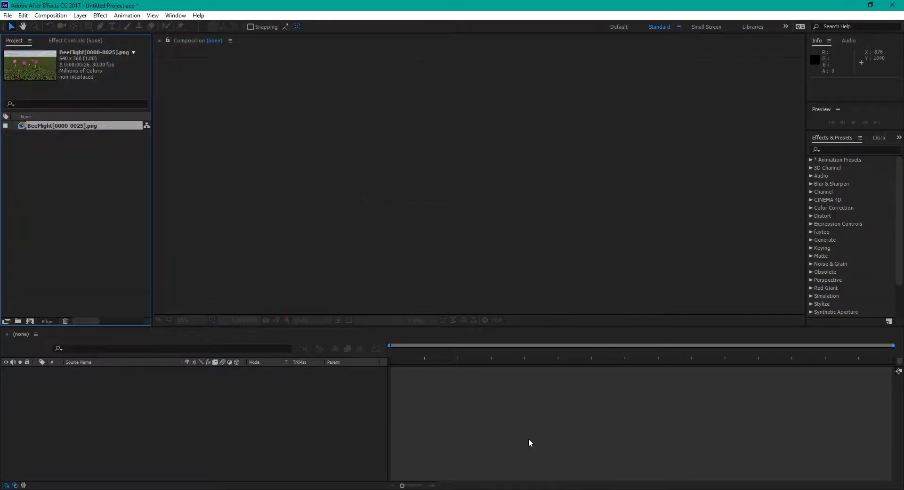
- Create a composition from the imported BeeFlight sequence and preview its playback at 100% magnification
{"action": "left_click_drag", "start_coordinate": [21, 124], "coordinate": [30, 320]}
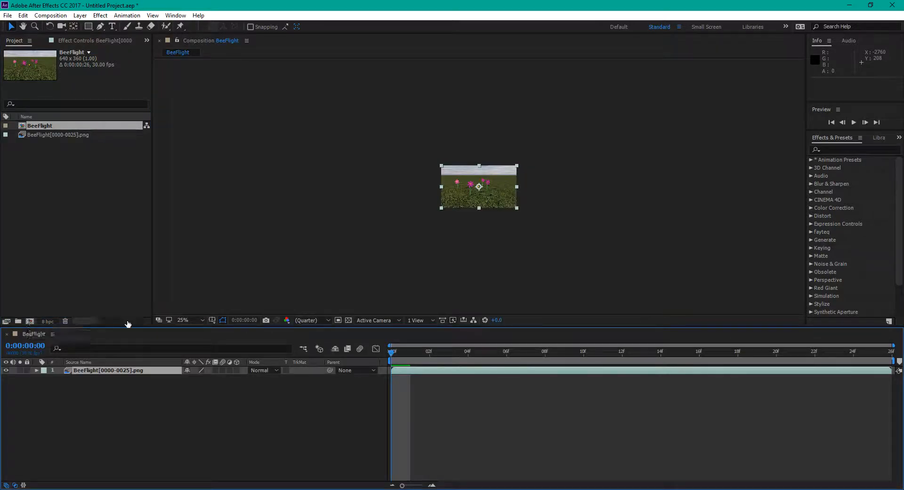
{"action": "left_click", "coordinate": [202, 320]}
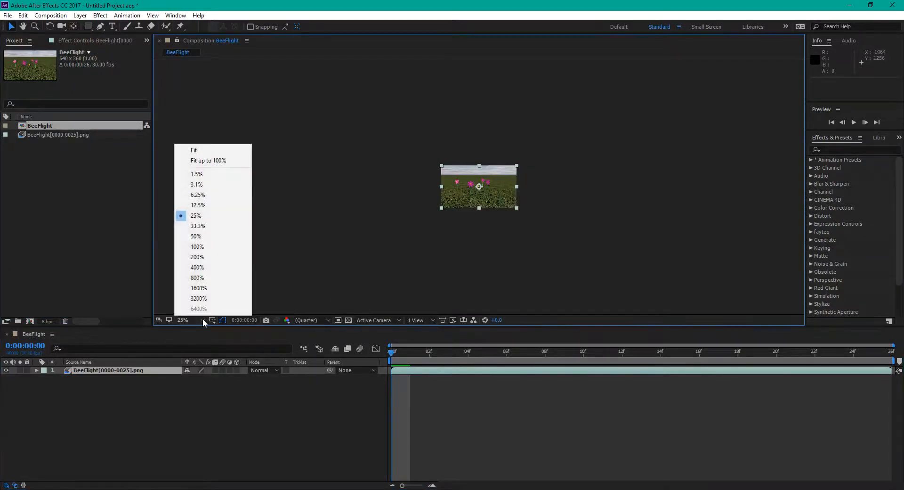
{"action": "left_click", "coordinate": [197, 246]}
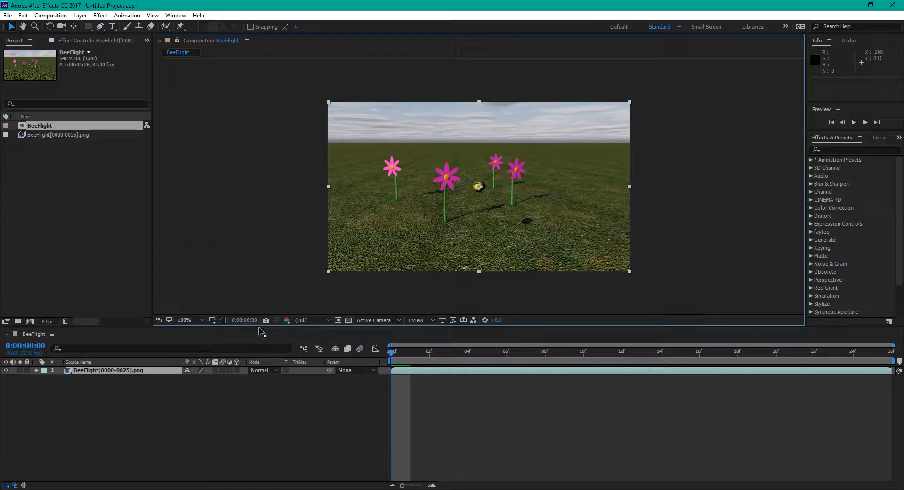
{"action": "key", "text": "space"}
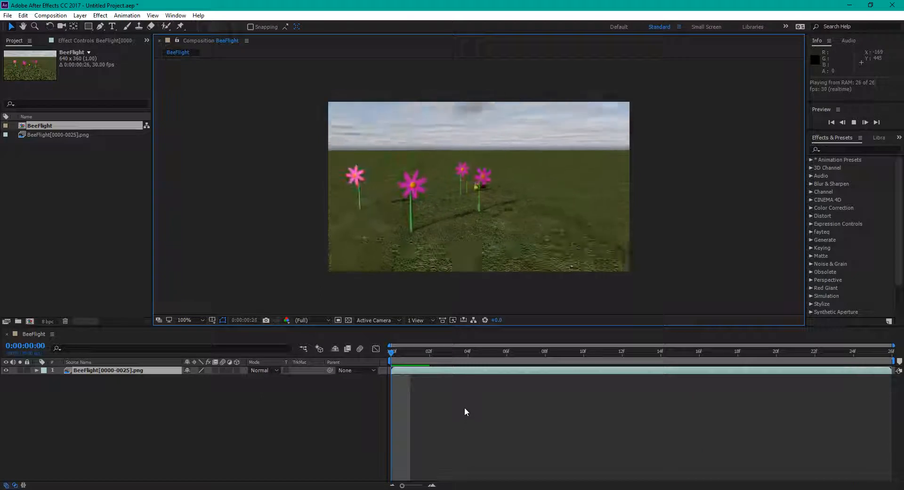
{"action": "key", "text": "space"}
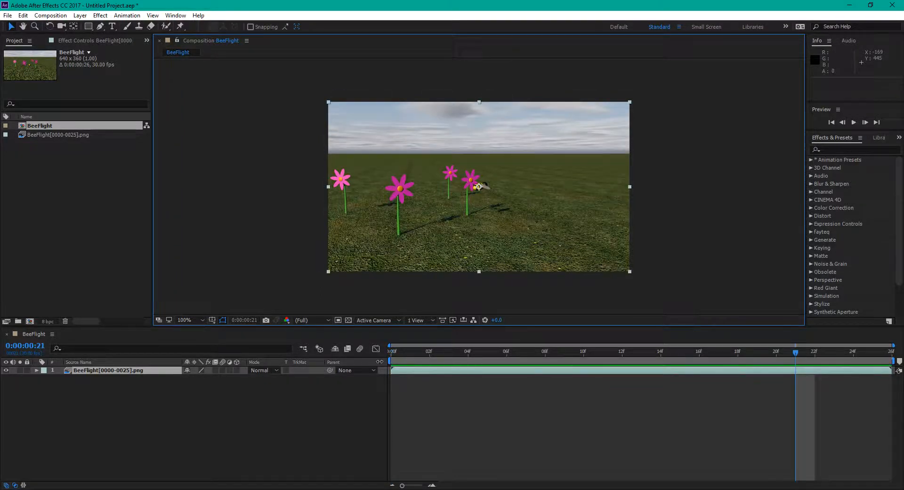